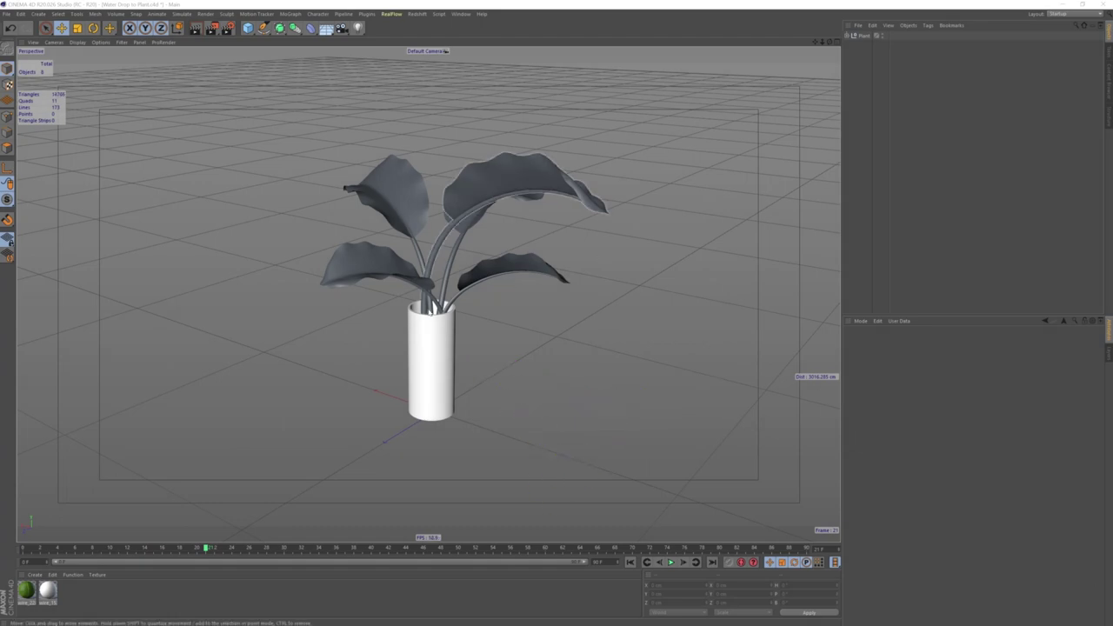
Select a leaf of the plant and add a Bend deformer to the scene.
scroll(739, 348, up, 1)
scroll(603, 296, up, 4)
scroll(462, 365, up, 3)
scroll(462, 366, down, 2)
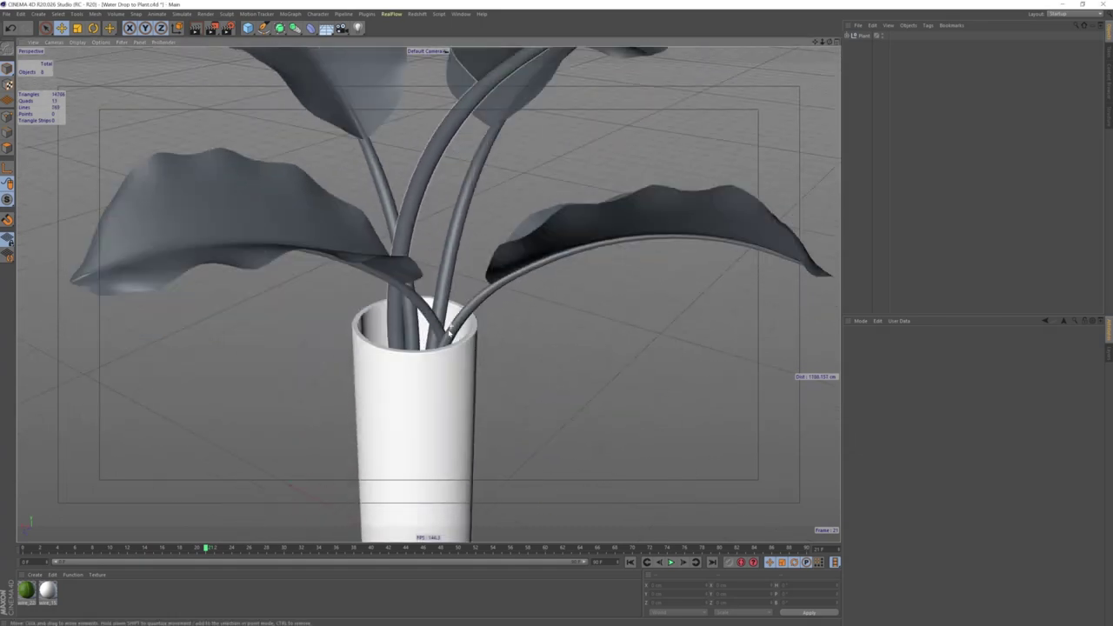
scroll(427, 293, down, 2)
scroll(405, 261, down, 2)
scroll(382, 235, down, 1)
click(362, 215)
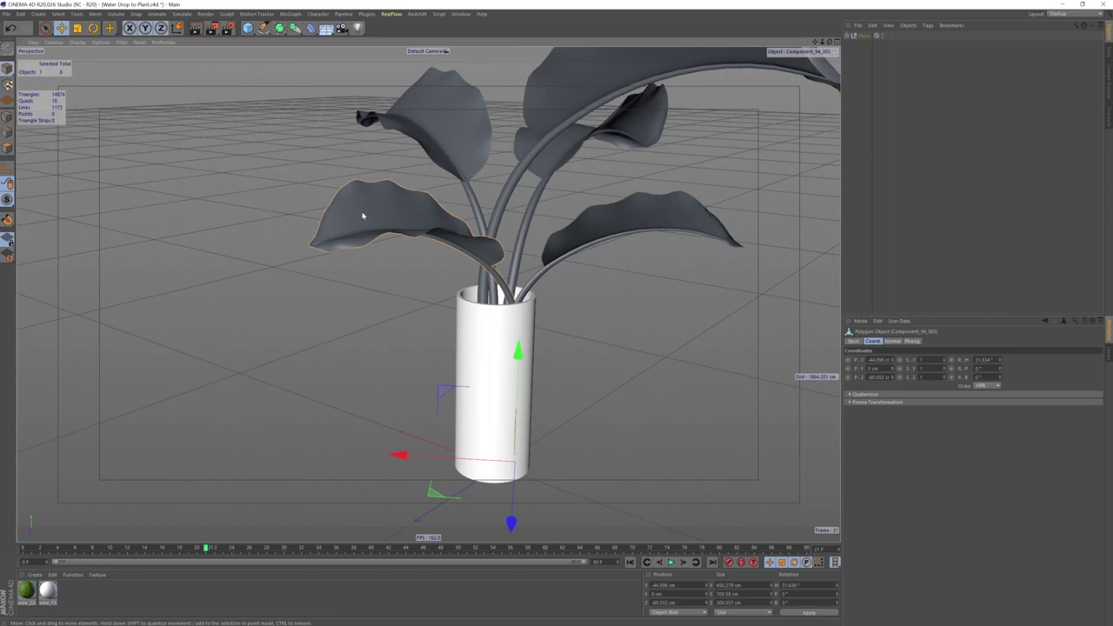
click(311, 27)
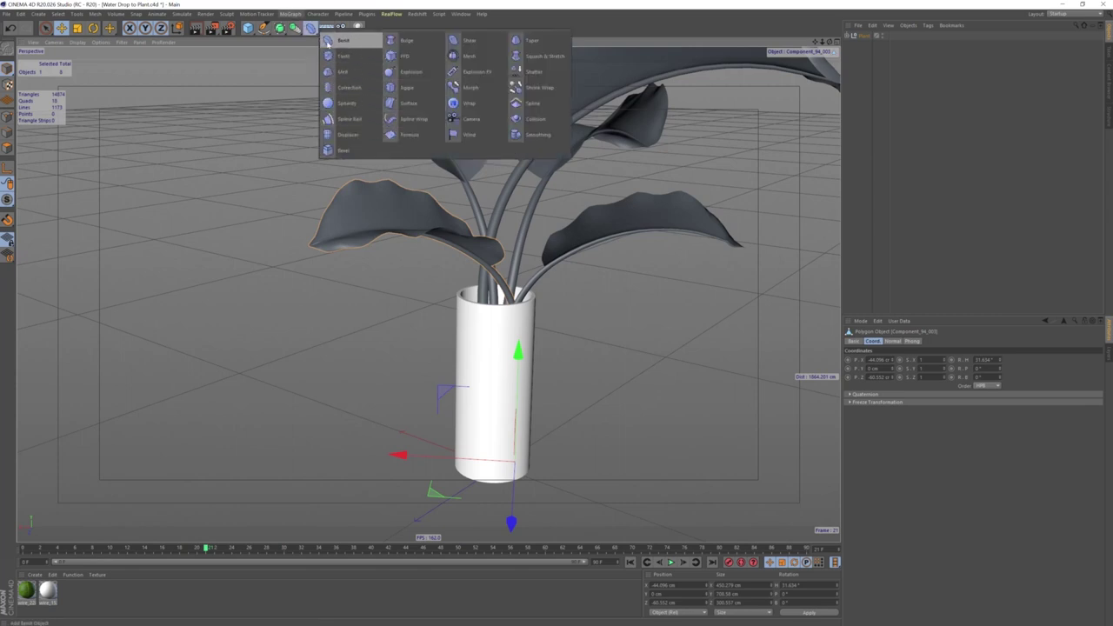
click(339, 40)
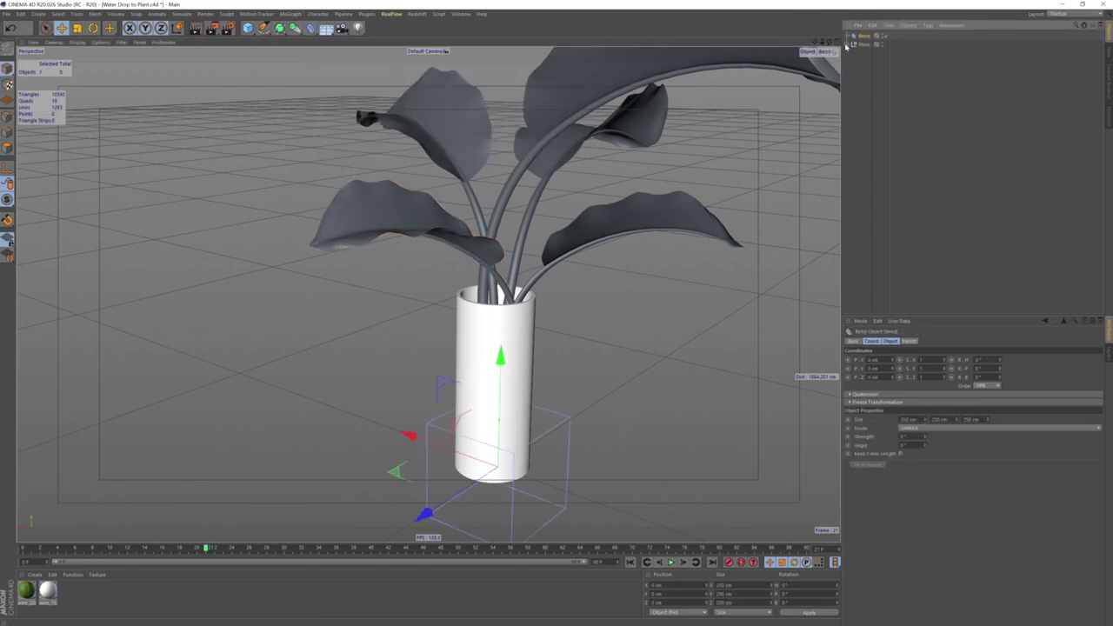
Parent the Bend deformer under leaf component Component_94_003.
click(853, 44)
click(887, 88)
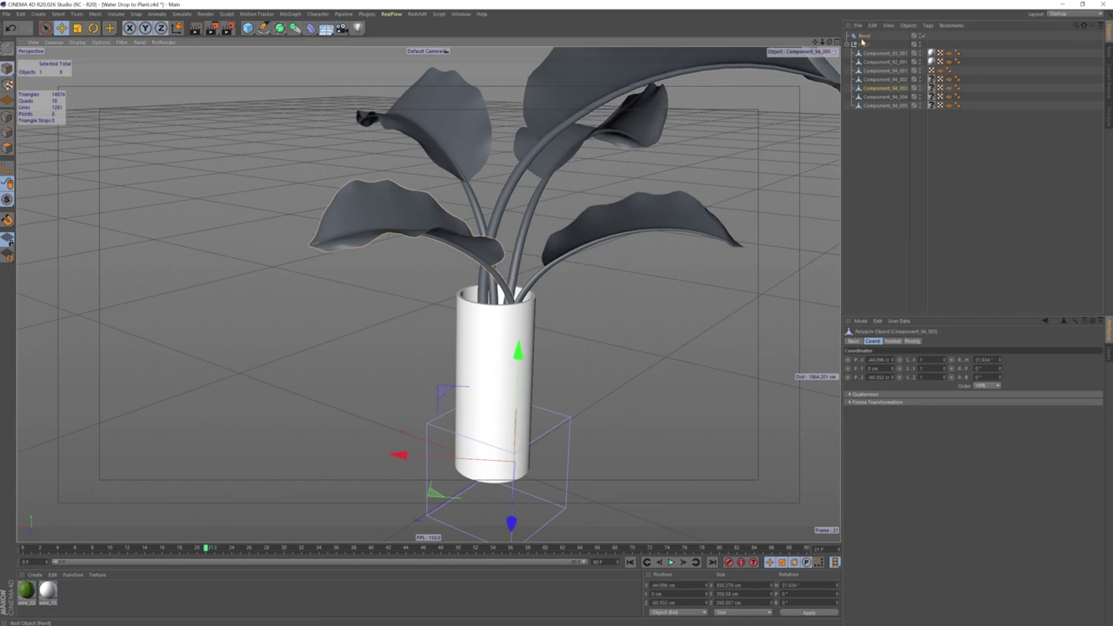
drag(865, 35, 885, 79)
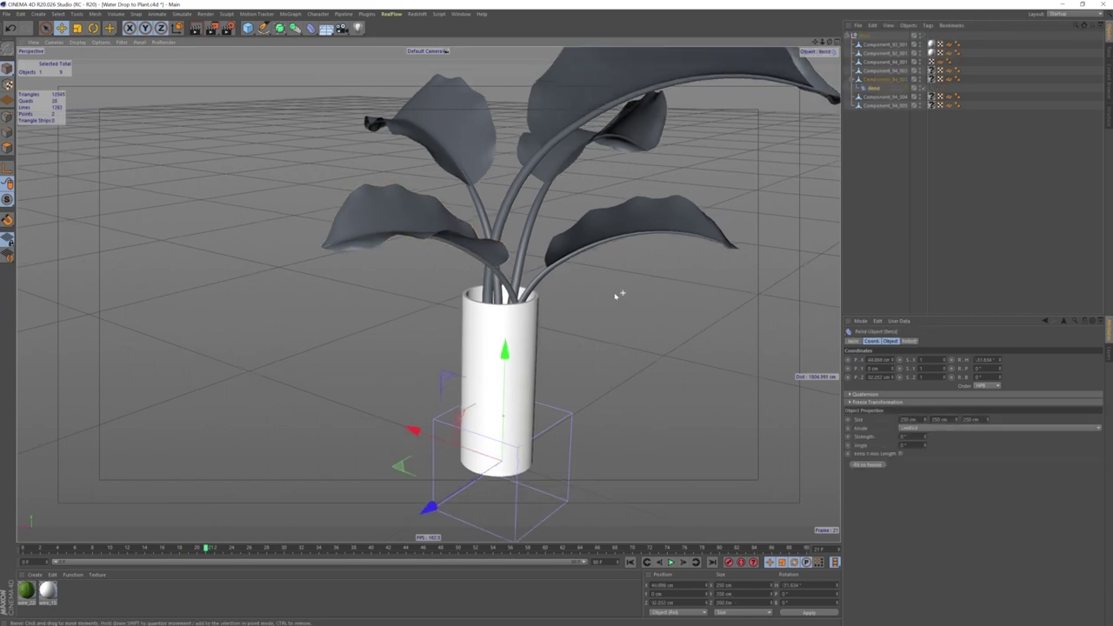
Fit the Bend to its leaf, test strength and size, then reset Strength to 0°.
click(871, 466)
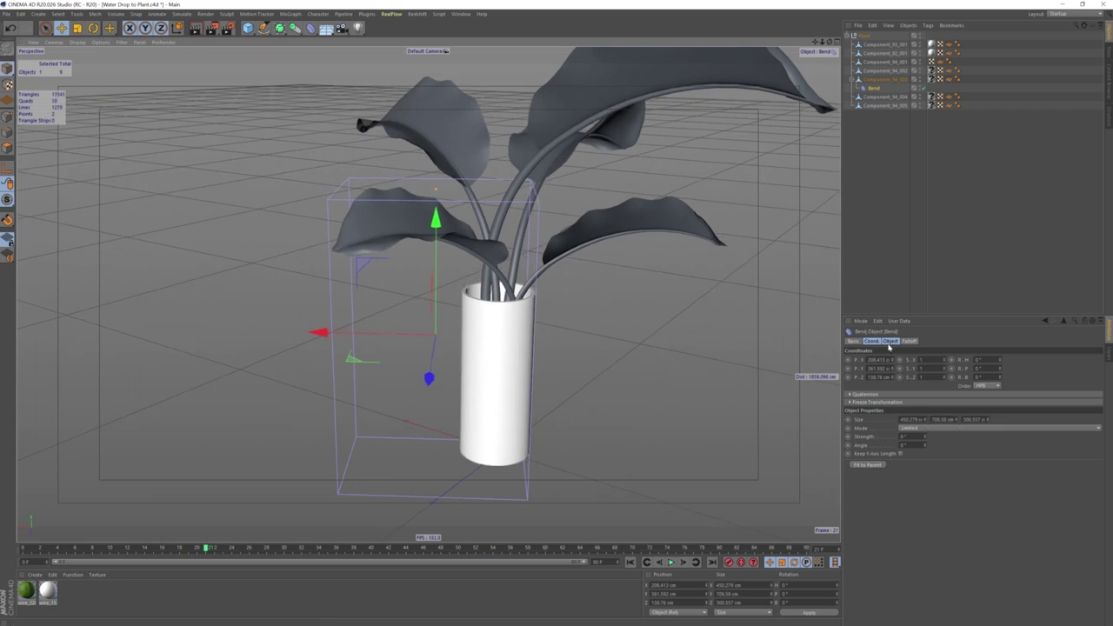
click(889, 341)
drag(927, 377, 927, 352)
mouse_move(547, 348)
alt+mouse_down()
mouse_move(510, 341)
mouse_move(592, 330)
alt+mouse_up()
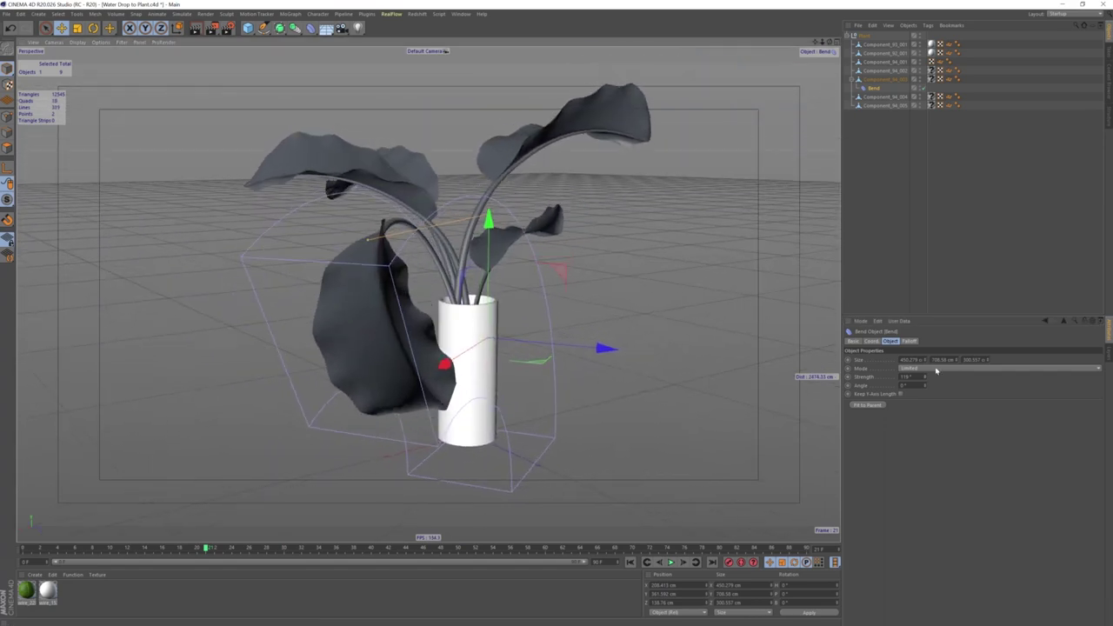
drag(956, 360, 927, 391)
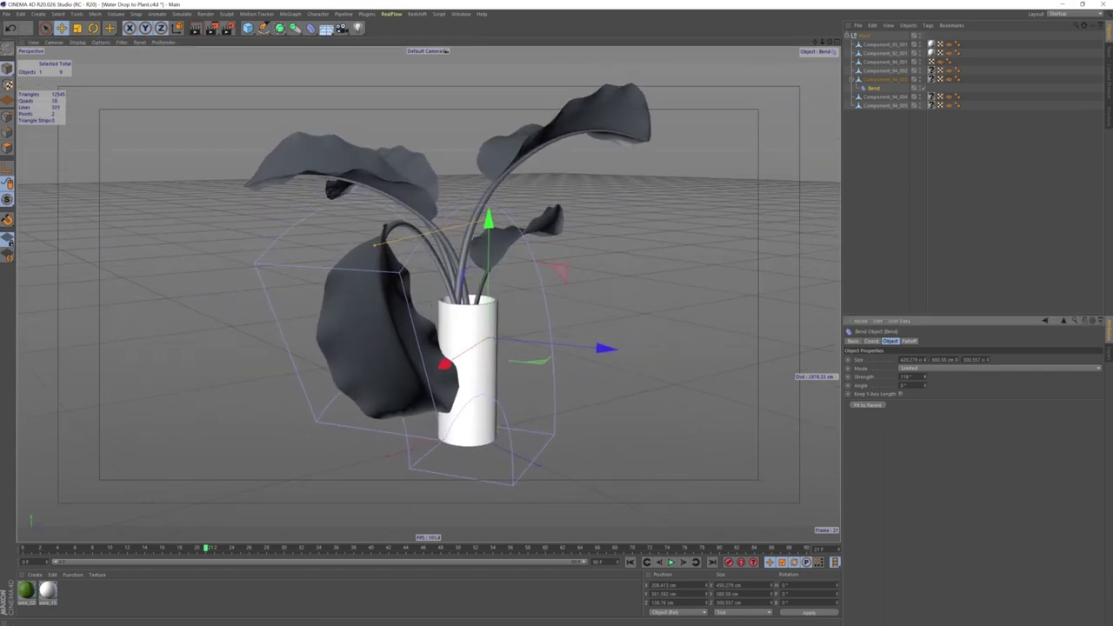
drag(988, 359, 991, 400)
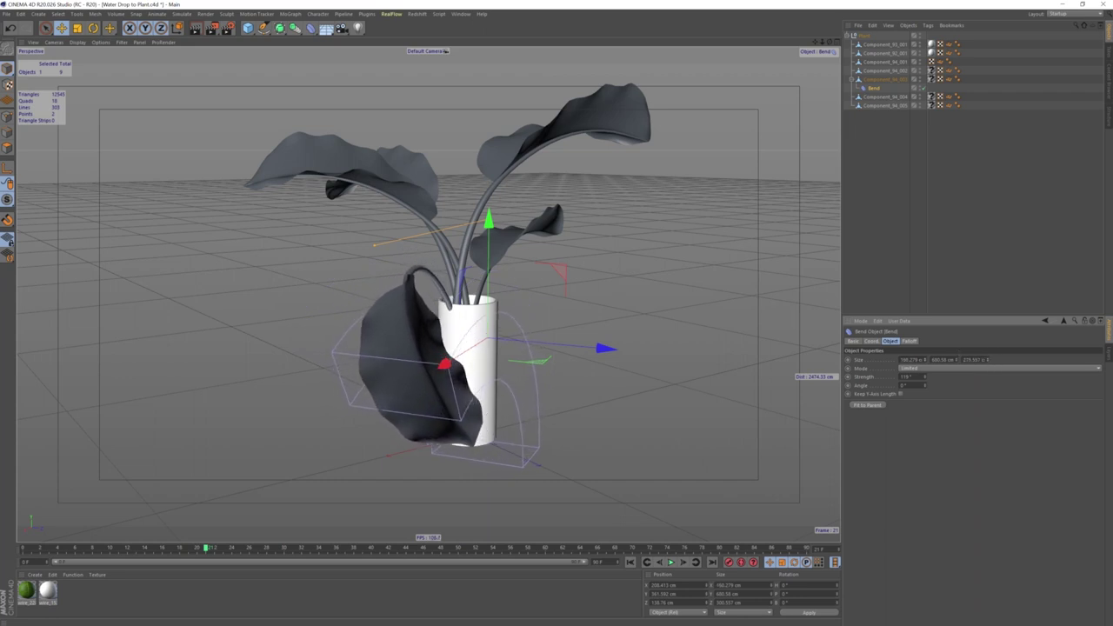
drag(961, 362, 961, 391)
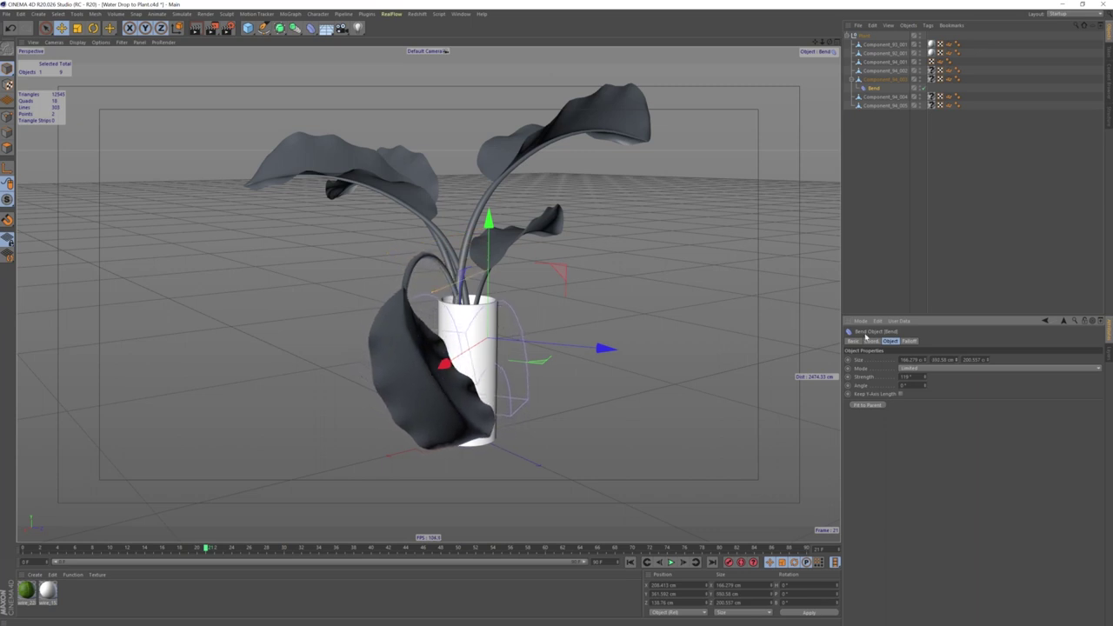
text(0)
key(Return)
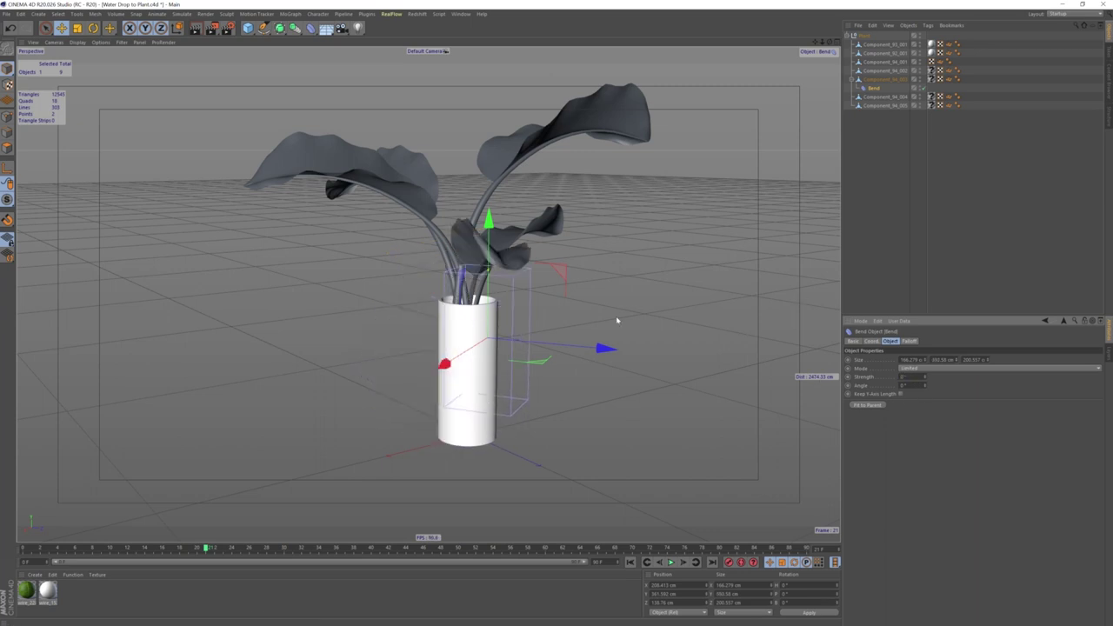
Raise the Bend deformer along the leaf and rotate it about 39° to align with it.
mouse_move(616, 321)
alt+mouse_down()
mouse_move(517, 330)
mouse_move(417, 261)
alt+mouse_up()
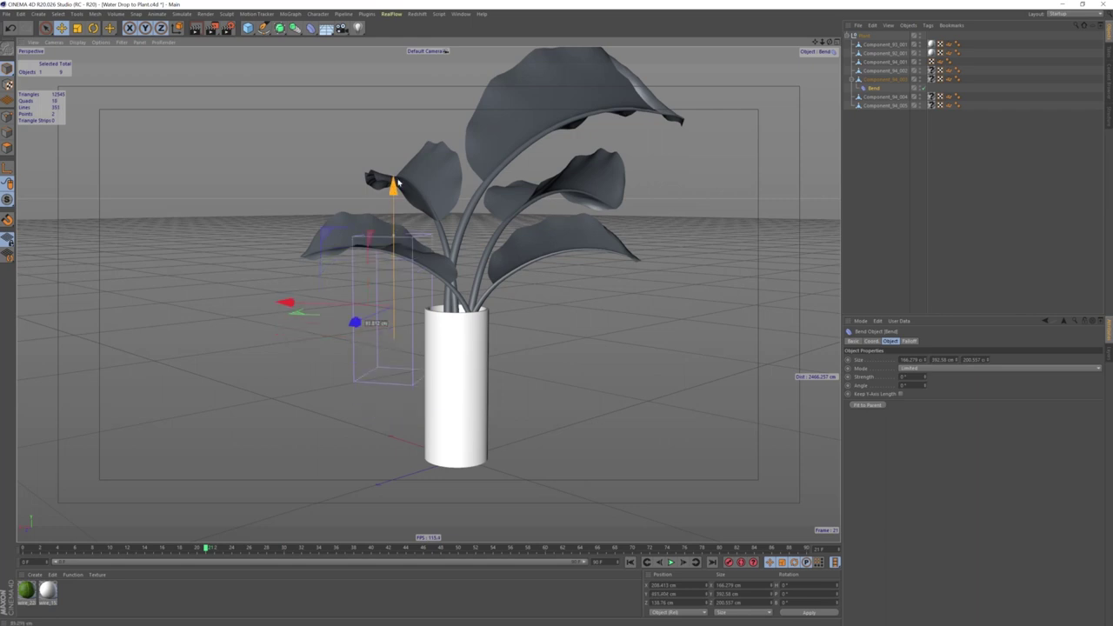
drag(398, 181, 398, 120)
drag(925, 380, 925, 380)
click(93, 27)
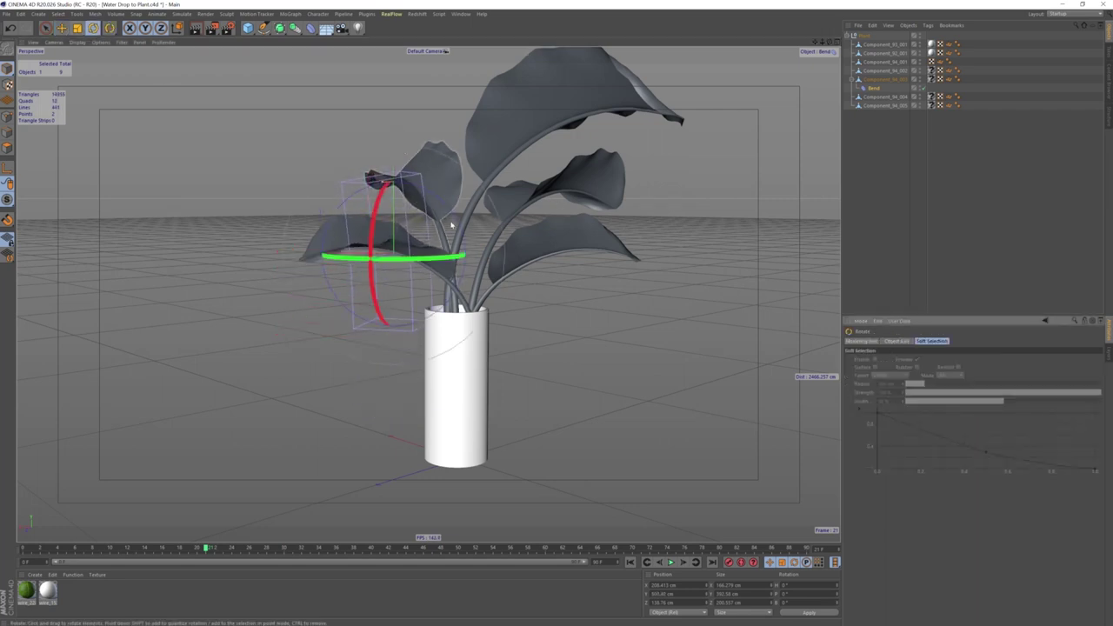
mouse_move(439, 217)
mouse_down()
mouse_move(408, 195)
mouse_move(424, 241)
mouse_move(452, 252)
mouse_up()
mouse_move(521, 260)
mouse_down()
mouse_move(546, 273)
mouse_move(412, 266)
mouse_move(427, 293)
mouse_move(467, 263)
mouse_move(592, 293)
mouse_up()
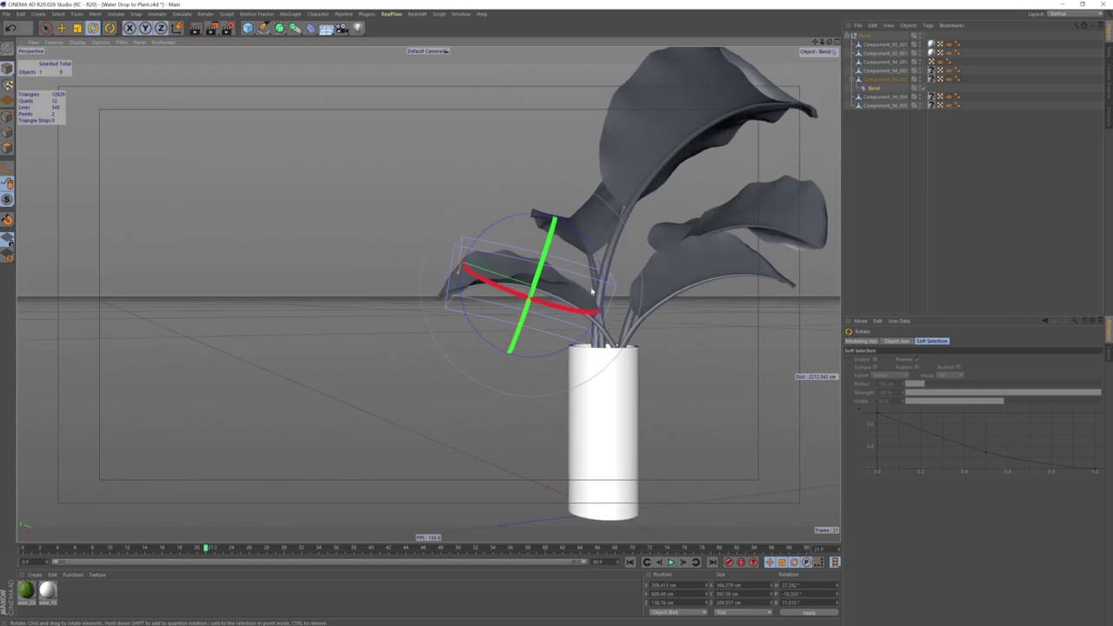
Raise the bend strength to about 25° so the leaf curves downward.
click(873, 87)
drag(924, 377, 925, 354)
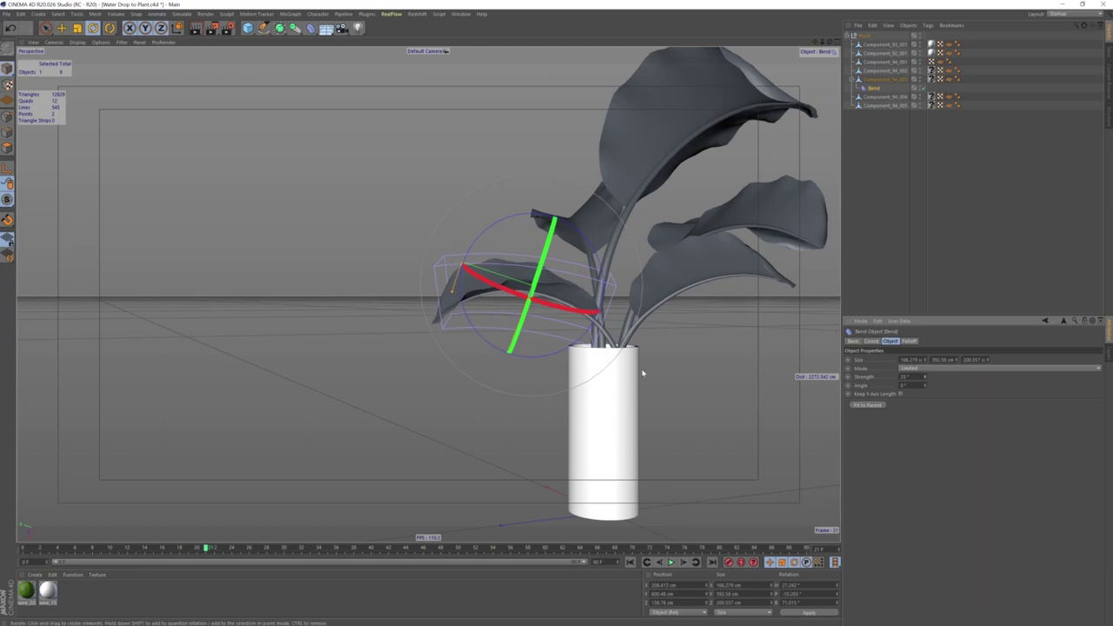
mouse_move(626, 383)
alt+mouse_down()
mouse_move(678, 370)
mouse_move(487, 365)
alt+mouse_up()
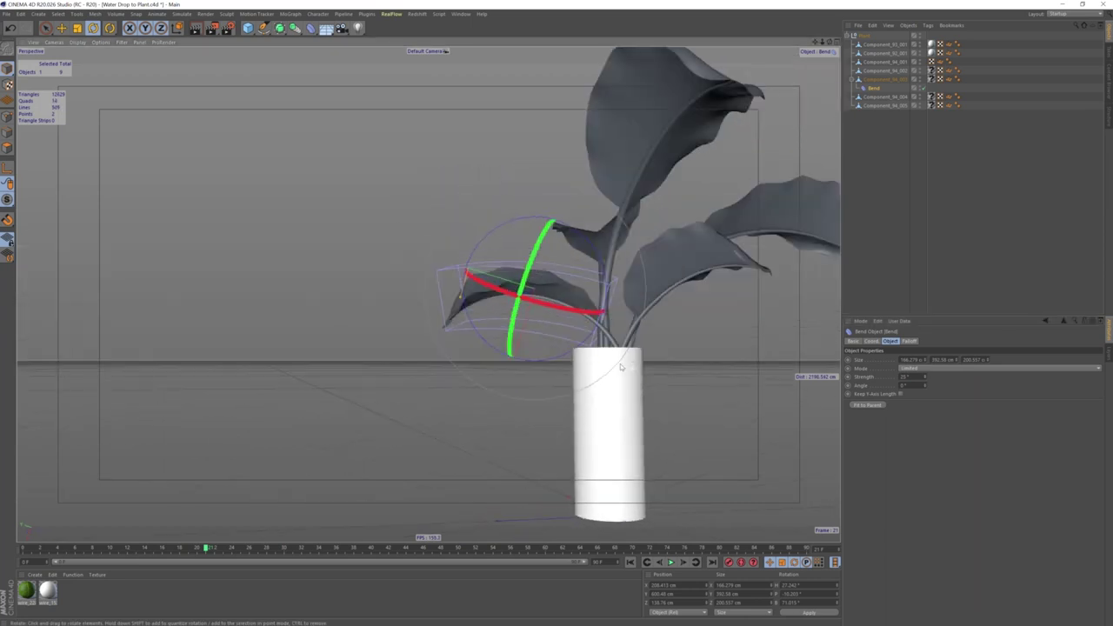
click(61, 28)
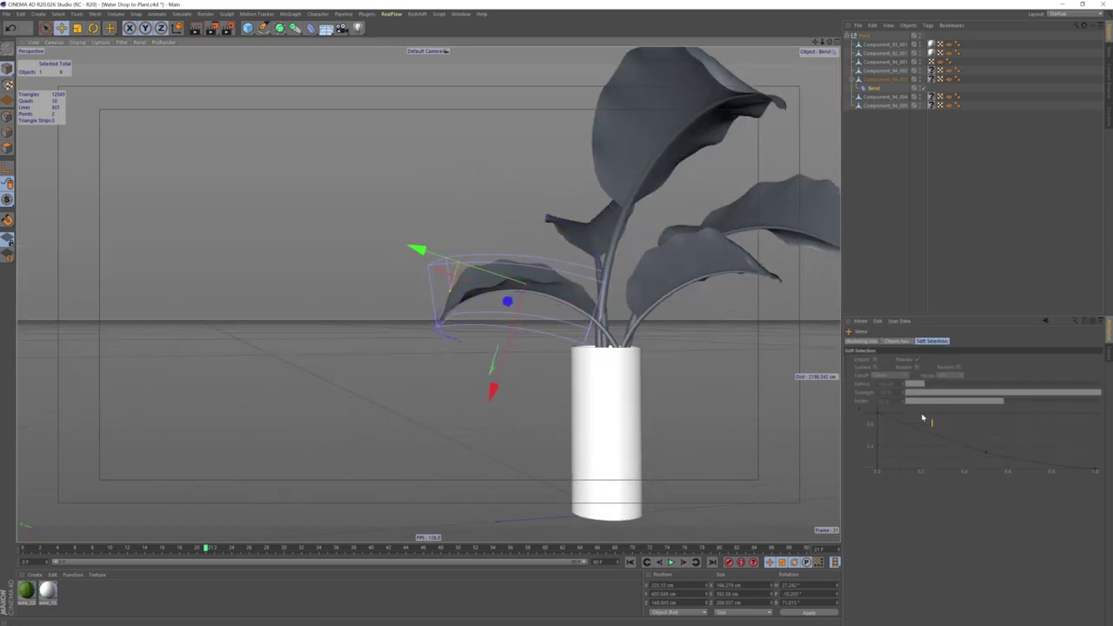
alt+drag(713, 377, 703, 380)
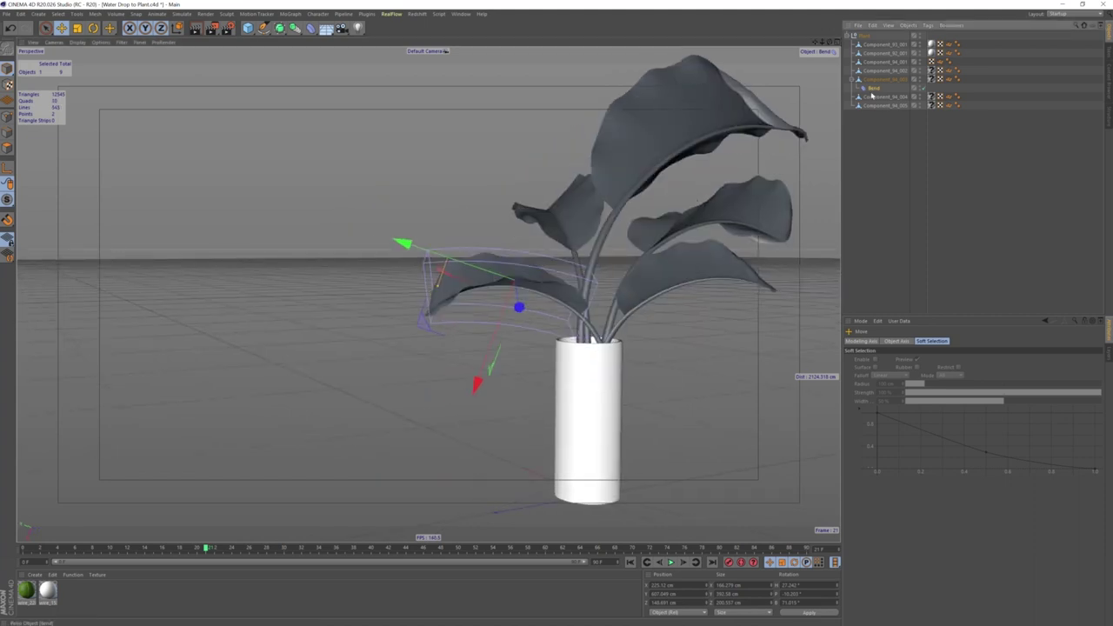
click(872, 90)
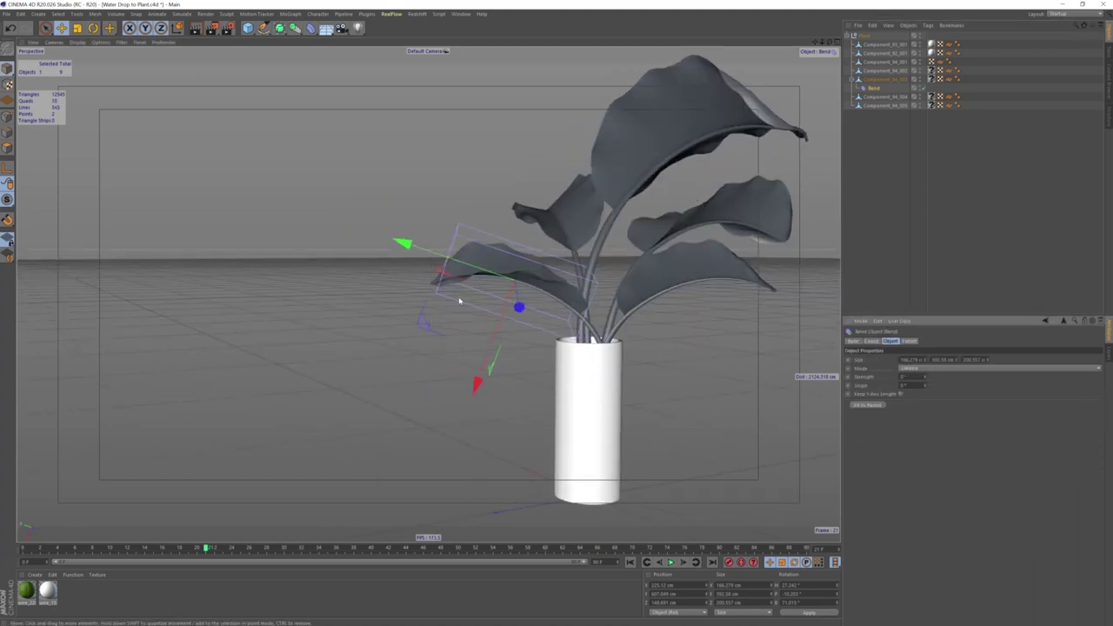
drag(925, 378, 925, 377)
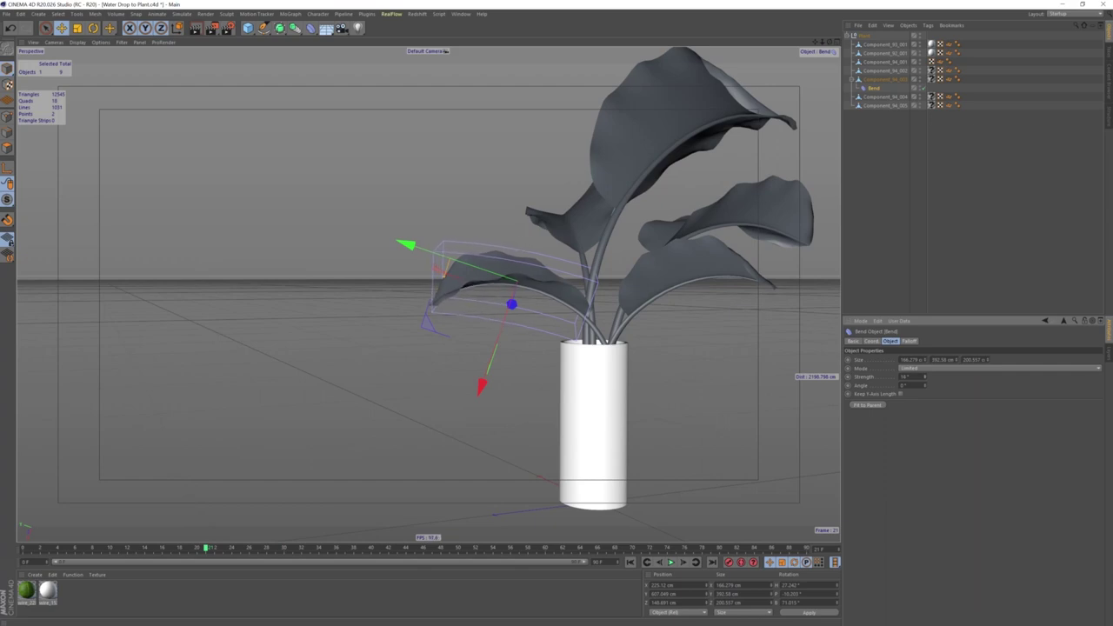
alt+drag(653, 327, 654, 342)
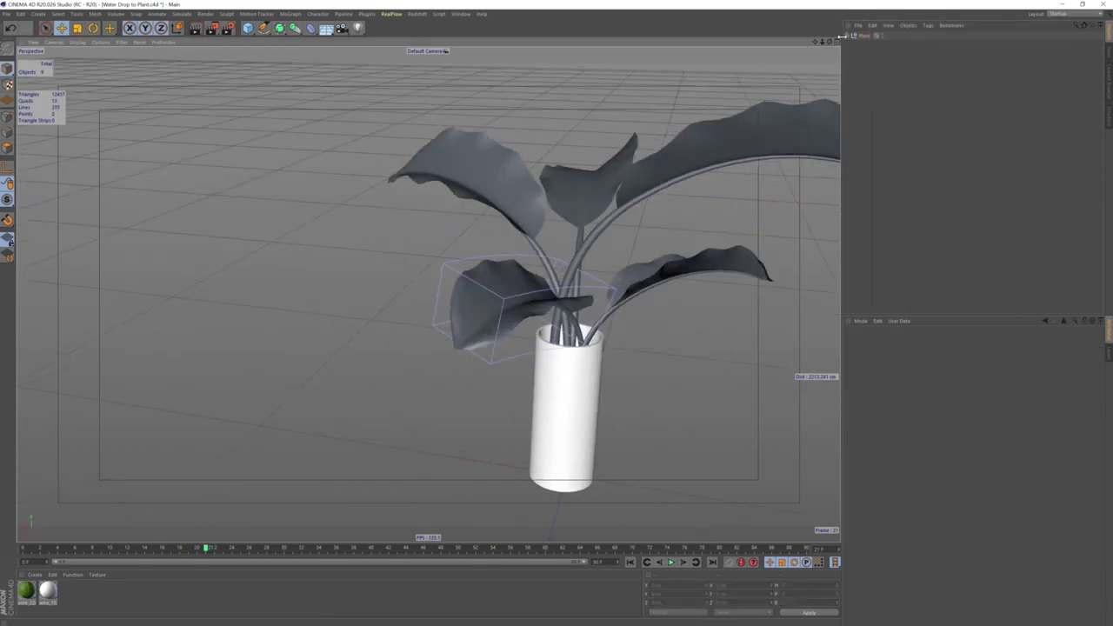
Undo the hierarchy changes and add a sphere to the scene.
click(848, 35)
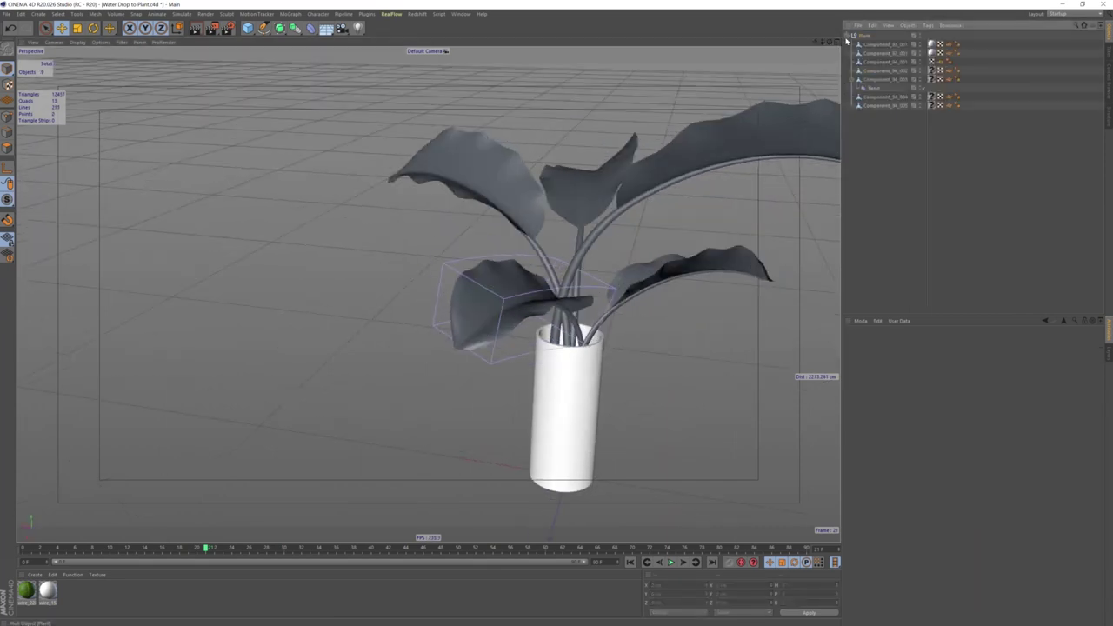
key(ctrl+z)
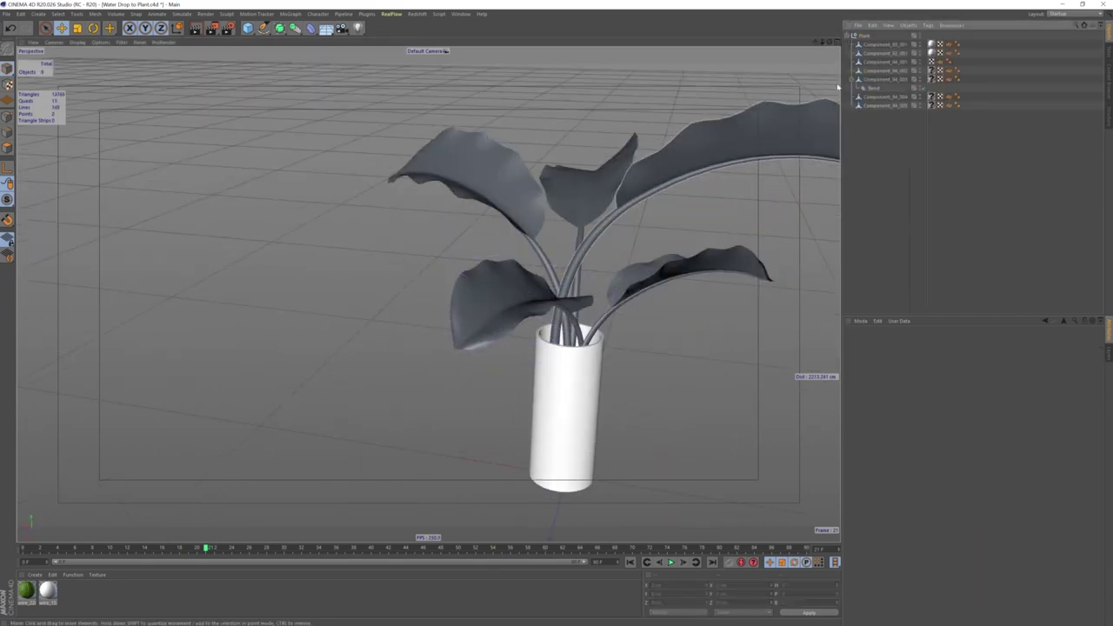
key(ctrl+z)
click(247, 30)
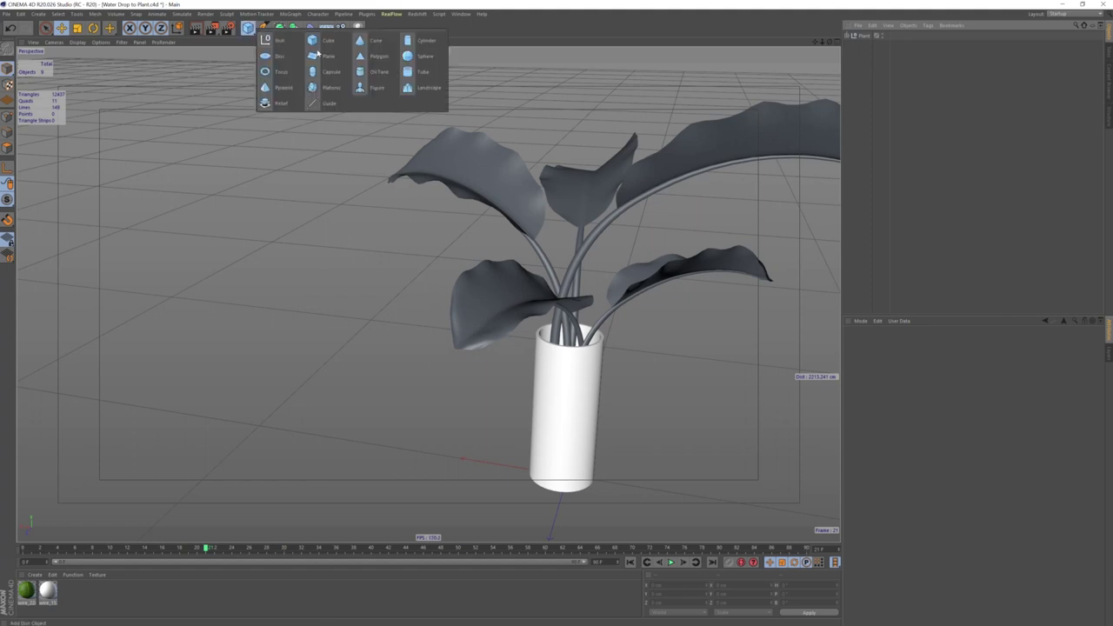
click(423, 56)
In the Top view, move the sphere up into the plant's leaves.
mouse_move(604, 360)
alt+mouse_down()
mouse_move(567, 343)
mouse_move(474, 344)
mouse_move(536, 330)
alt+mouse_up()
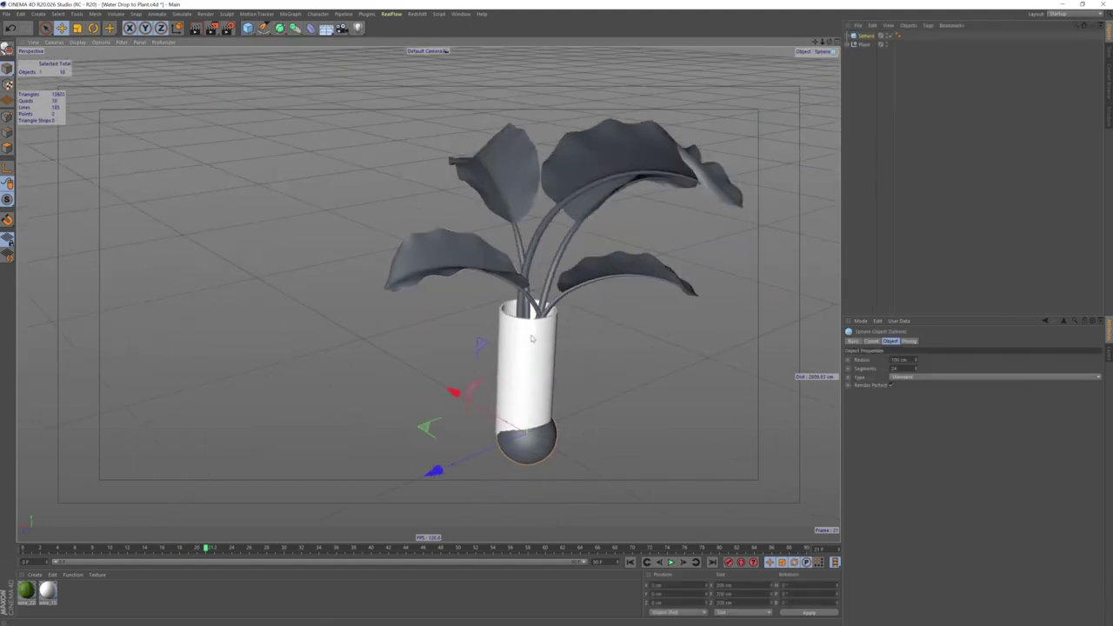
middle_click(532, 339)
middle_click(684, 217)
scroll(678, 218, down, 5)
scroll(635, 300, up, 3)
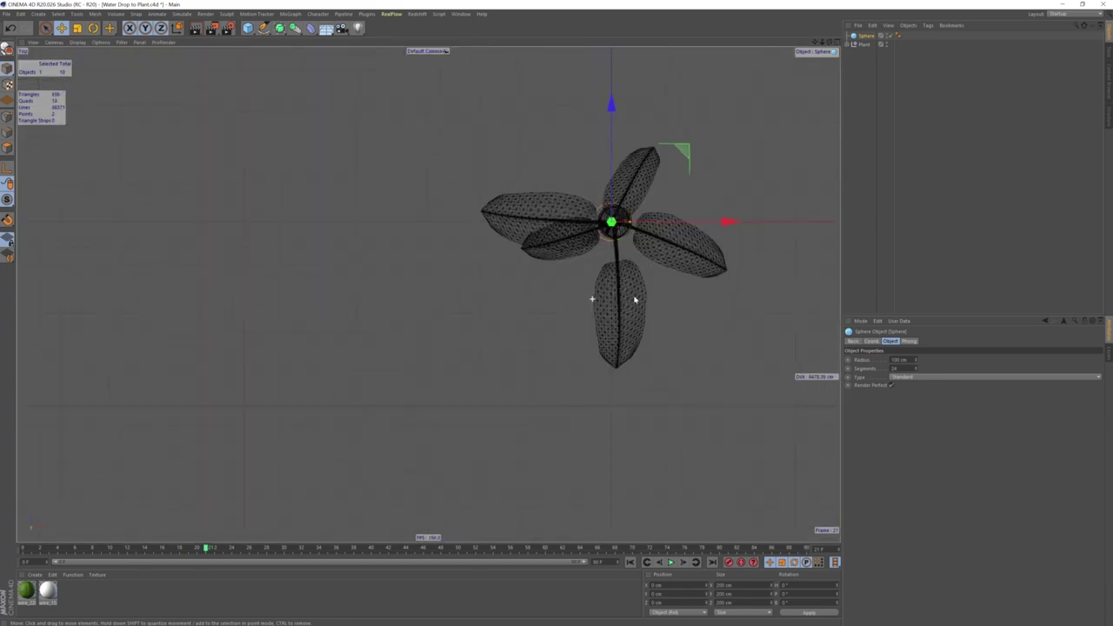
alt+middle_drag(635, 300, 607, 374)
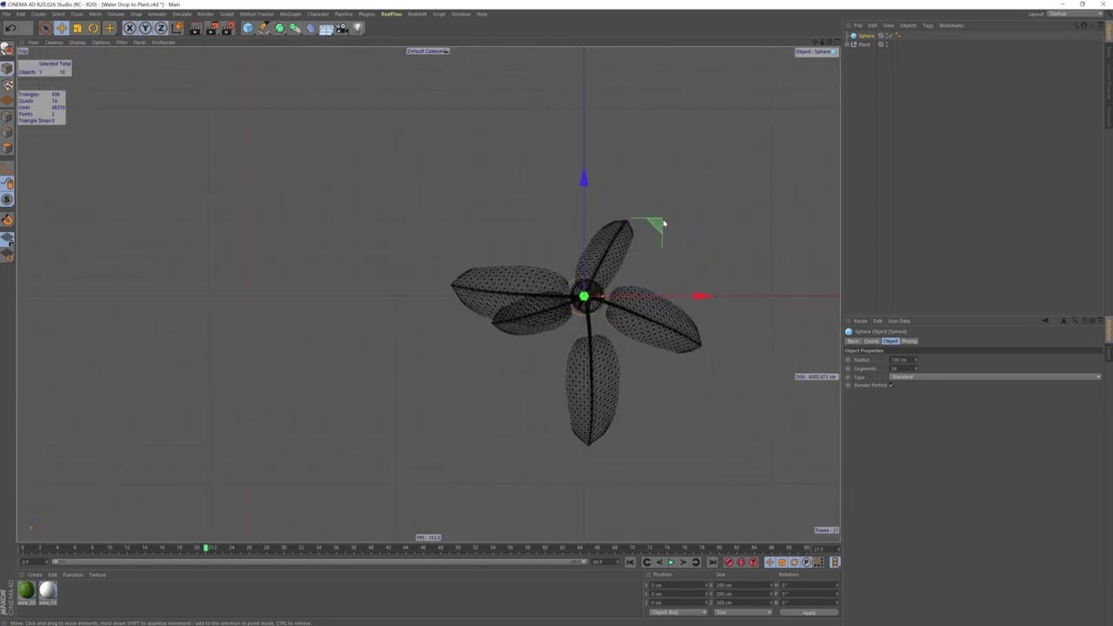
middle_click(526, 196)
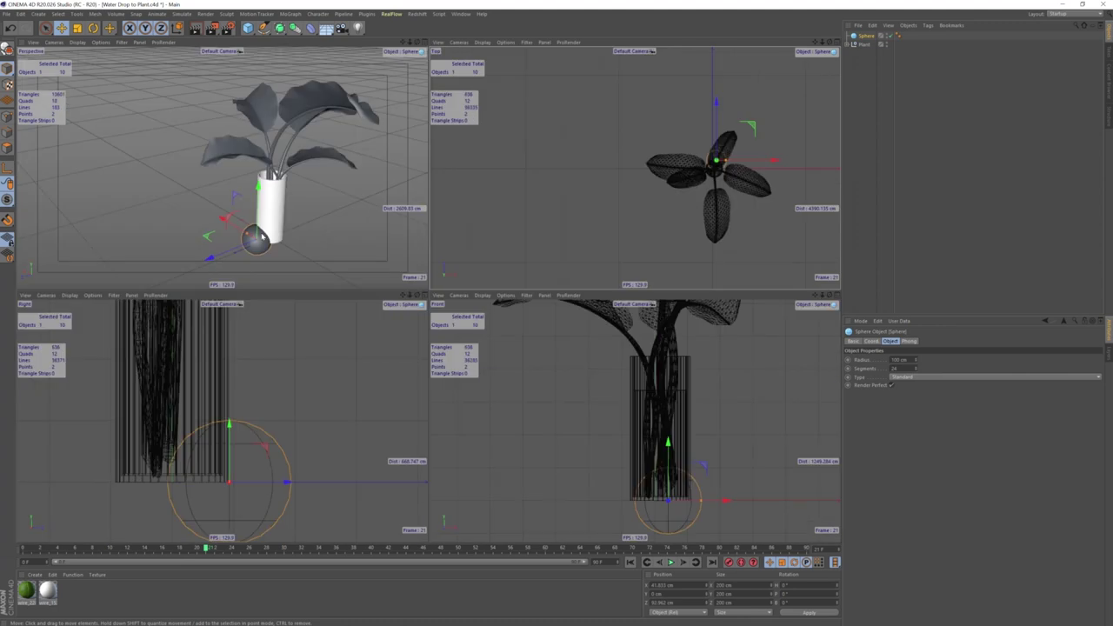
mouse_move(261, 235)
mouse_down()
mouse_move(206, 165)
mouse_move(216, 144)
mouse_up()
Centre the sphere over the bent leaf's central vein, then return to Perspective.
middle_click(648, 154)
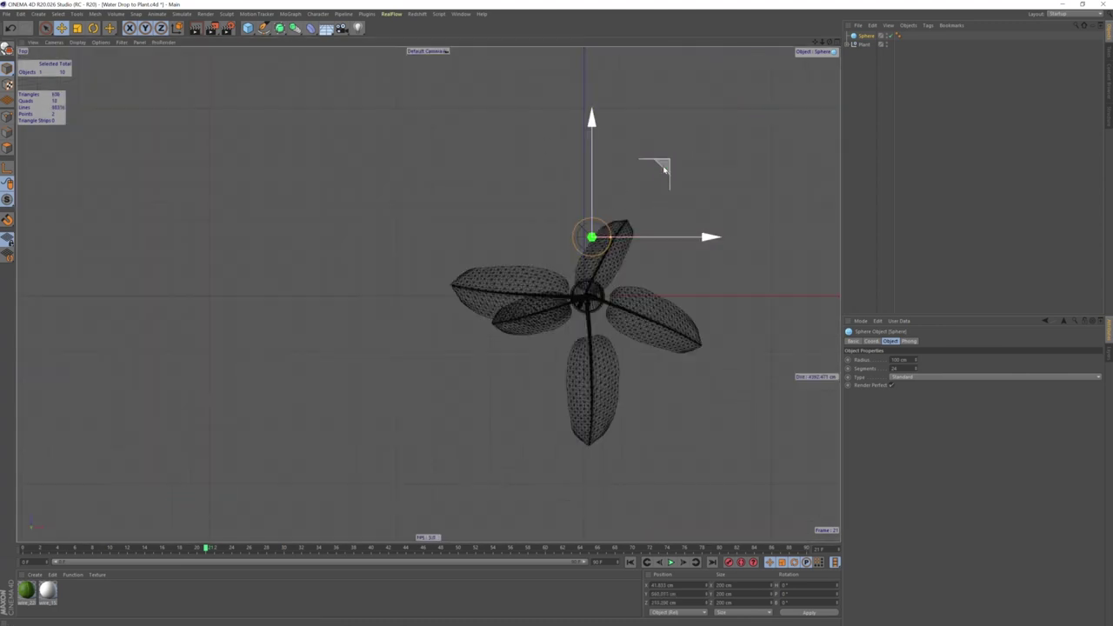
drag(663, 170, 686, 173)
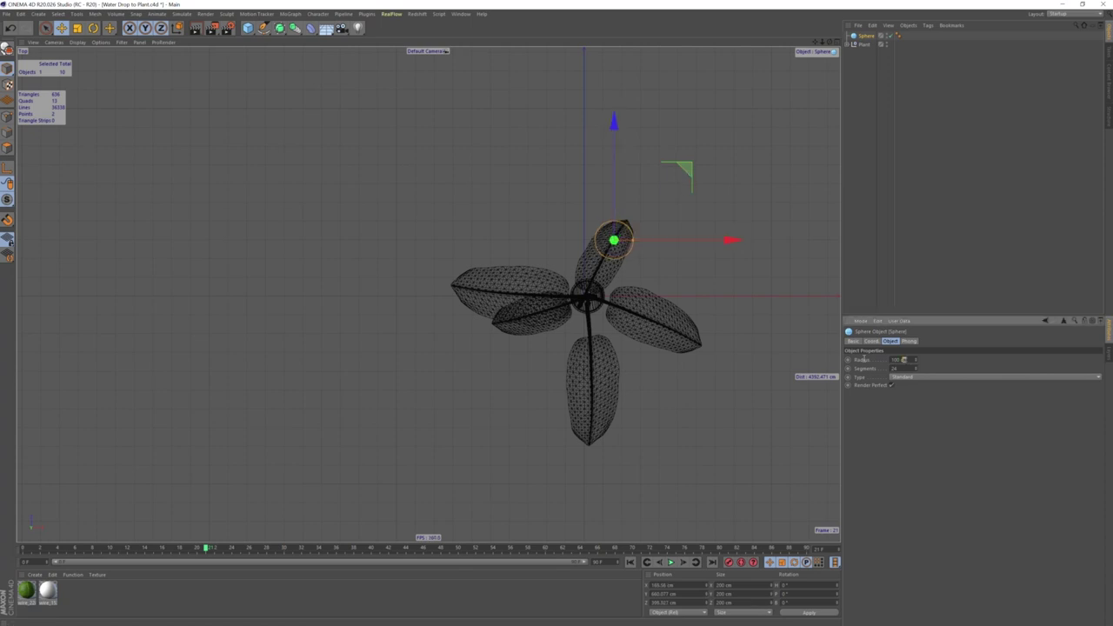
scroll(663, 261, up, 5)
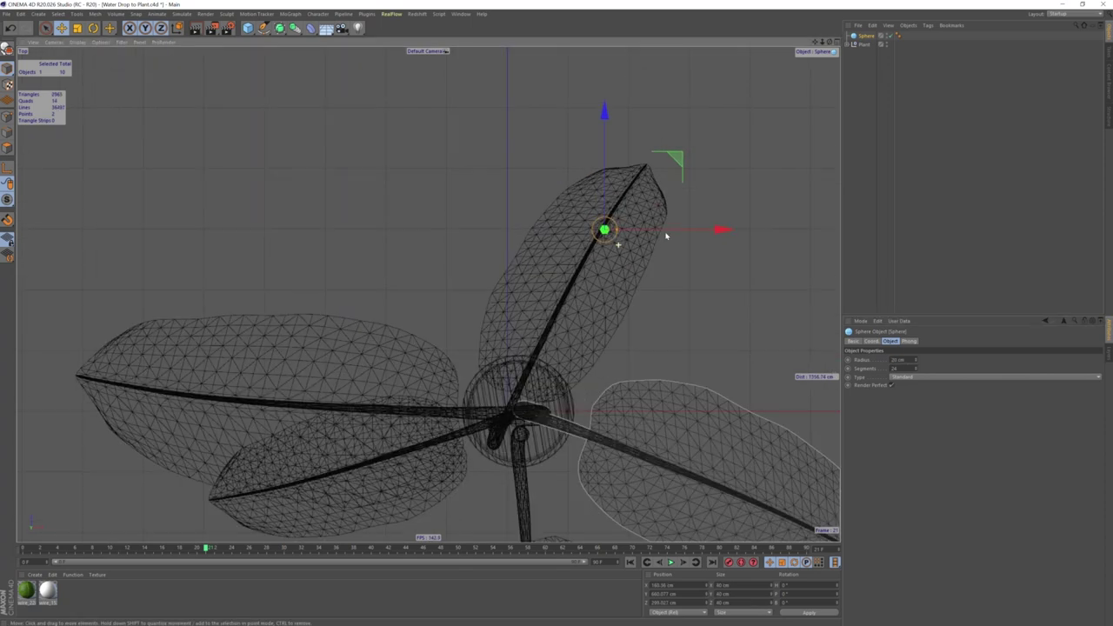
scroll(667, 236, up, 1)
drag(669, 186, 672, 175)
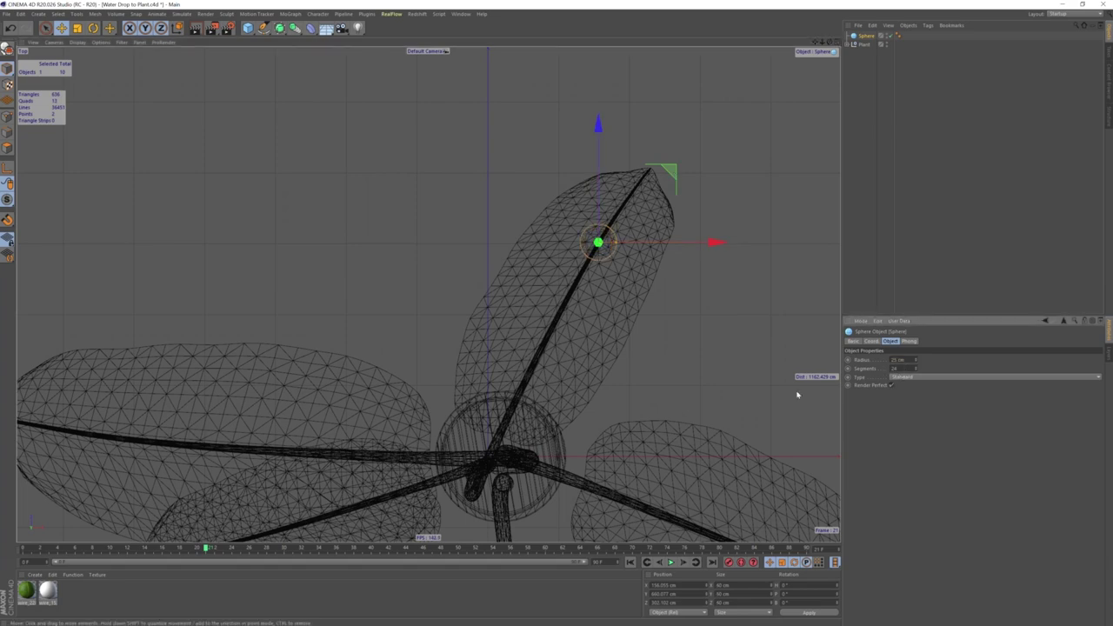
middle_click(531, 342)
Set the sphere's radius to 22 cm and raise it to about 182 cm in Y.
middle_click(298, 240)
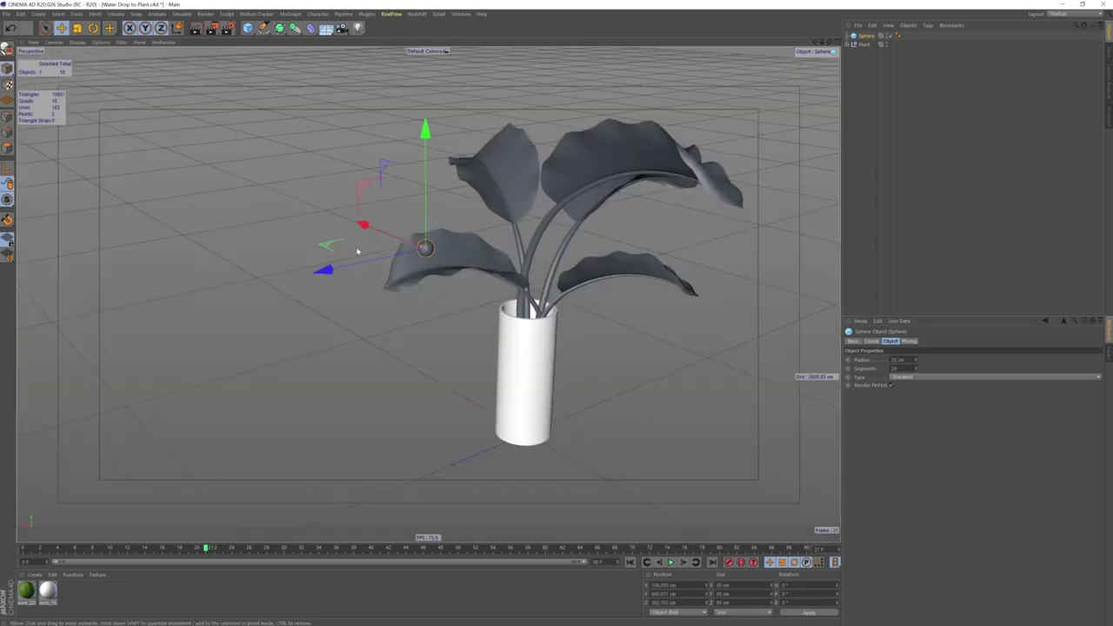
scroll(435, 272, up, 2)
scroll(461, 272, up, 2)
scroll(487, 270, up, 2)
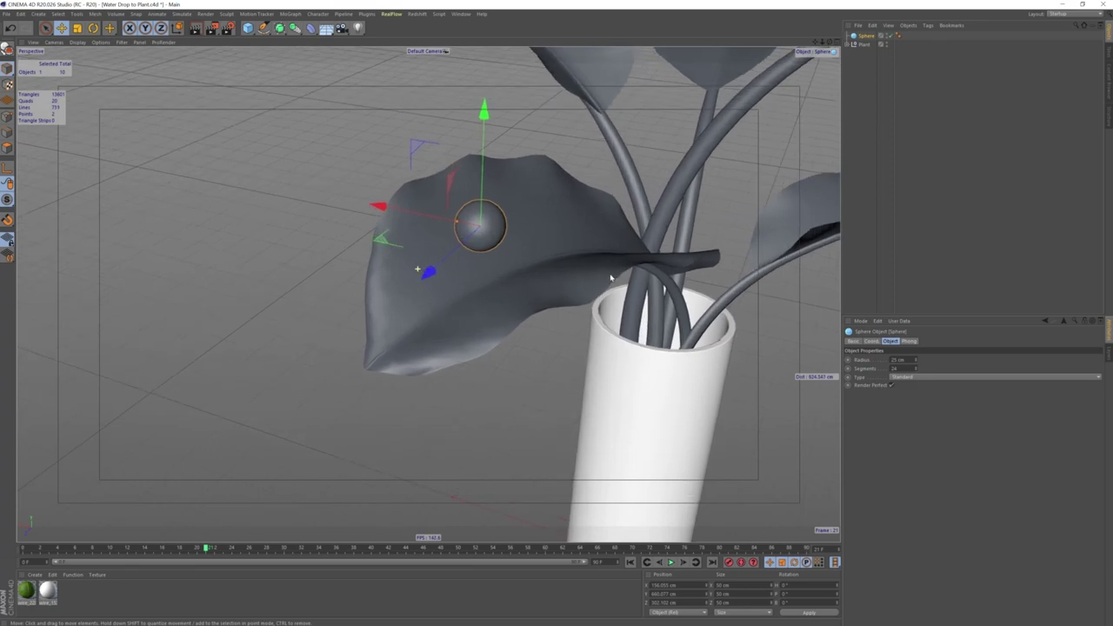
scroll(517, 269, up, 1)
scroll(517, 269, up, 2)
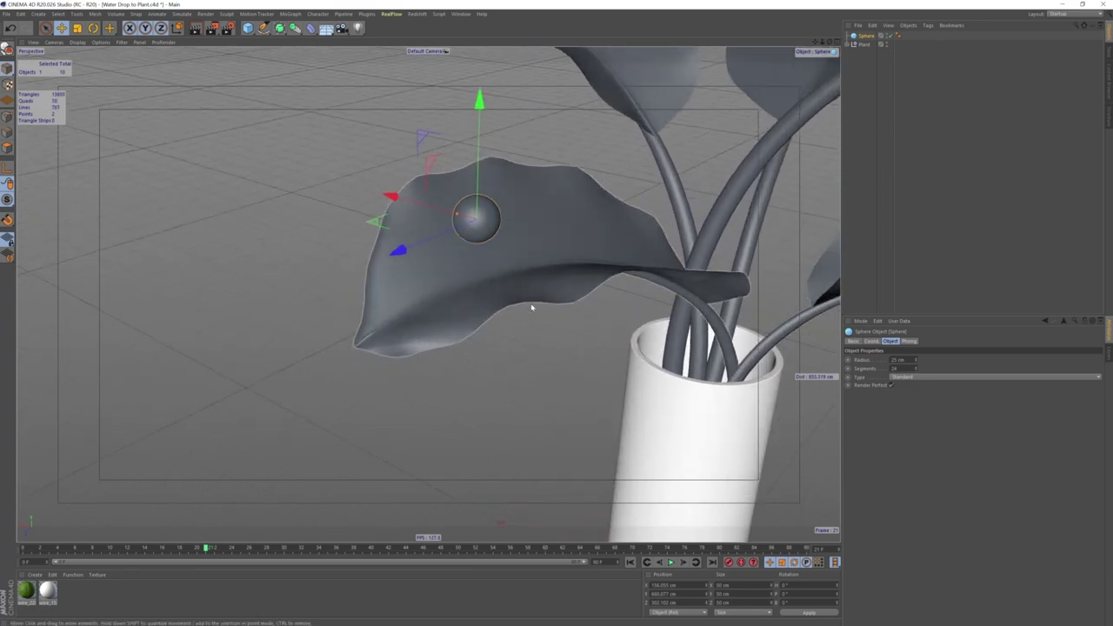
click(907, 358)
text(22)
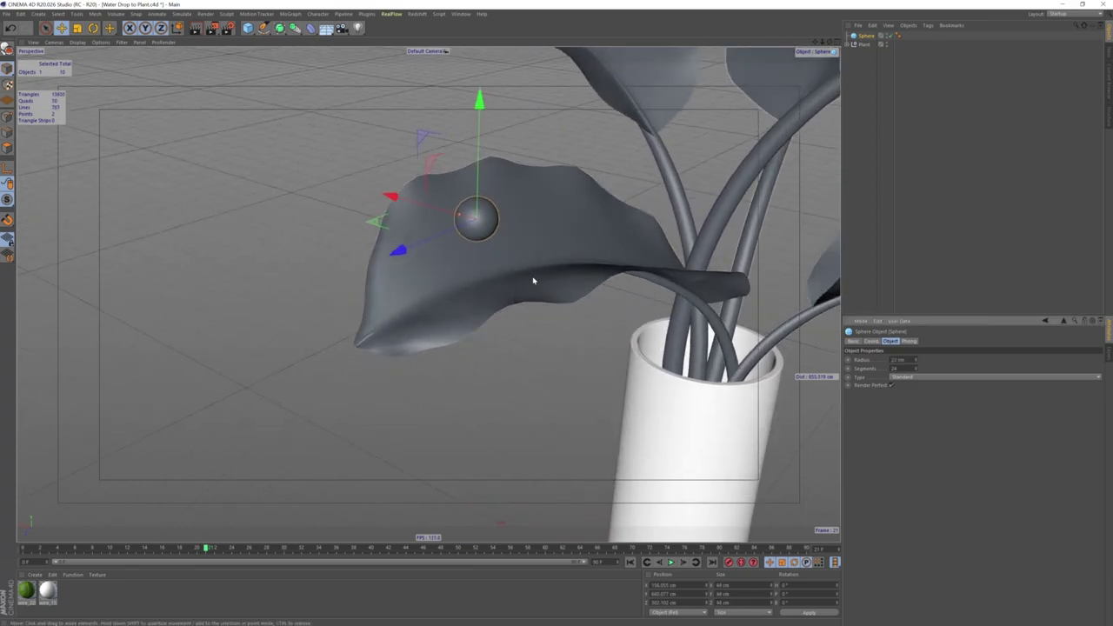
mouse_move(534, 280)
alt+mouse_down()
mouse_move(430, 248)
mouse_move(486, 146)
mouse_move(470, 79)
alt+mouse_up()
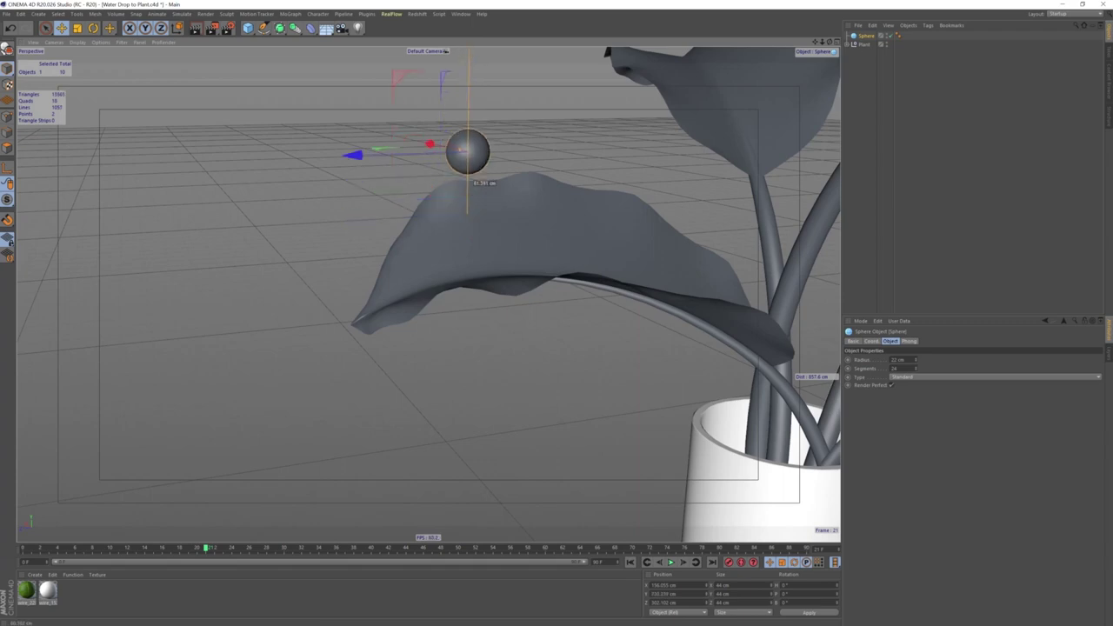
drag(470, 150, 467, 84)
Check the sphere's height in four views, then select the plant and list its components.
alt+drag(460, 208, 573, 206)
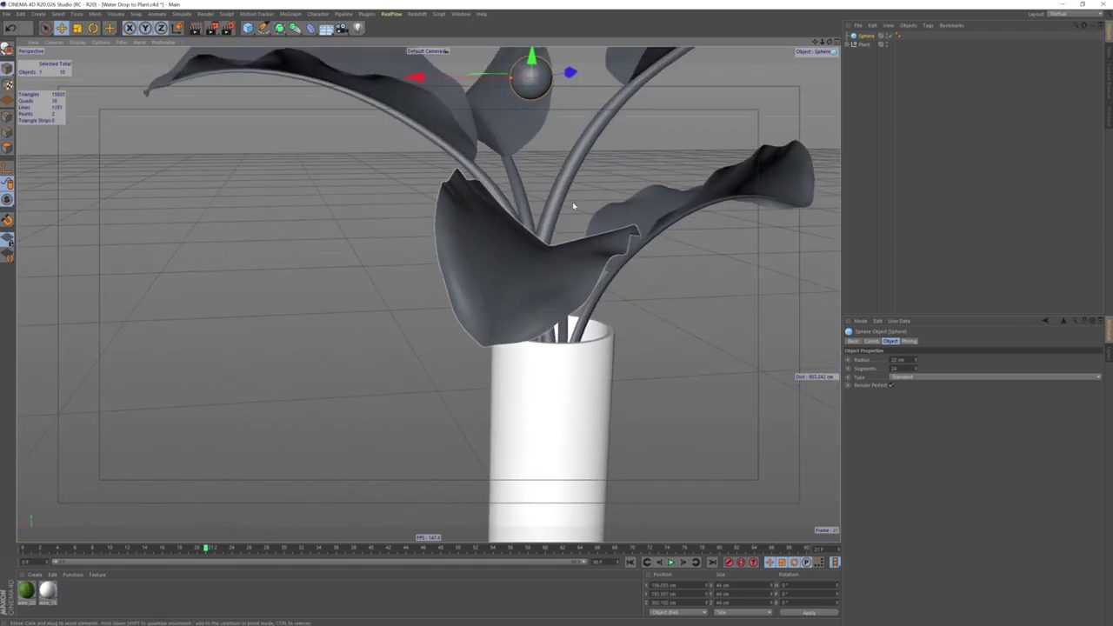
middle_click(573, 206)
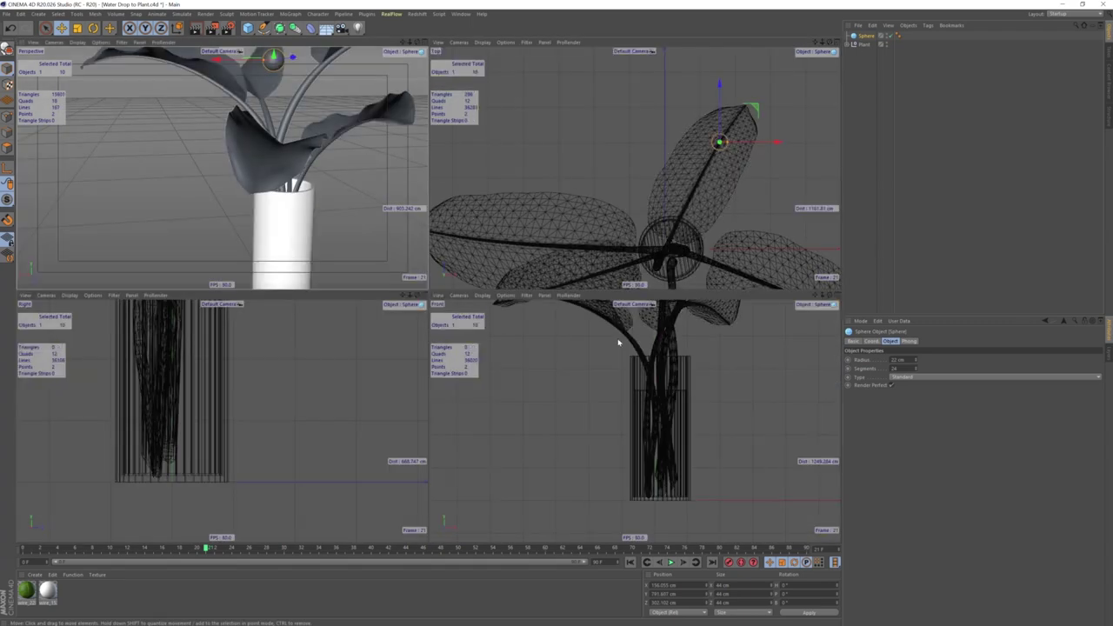
scroll(627, 409, down, 4)
scroll(298, 417, down, 2)
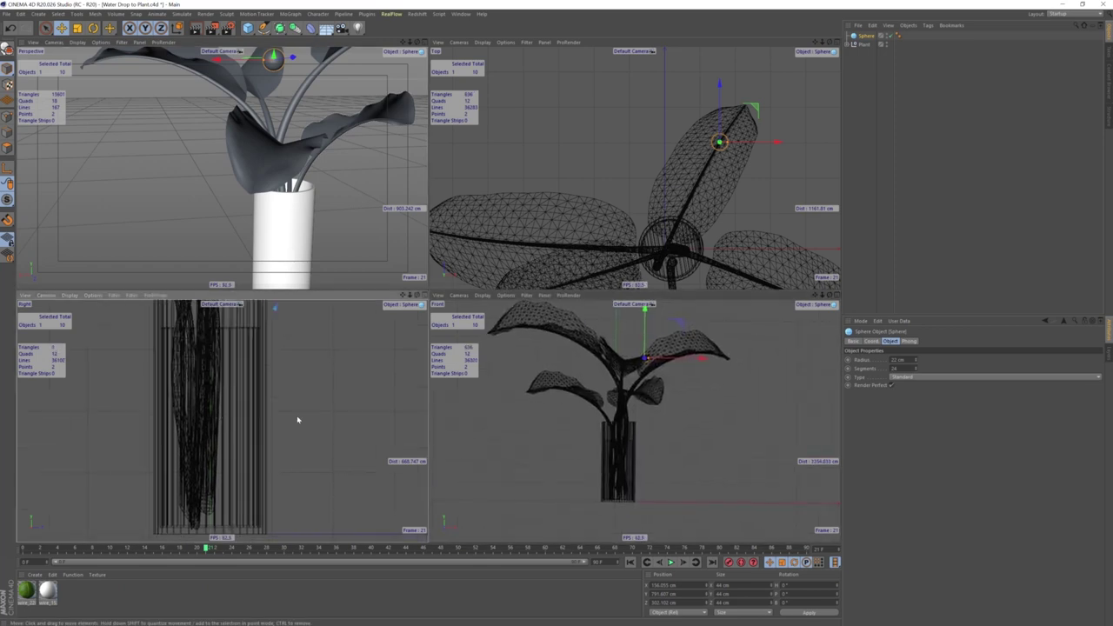
scroll(263, 423, down, 3)
scroll(307, 430, down, 2)
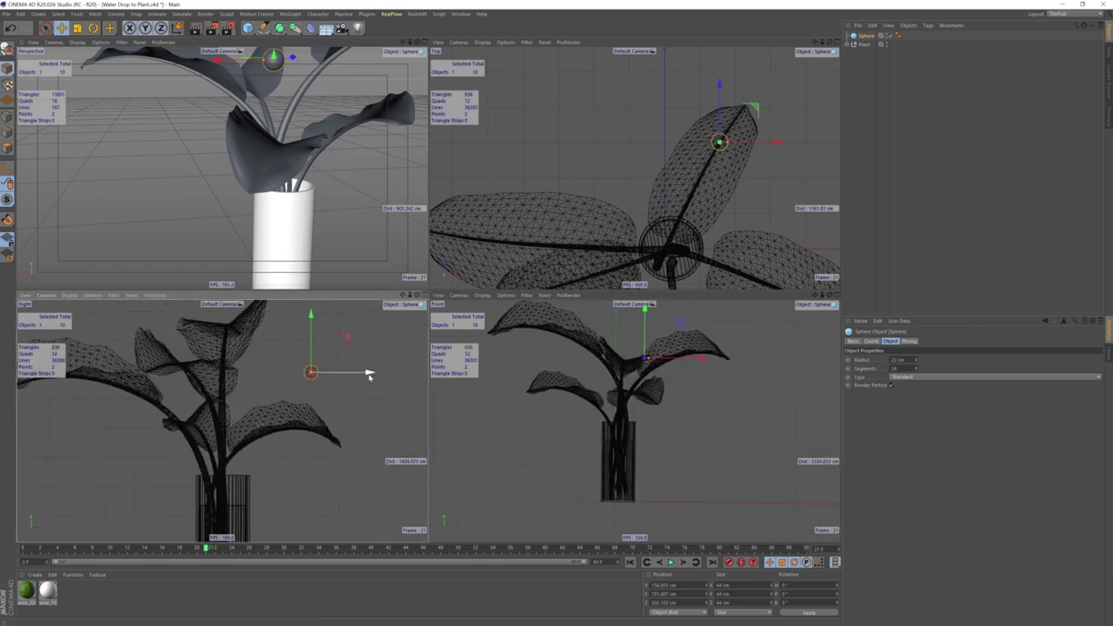
scroll(287, 174, up, 2)
middle_click(286, 174)
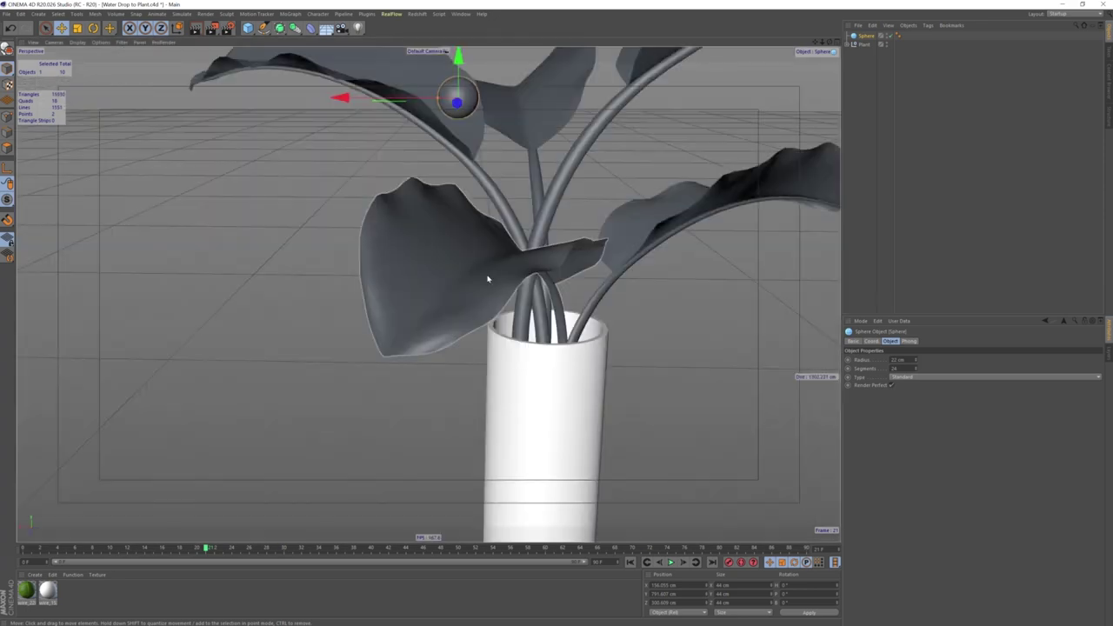
scroll(505, 294, down, 1)
click(436, 275)
alt+drag(450, 267, 409, 261)
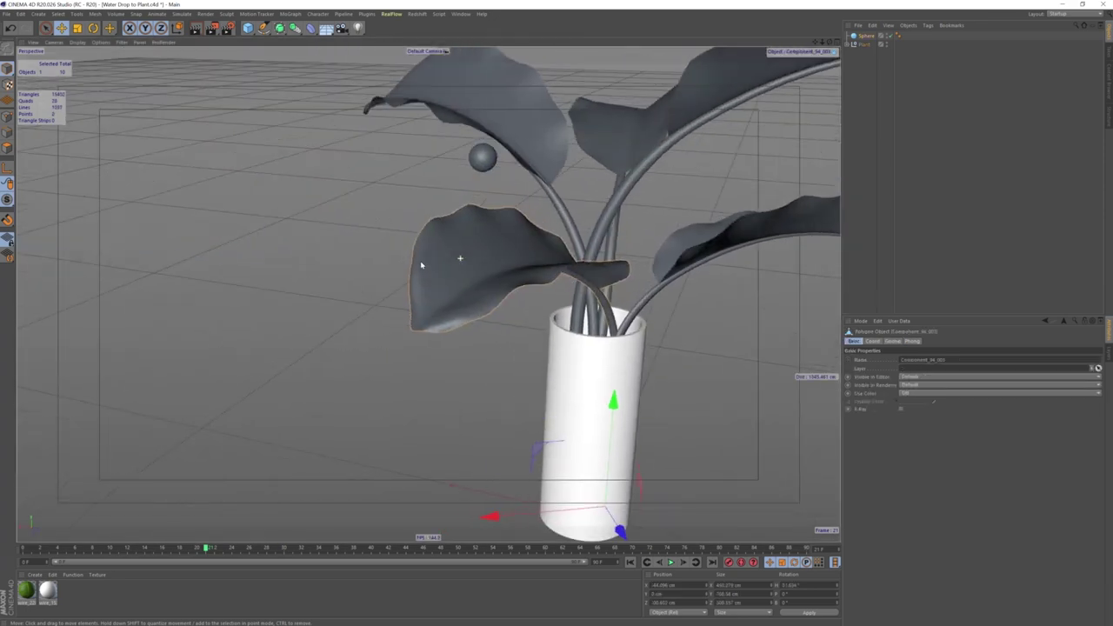
click(847, 44)
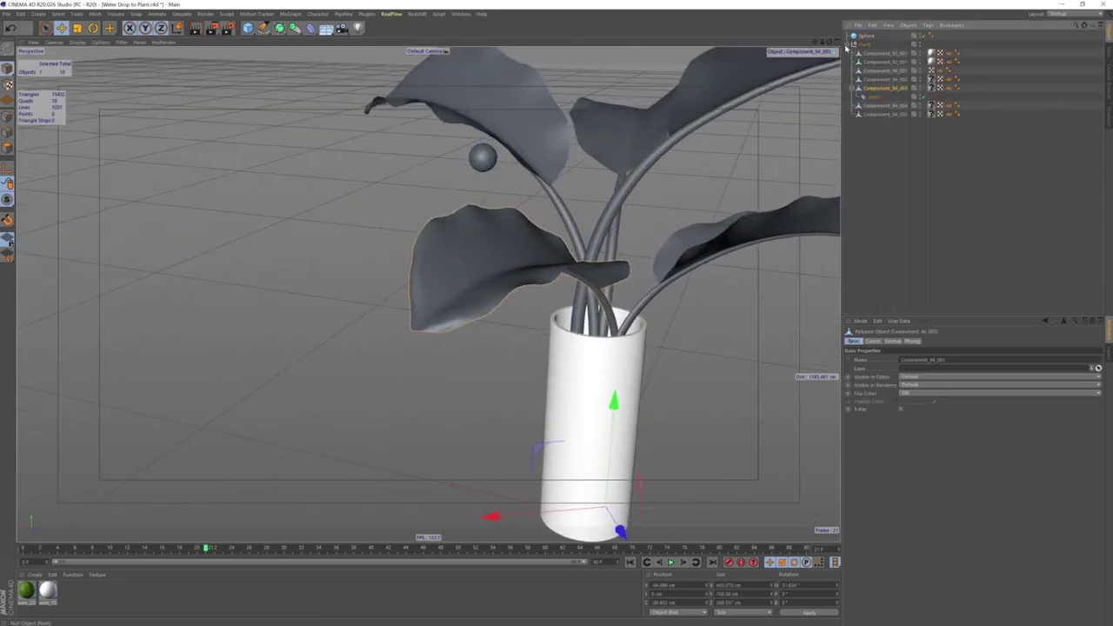
Add a RealFlow Collider tag to the bent leaf's component object.
right_click(887, 95)
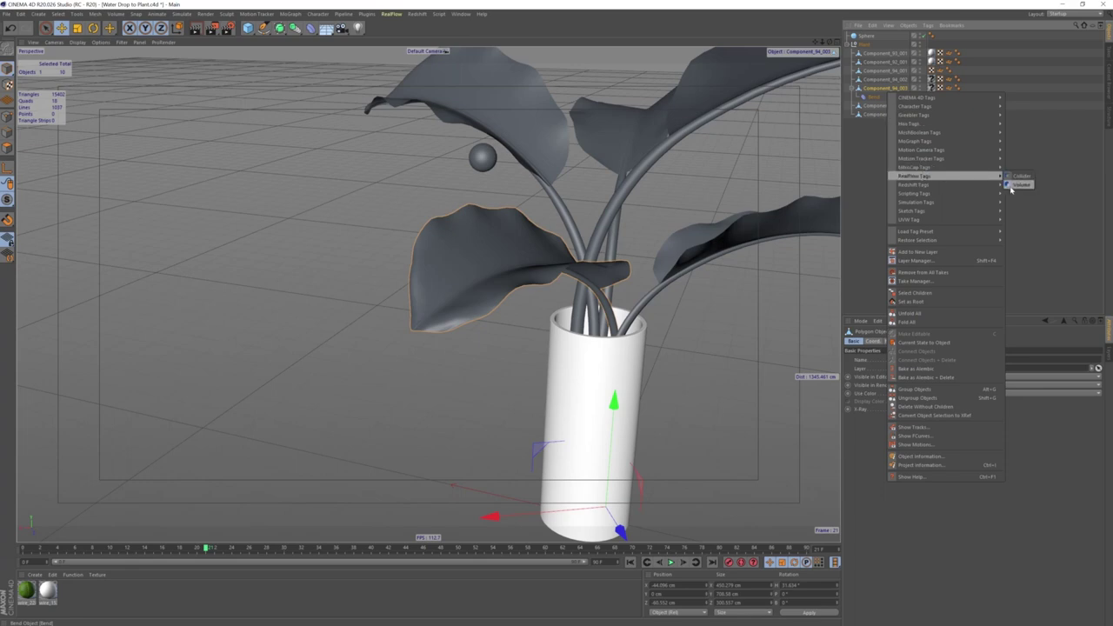
click(1012, 177)
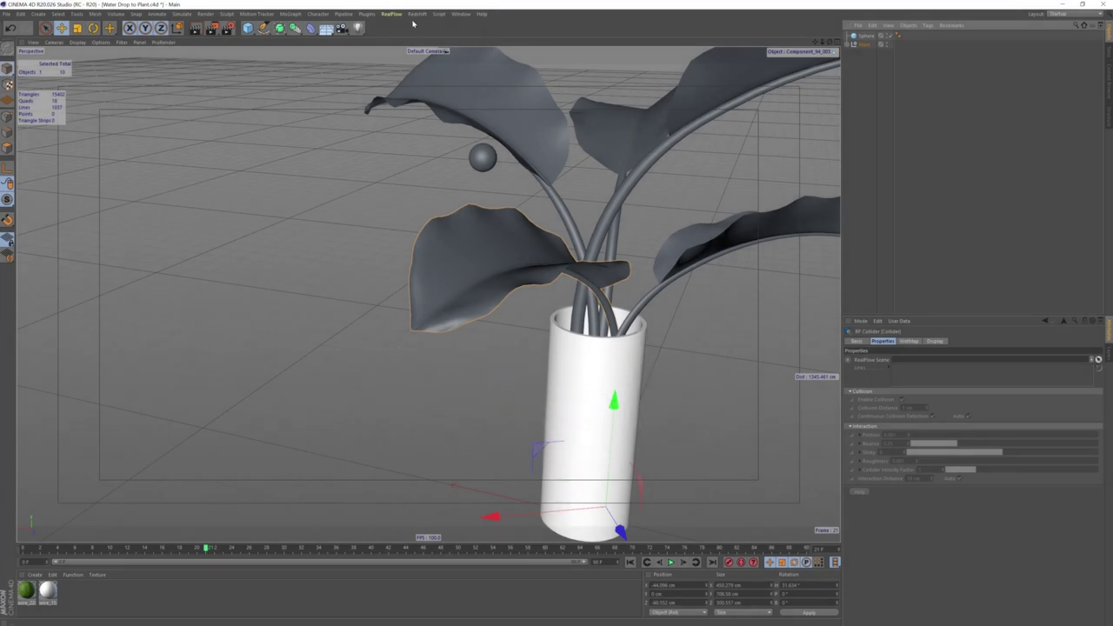
Add a RealFlow Fill emitter with the sphere as its Body, then select the Fluid.
click(394, 14)
mouse_move(400, 36)
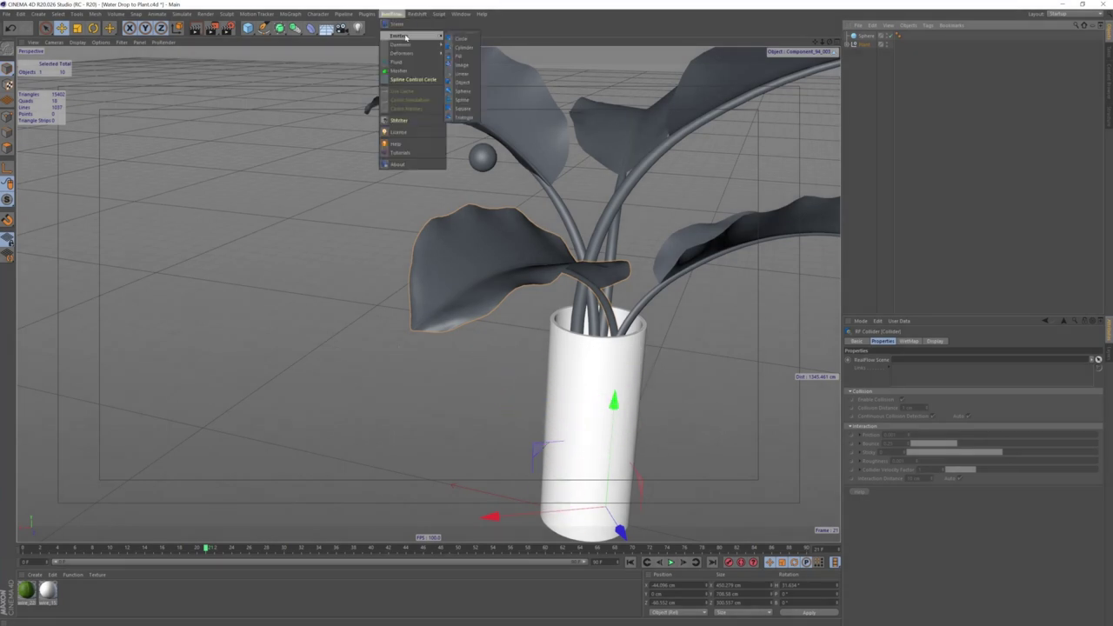
click(466, 56)
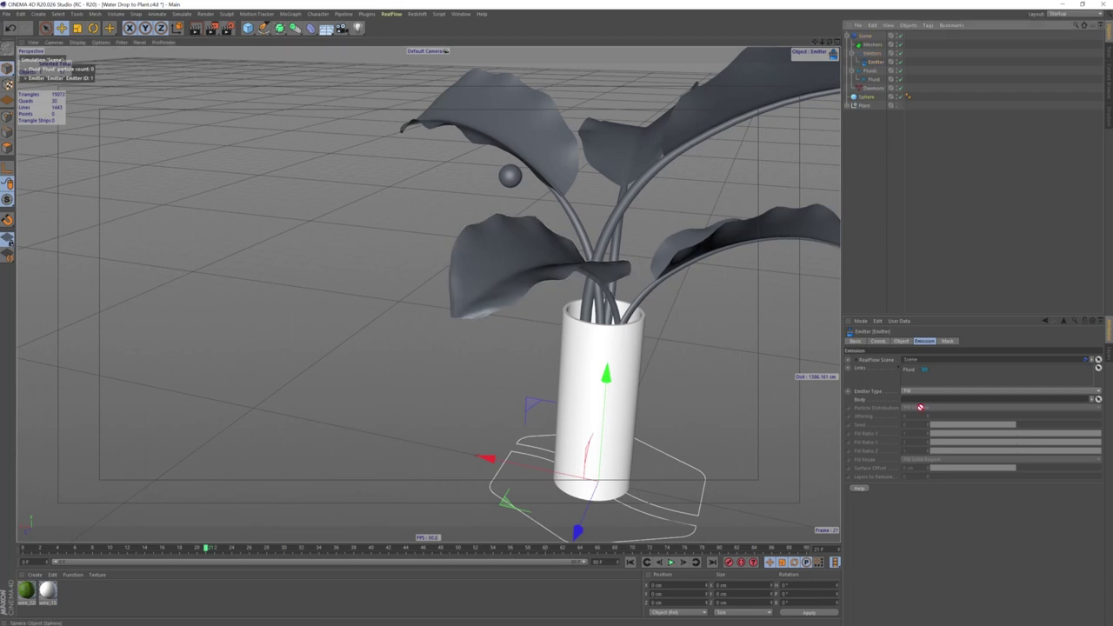
drag(921, 405, 921, 399)
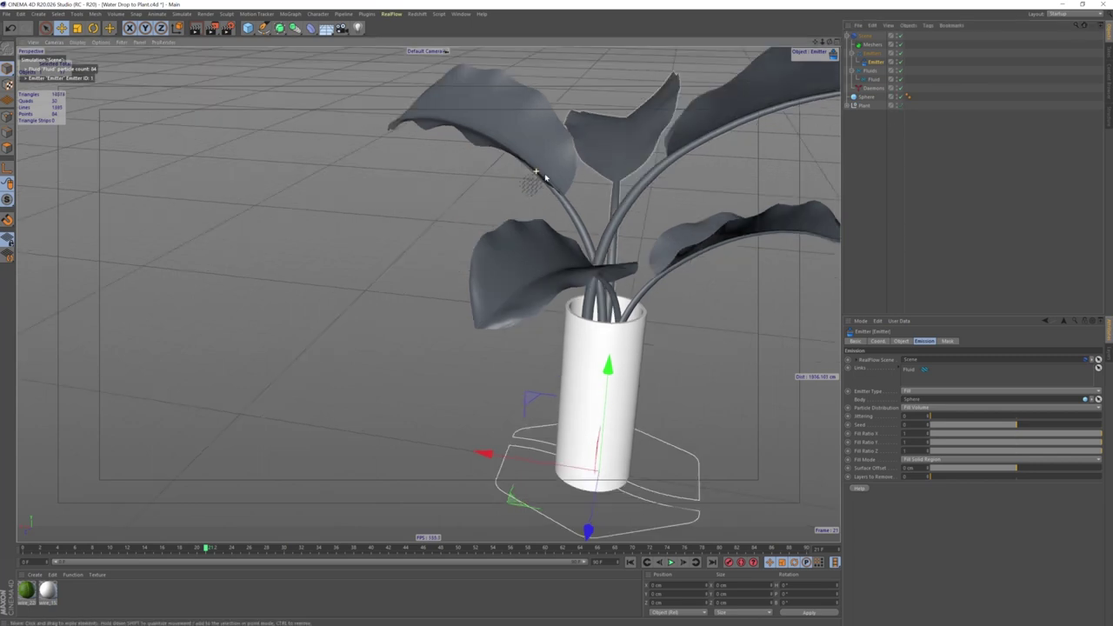
click(873, 79)
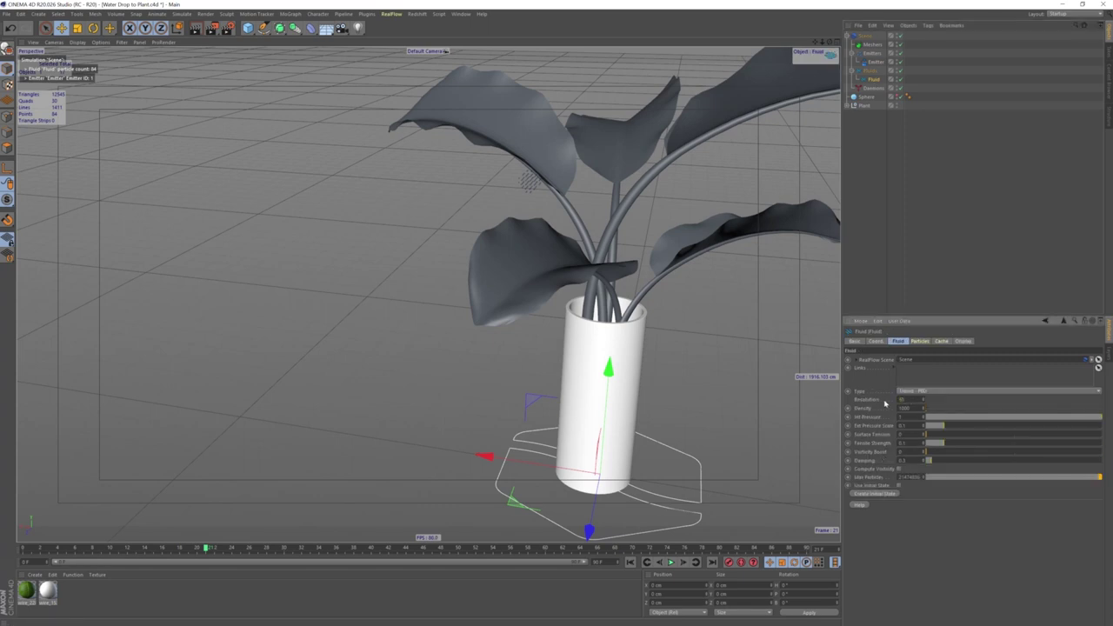
Rewind the timeline to frame 0 and add a RealFlow Gravity daemon.
click(631, 562)
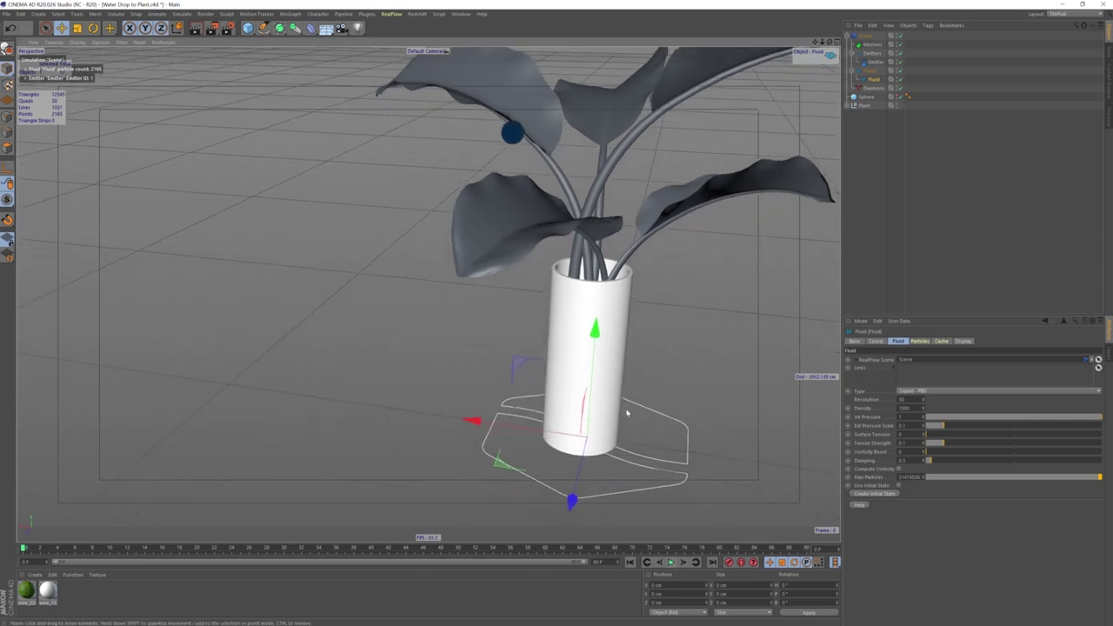
click(393, 16)
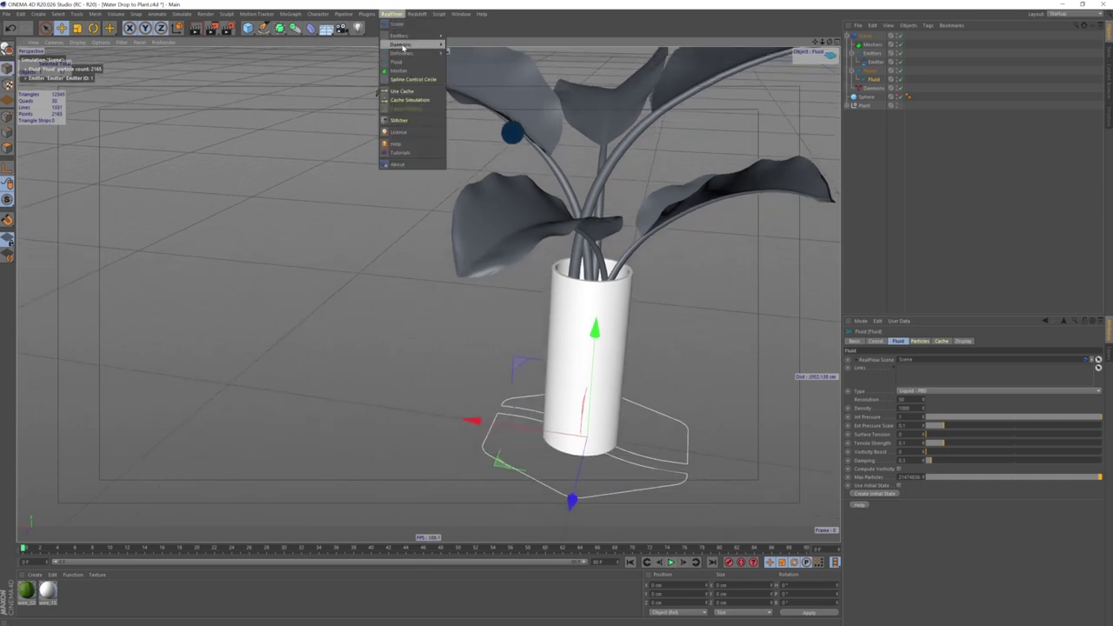
mouse_move(402, 44)
click(463, 91)
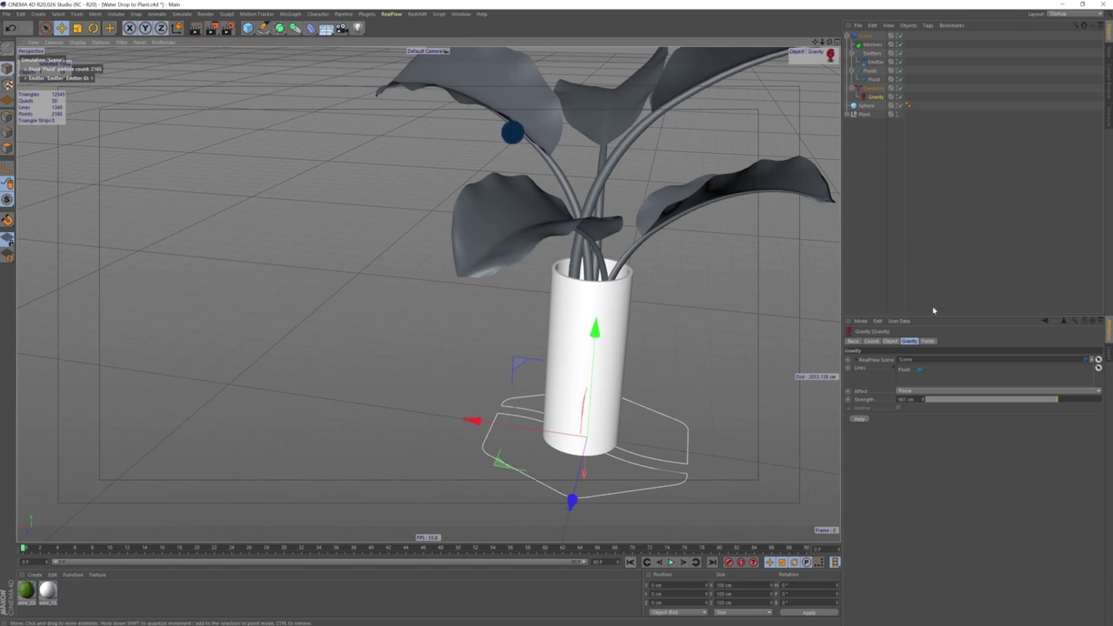
Link the Fluid into Component_94_003's RF Collider tag.
click(851, 114)
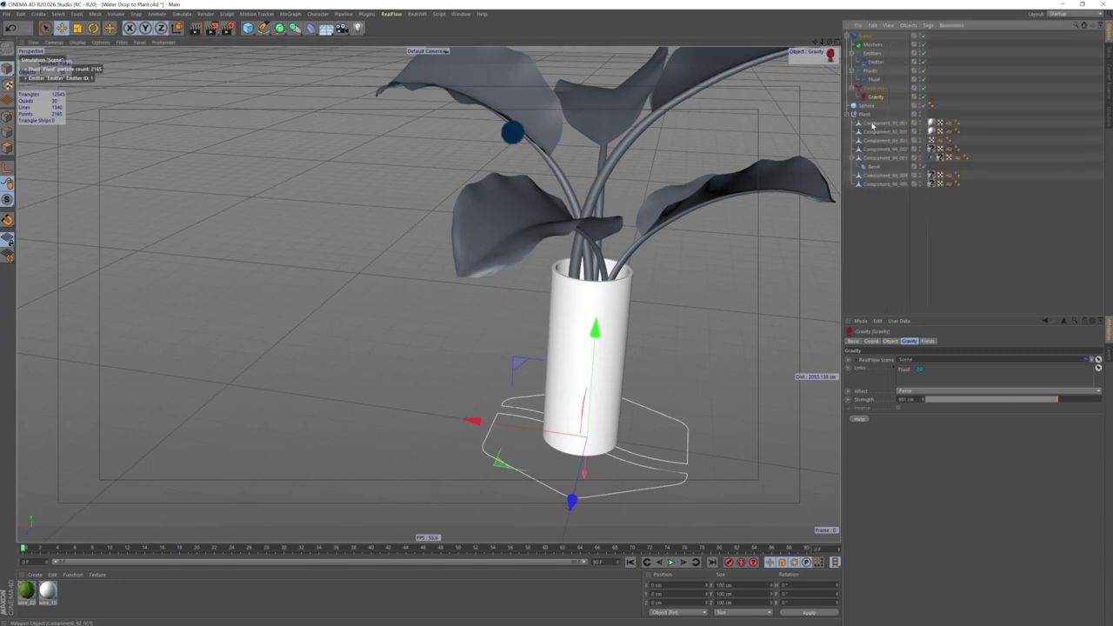
click(932, 158)
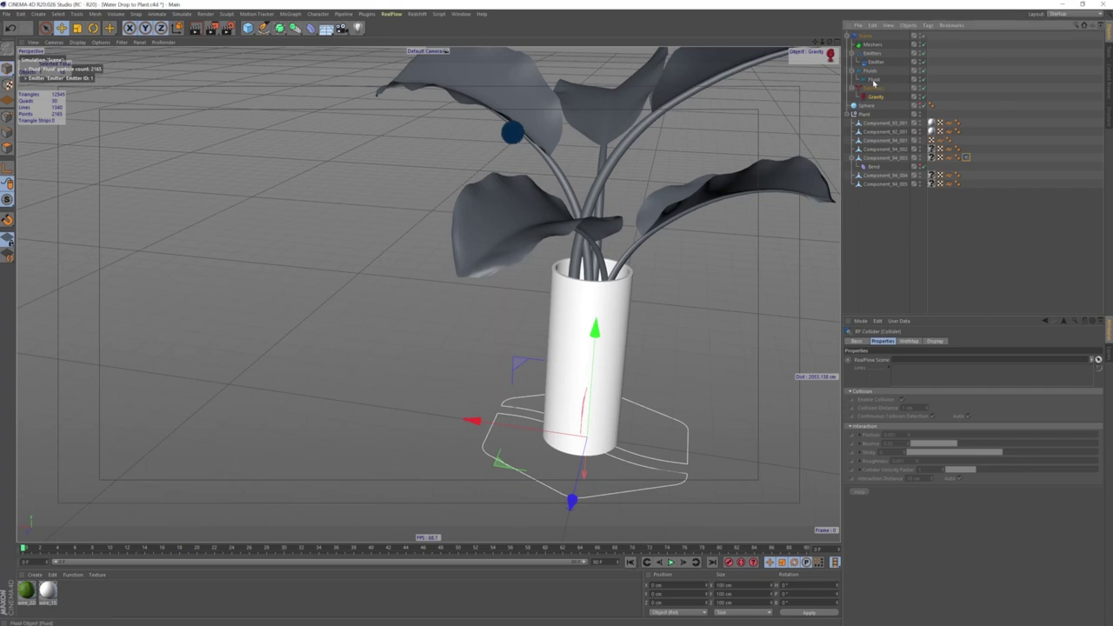
drag(872, 81, 910, 369)
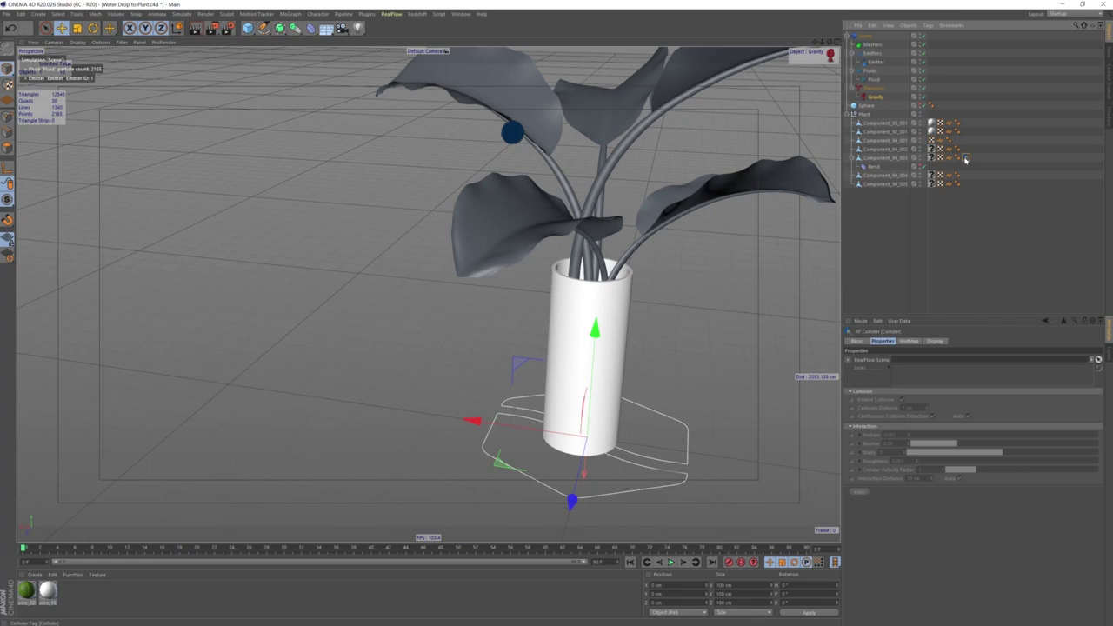
click(903, 166)
Add a RealFlow collision tag to the bent leaf and play the simulation.
right_click(901, 163)
mouse_move(928, 244)
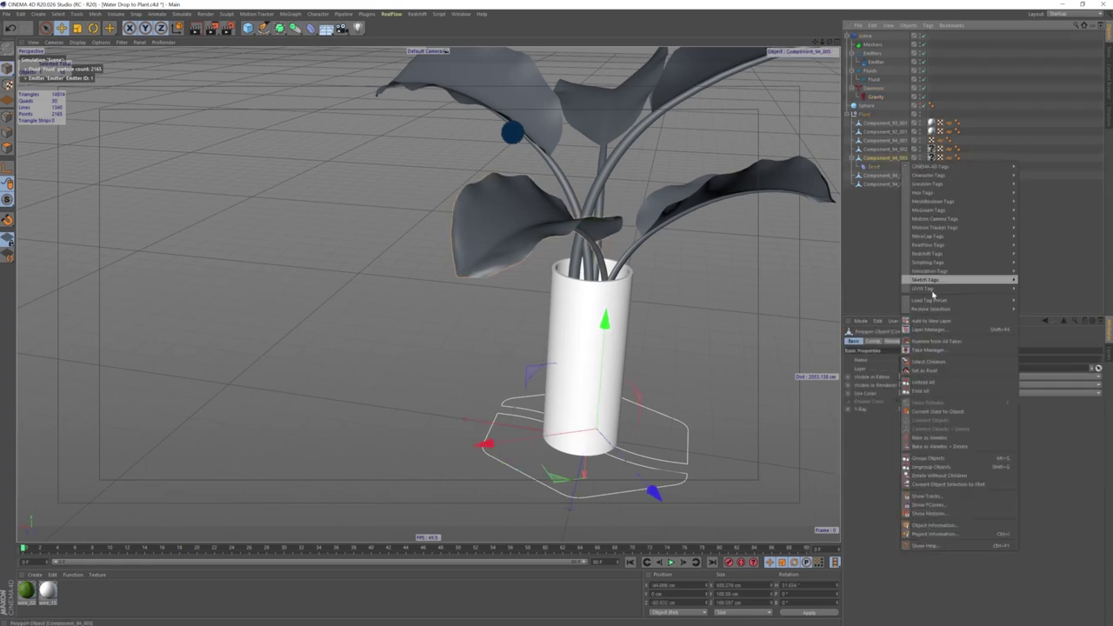
click(1035, 245)
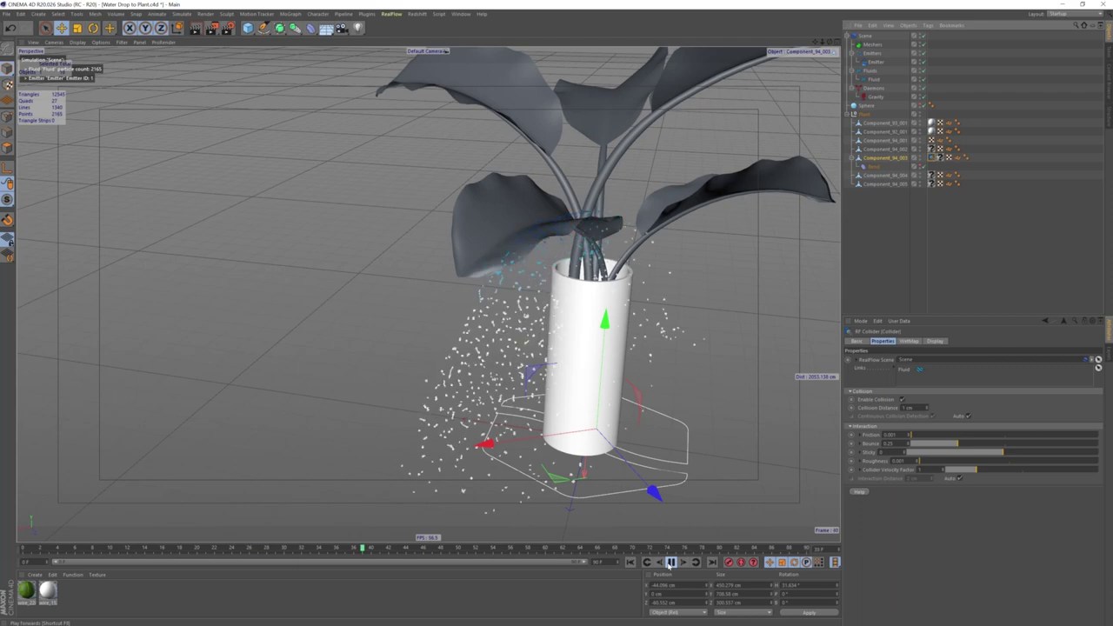
click(670, 562)
Maximize the Perspective view, select the Daemons group and open the RealFlow menu.
middle_click(696, 331)
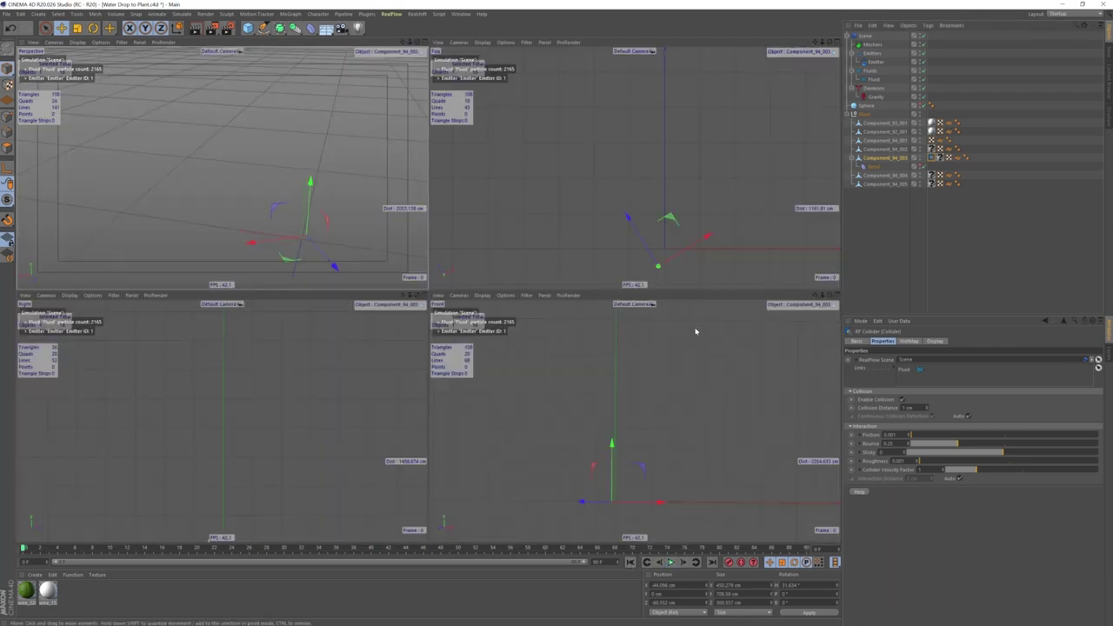
scroll(700, 199, up, 2)
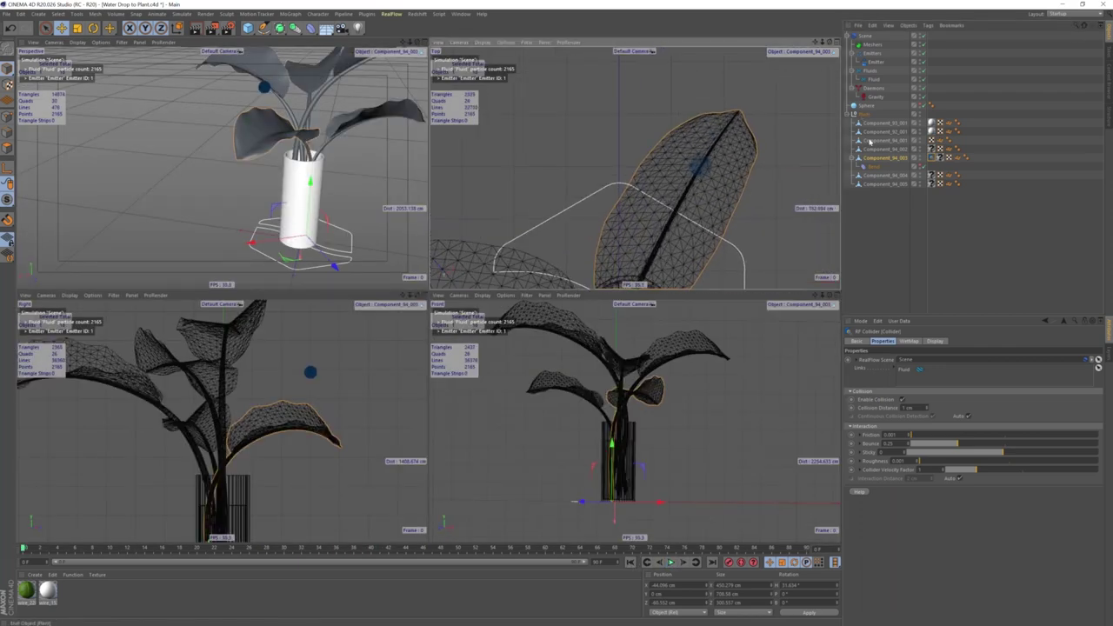
click(855, 159)
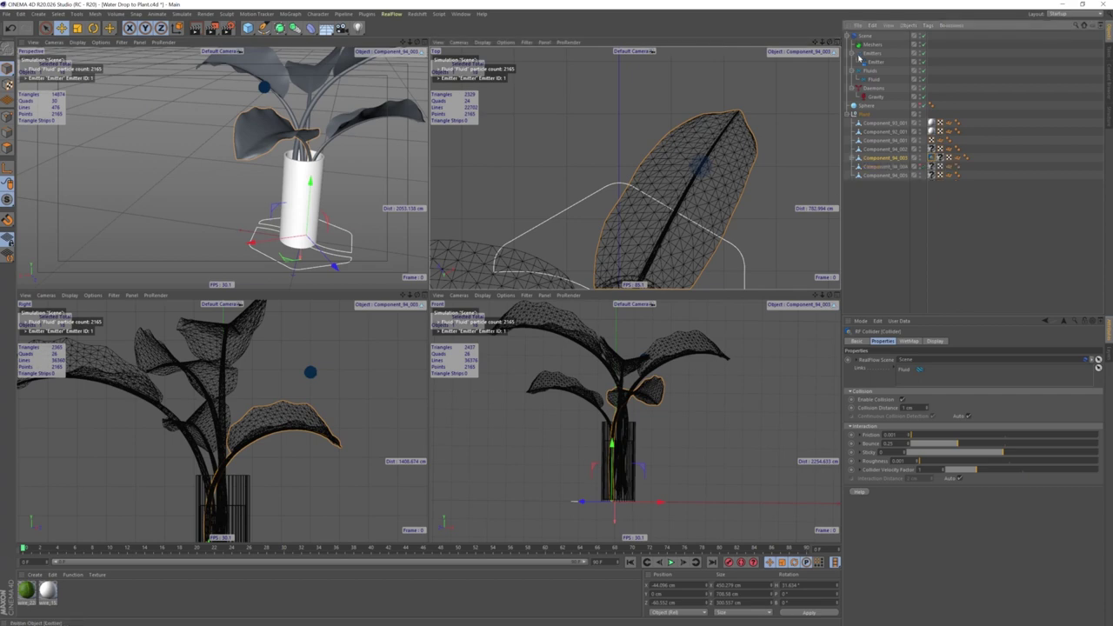
click(850, 114)
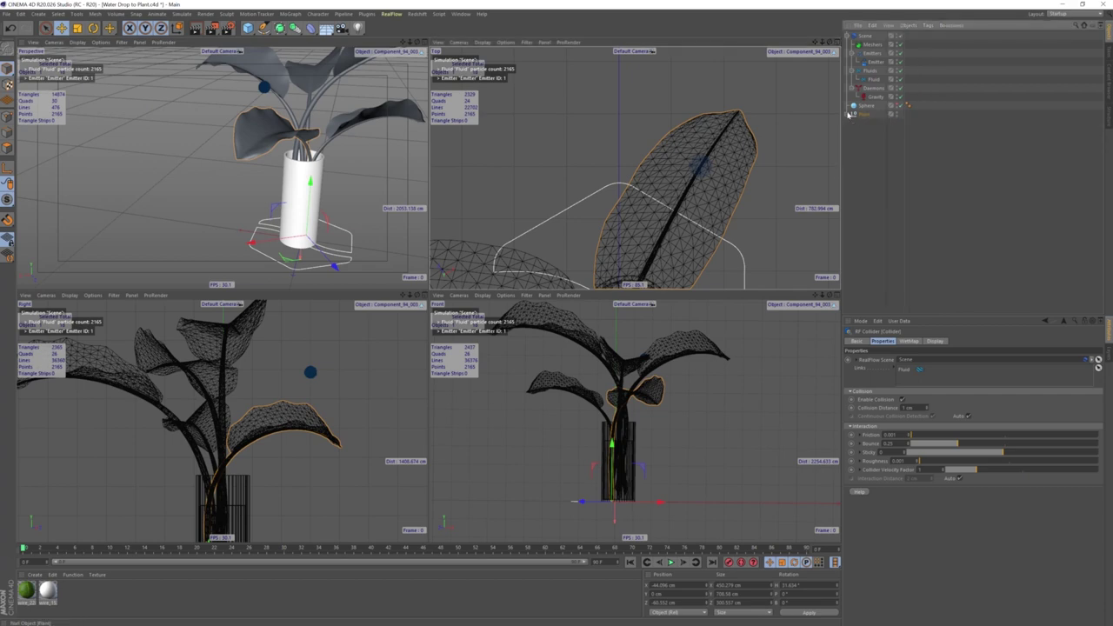
click(851, 114)
click(866, 106)
scroll(701, 169, up, 2)
scroll(720, 182, up, 2)
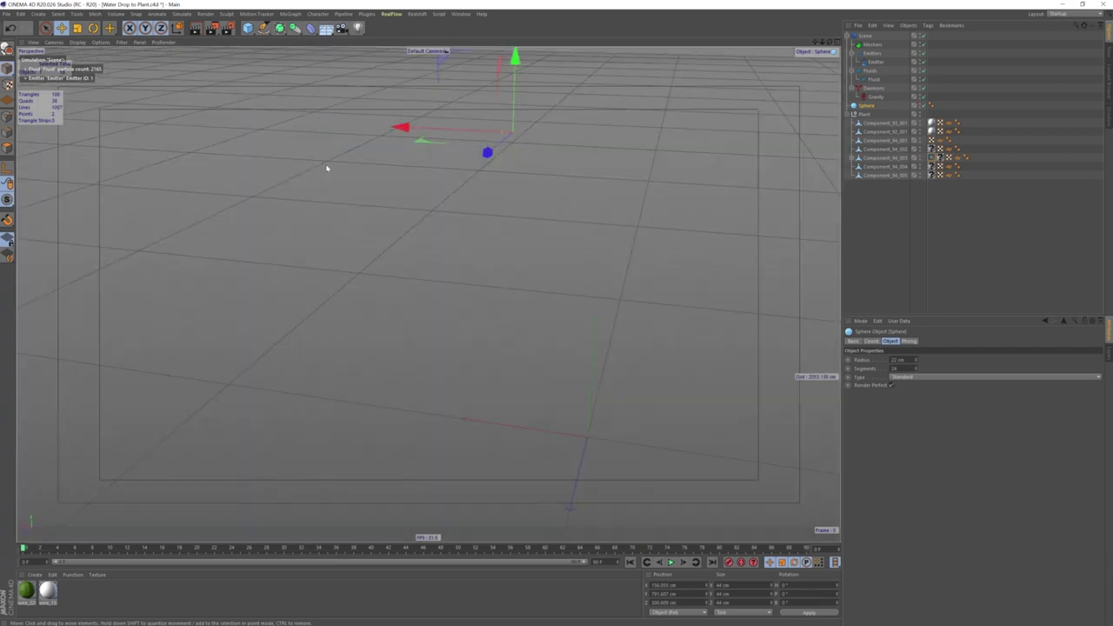
middle_click(328, 169)
scroll(540, 264, up, 2)
click(873, 88)
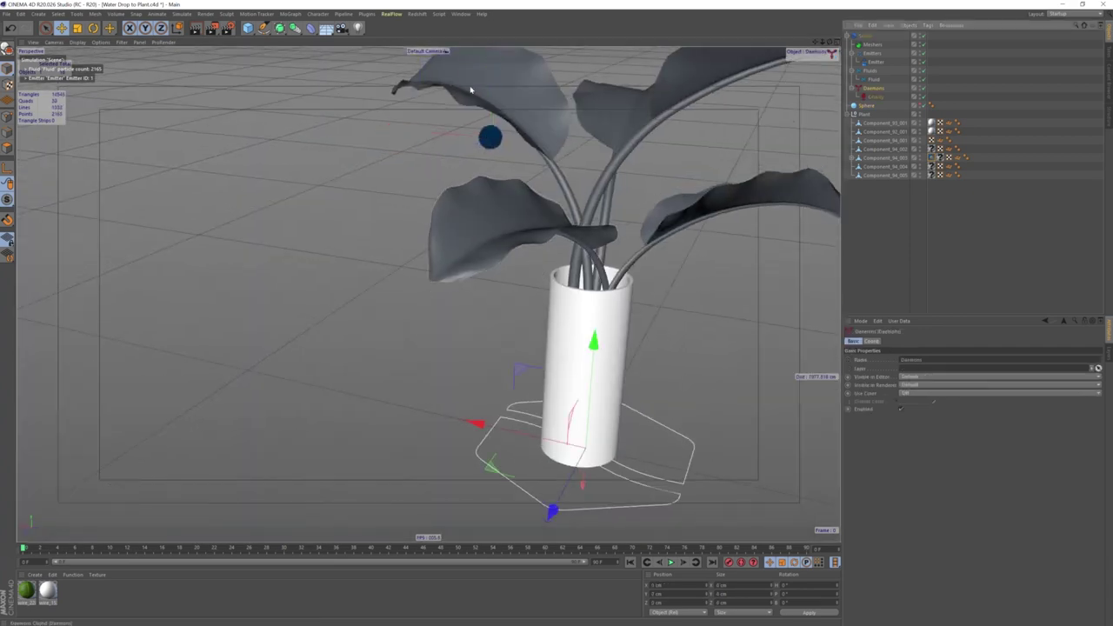
click(387, 14)
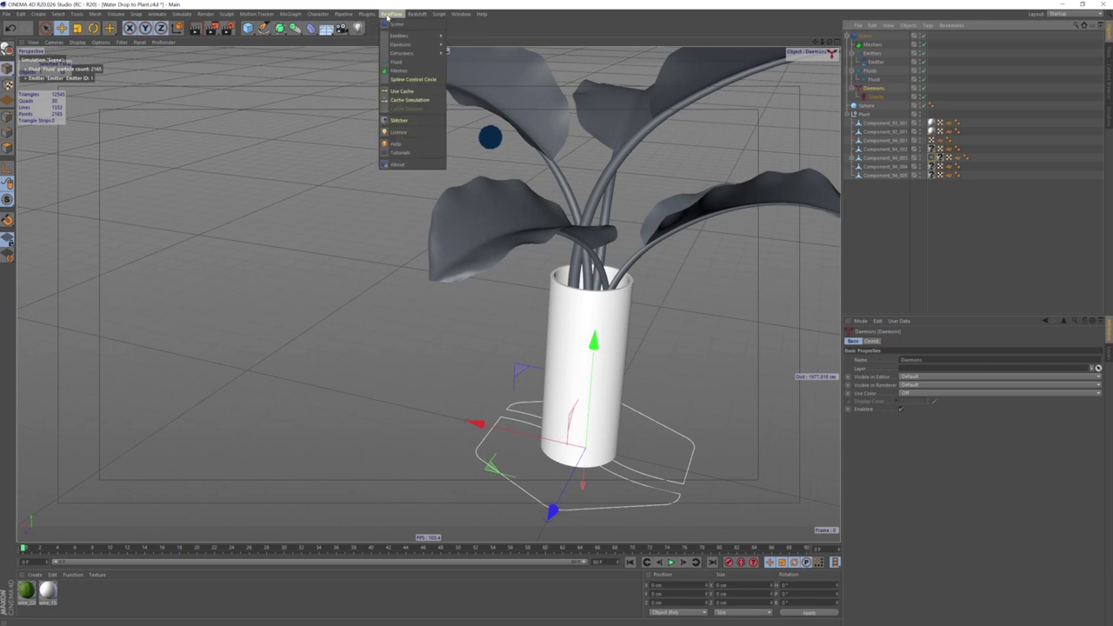
mouse_move(401, 45)
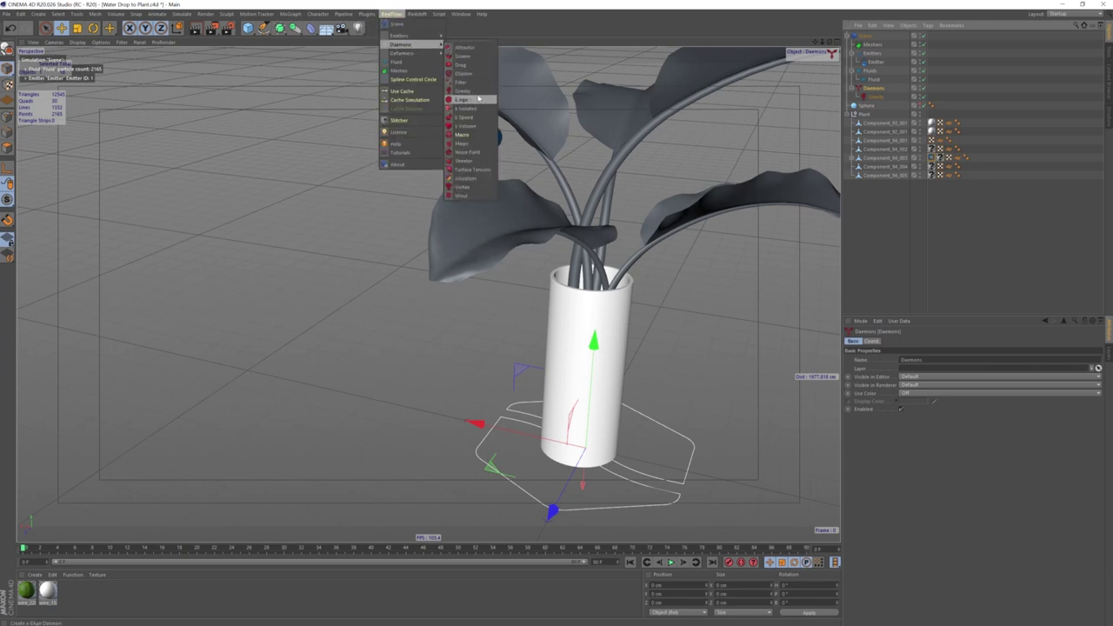
Add a Surface Tension daemon and raise its strength to 5000.
click(478, 169)
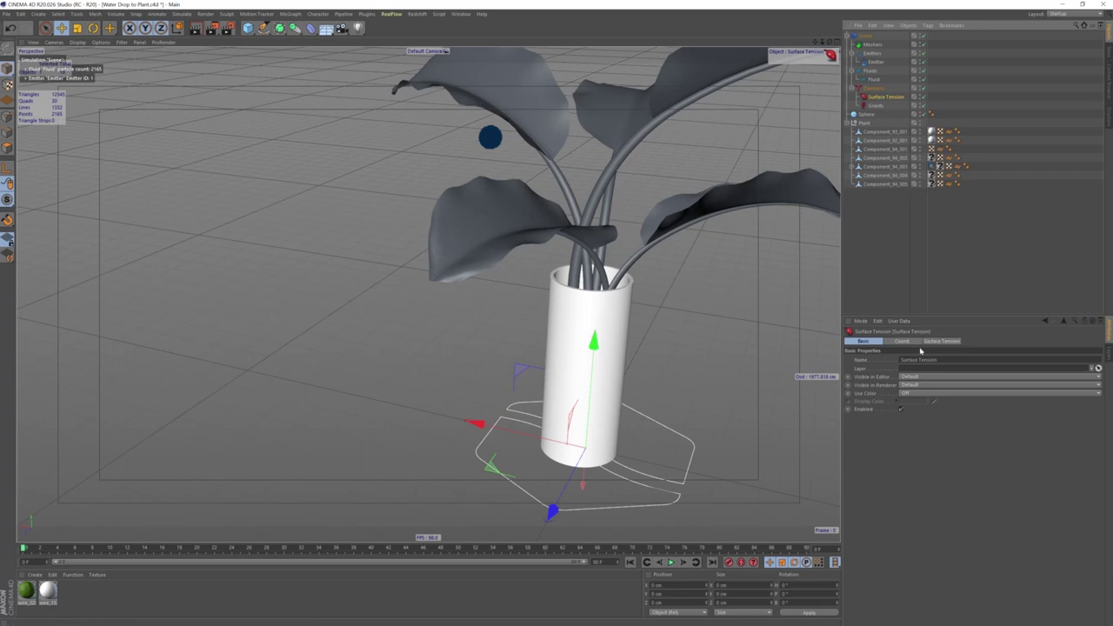
click(942, 342)
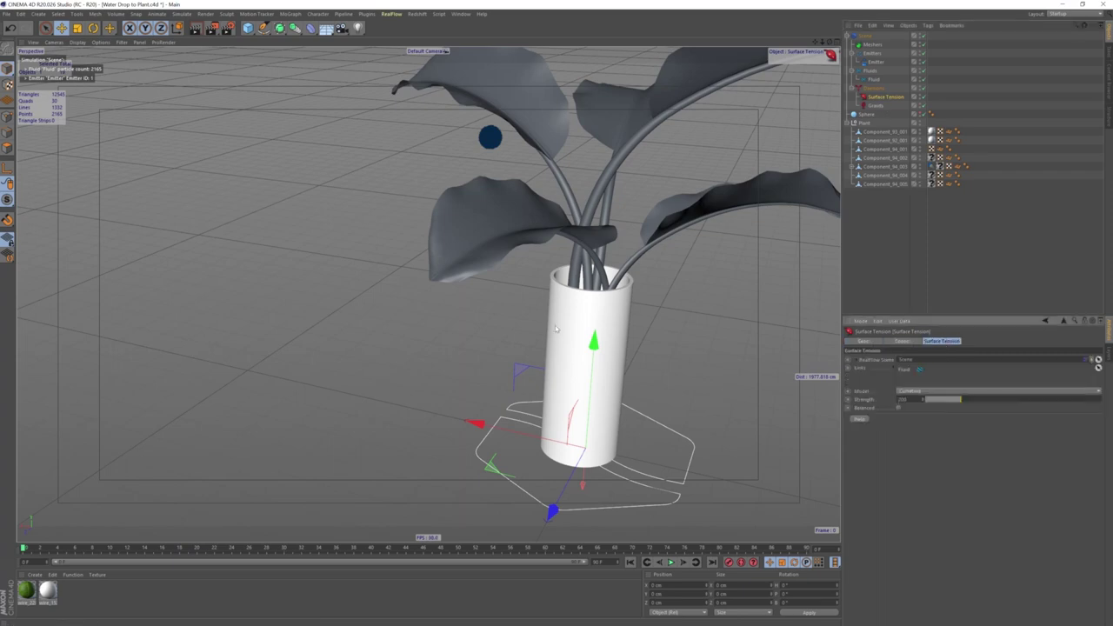
scroll(556, 329, up, 2)
scroll(516, 323, up, 2)
scroll(514, 323, up, 2)
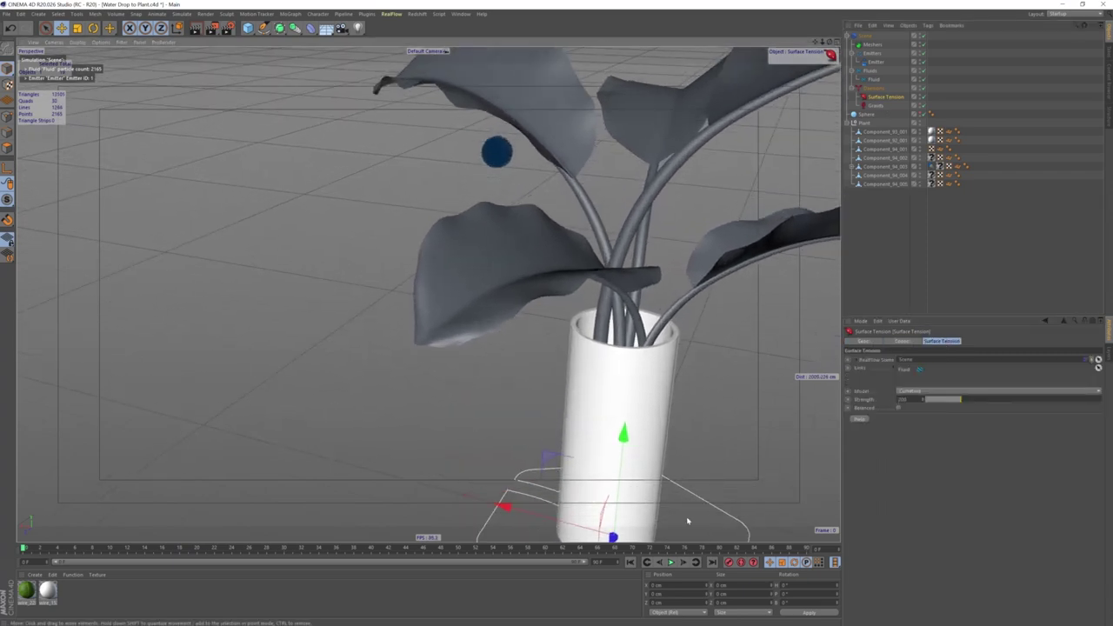
click(669, 563)
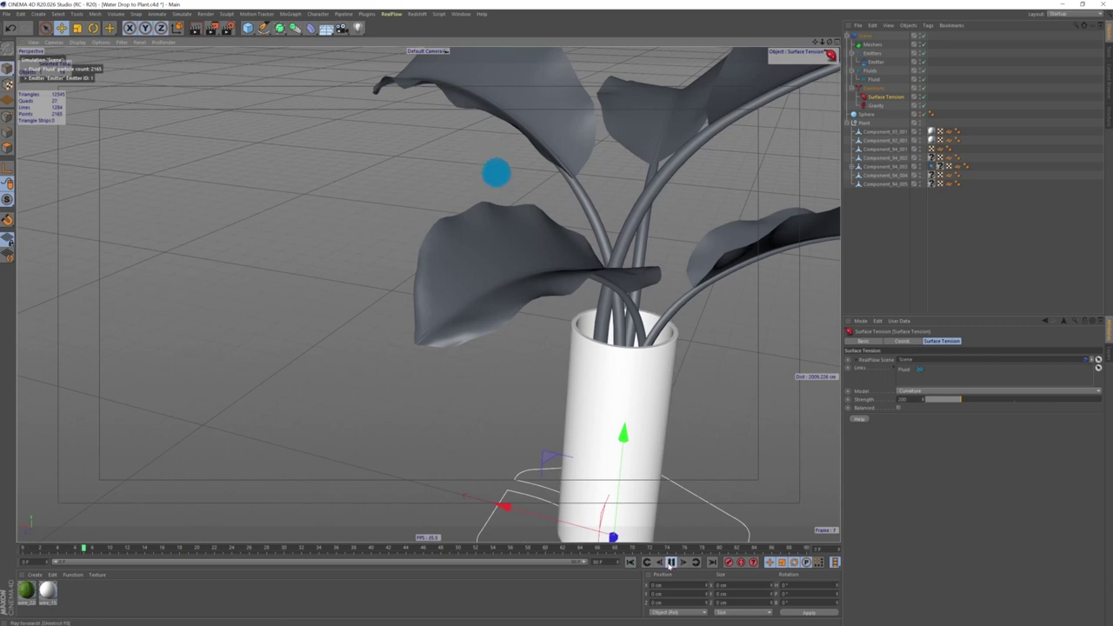
click(670, 563)
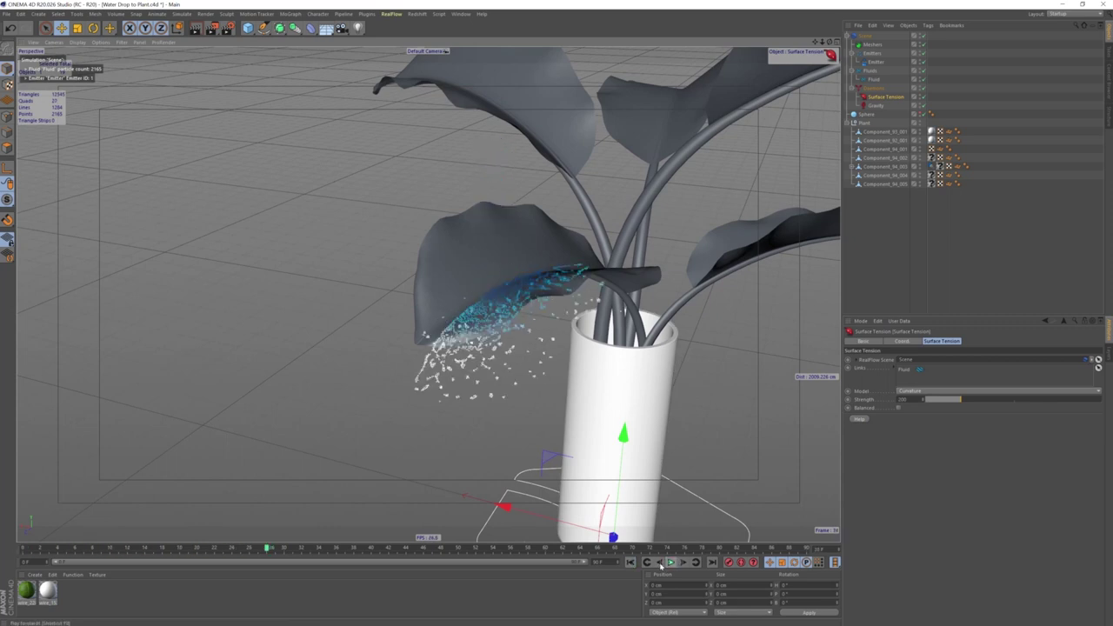
click(919, 399)
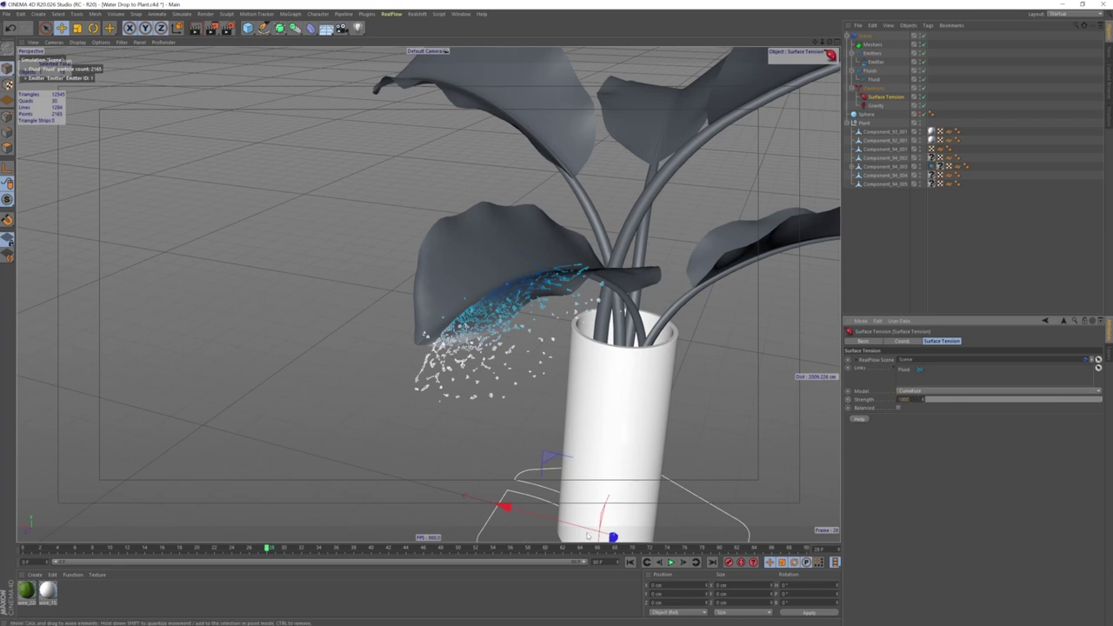
Replay the drop simulation twice to check the beading, then rewind to frame 0.
click(631, 563)
click(670, 563)
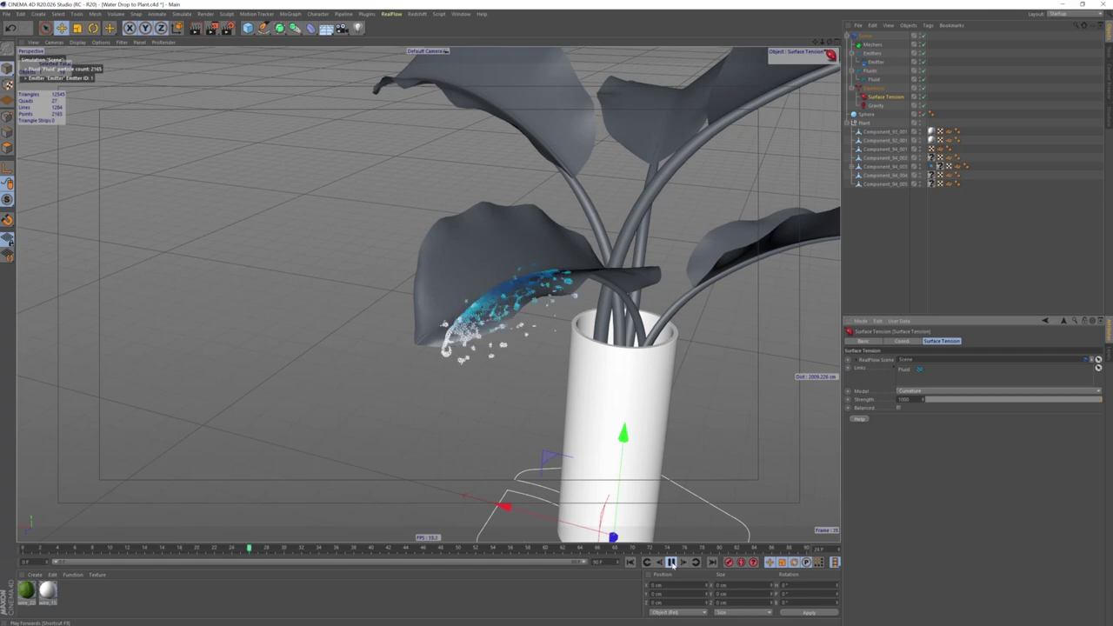
click(671, 562)
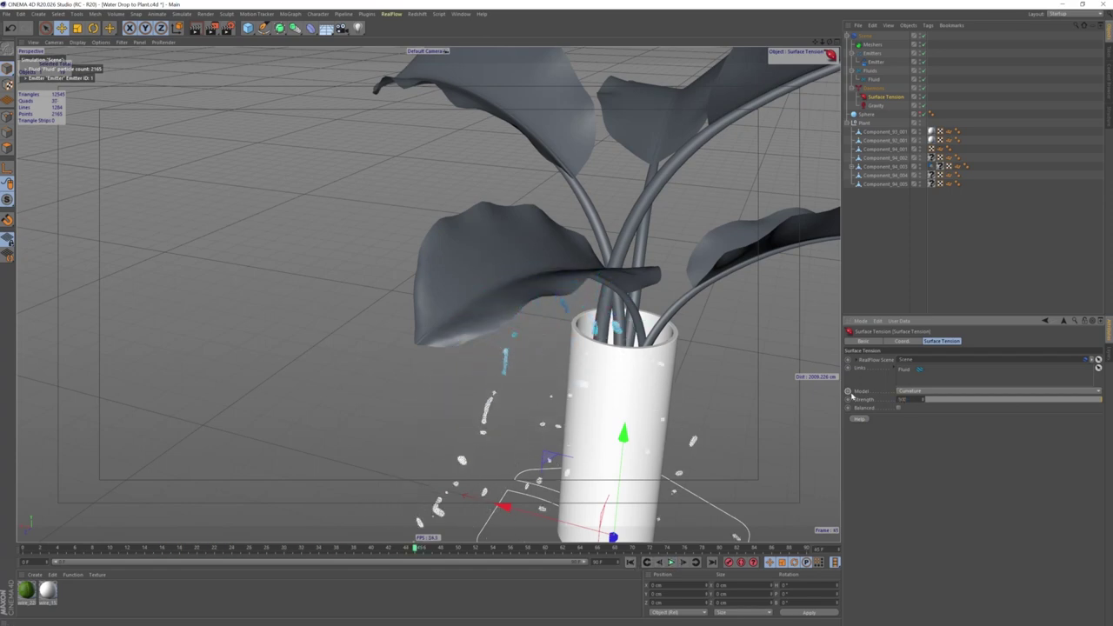
click(630, 562)
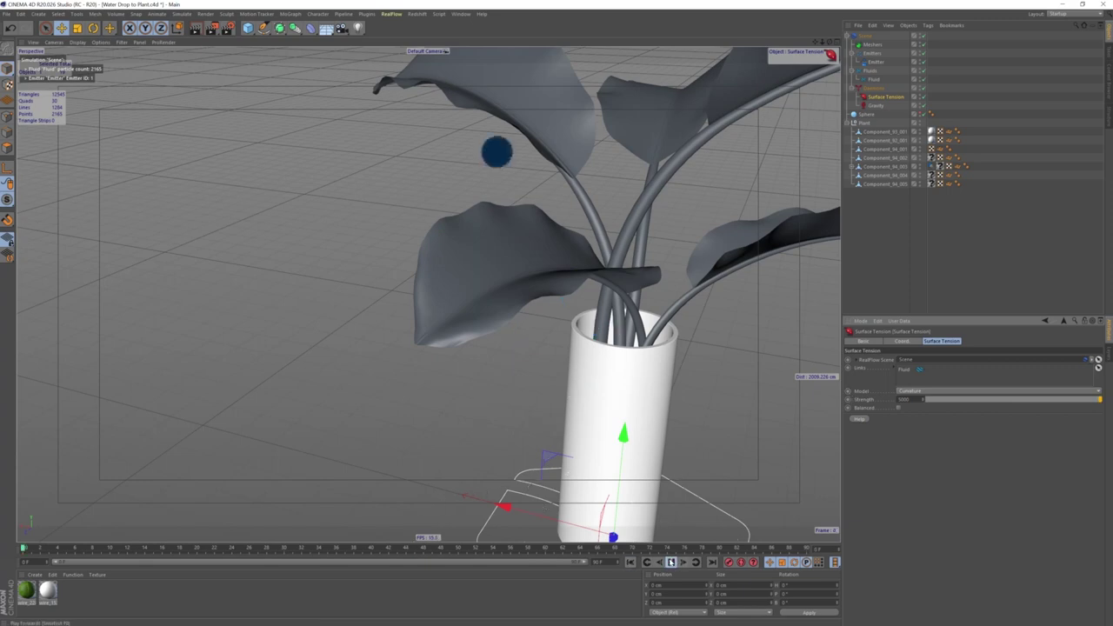
click(671, 563)
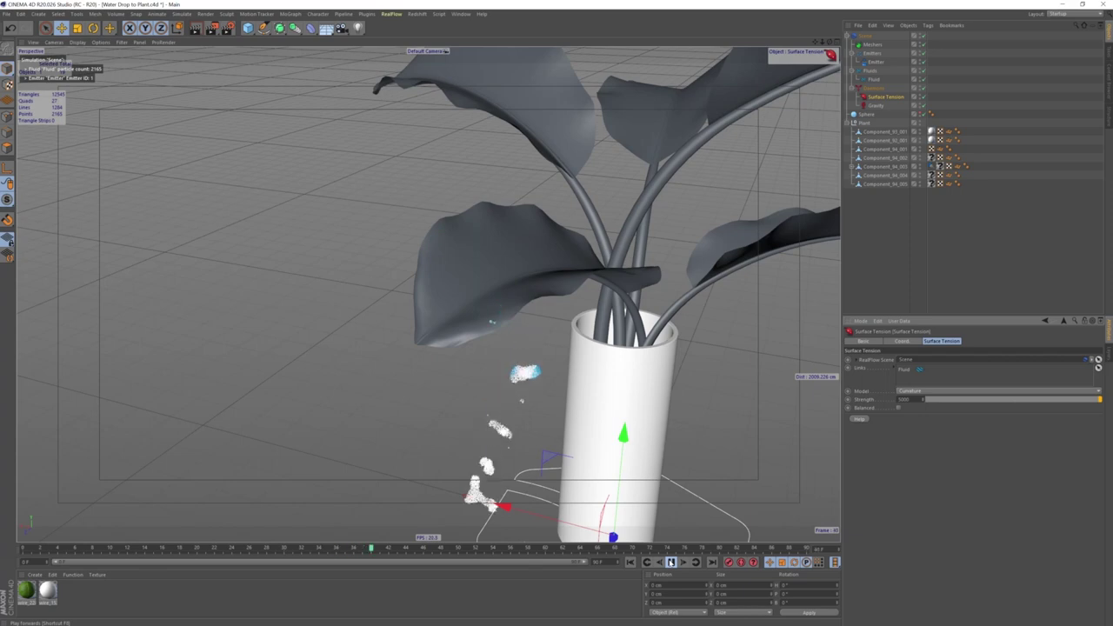
click(671, 563)
click(632, 562)
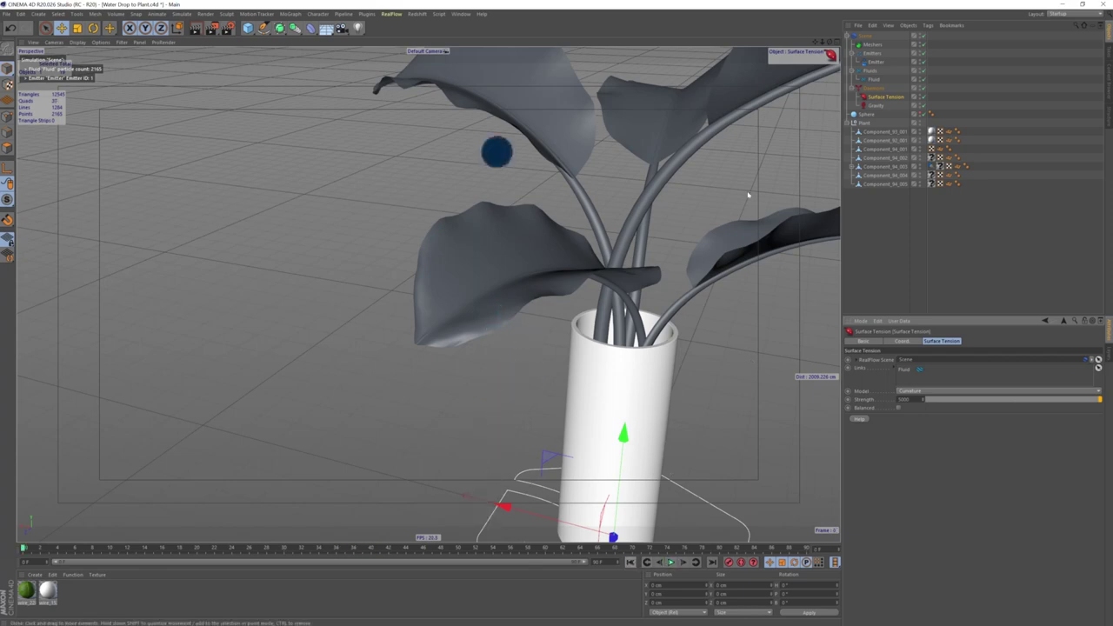
Add a RealFlow Drag daemon (strength 0.5), test-play the drop, then return to frame 0.
click(370, 14)
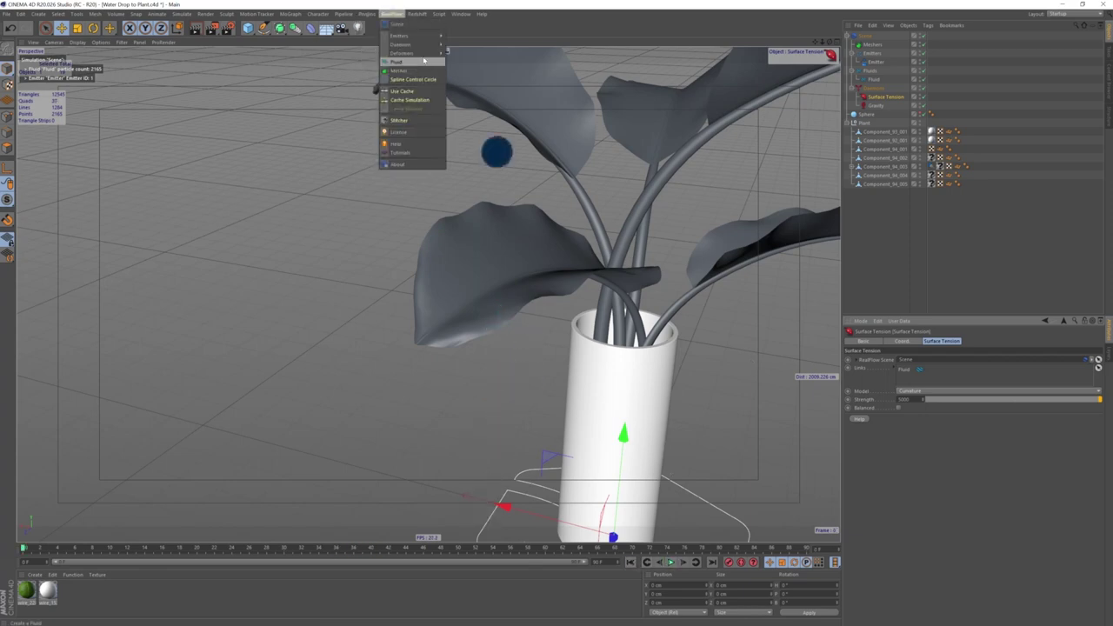
mouse_move(404, 52)
click(469, 61)
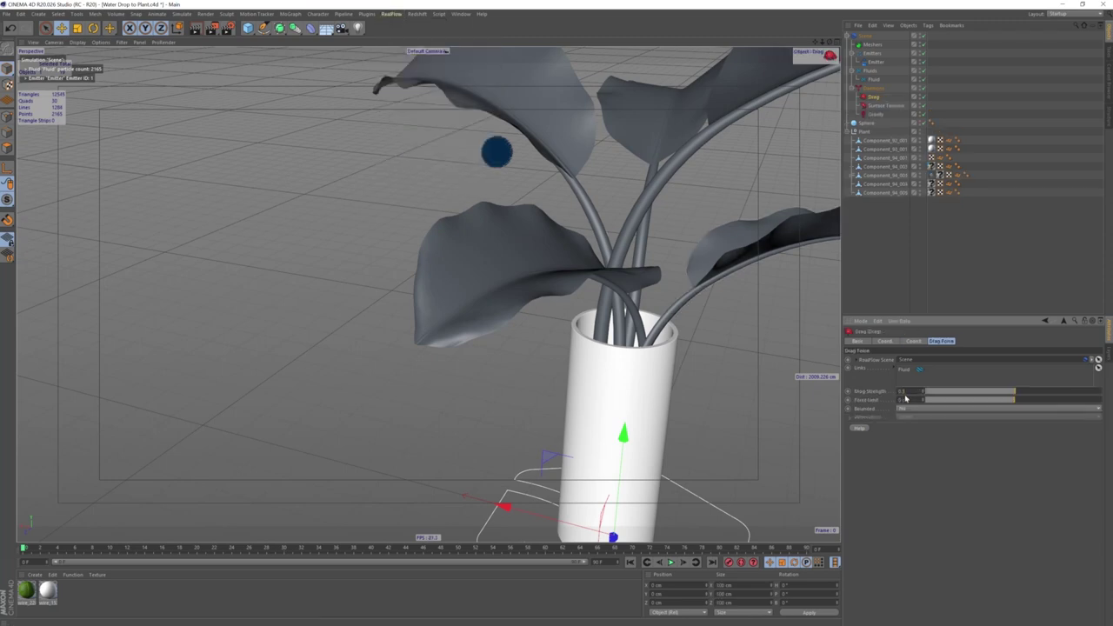
click(671, 562)
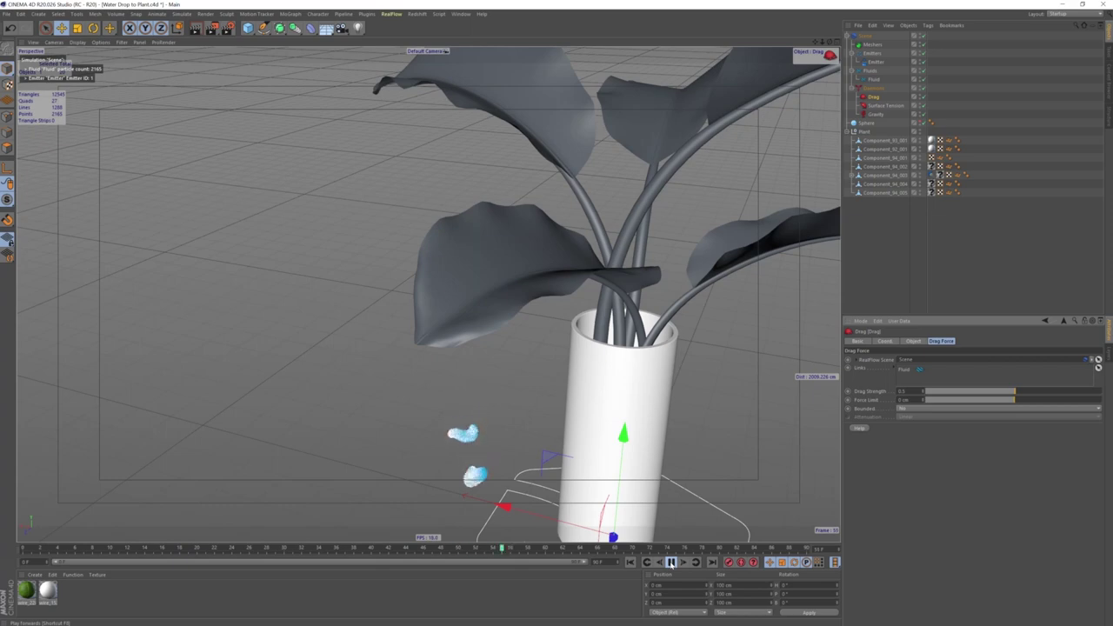
click(671, 562)
alt+drag(435, 304, 539, 287)
key(shift+f)
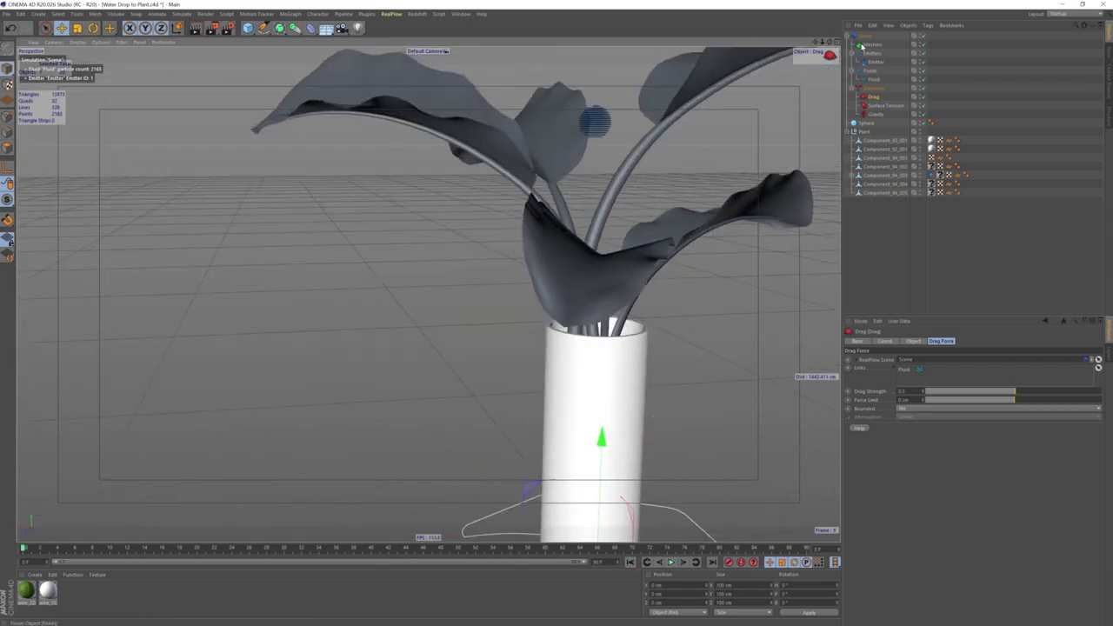
Nudge the drop sphere over the leaf in four-view, test-play, and rewind in perspective view.
click(867, 122)
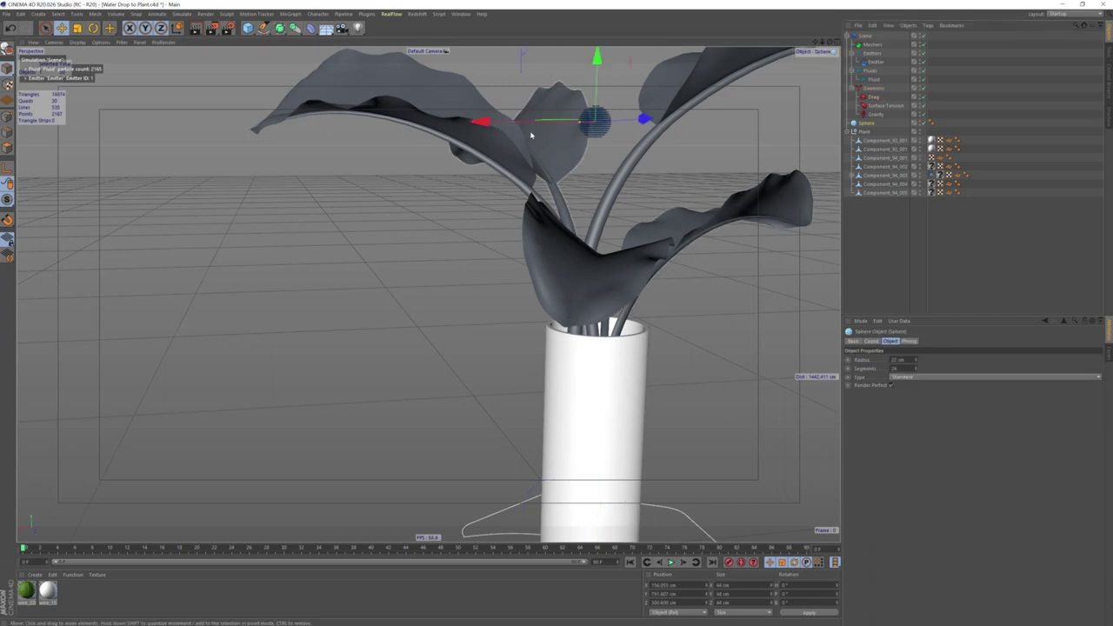
key(F5)
drag(724, 147, 720, 139)
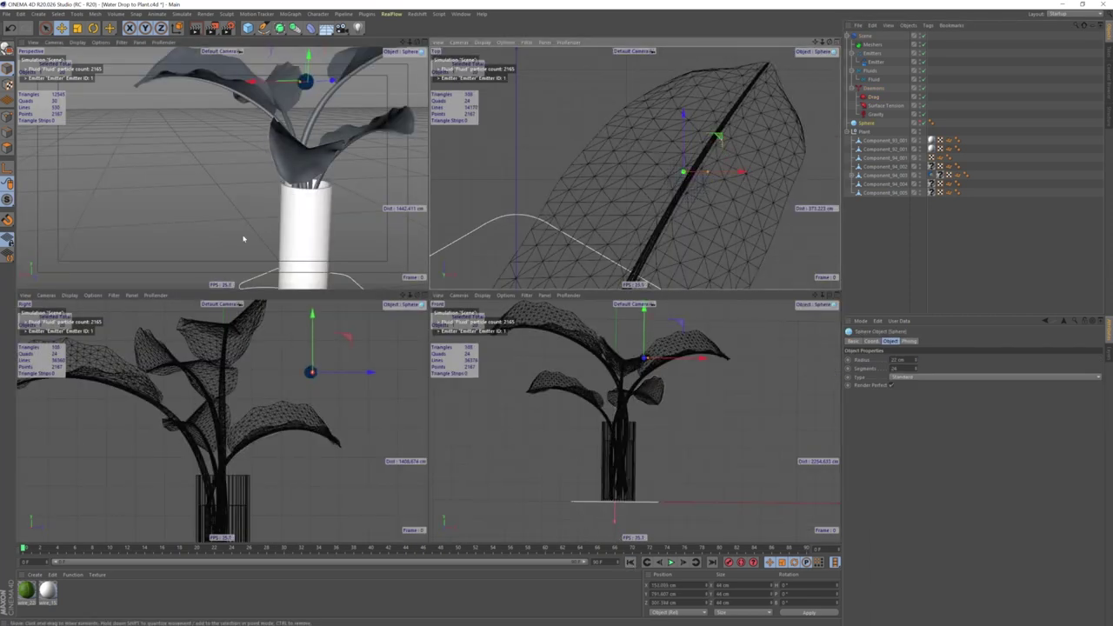
click(670, 562)
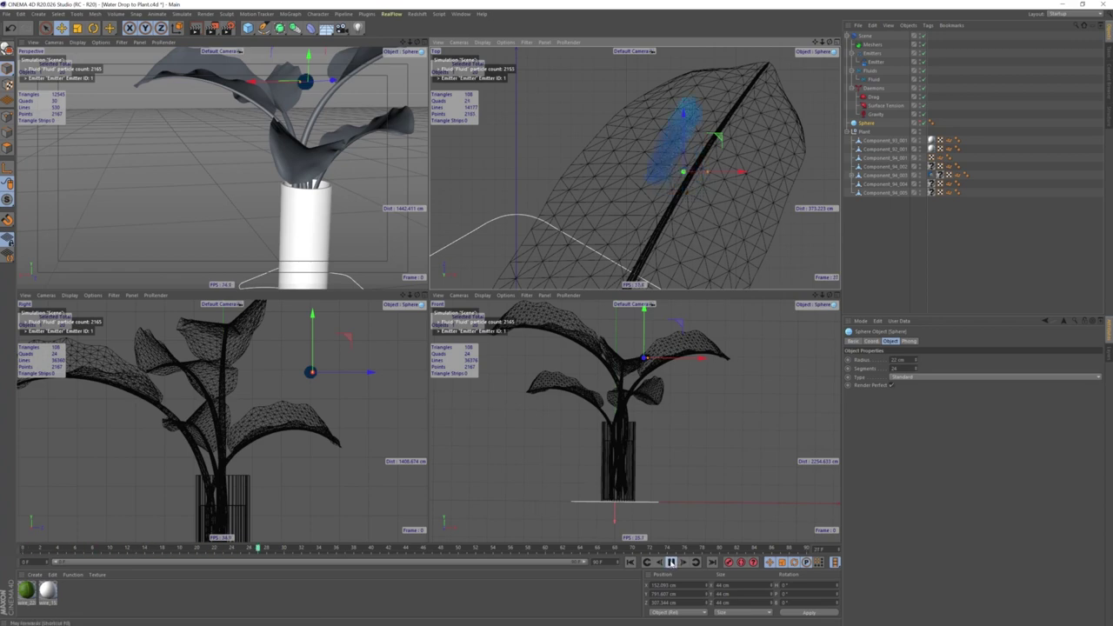
middle_click(337, 243)
click(630, 562)
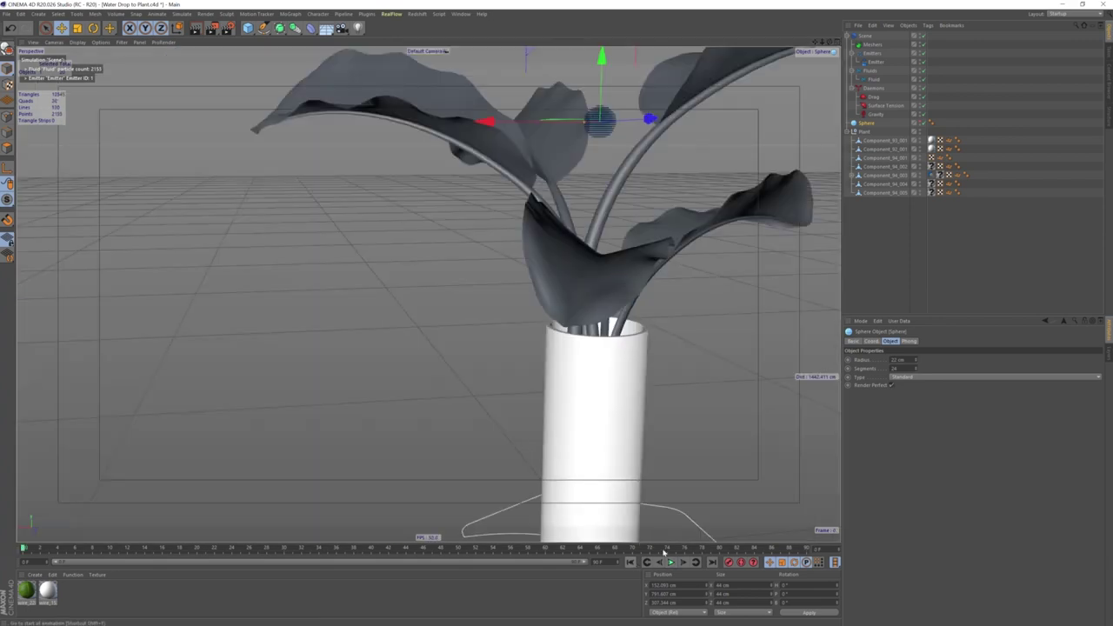
Adjust the Surface Tension daemon's strength and test-play the drop from a new angle.
click(885, 106)
click(917, 399)
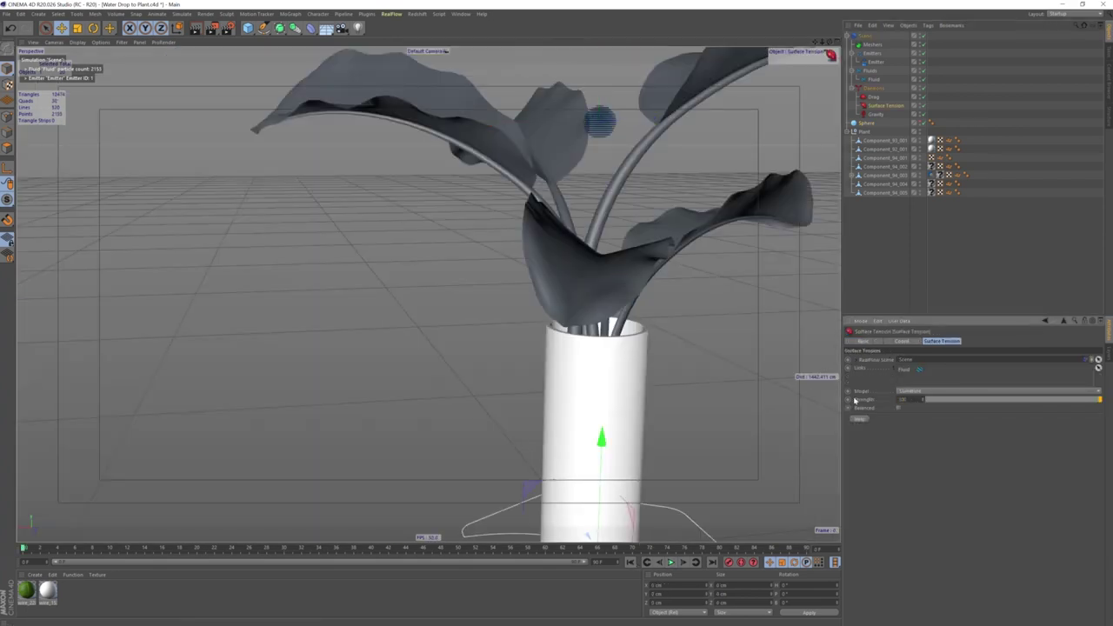
alt+drag(608, 348, 522, 365)
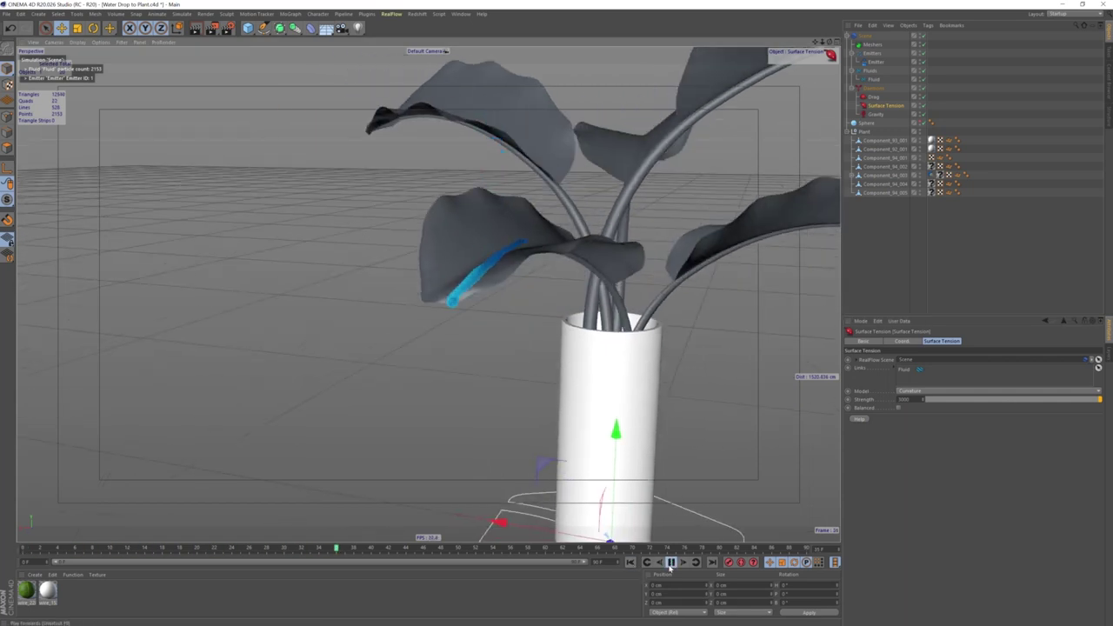
click(671, 563)
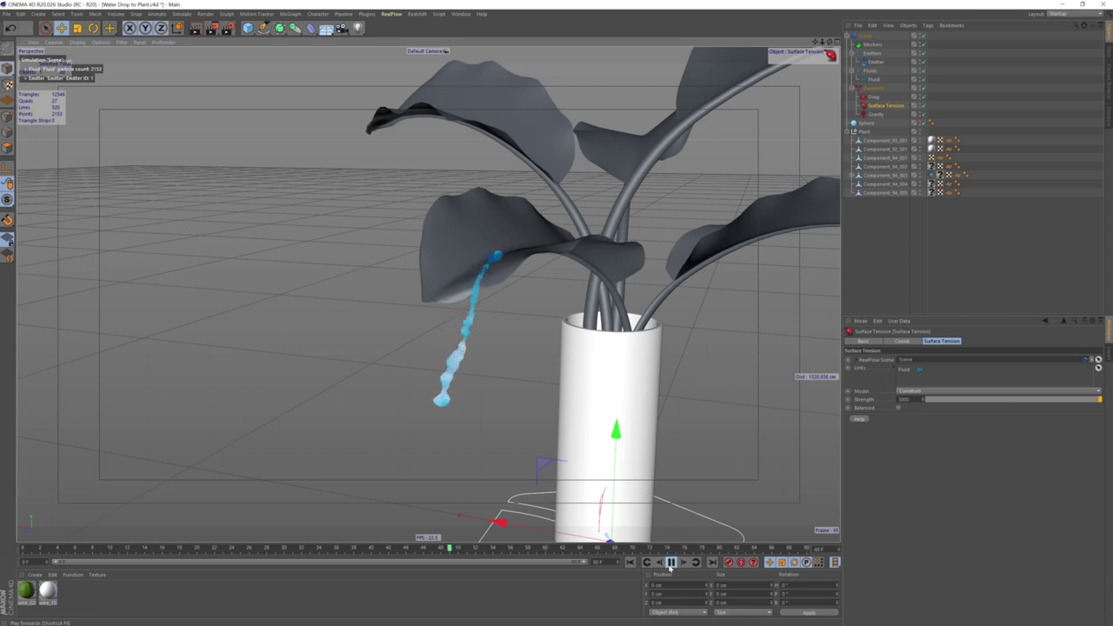
click(670, 562)
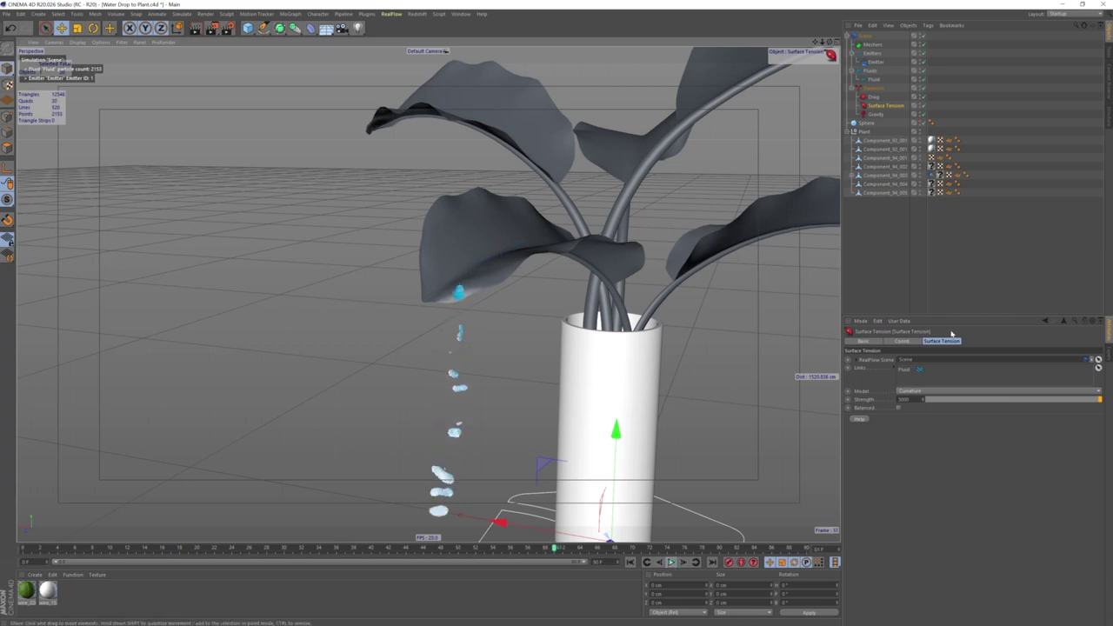
Edit the leaf RF Collider's Bounce and replay the drop several times to judge it.
click(938, 175)
click(885, 443)
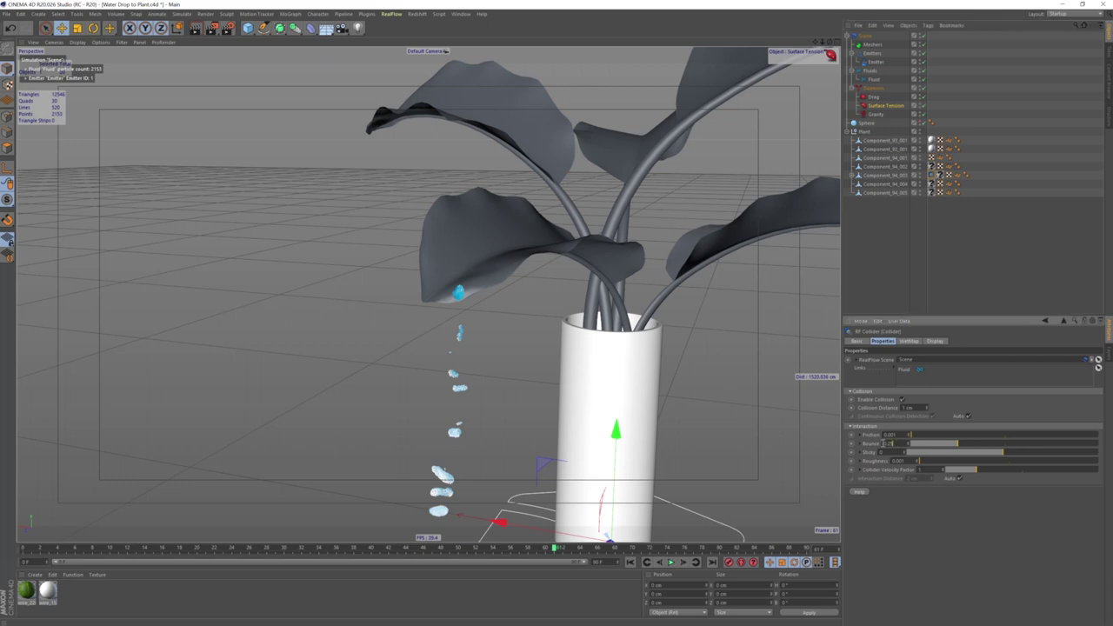
click(646, 562)
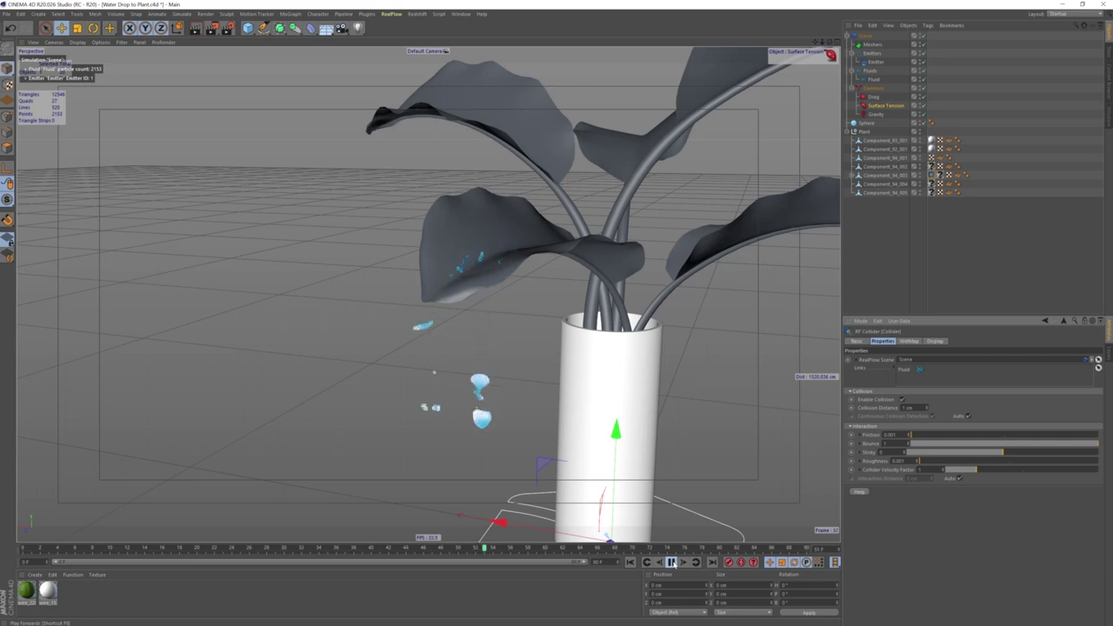
click(672, 563)
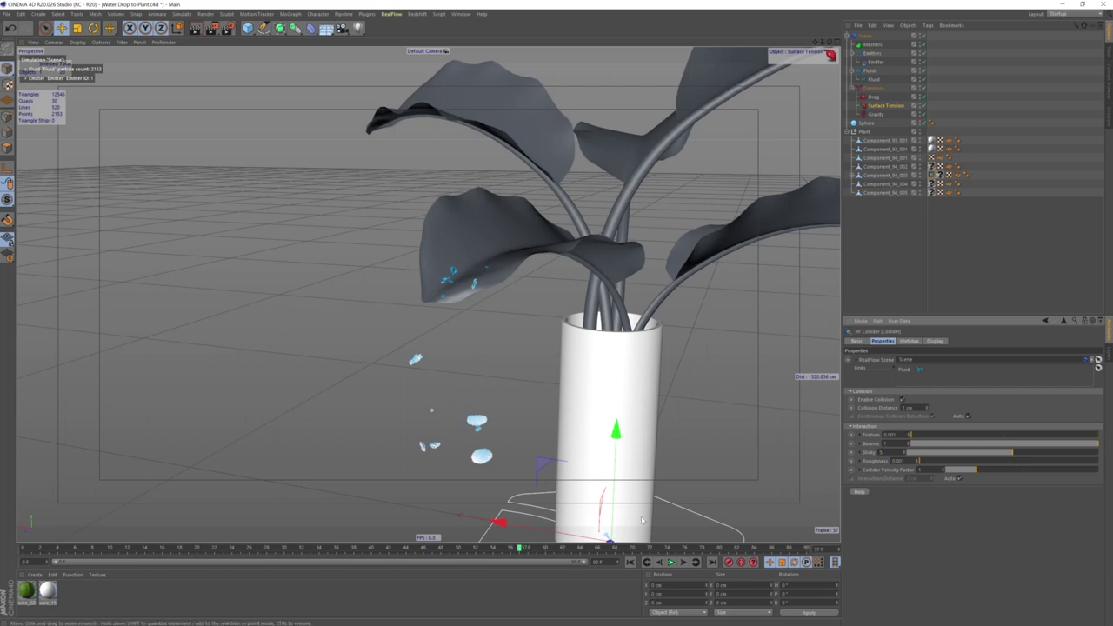
click(630, 562)
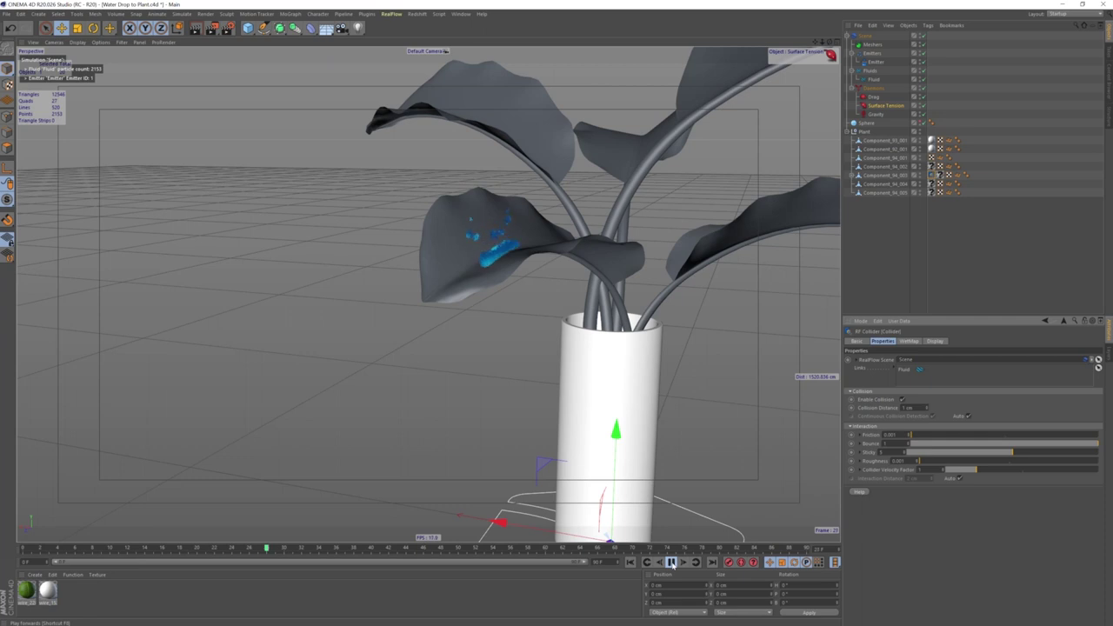
click(671, 563)
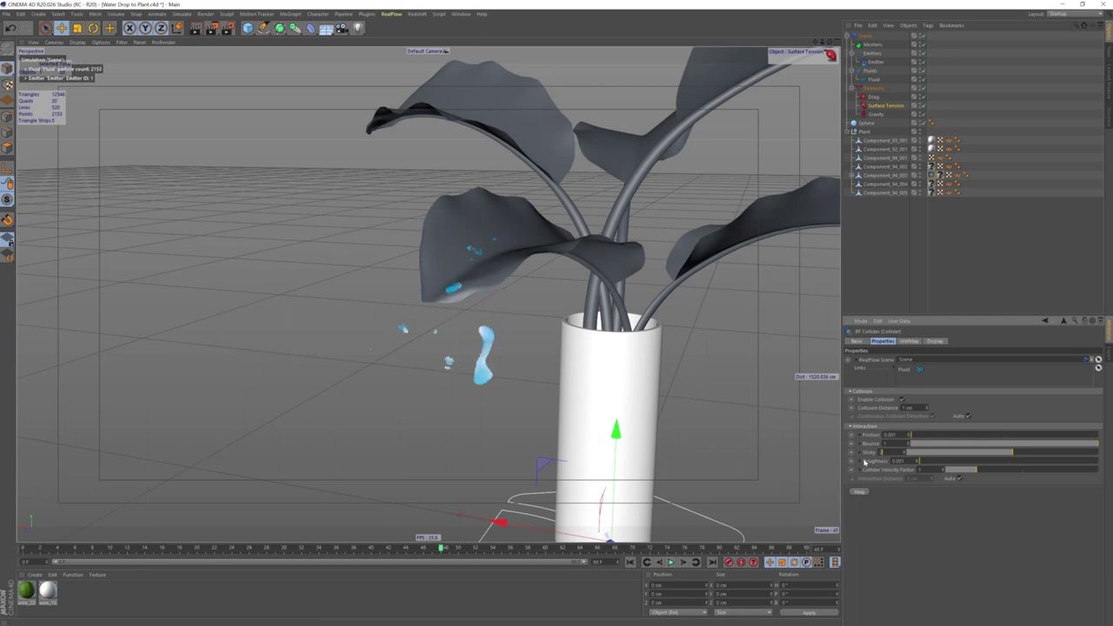
click(634, 563)
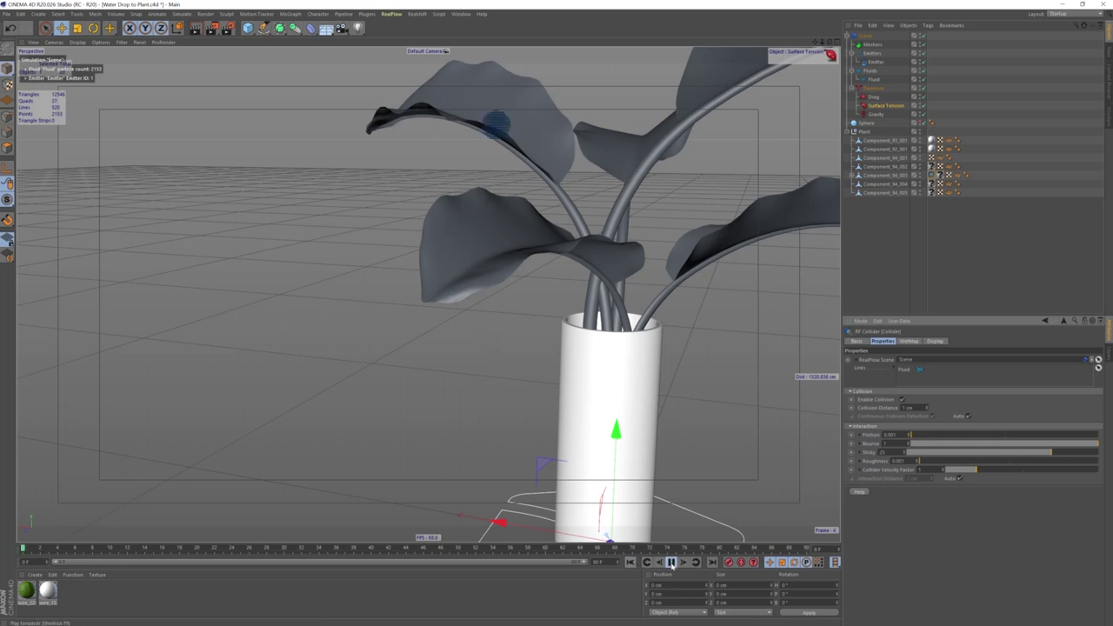
click(671, 564)
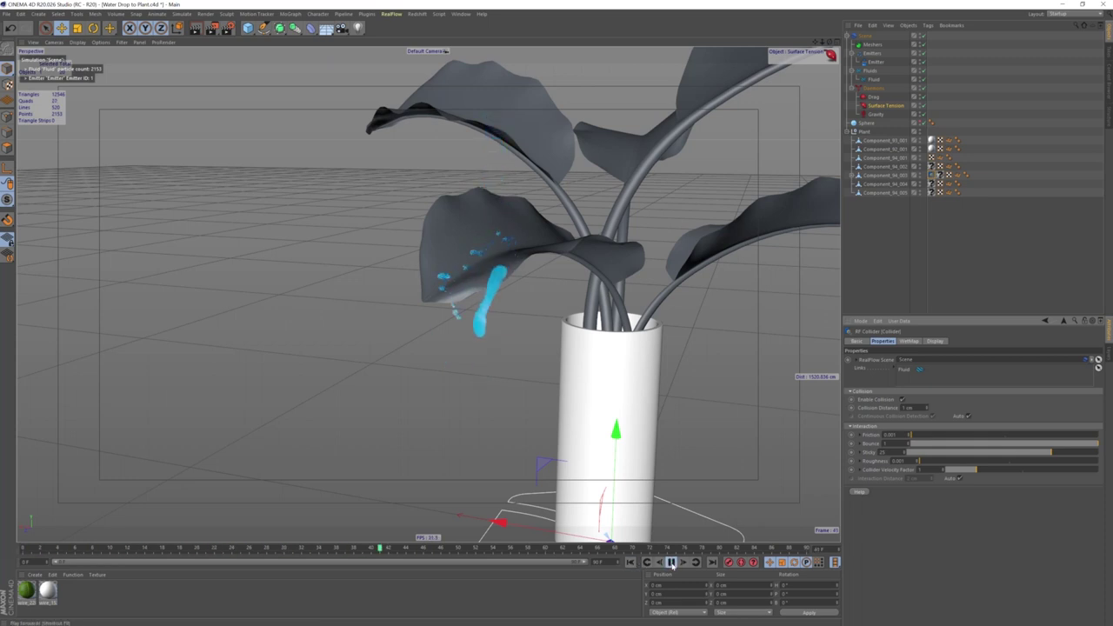
click(672, 563)
Set the leaf collider's Bounce and Friction to 0.5, then rewind to the first frame.
text(.5)
key(Return)
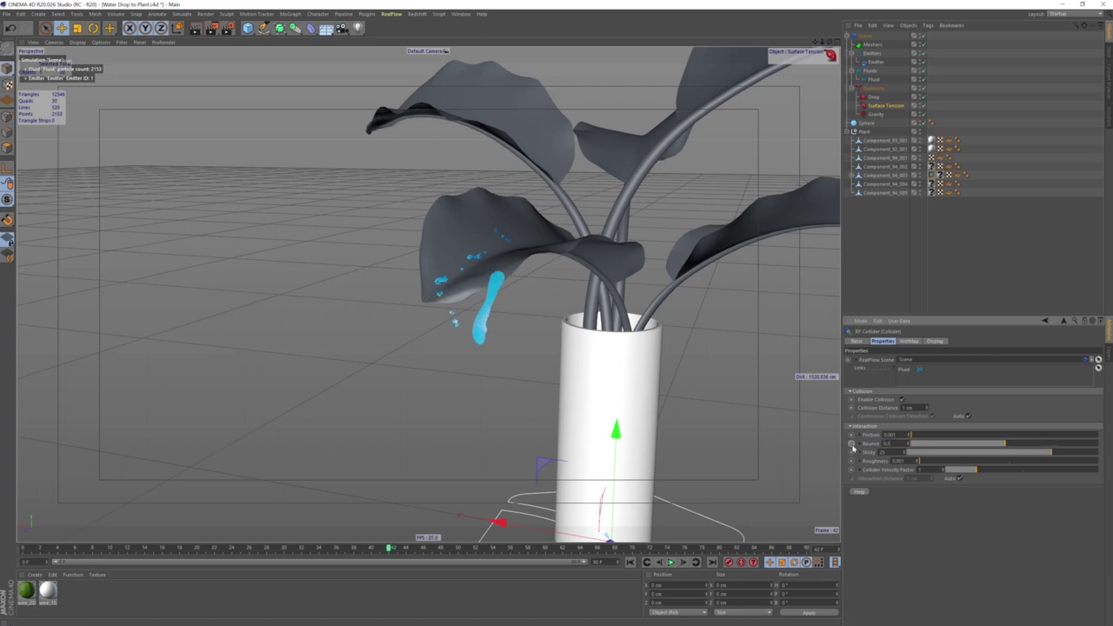
text(1)
key(Return)
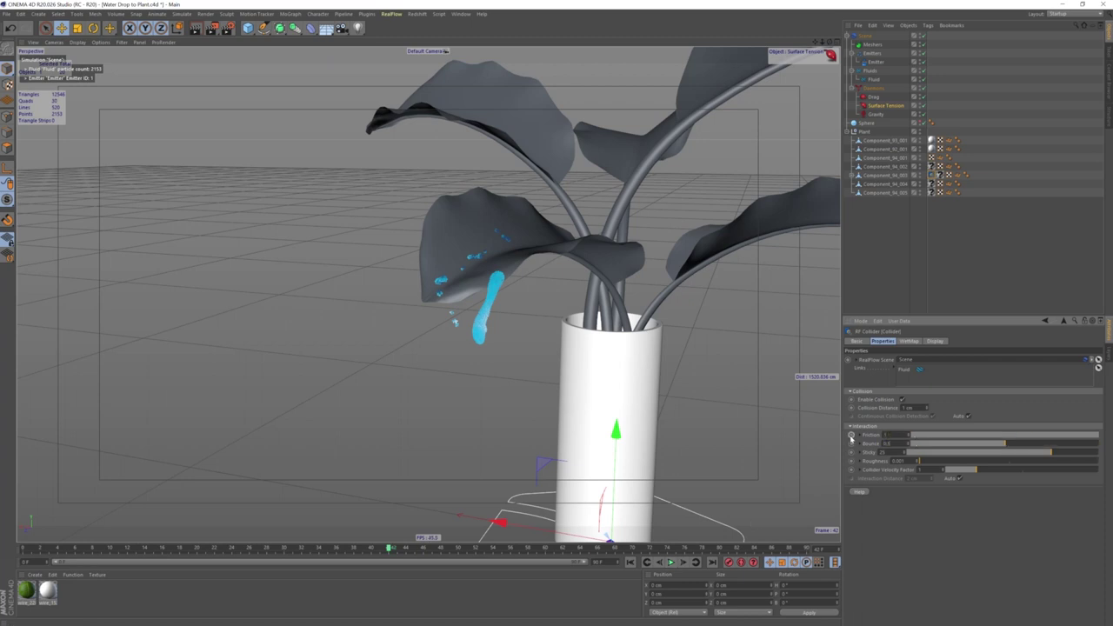
click(631, 562)
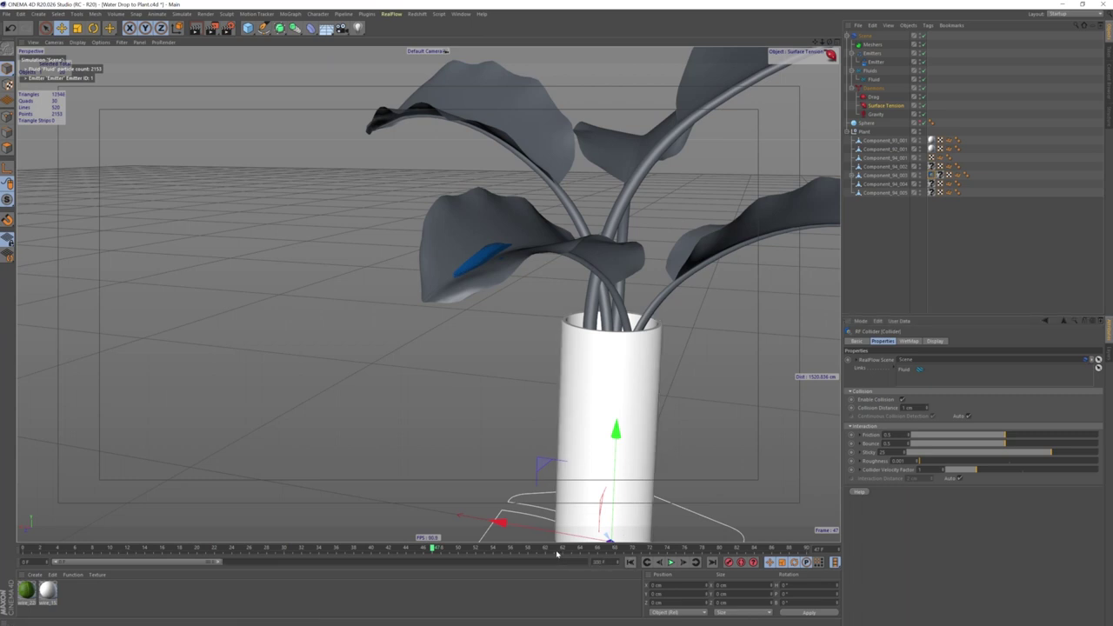
Orbit to see the whole plant and pot, then play the simulation.
drag(217, 550, 148, 550)
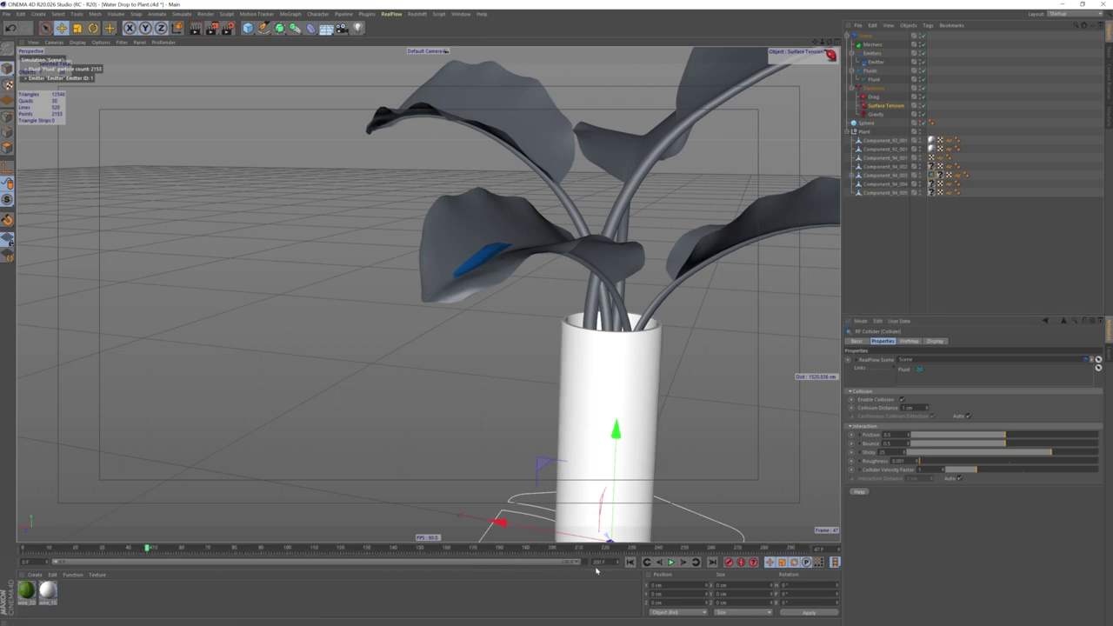
alt+drag(427, 293, 566, 487)
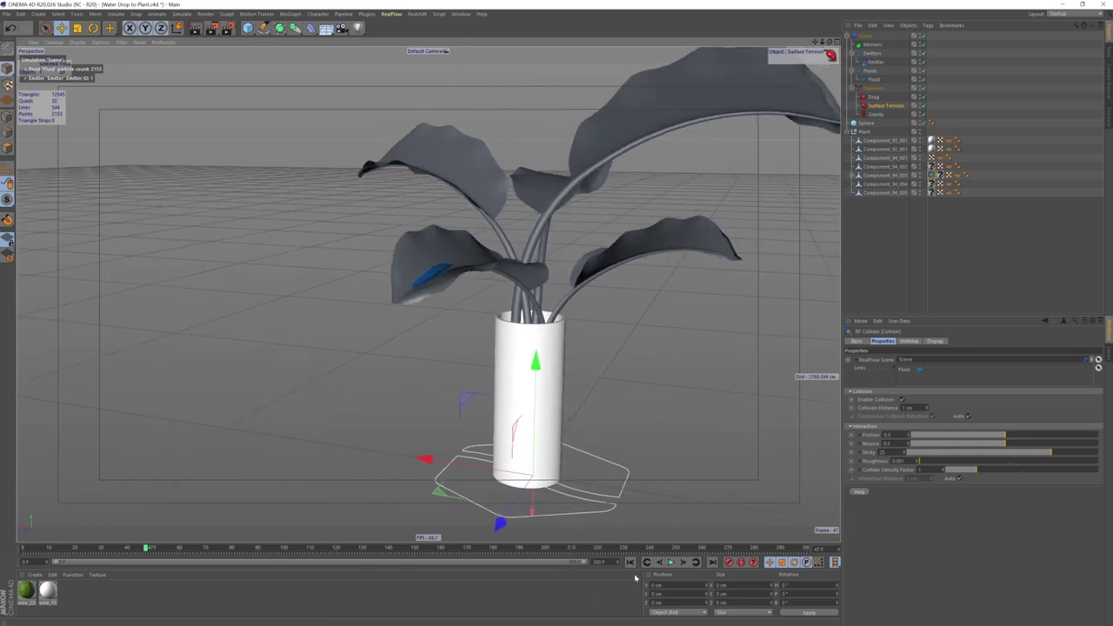
click(677, 562)
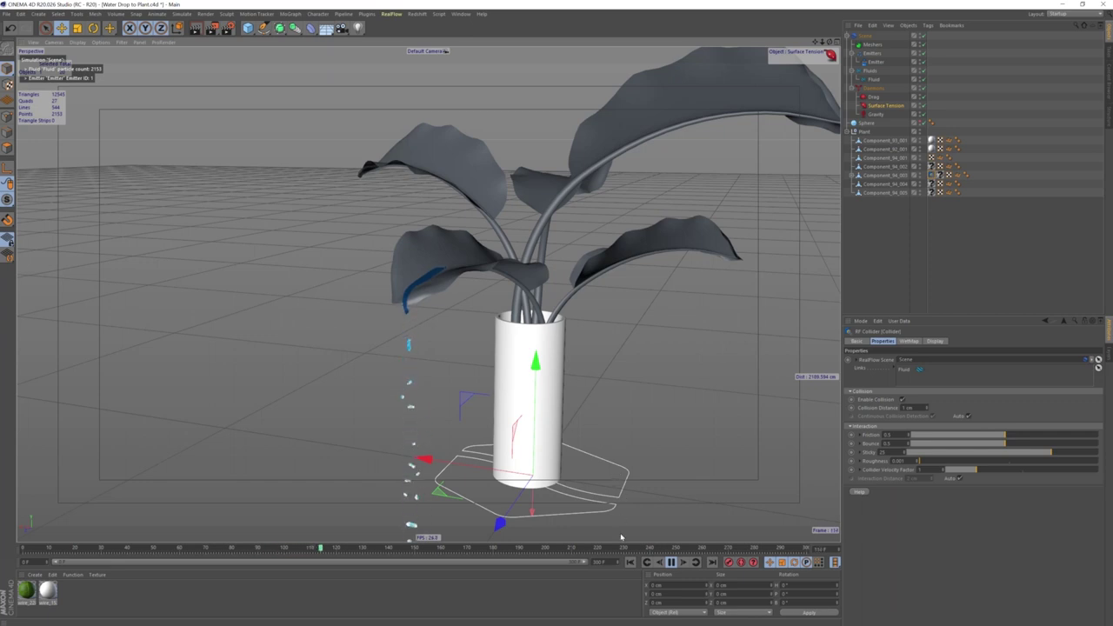
Set the leaf collider Friction to 0.2 and replay to watch the drop drip past the pot.
click(897, 434)
text(0.2)
key(Return)
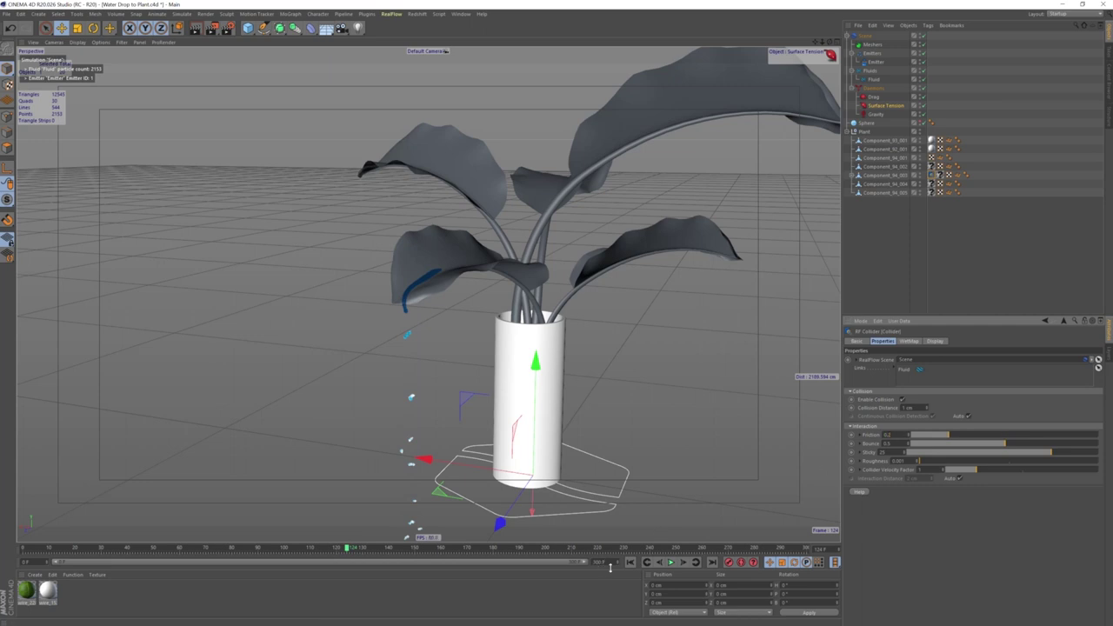
click(661, 563)
click(671, 562)
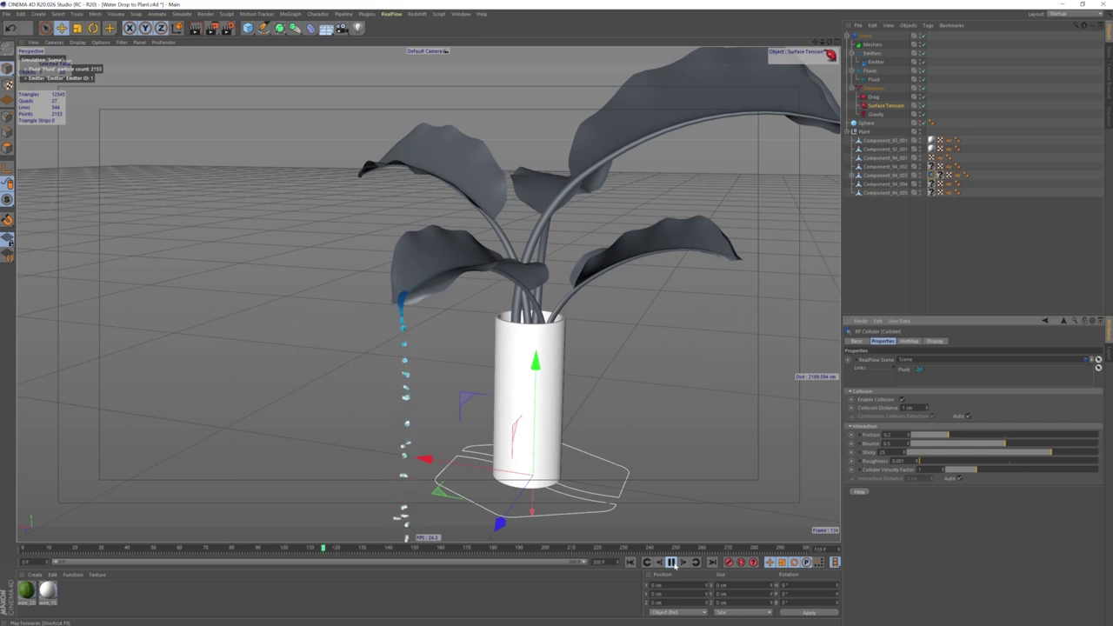
click(672, 562)
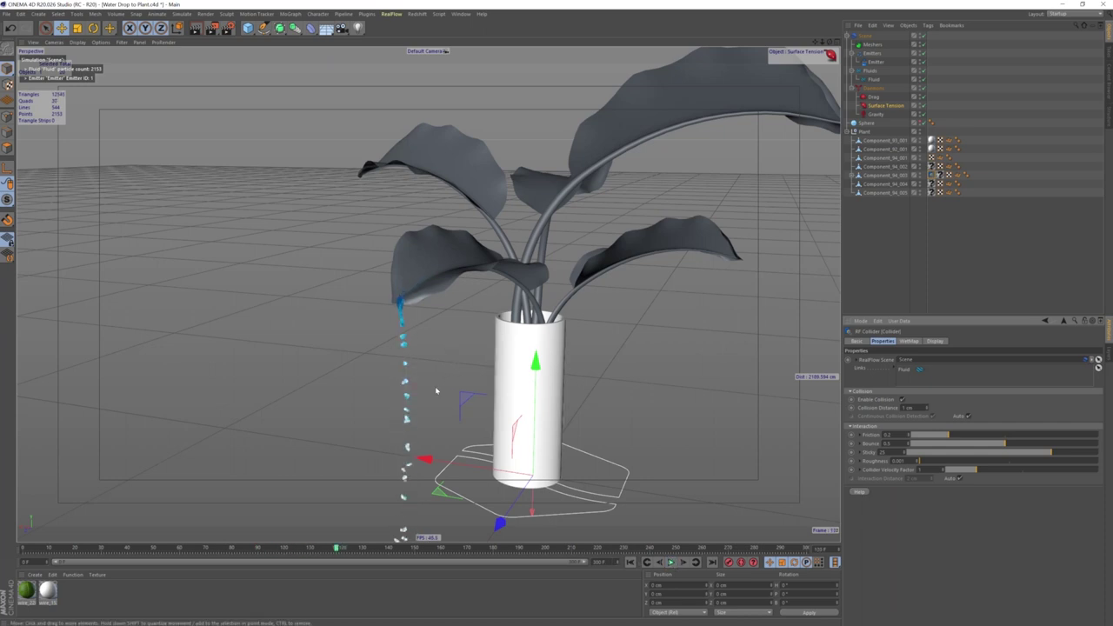
mouse_move(436, 391)
alt+mouse_down()
mouse_move(470, 295)
mouse_move(343, 69)
alt+mouse_up()
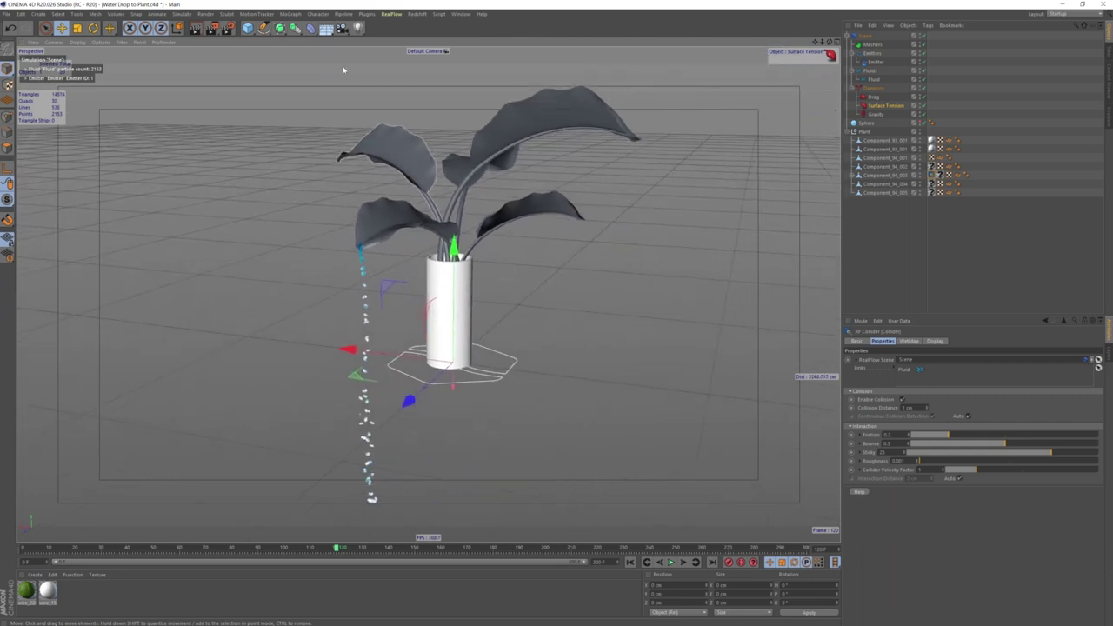
Add a Plane primitive and stretch it to about 1505 by 2579 cm as a floor.
click(312, 28)
click(247, 28)
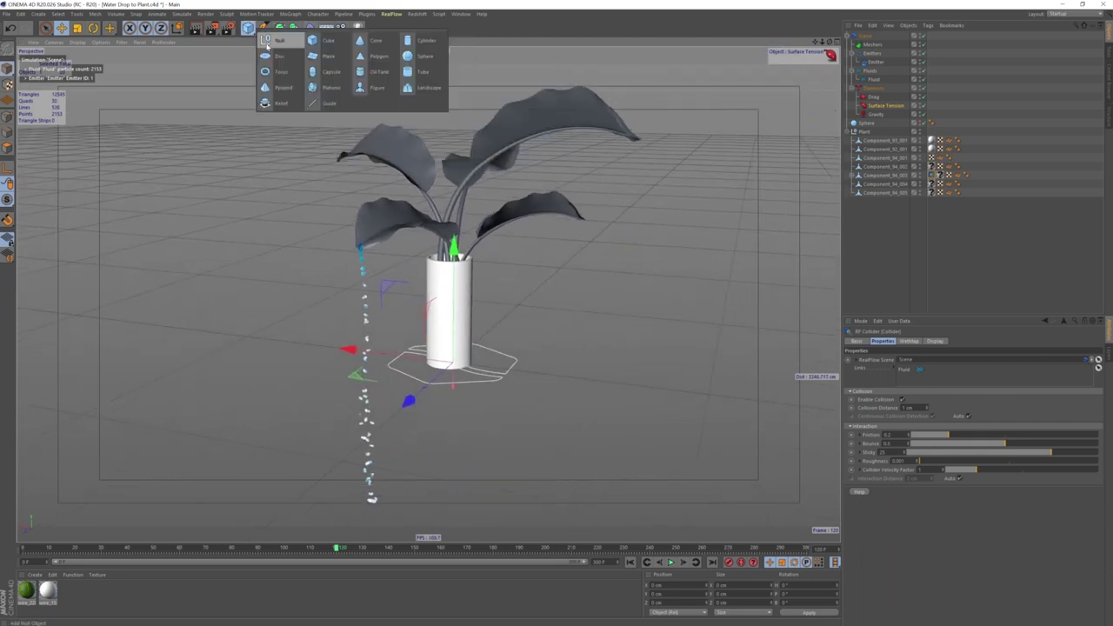
click(269, 56)
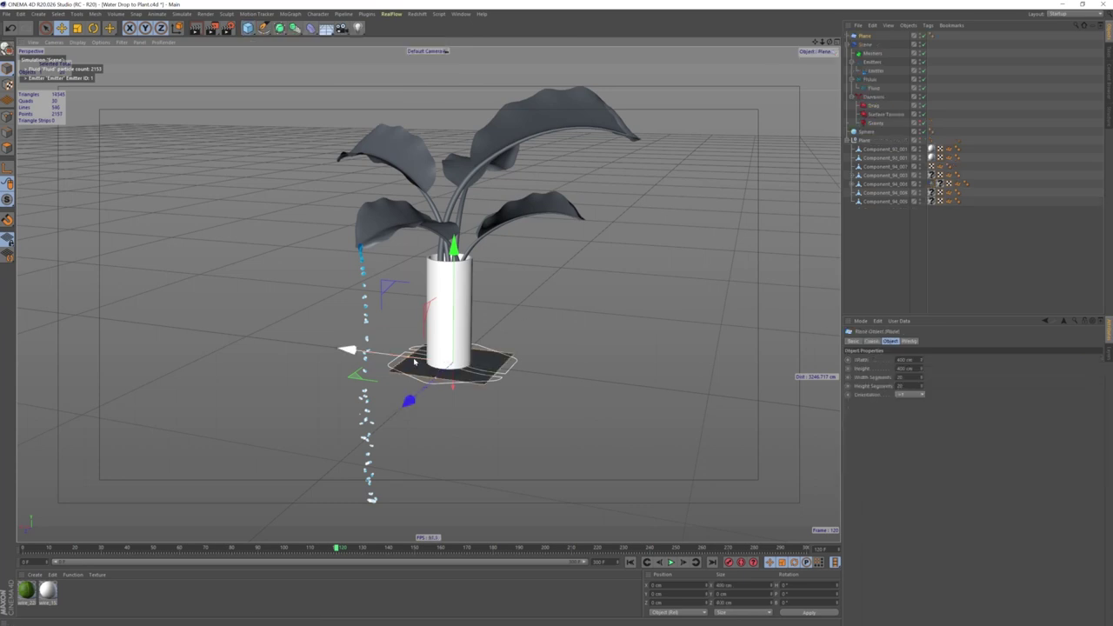
drag(436, 377, 348, 352)
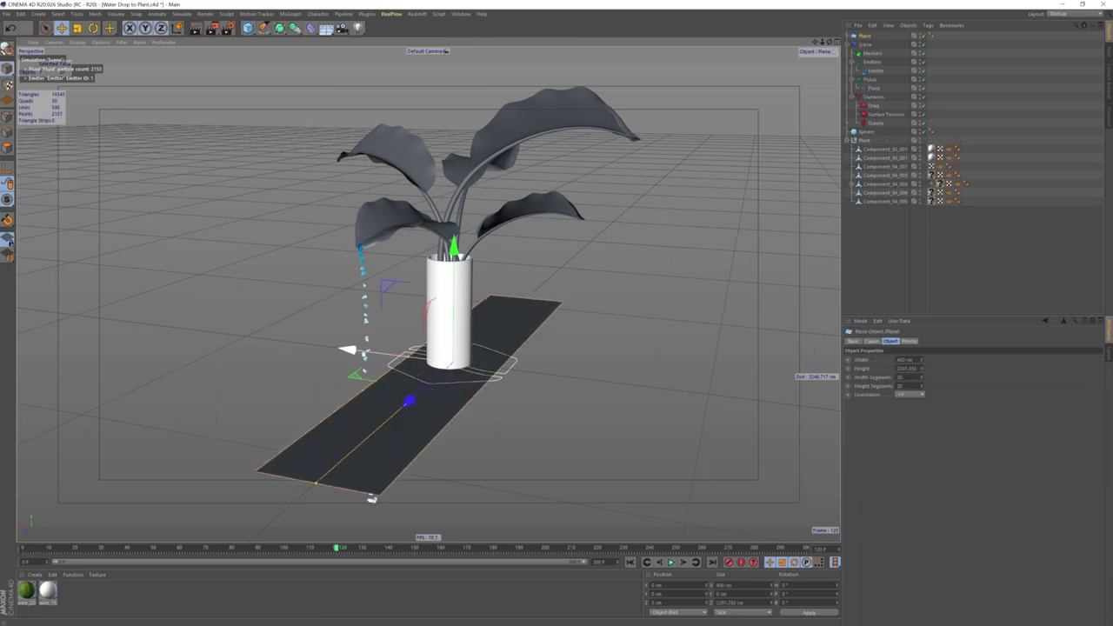
drag(393, 357, 286, 348)
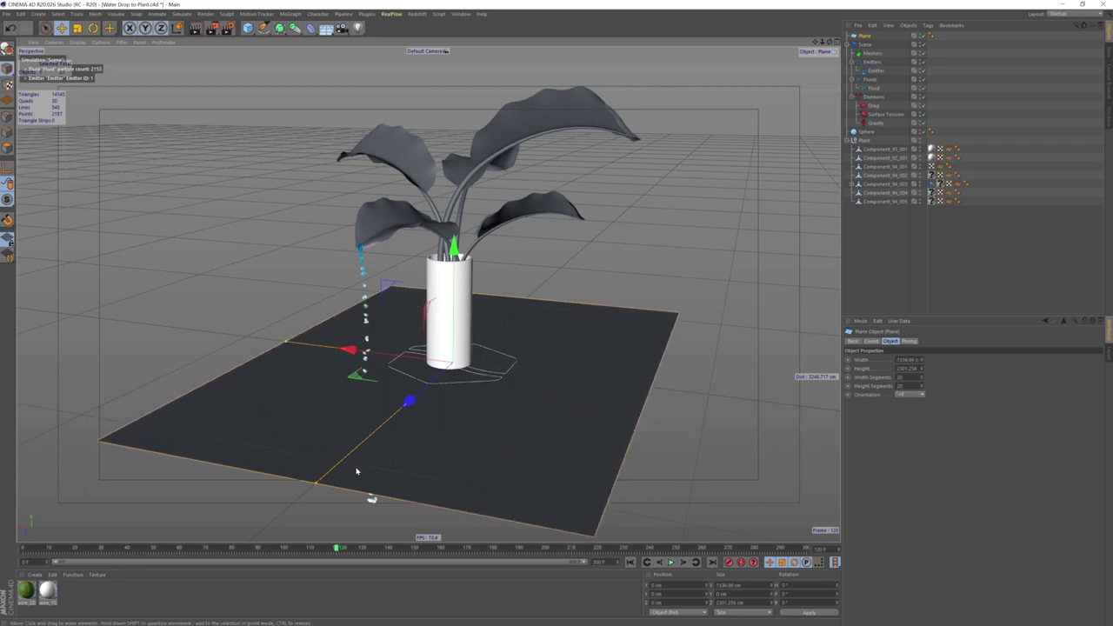
drag(316, 482, 290, 504)
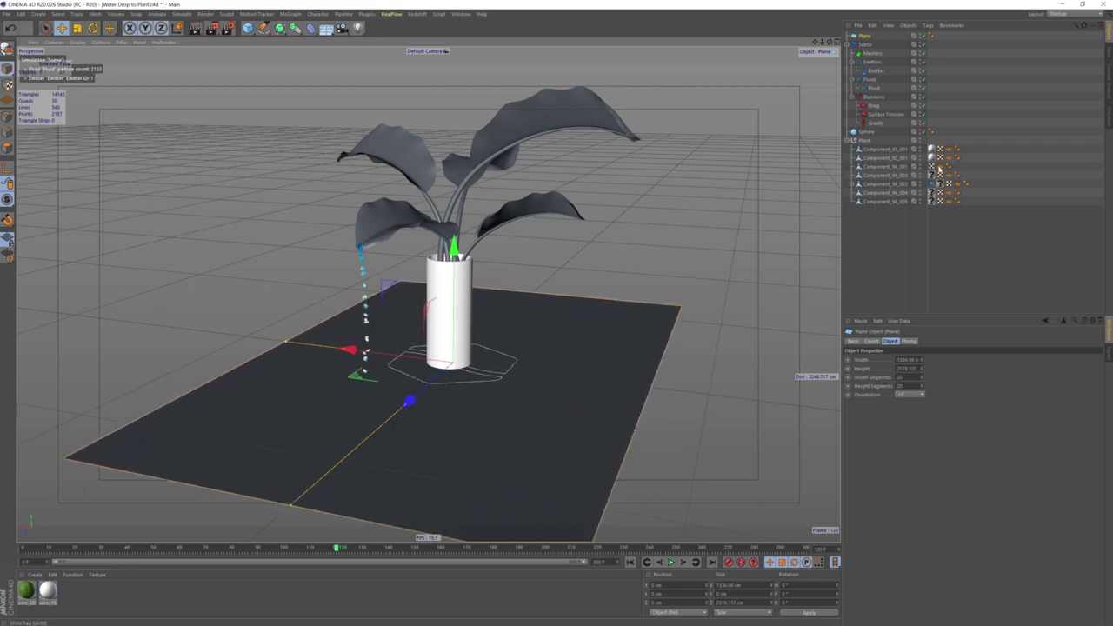
Move the Plane to the bottom of the Object Manager and test-play with the floor.
click(931, 34)
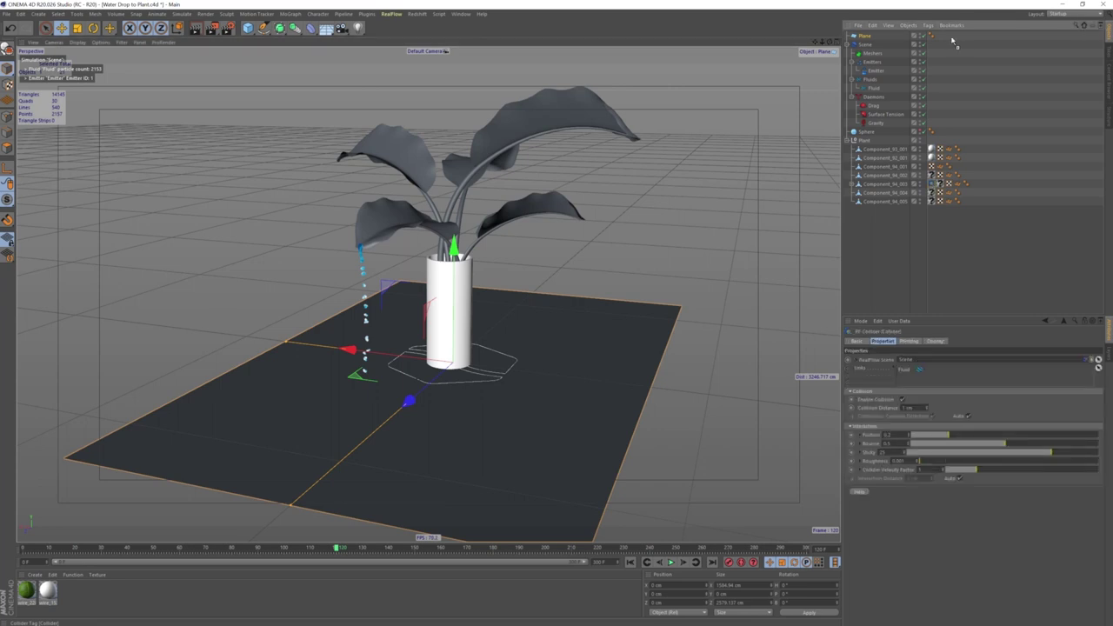
drag(864, 52, 891, 261)
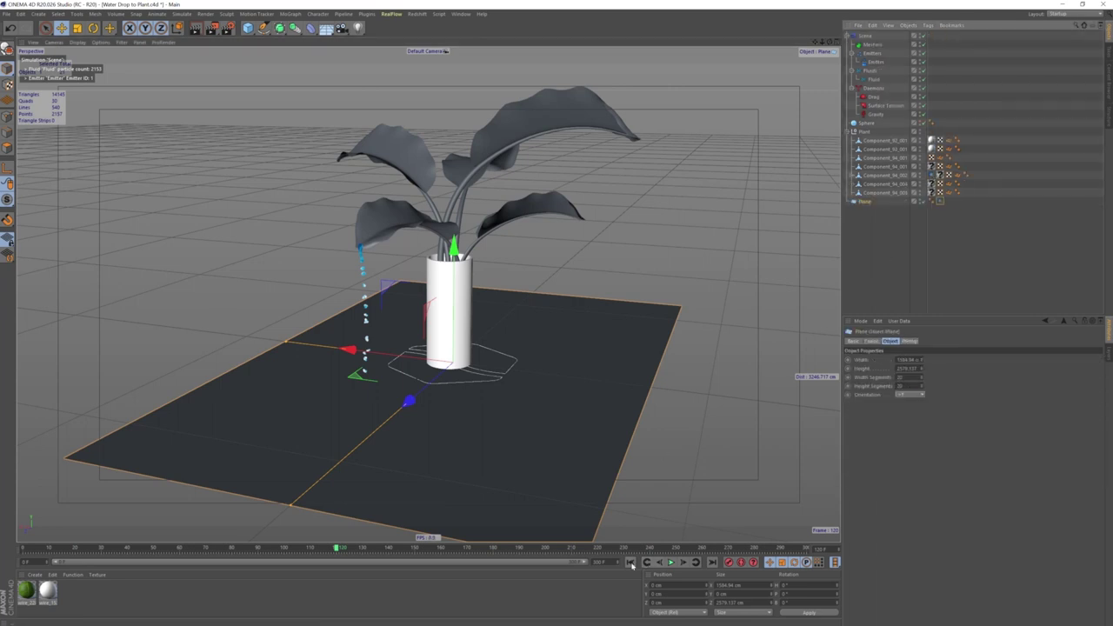
click(671, 562)
click(671, 563)
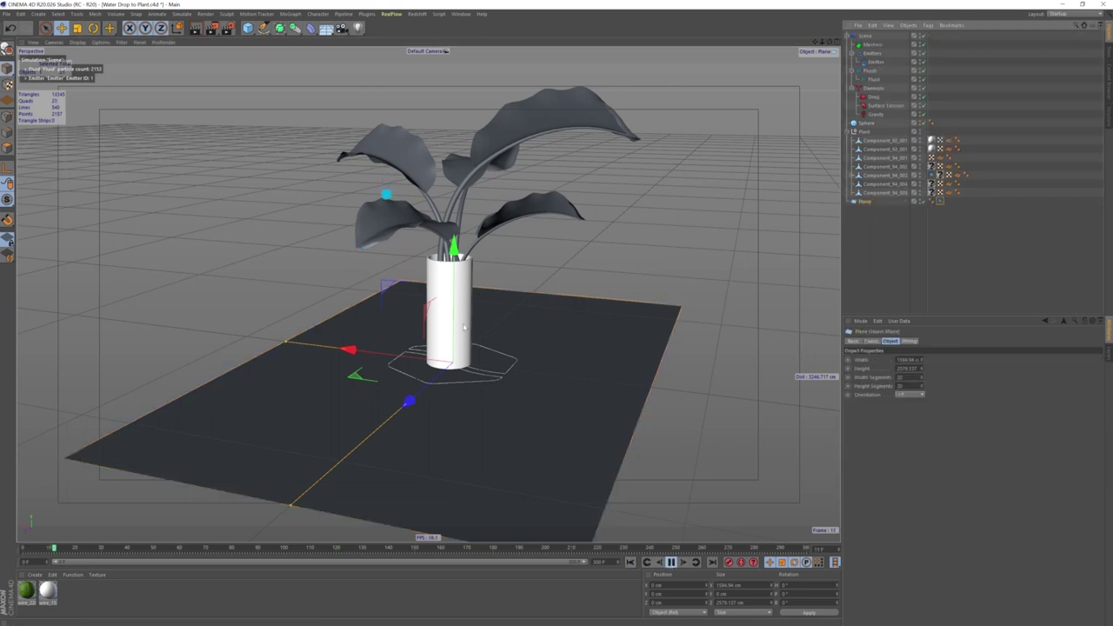
alt+right_drag(348, 311, 391, 300)
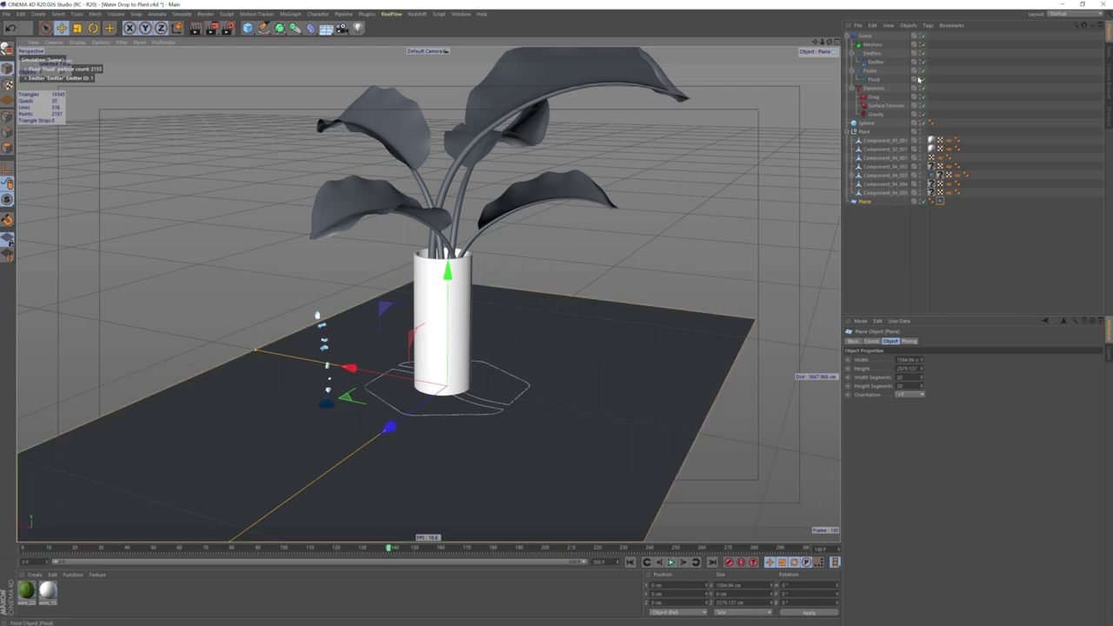
Set the plant collider's Sticky to 0 and replay from the start.
click(939, 201)
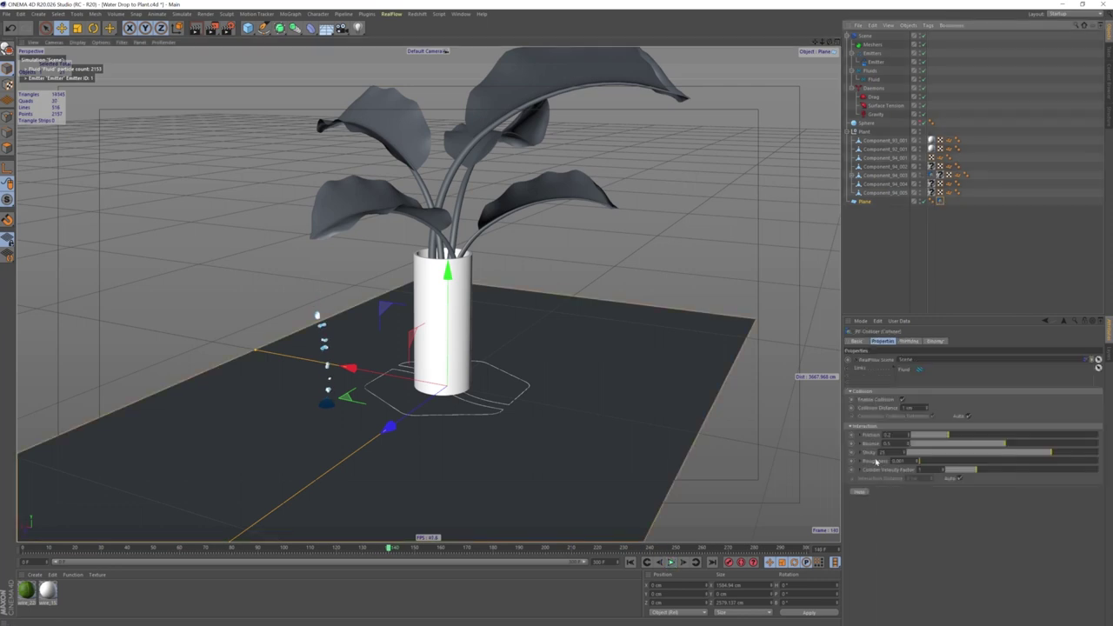
click(894, 451)
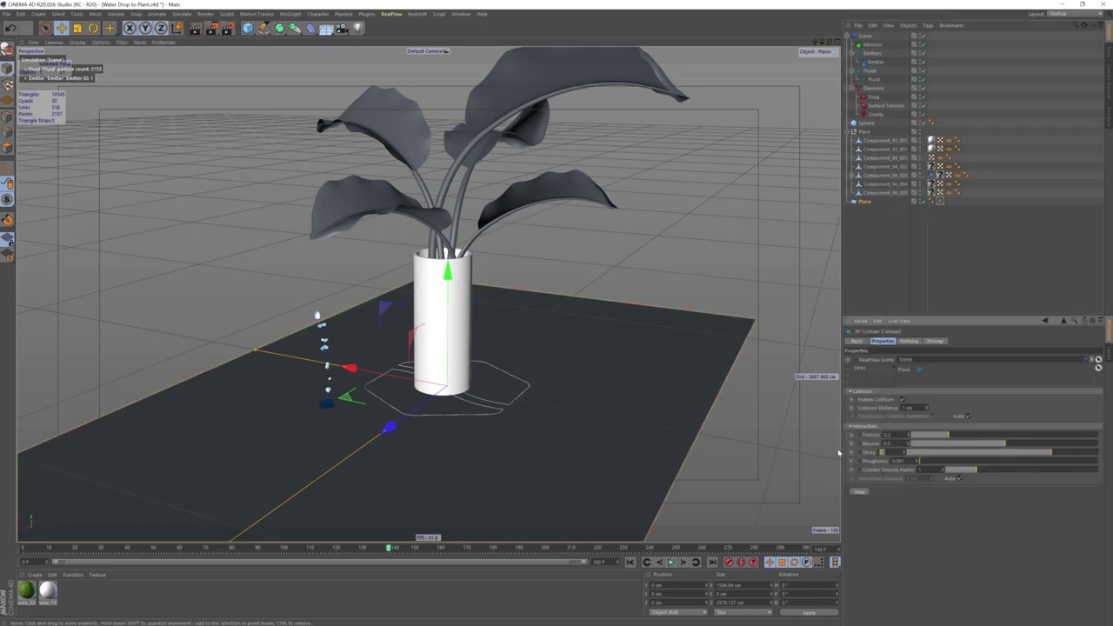
text(0)
key(Return)
click(631, 563)
click(671, 562)
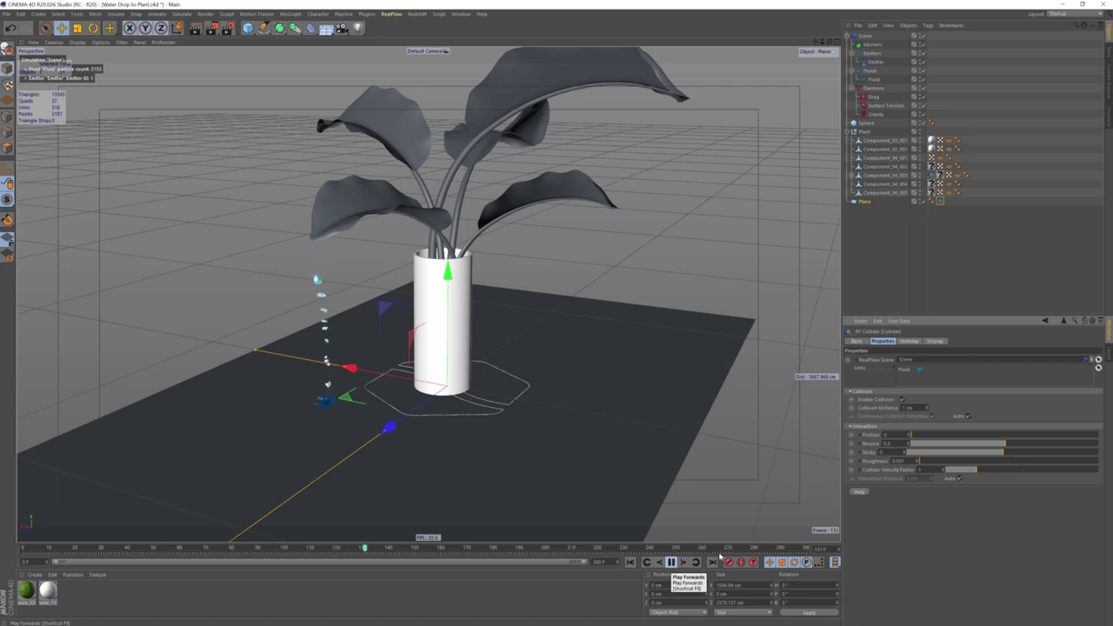
Set the plant collider's Bounce to 0, stop playback, and clear the selection.
double_click(889, 443)
text(0)
key(Return)
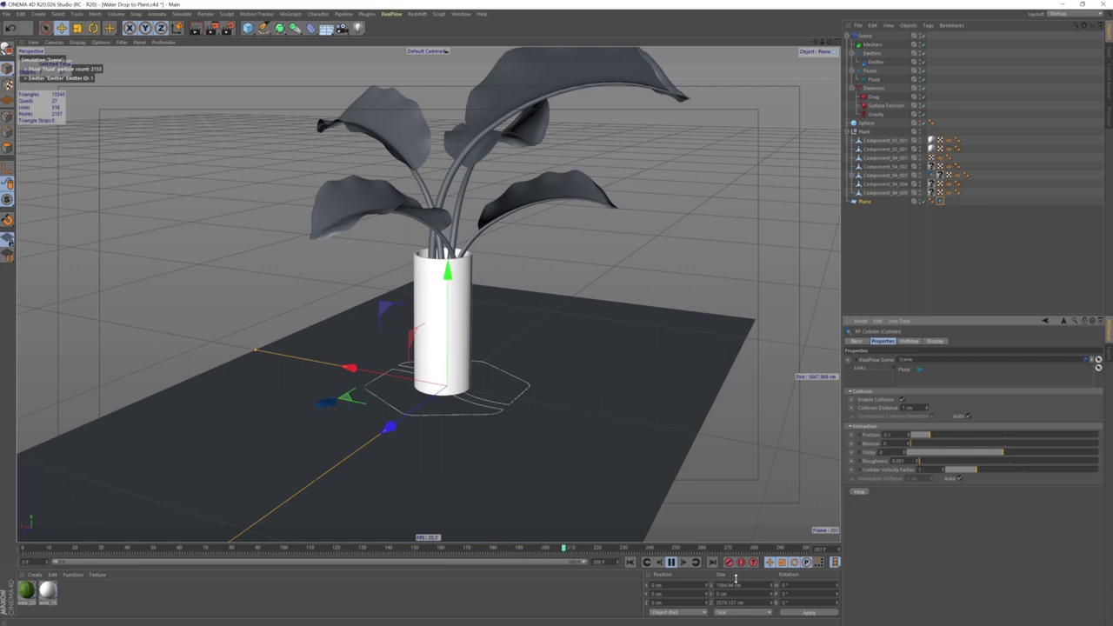
key(F8)
click(863, 206)
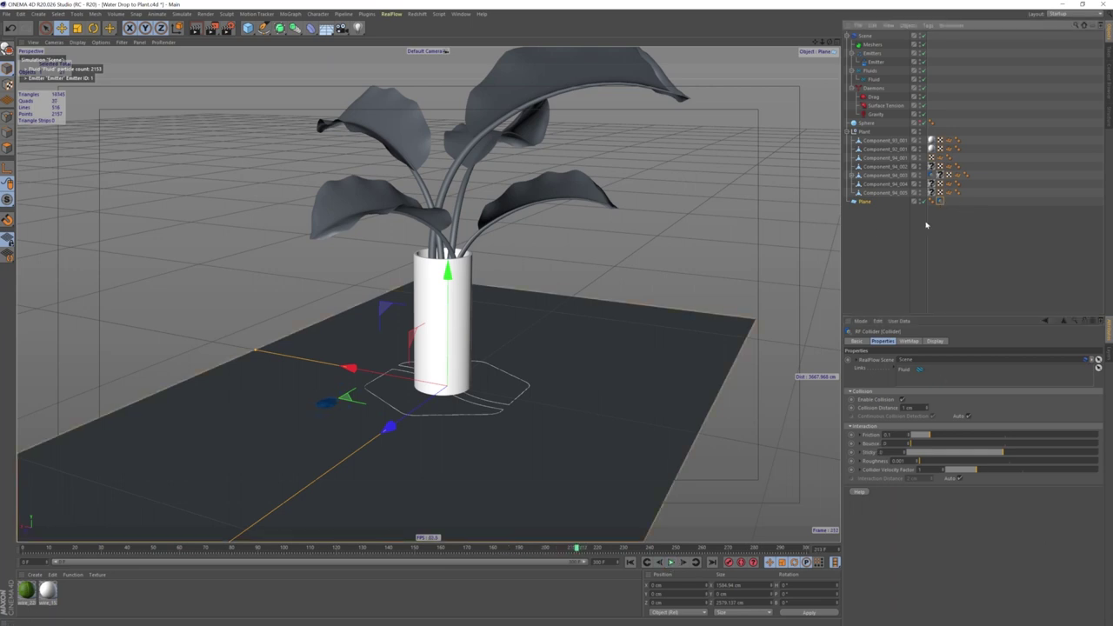
Give the floor Plane a RealFlow Collider tag and replay so drops land on it.
right_click(863, 206)
mouse_move(896, 288)
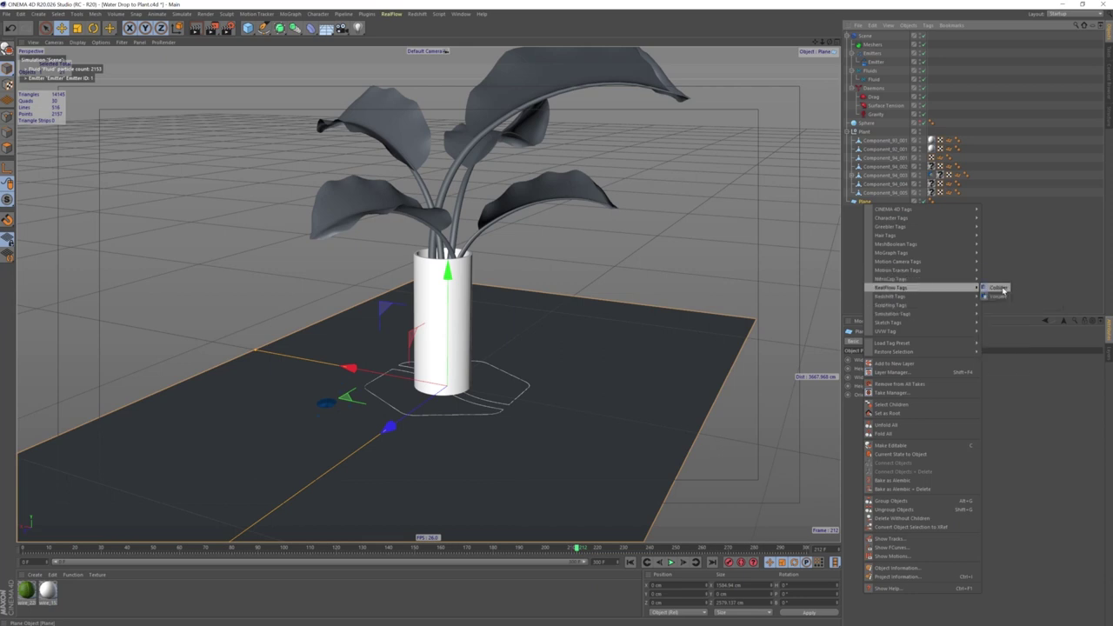
click(998, 288)
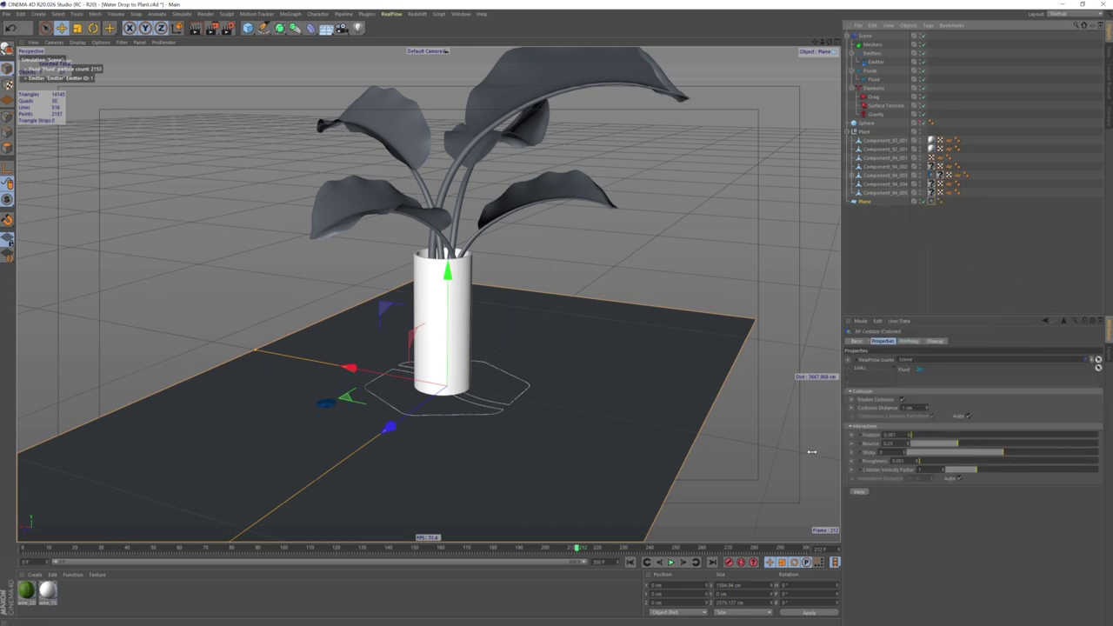
click(631, 563)
click(670, 562)
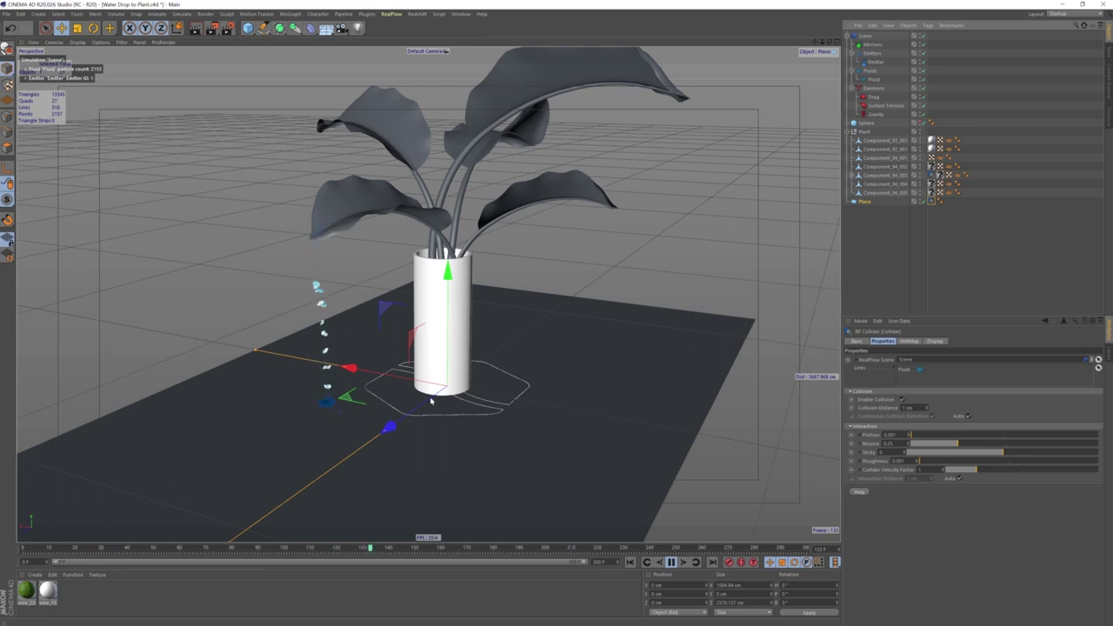
click(668, 563)
Replay to about frame 23, then expand Component_04_003 and select its Bend deformer.
click(669, 563)
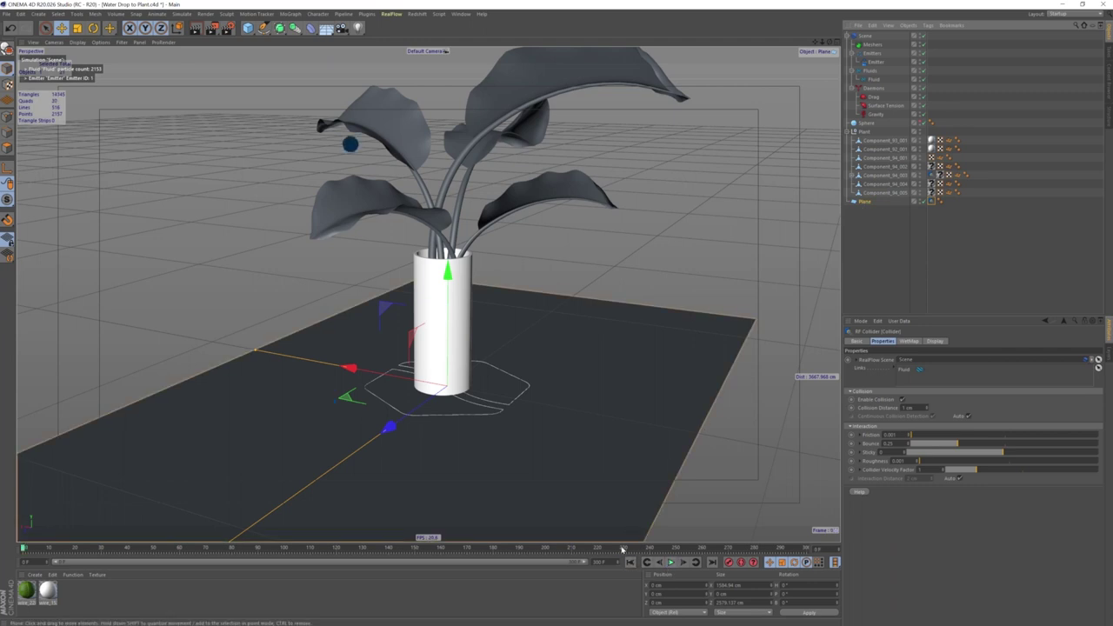
click(670, 562)
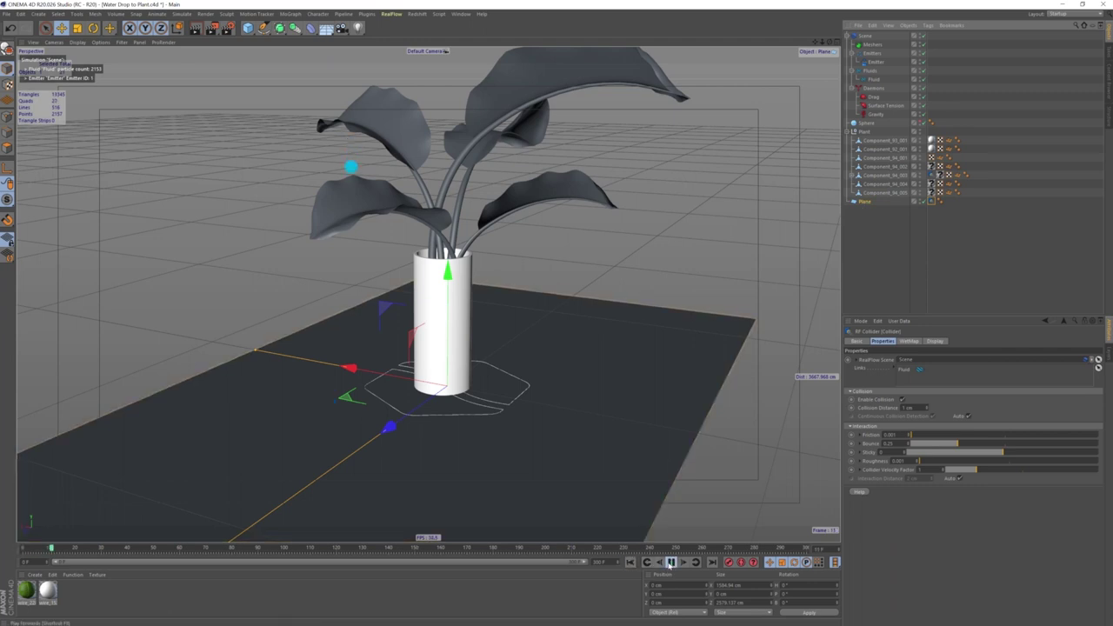
click(672, 562)
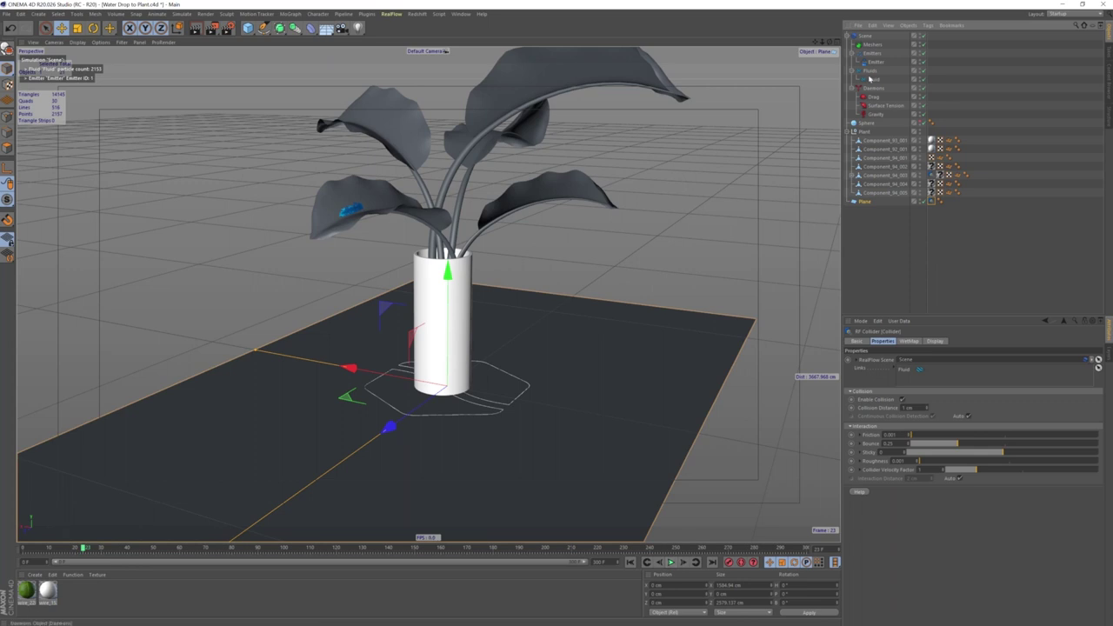
click(856, 178)
click(871, 184)
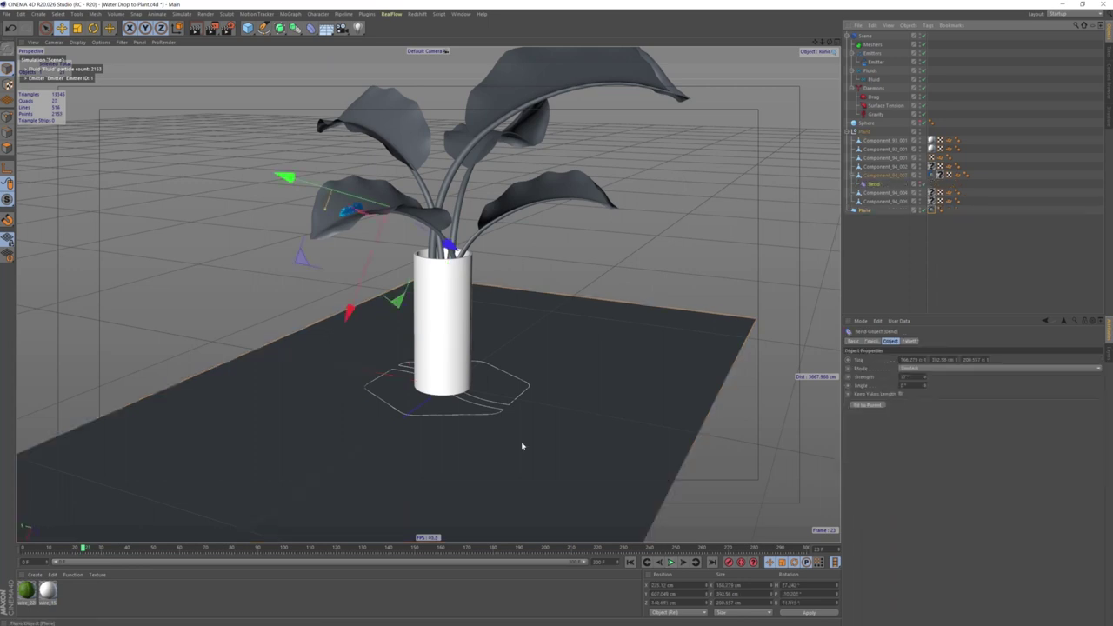
Key the Bend Strength and inspect the Strength keyframe on the timeline.
click(848, 377)
scroll(313, 357, up, 2)
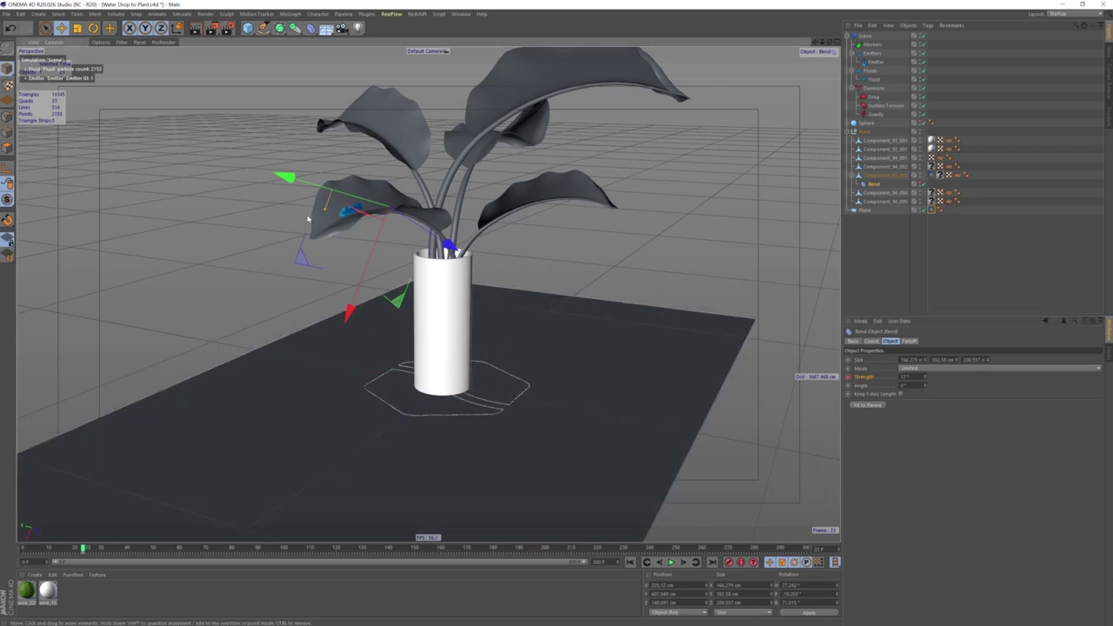
scroll(291, 395, up, 2)
scroll(270, 435, up, 2)
scroll(248, 474, up, 2)
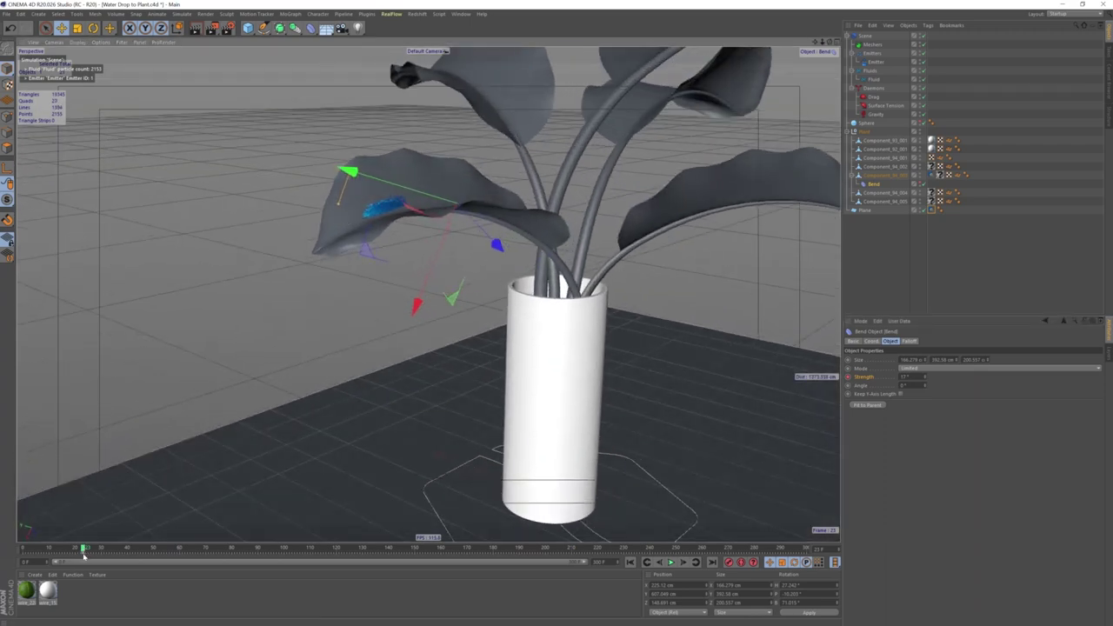
click(82, 554)
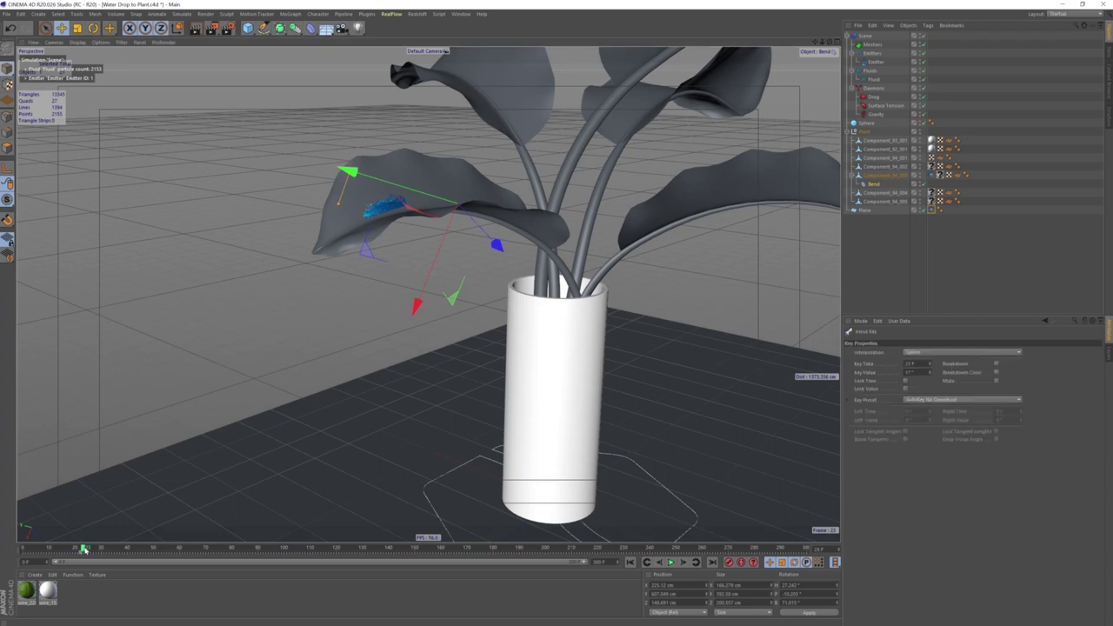
click(870, 184)
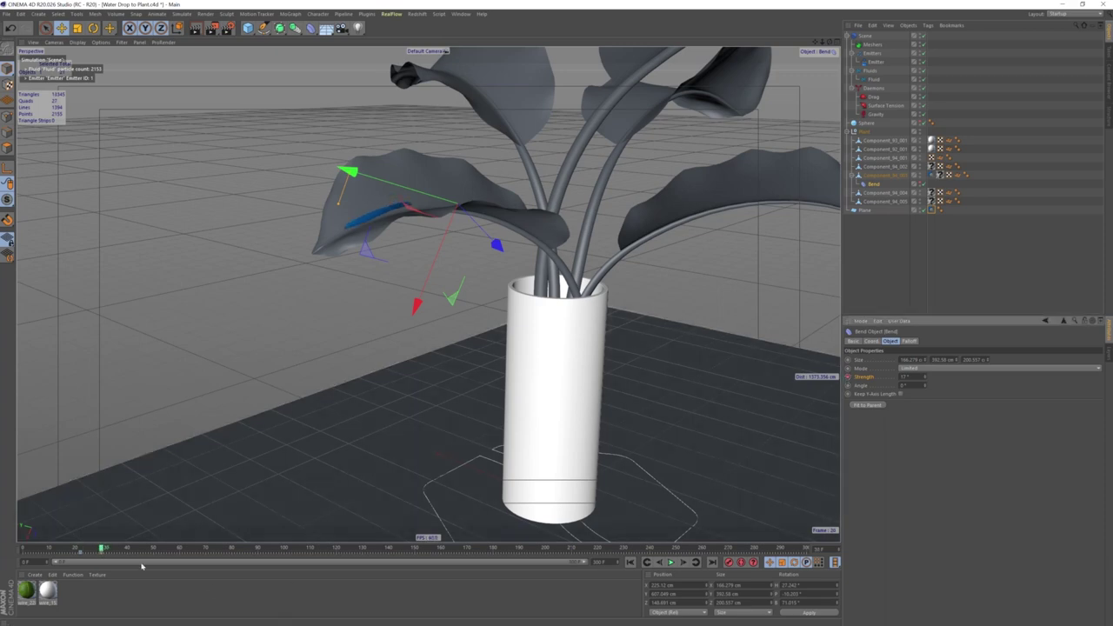
At the drop's landing frame, set Bend Strength to 20° and key it.
click(82, 550)
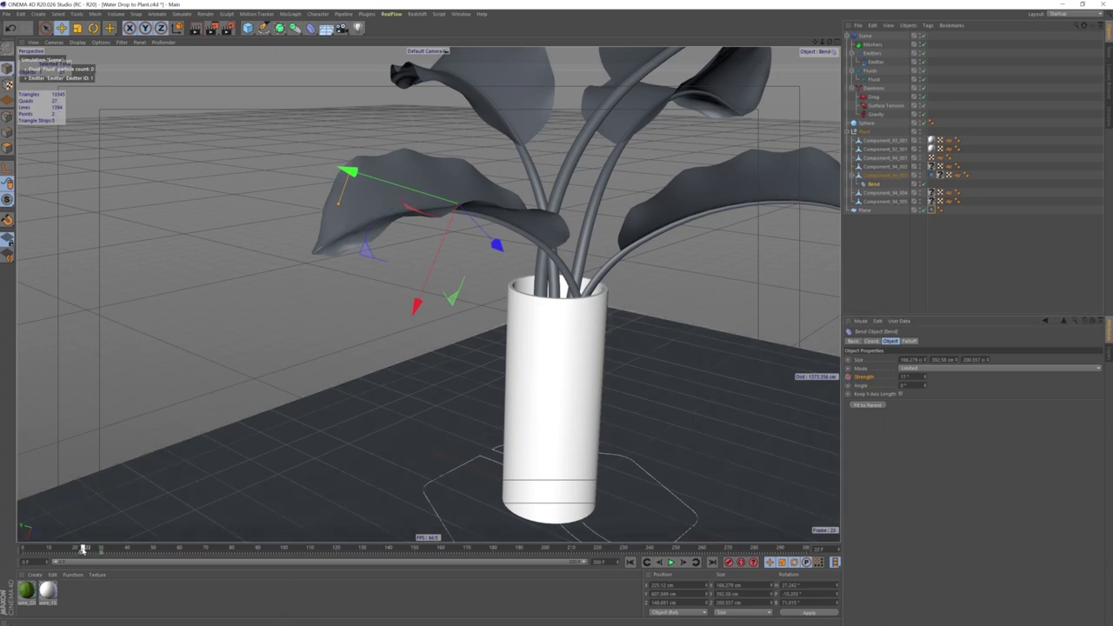
click(892, 377)
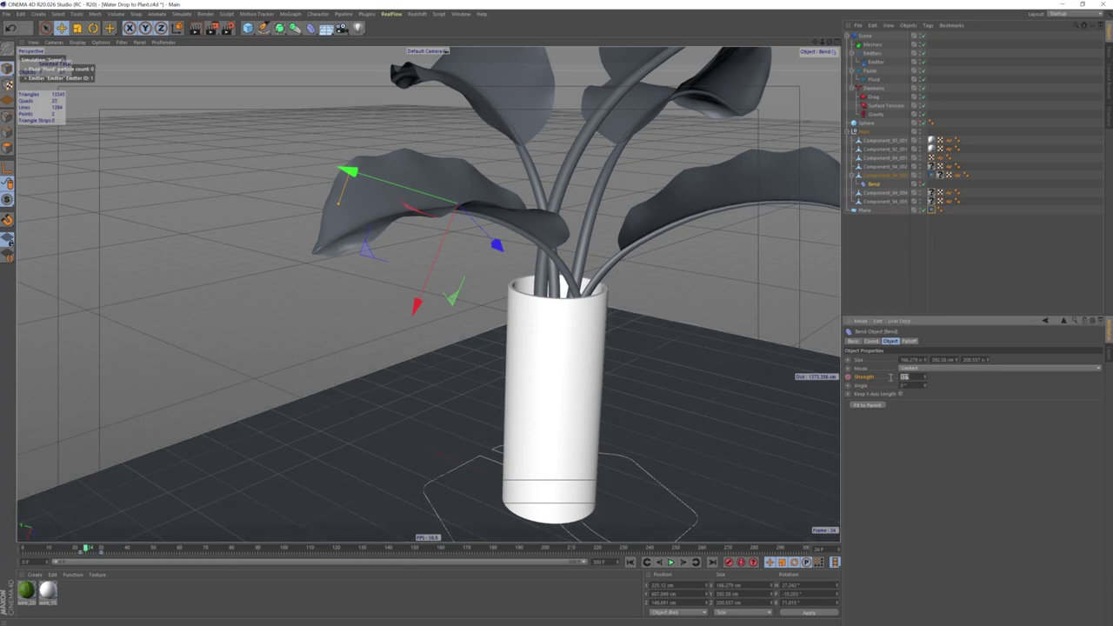
drag(926, 378, 904, 376)
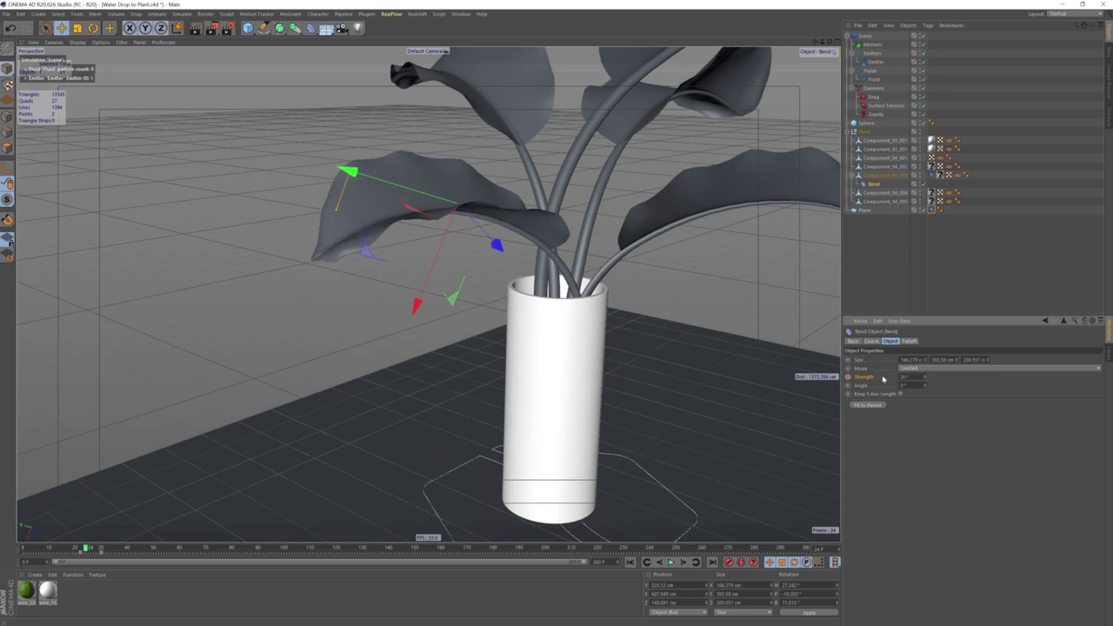
click(848, 378)
Key Bend Strength back lower around frame 29, then replay to watch the drop run off.
click(99, 552)
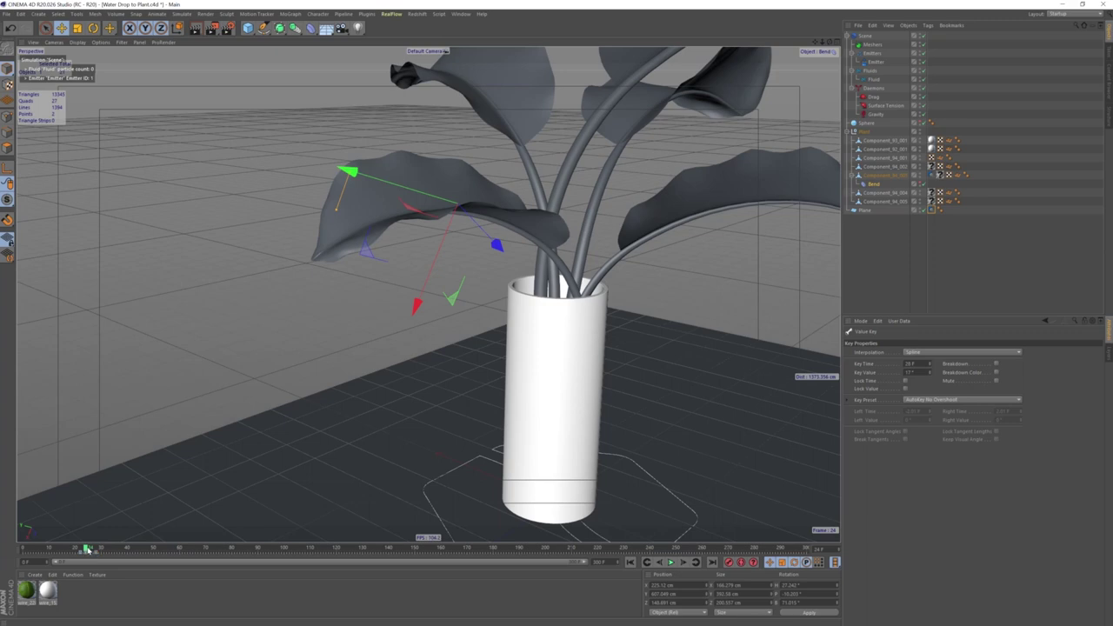
drag(87, 549, 113, 549)
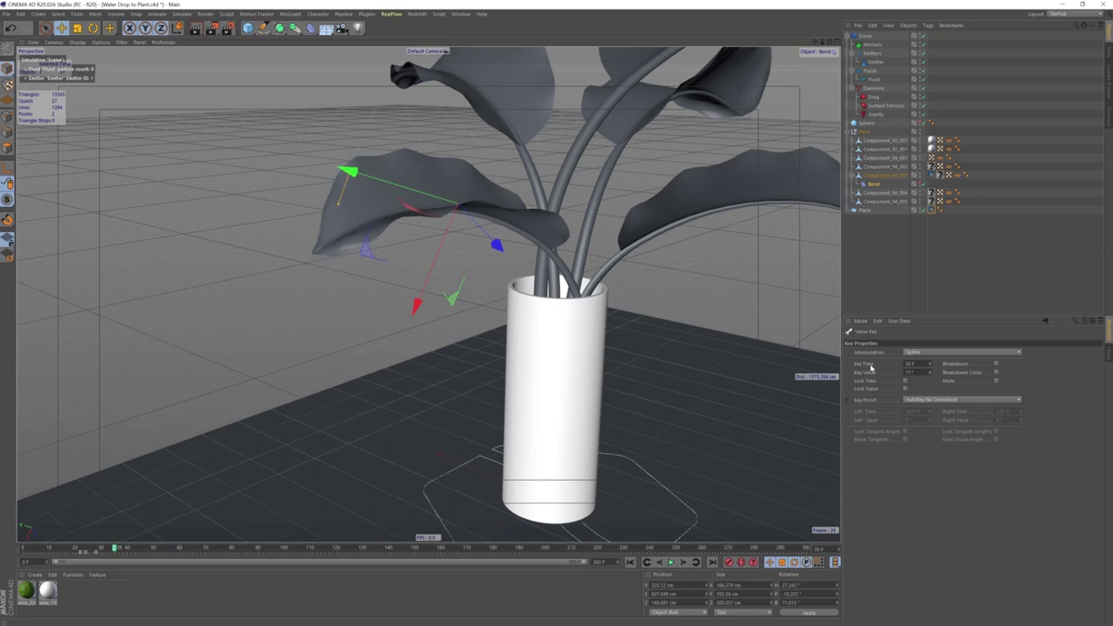
click(915, 183)
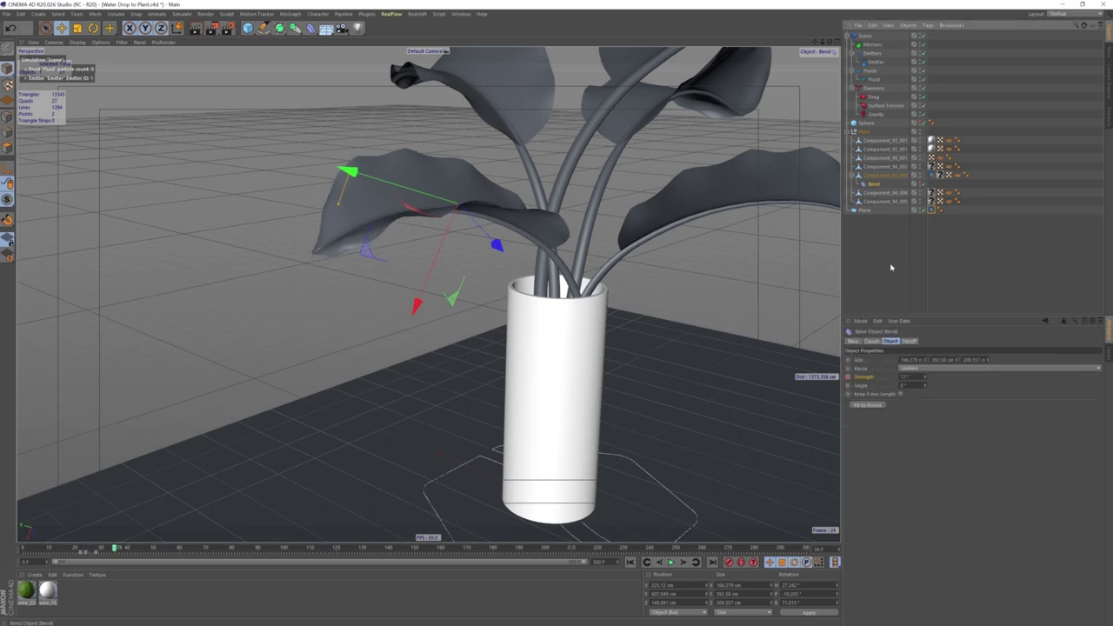
click(850, 378)
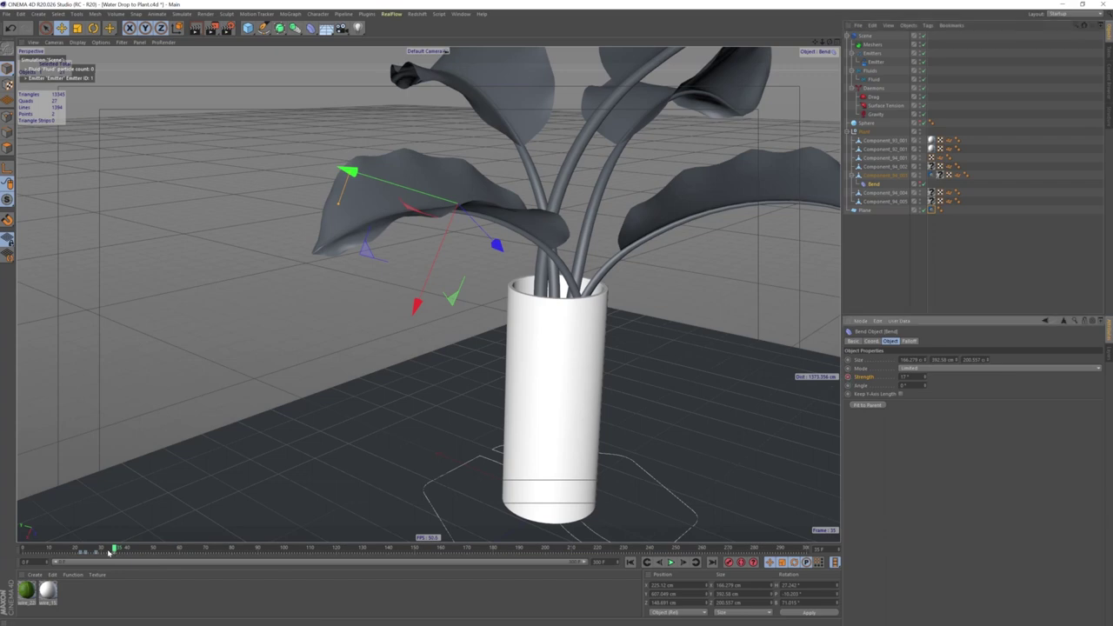
drag(110, 551, 102, 552)
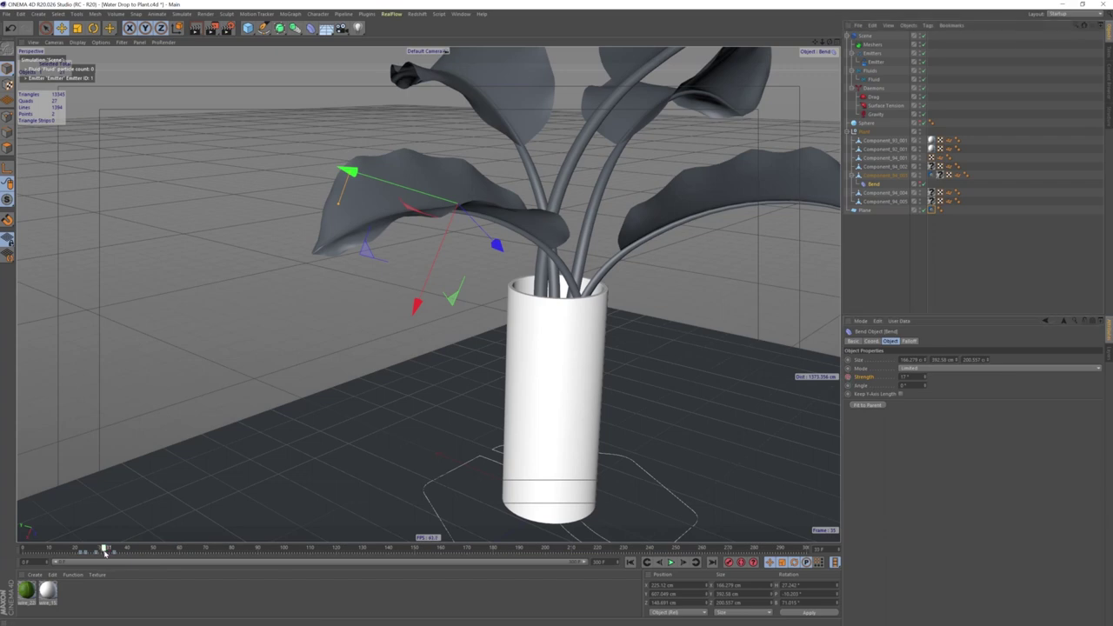
key(Return)
click(849, 378)
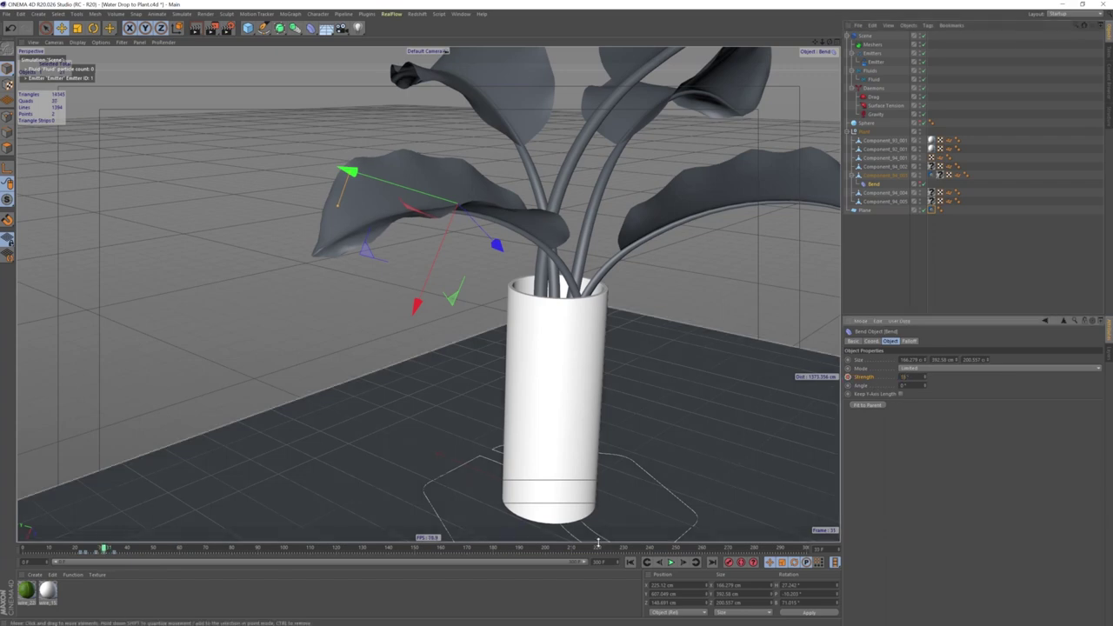
click(630, 563)
click(670, 563)
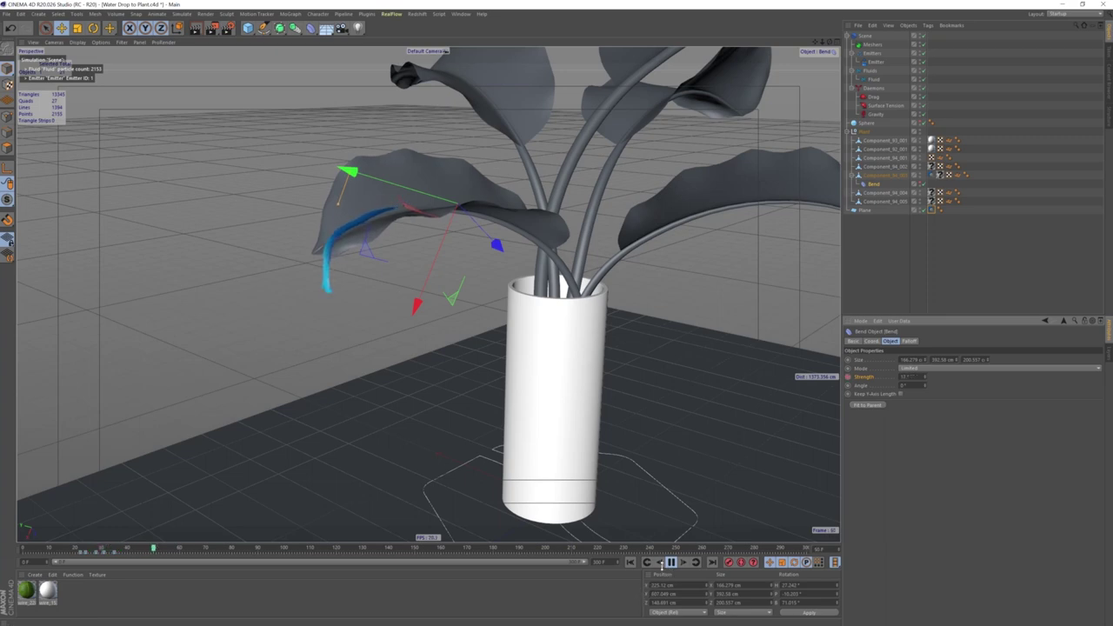
click(671, 562)
Show the Strength F-curve and drag its second peak key down to about 17.6°.
right_click(877, 380)
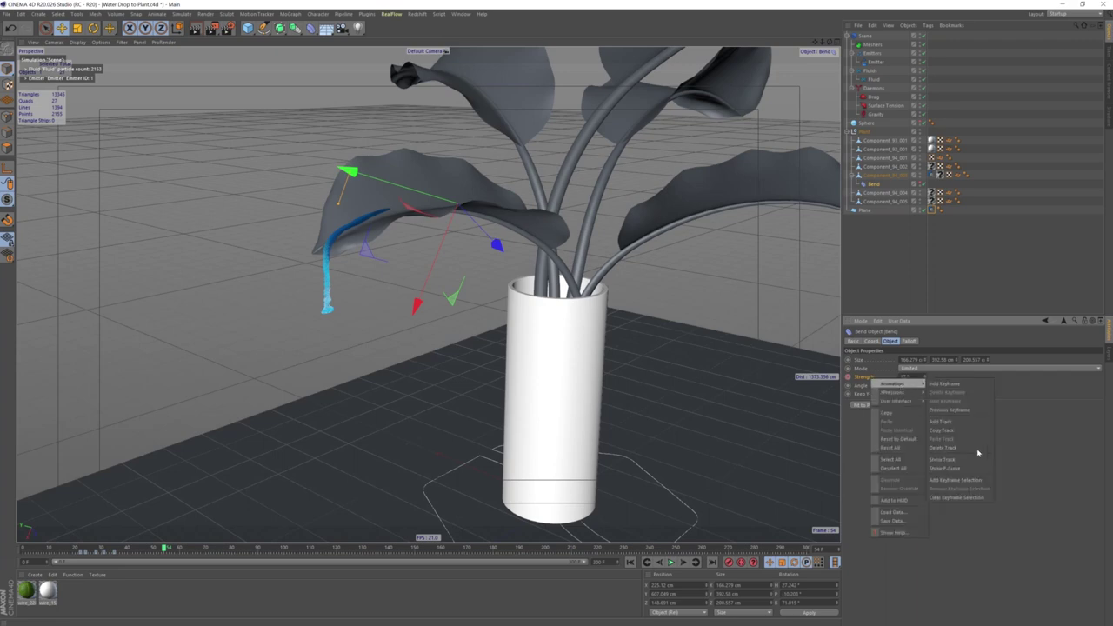
click(948, 468)
mouse_move(947, 372)
mouse_down()
mouse_move(906, 313)
mouse_move(727, 351)
mouse_up()
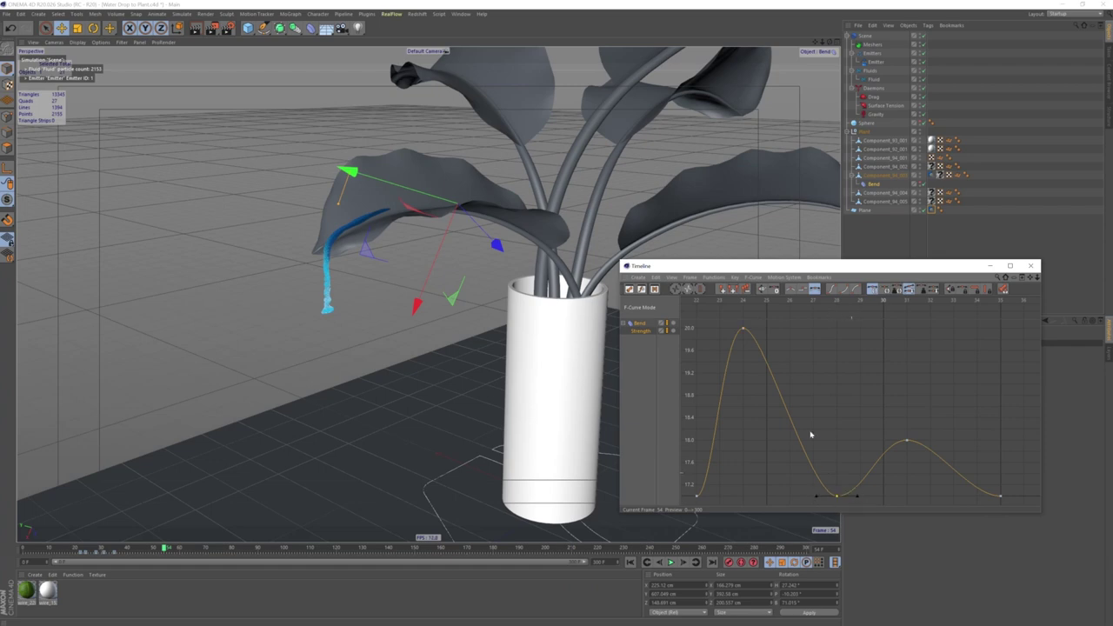
click(744, 328)
drag(905, 444, 910, 467)
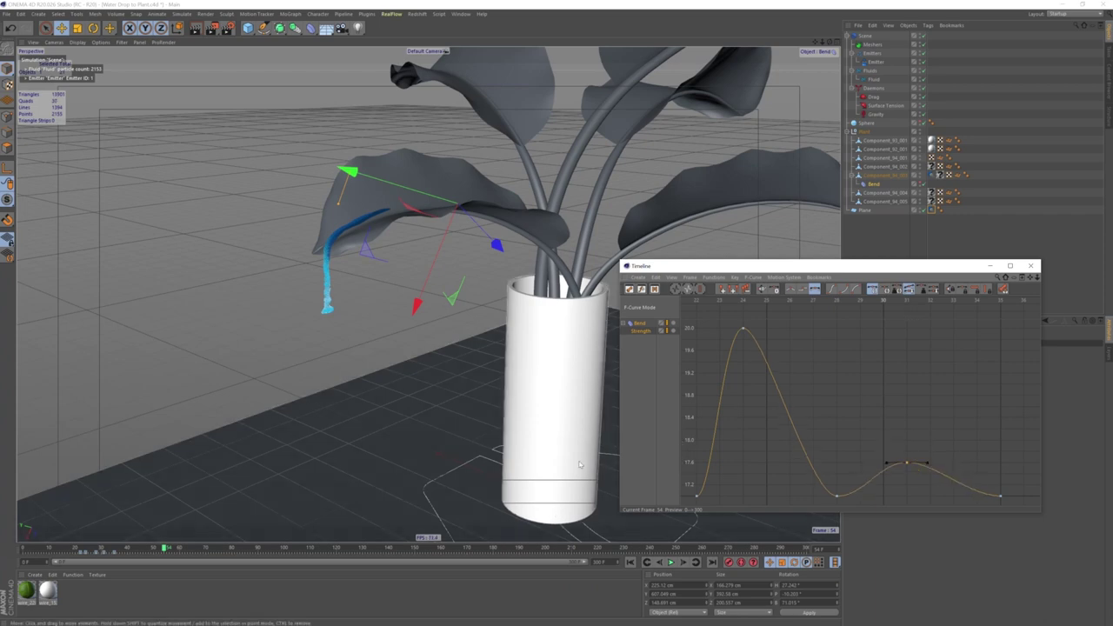
Close the curve editor, zoom onto the bent leaf, then play and scrub to frame 79.
click(1029, 267)
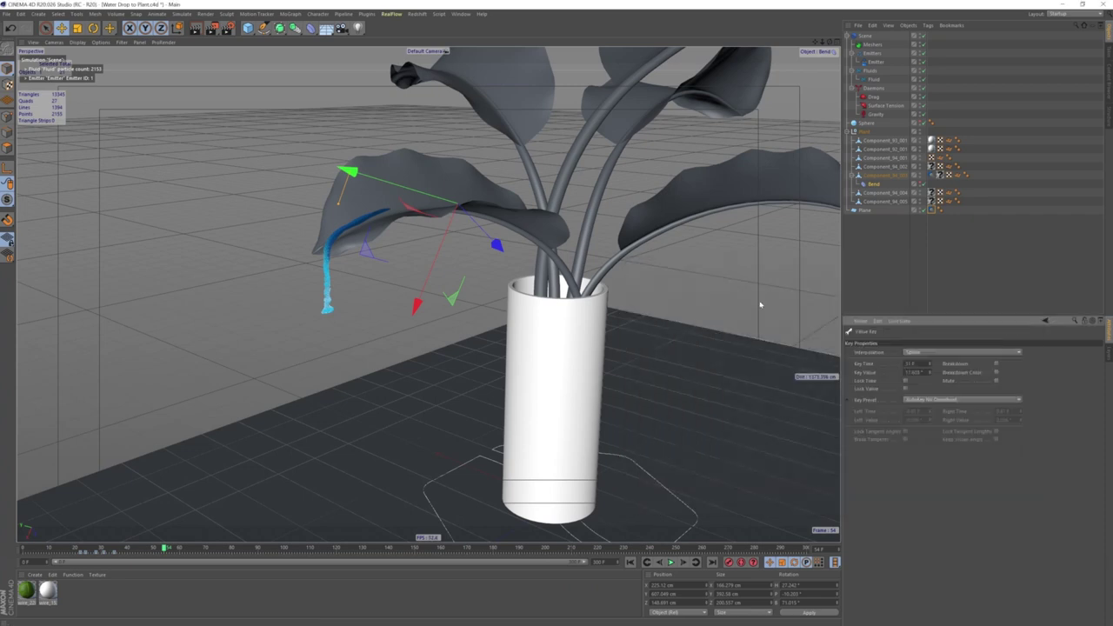
mouse_move(609, 331)
alt+mouse_down()
mouse_move(508, 333)
mouse_move(545, 248)
mouse_move(542, 177)
alt+mouse_up()
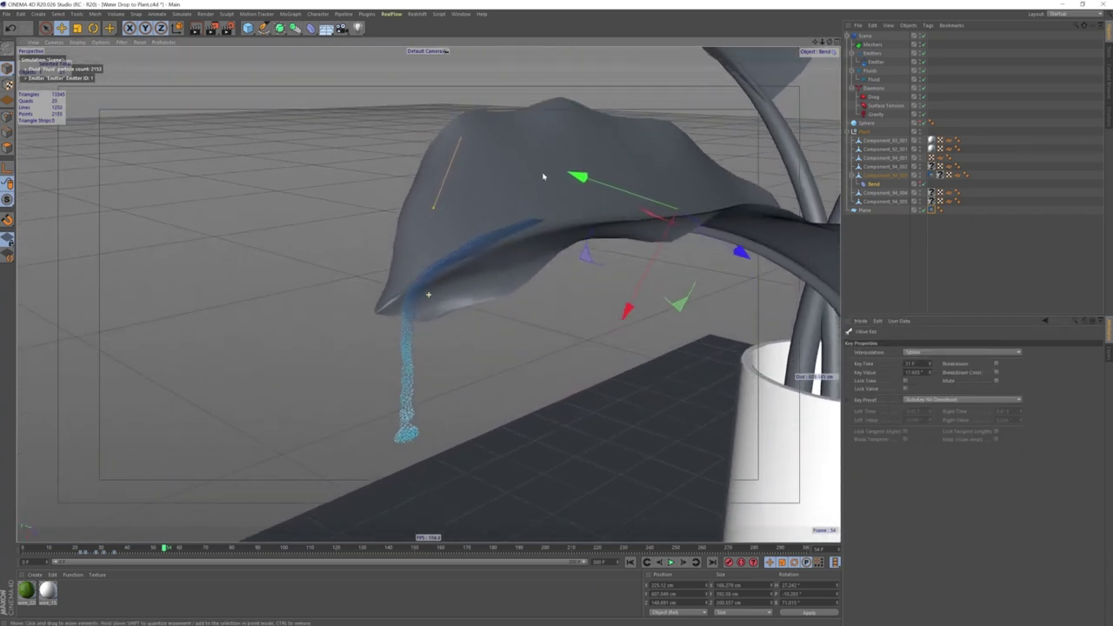
click(671, 563)
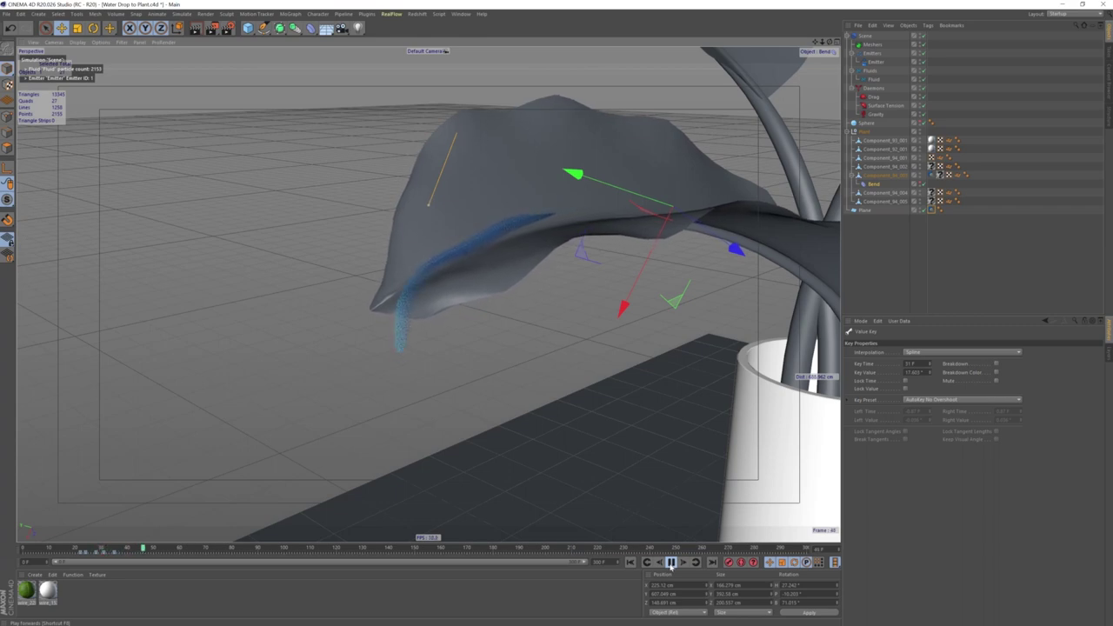
click(671, 562)
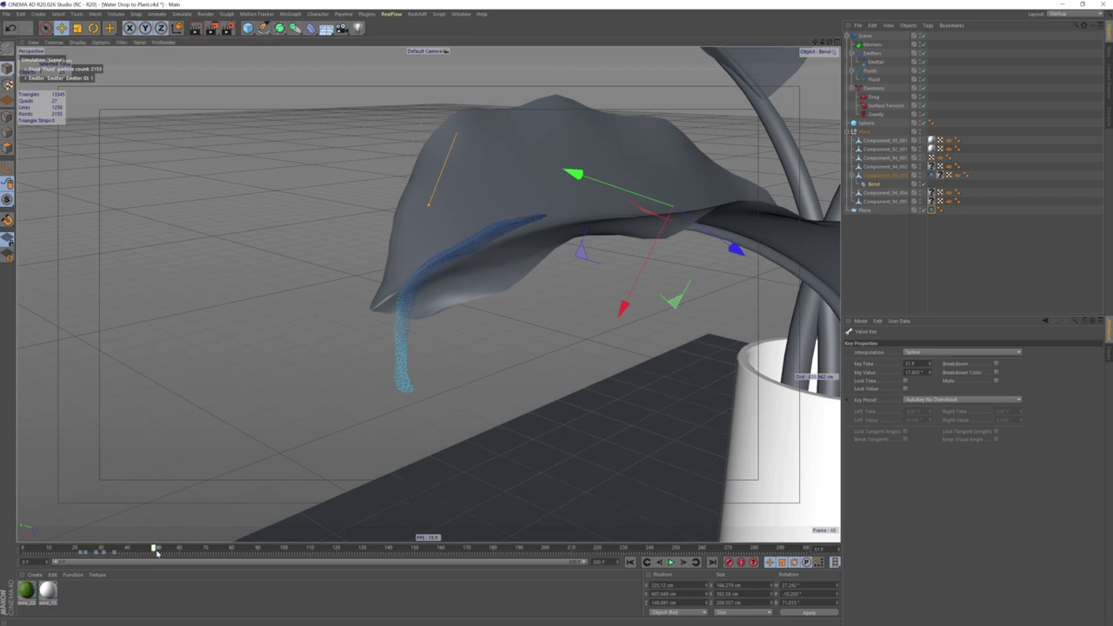
drag(152, 548, 213, 549)
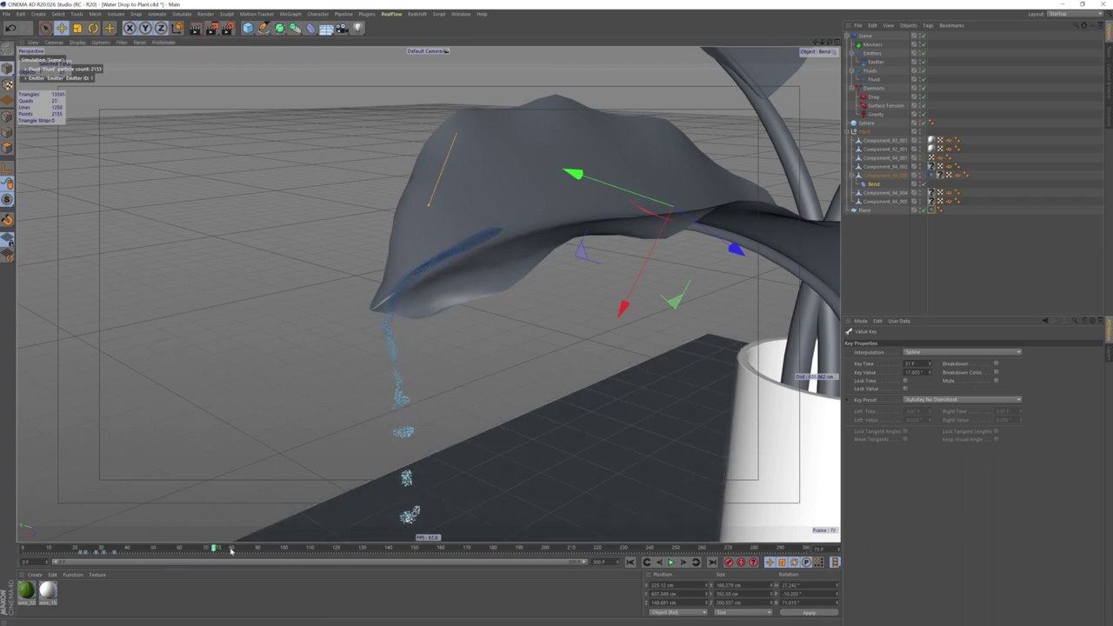
drag(218, 551, 229, 548)
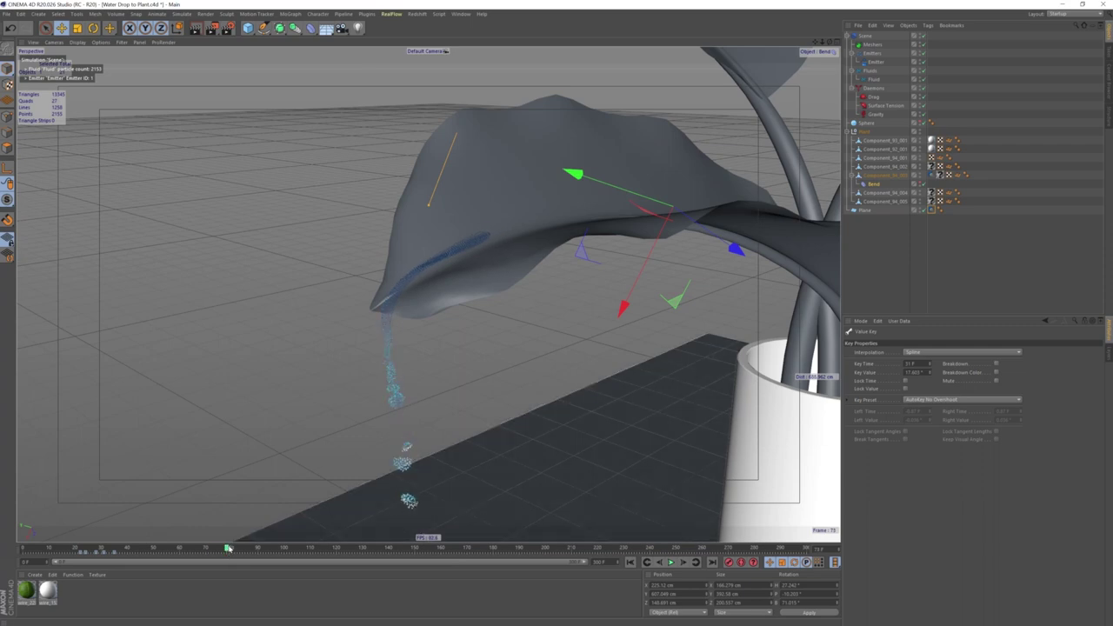
drag(228, 549, 230, 548)
Key the Bend Strength at 17° on frame 81.
click(873, 184)
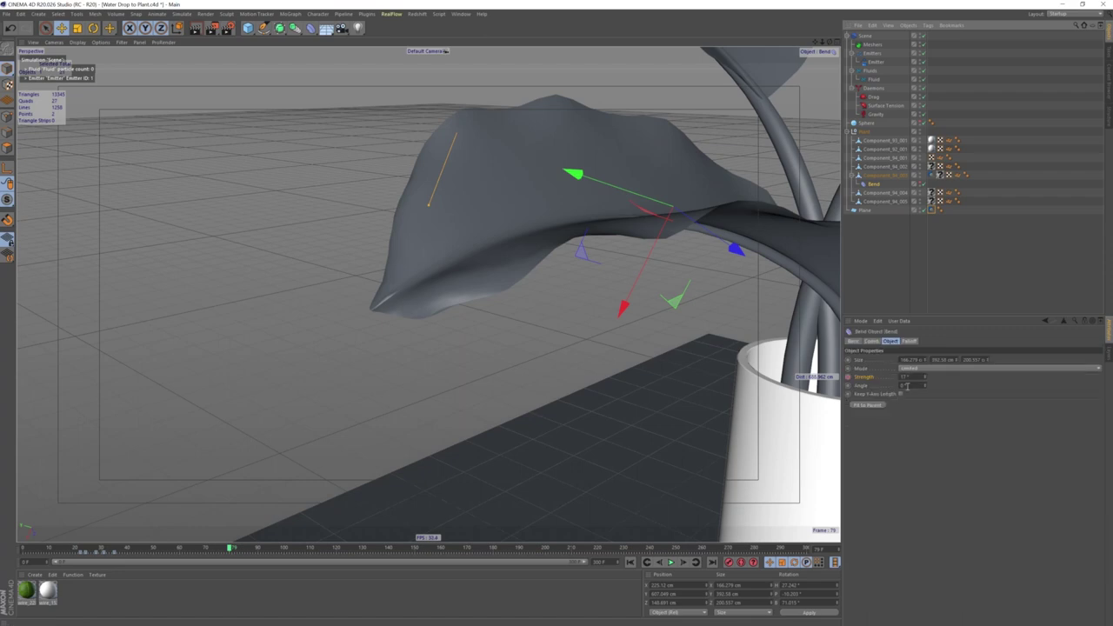
drag(884, 380, 885, 380)
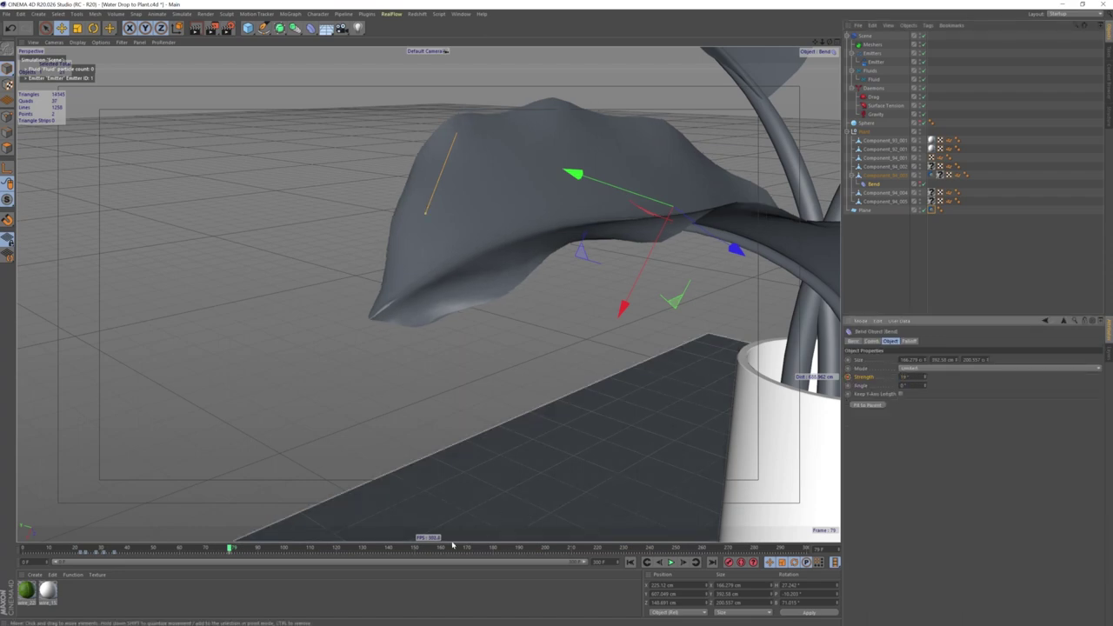
drag(231, 548, 239, 550)
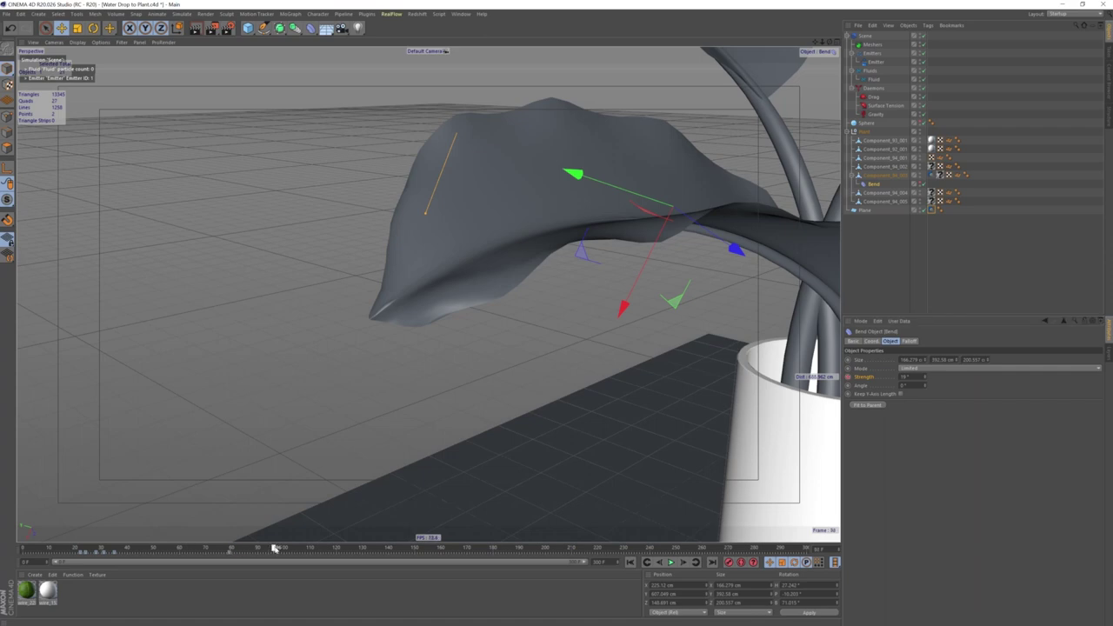
click(906, 376)
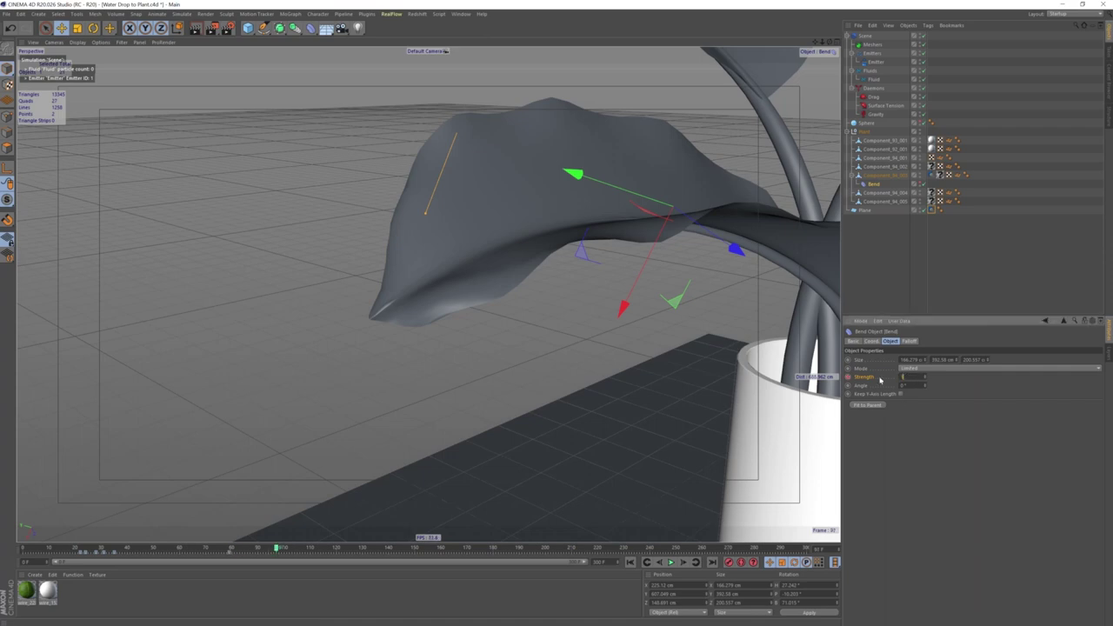
click(848, 377)
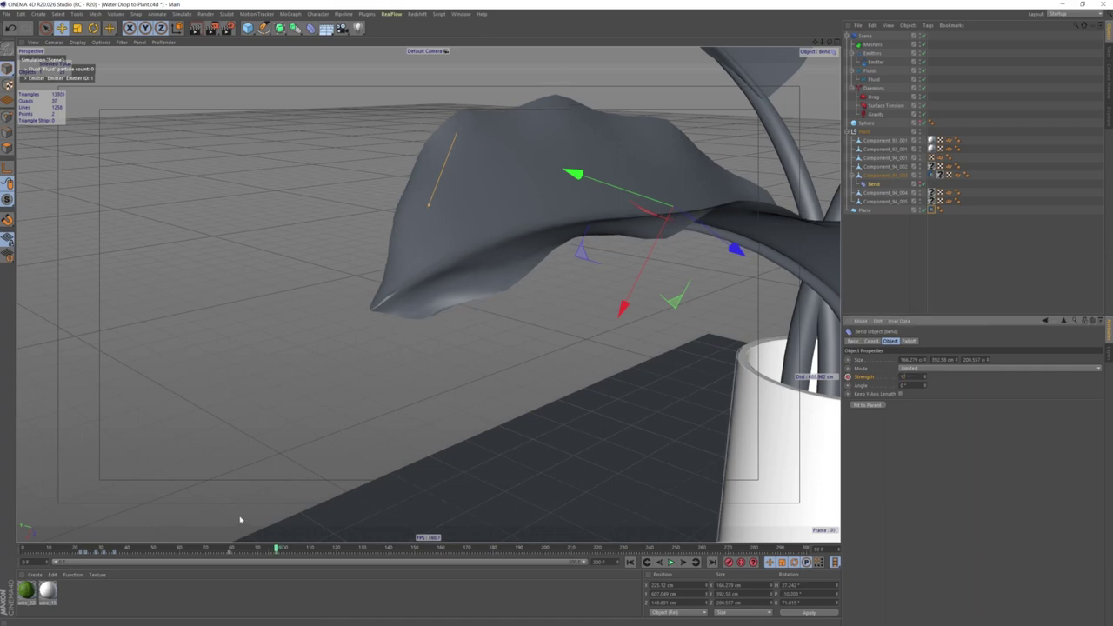
Replay the drip, pause at frame 24, select Strength keys, and scrub frames 50–100.
click(631, 562)
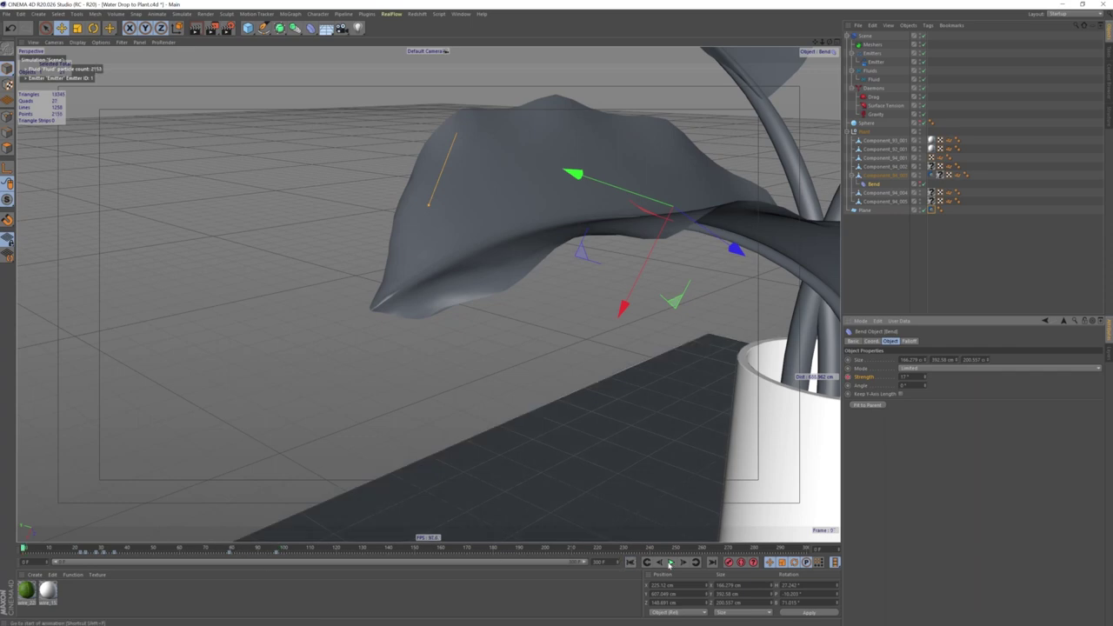
click(671, 562)
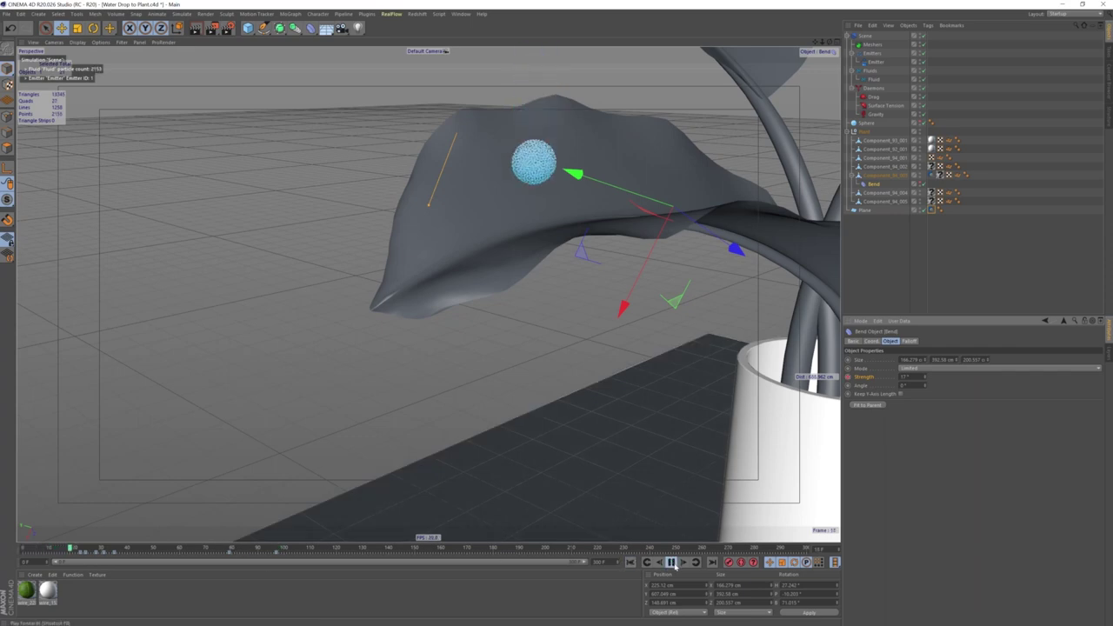
click(671, 563)
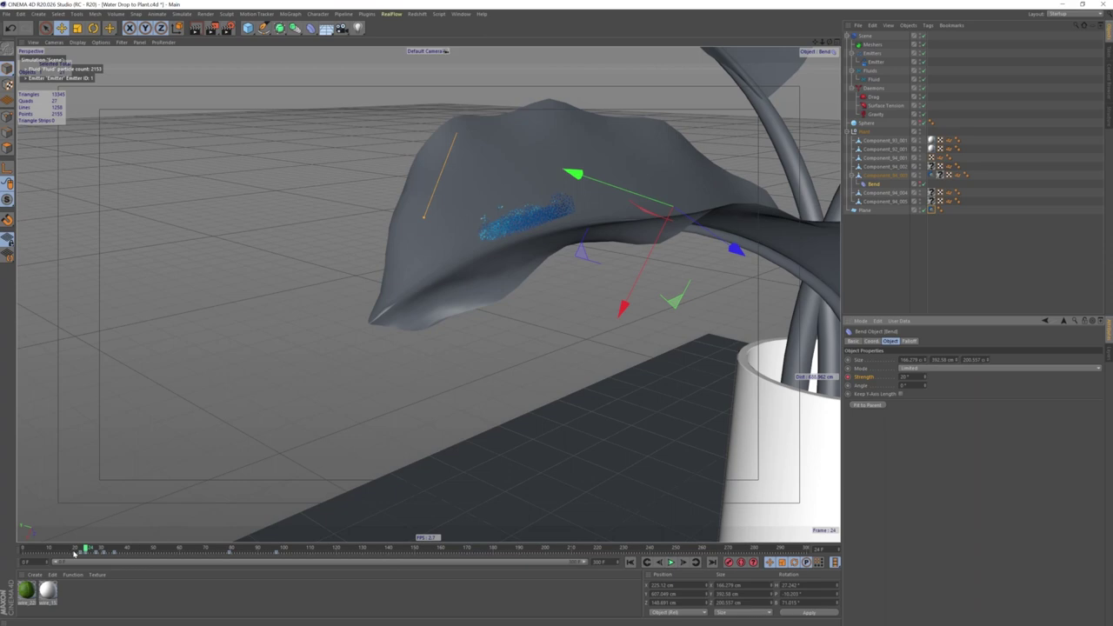
mouse_move(75, 554)
mouse_down()
mouse_move(106, 562)
mouse_move(76, 554)
mouse_up()
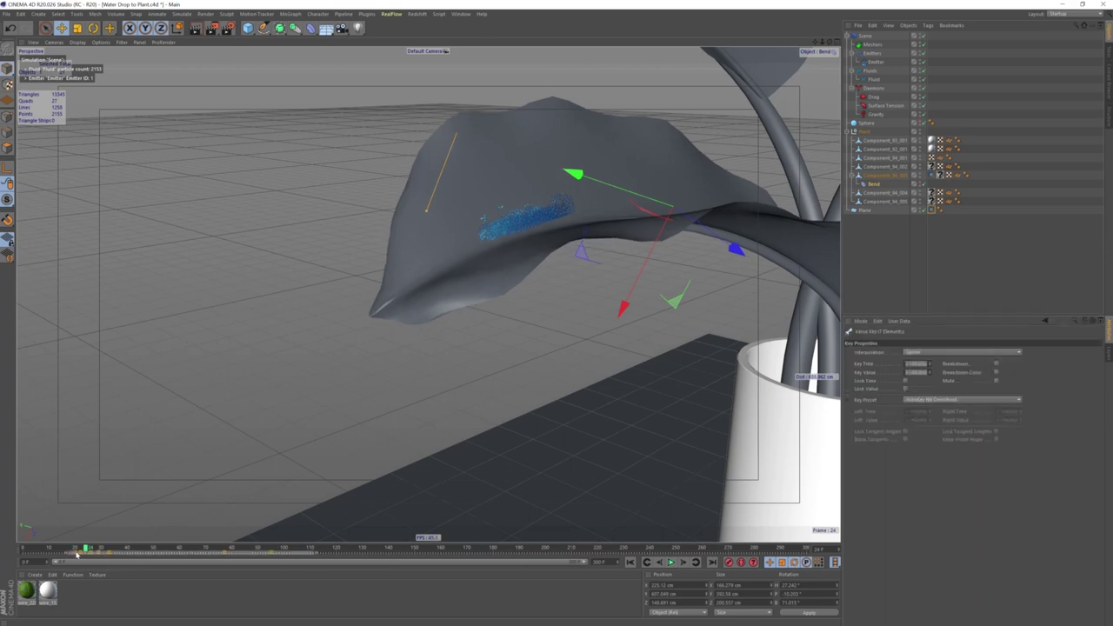
click(631, 563)
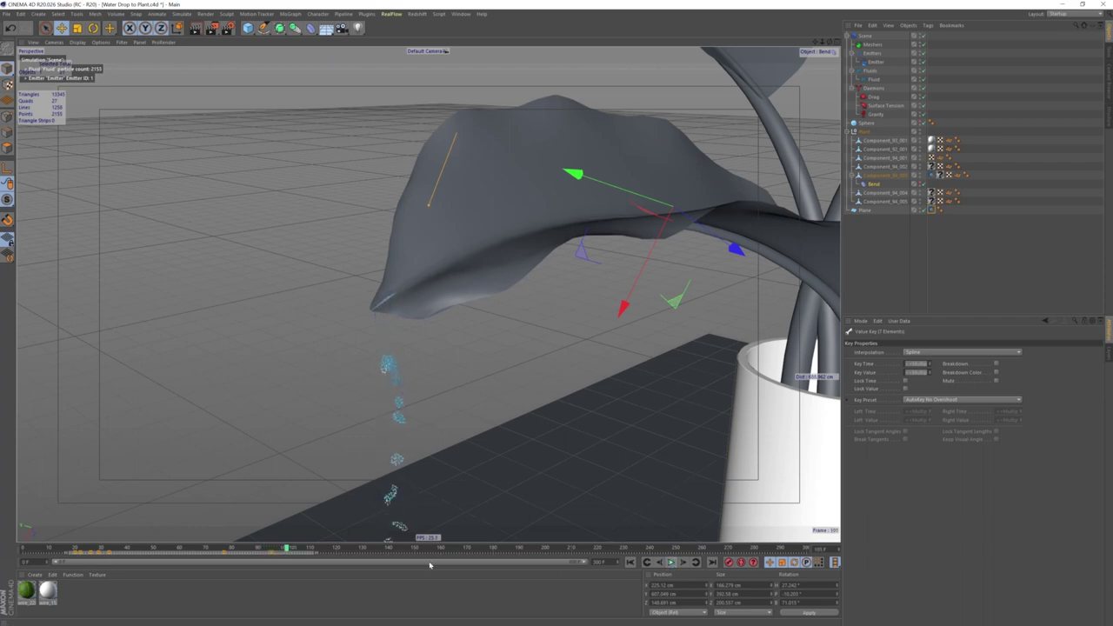
click(269, 548)
mouse_move(276, 551)
mouse_down()
mouse_move(308, 553)
mouse_move(249, 548)
mouse_move(294, 554)
mouse_up()
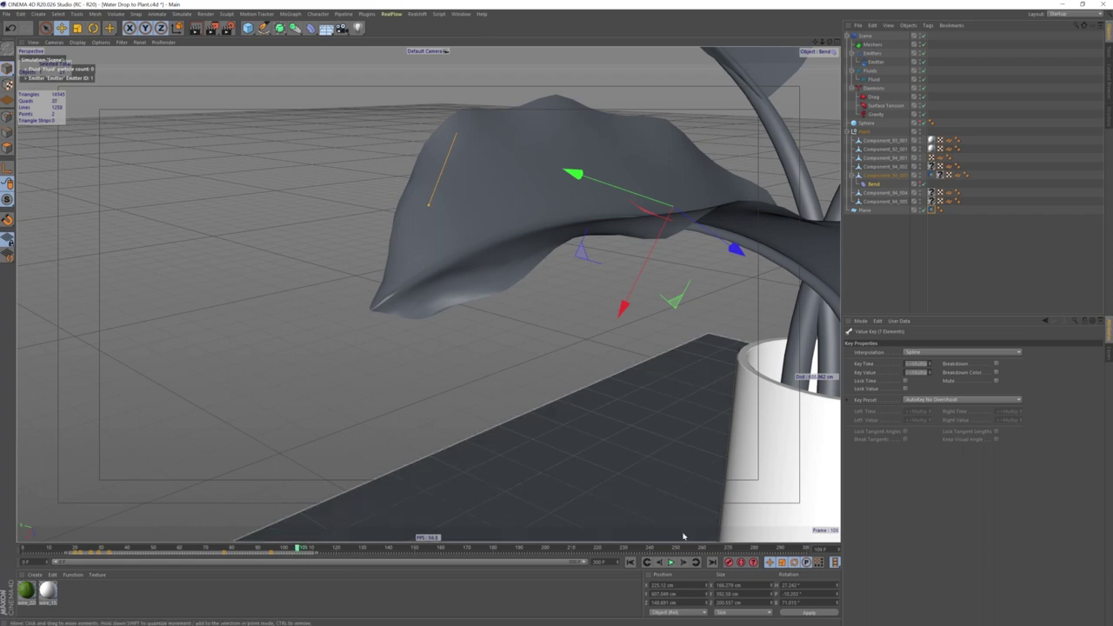
Change the Bend Strength value and preview the leaf bend between frames 77 and 87.
click(873, 185)
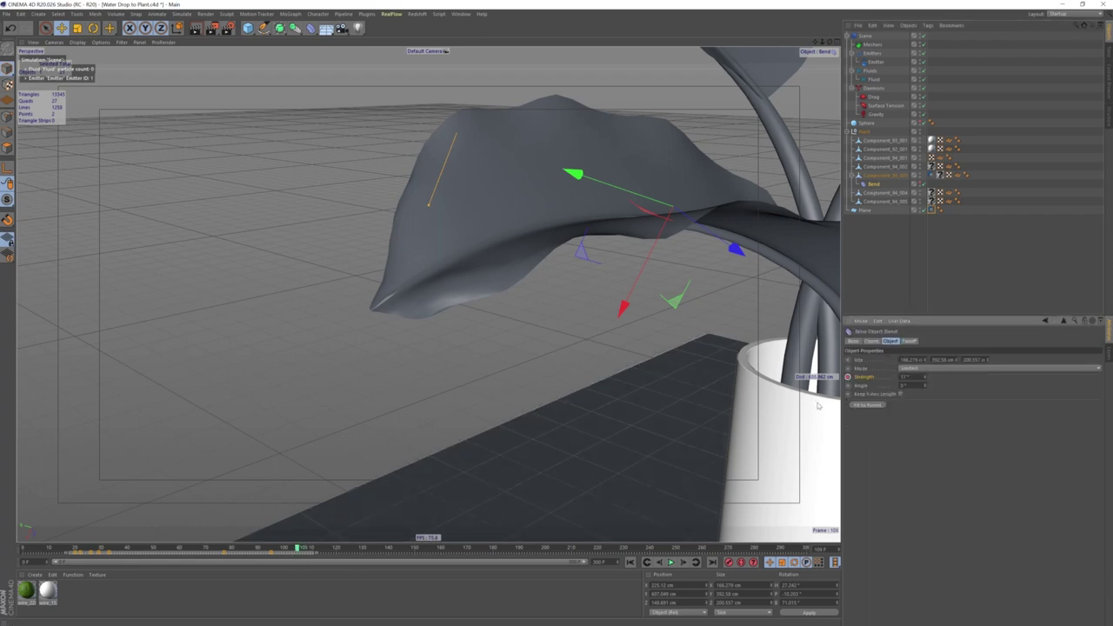
click(914, 378)
key(Return)
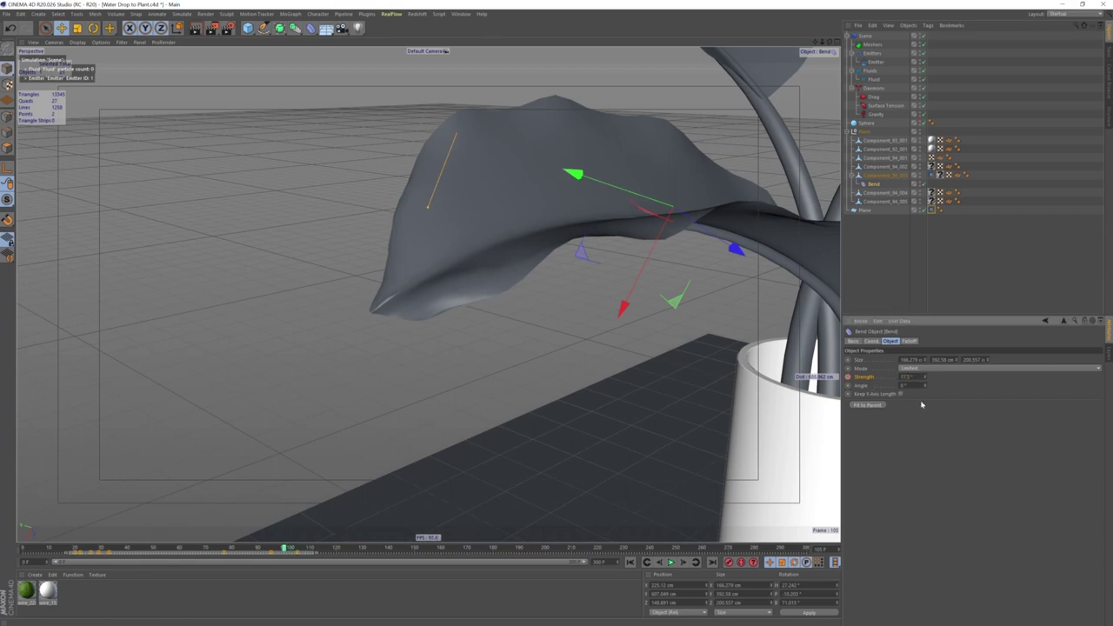
drag(291, 545, 230, 546)
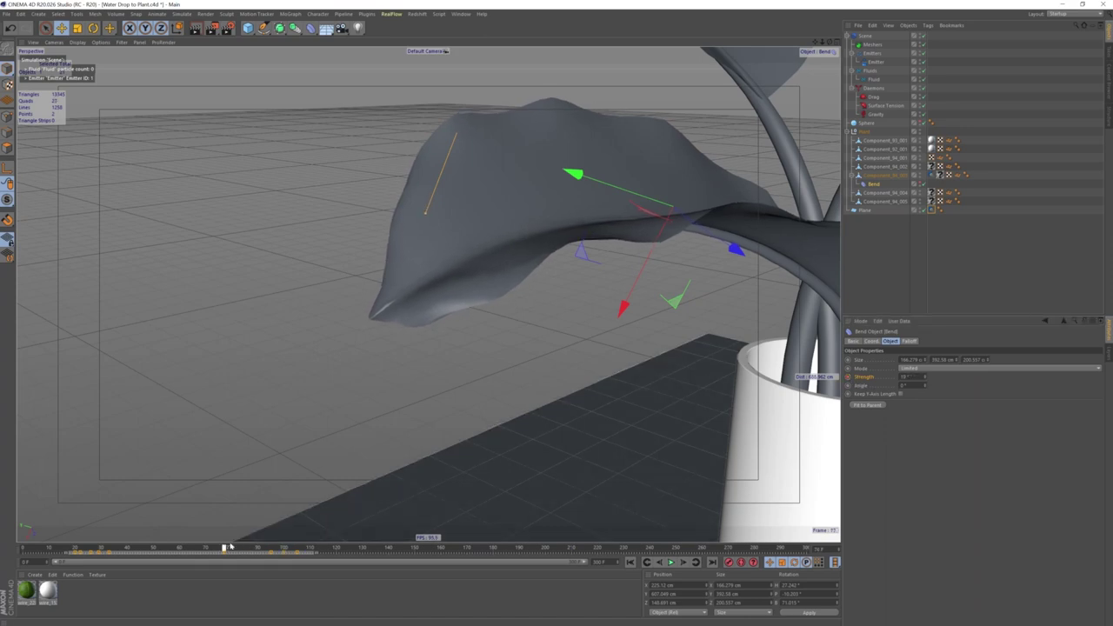
click(672, 562)
click(671, 562)
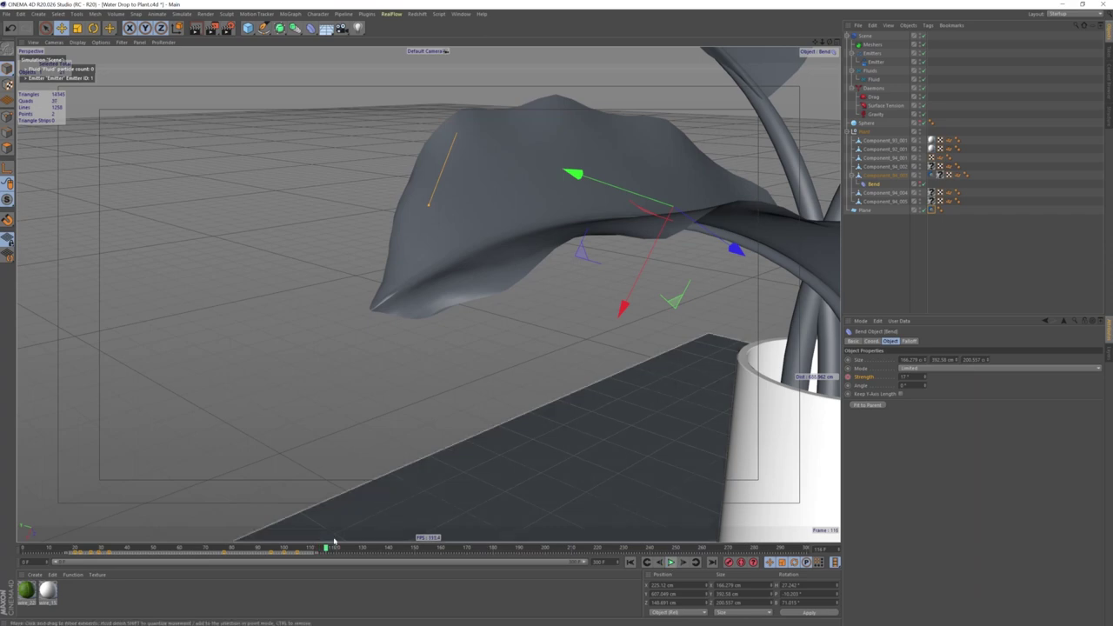
drag(260, 546, 295, 556)
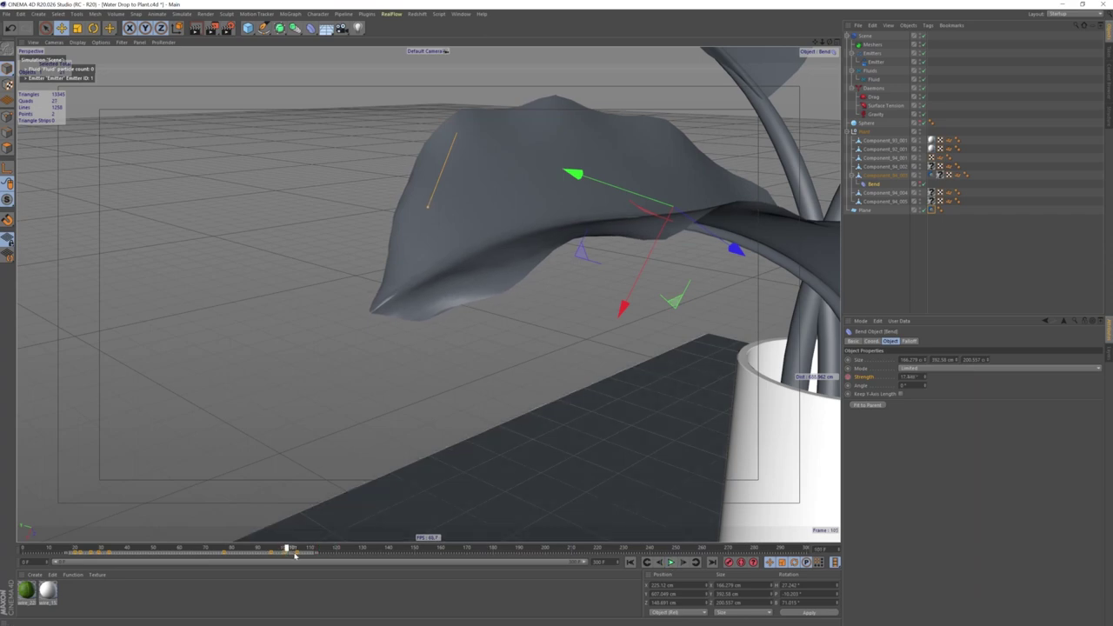
In the Strength F-curve, lower the late key and reshape the rising curve.
right_click(867, 378)
mouse_move(887, 385)
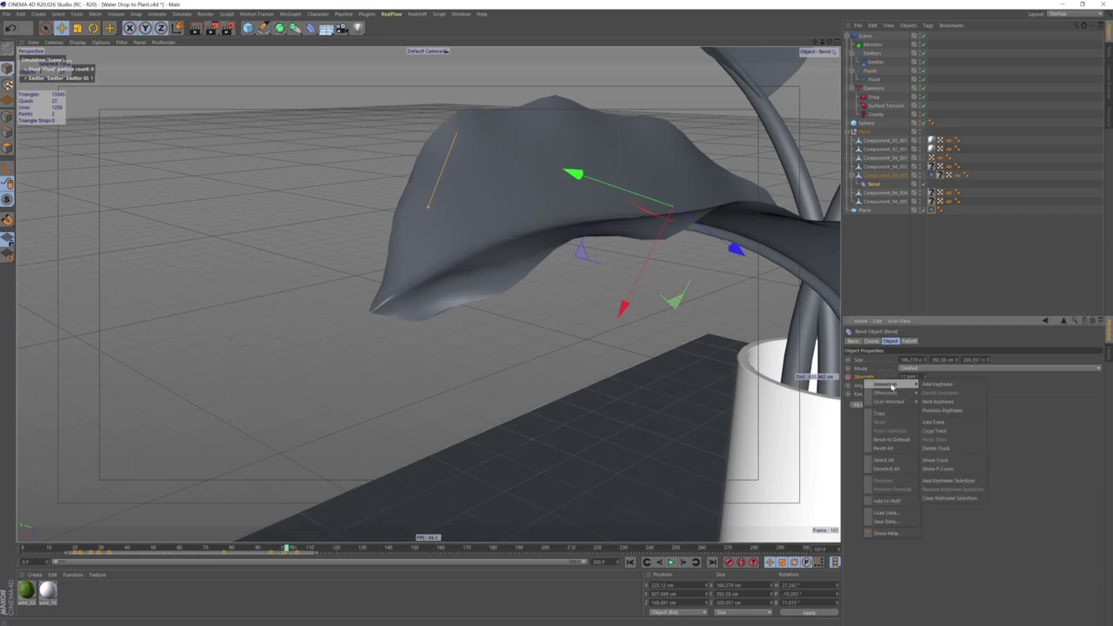
click(961, 468)
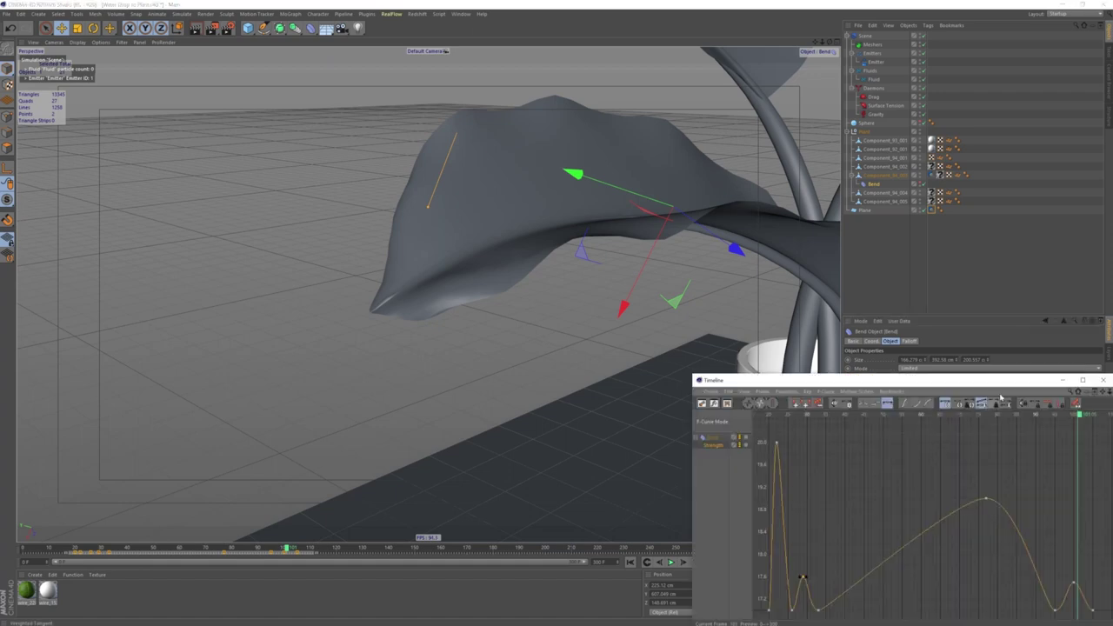
mouse_move(1003, 383)
mouse_down()
mouse_move(898, 336)
mouse_move(926, 389)
mouse_move(987, 389)
mouse_up()
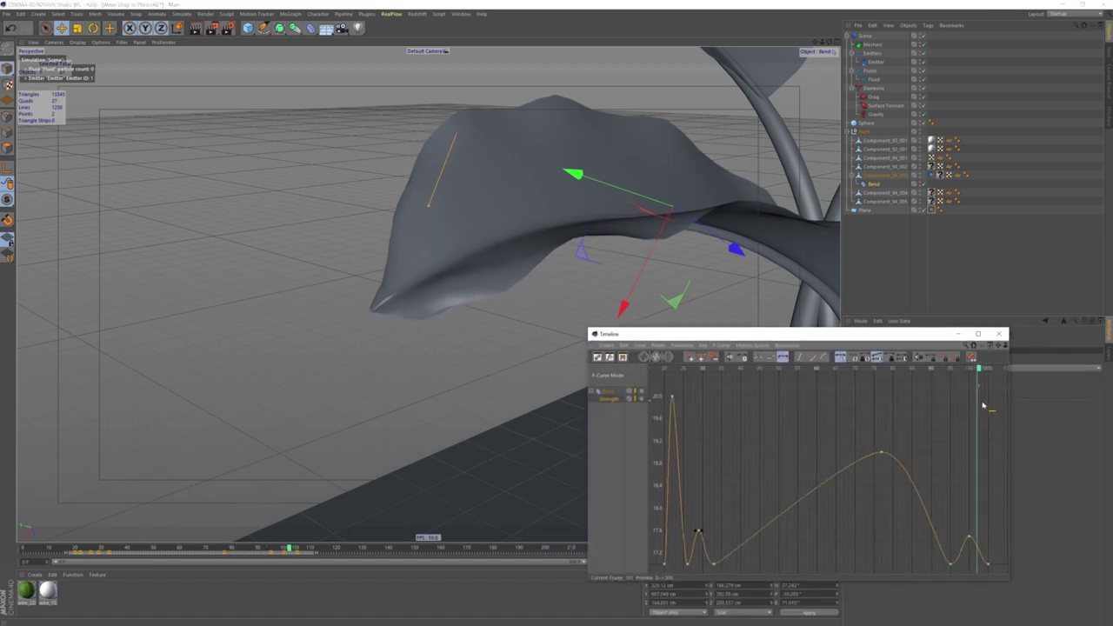
click(970, 538)
drag(971, 544, 971, 556)
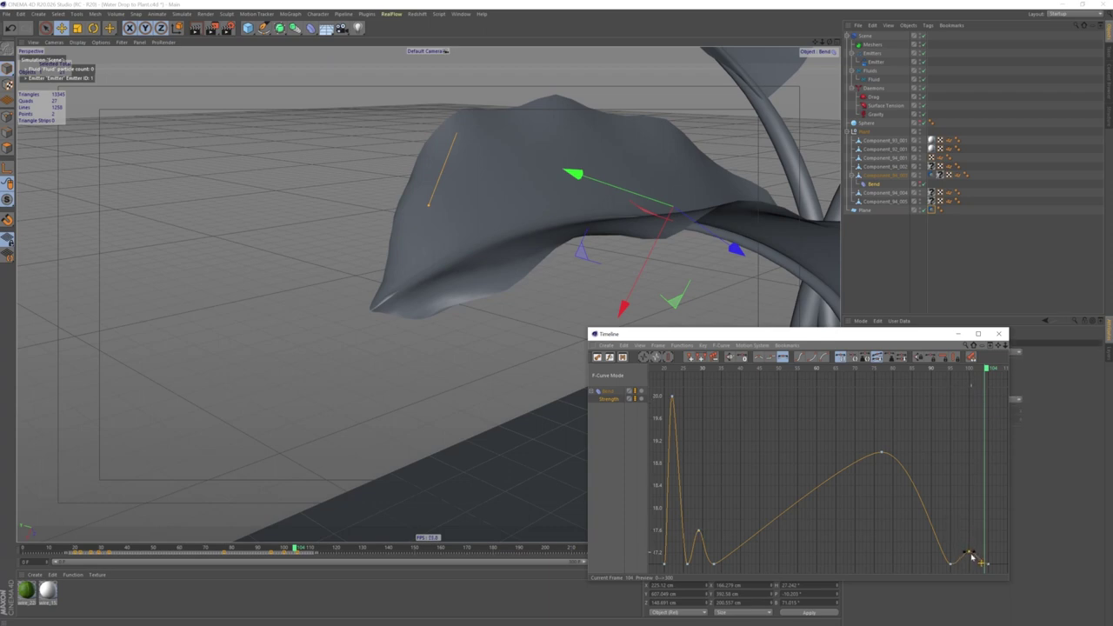
drag(816, 370, 722, 400)
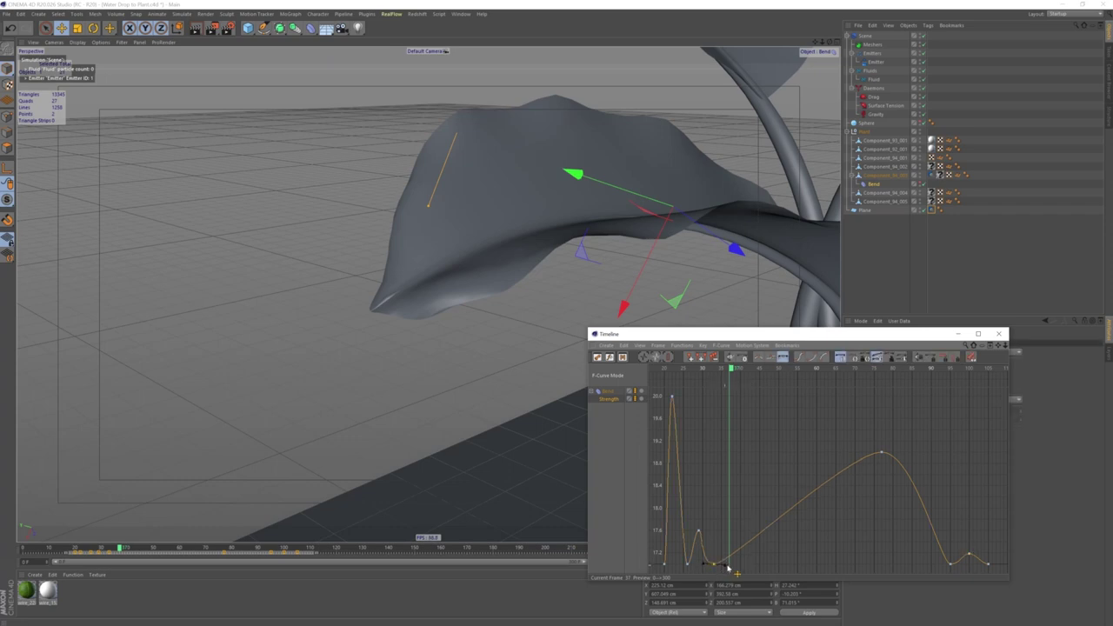
drag(724, 566, 727, 572)
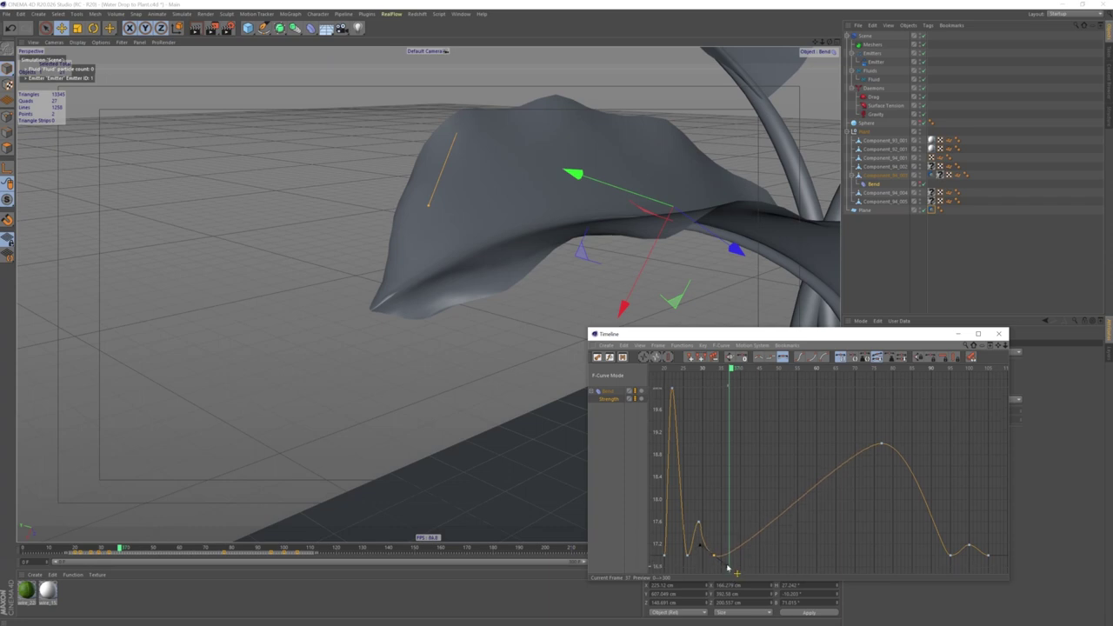
mouse_move(679, 370)
mouse_down()
mouse_move(882, 440)
mouse_move(1006, 373)
mouse_move(859, 447)
mouse_move(899, 447)
mouse_move(987, 565)
mouse_move(930, 558)
mouse_up()
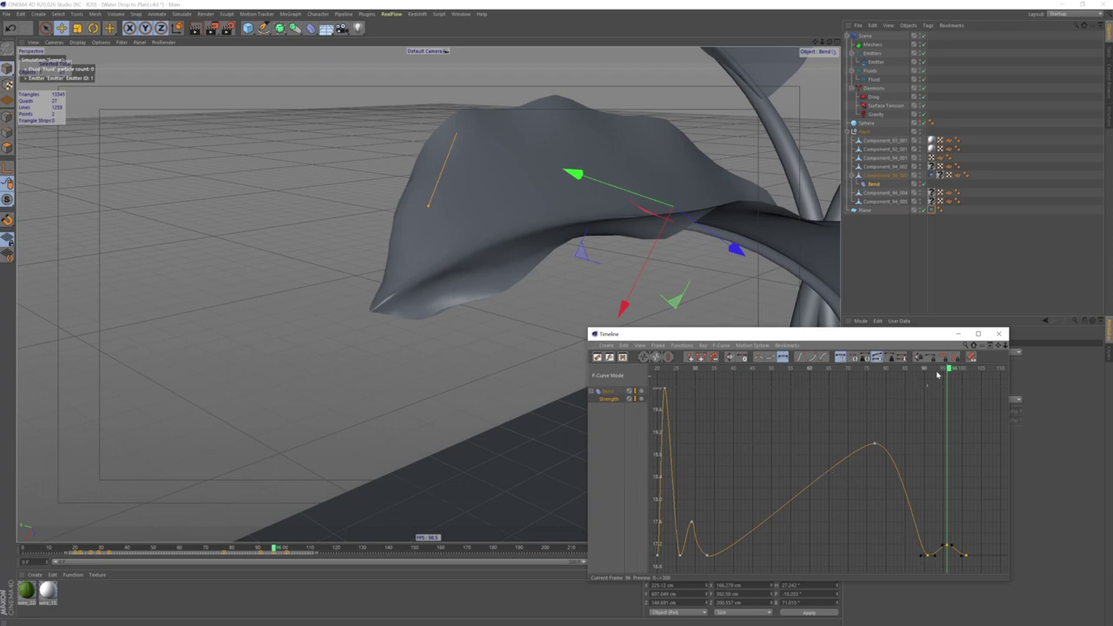
click(998, 334)
Replay the simulation from frame 0 to frame 94, then collapse the Plant group.
click(630, 561)
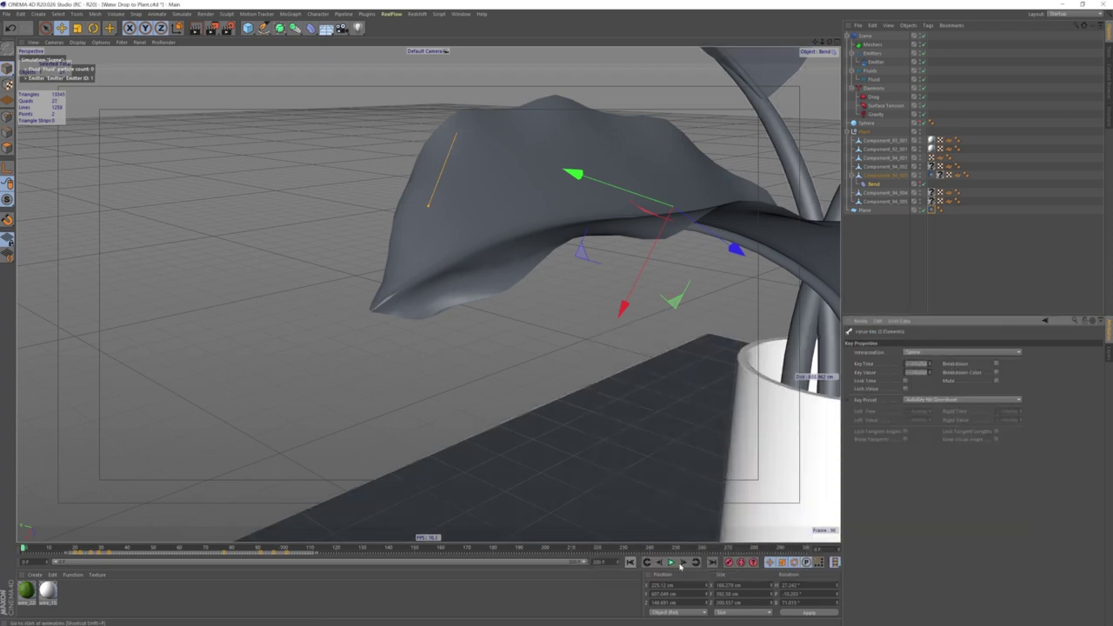
click(670, 562)
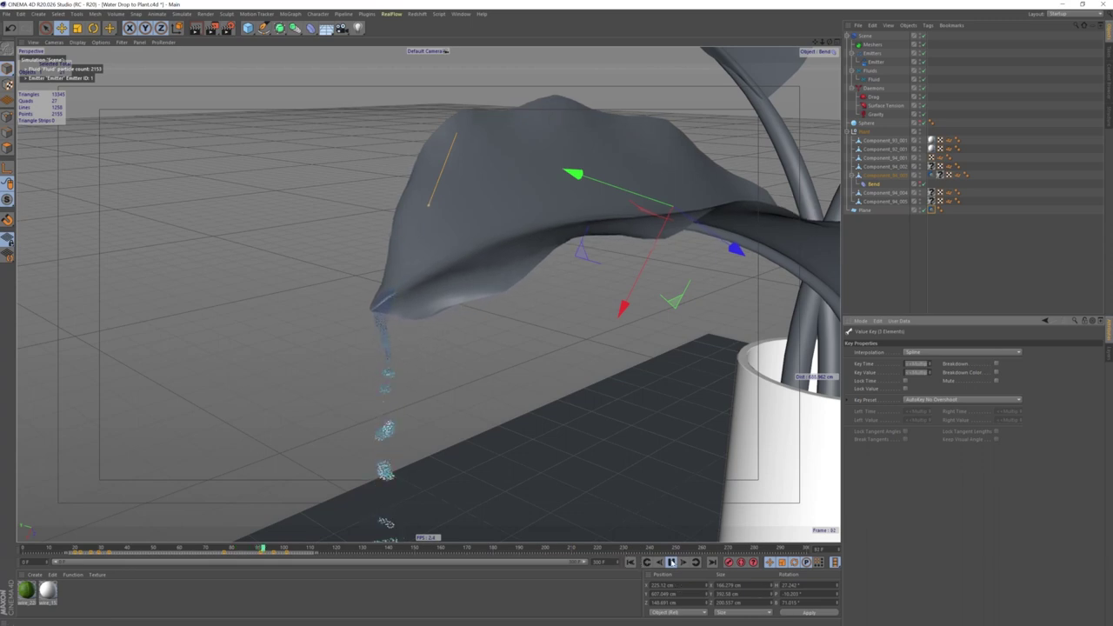
click(671, 562)
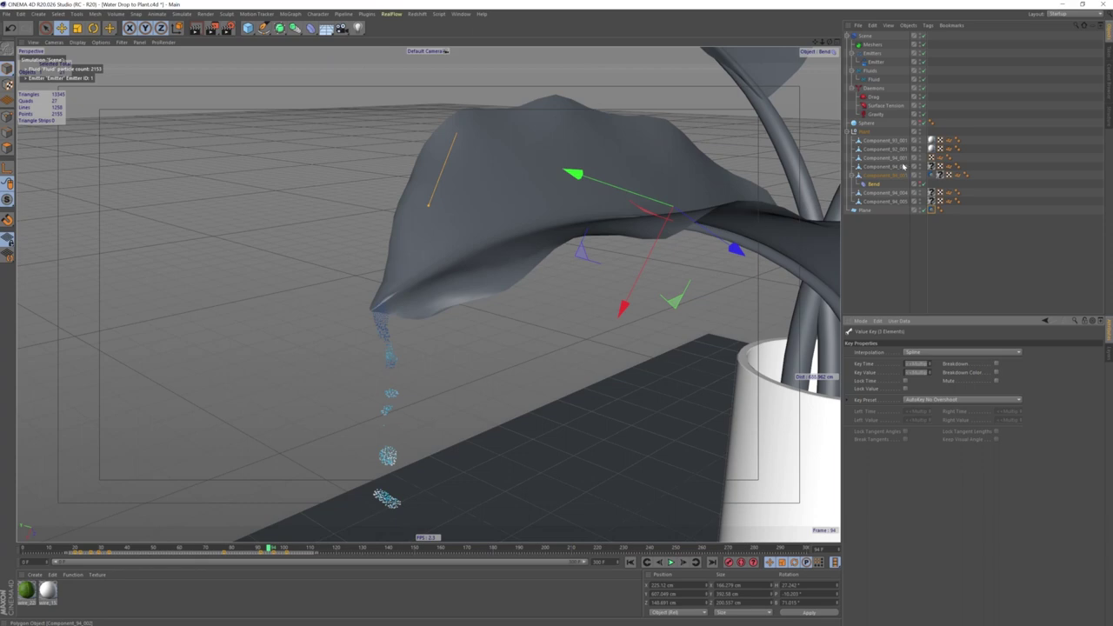
click(851, 132)
Clear the selection and bring up the RealFlow Scene's Cache settings in the Attribute Manager.
click(848, 296)
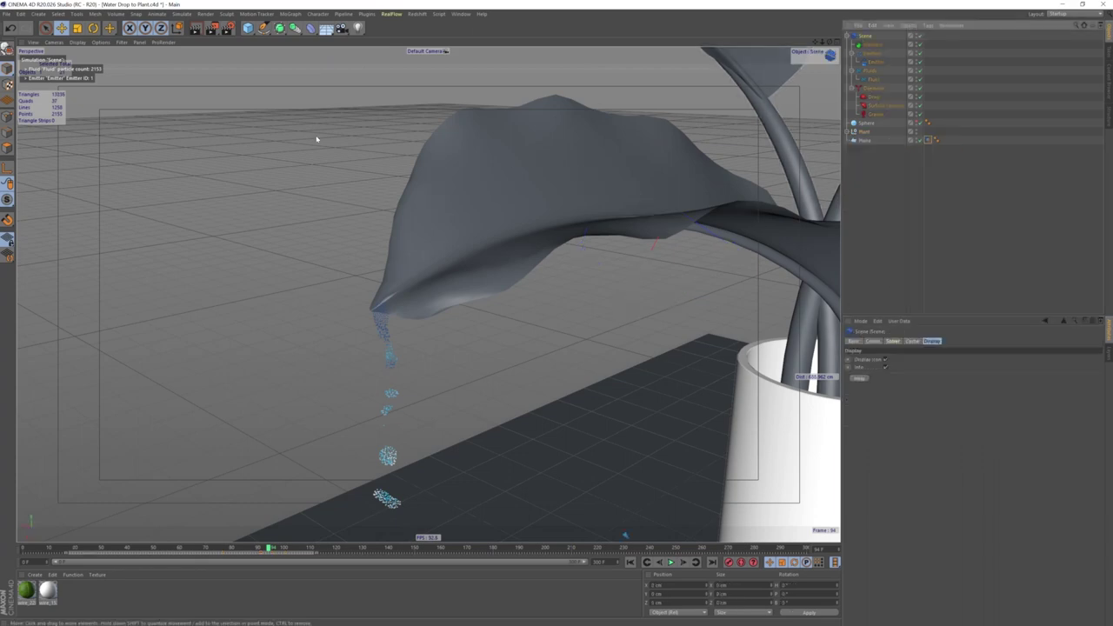
click(5, 14)
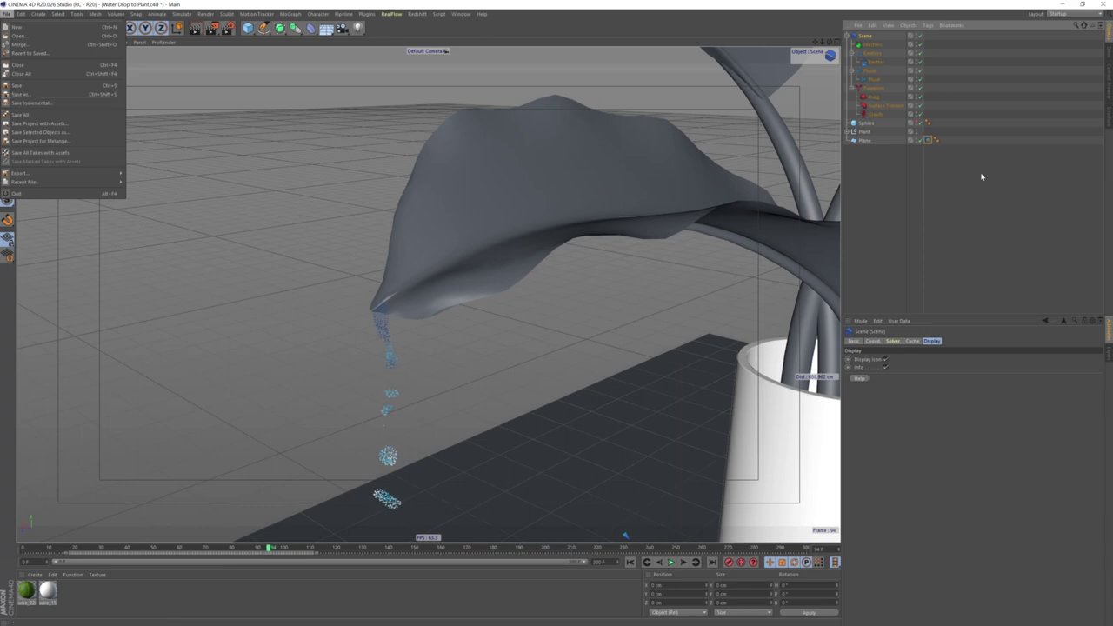
click(966, 227)
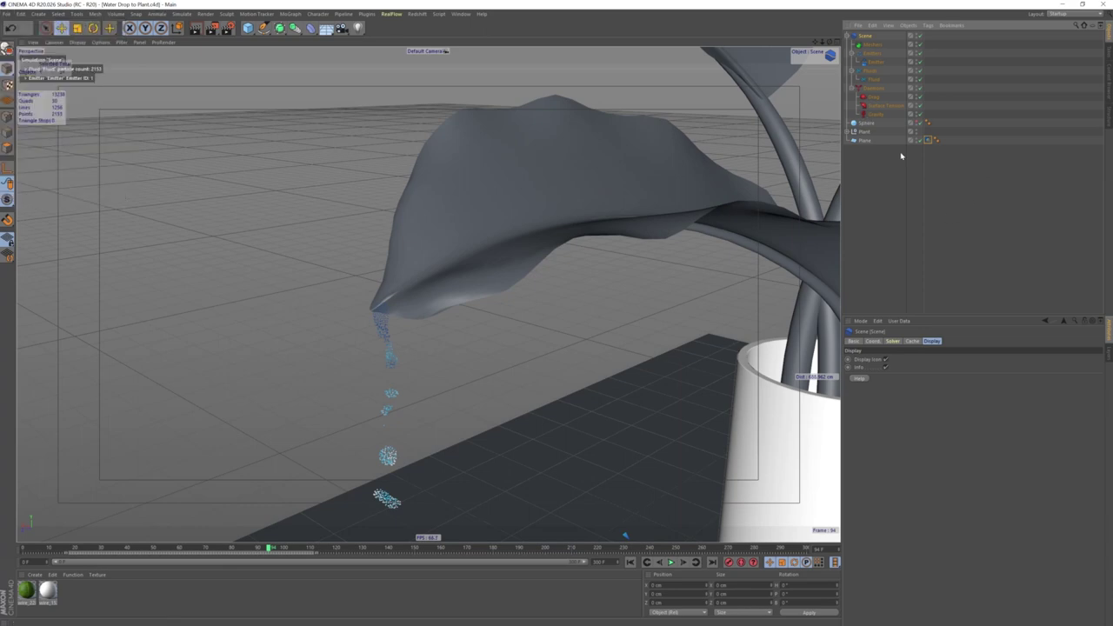
click(847, 36)
click(911, 340)
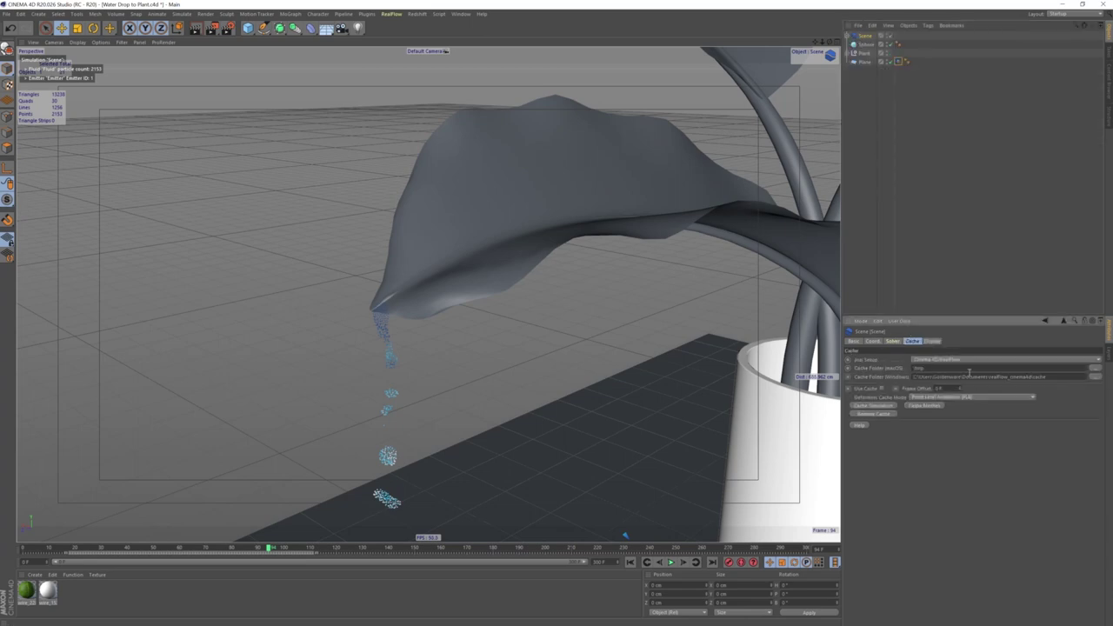
click(849, 35)
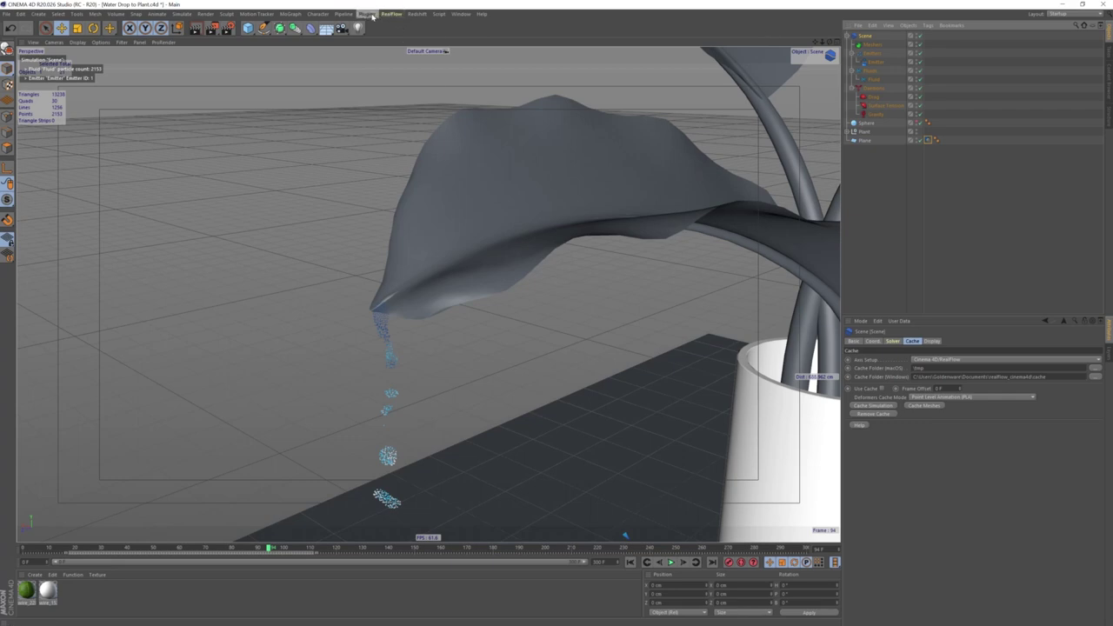
Add a RealFlow Mesher object under the Scene from the RealFlow plugin menu.
click(364, 14)
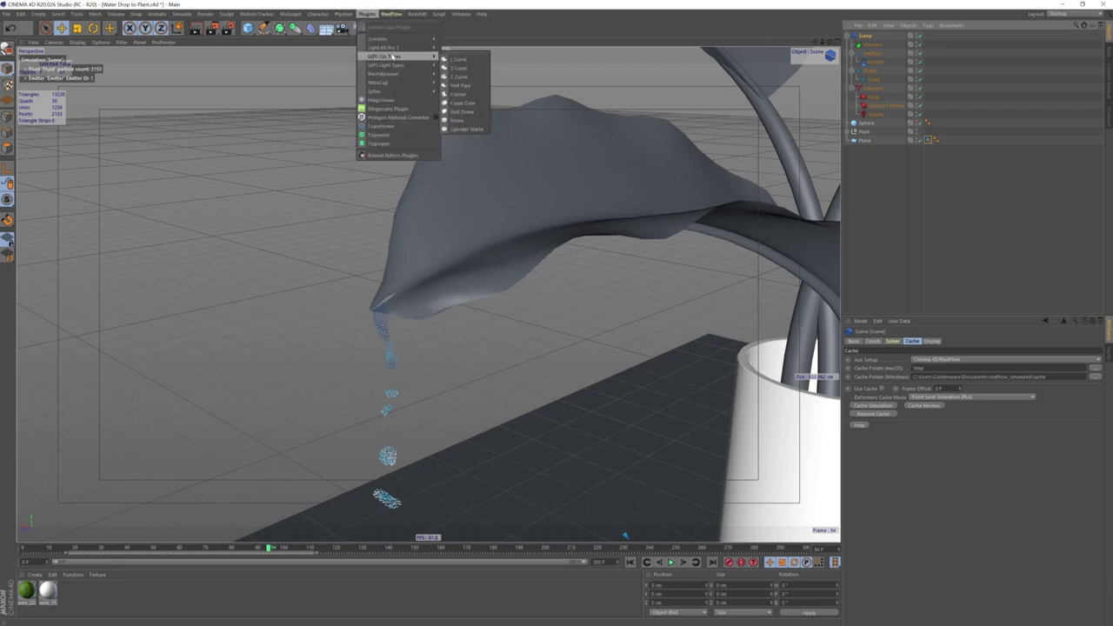
click(391, 14)
mouse_move(409, 44)
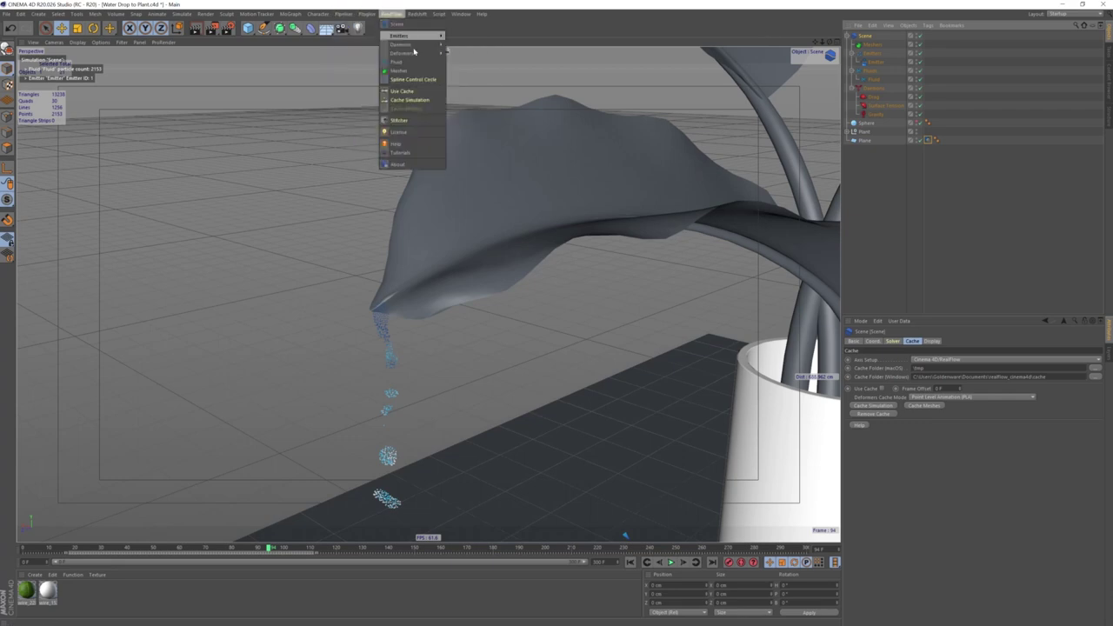
click(398, 70)
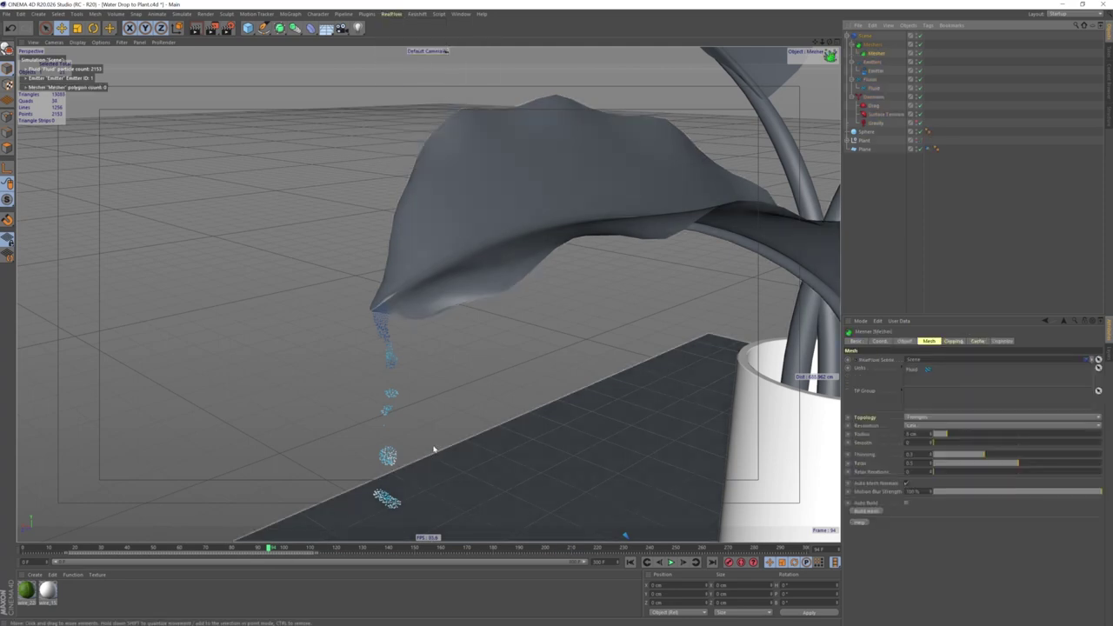
Build the fluid mesh and switch the viewport to Gouraud Shading (Lines).
mouse_move(418, 395)
alt+mouse_down()
mouse_move(420, 415)
mouse_move(496, 435)
alt+mouse_up()
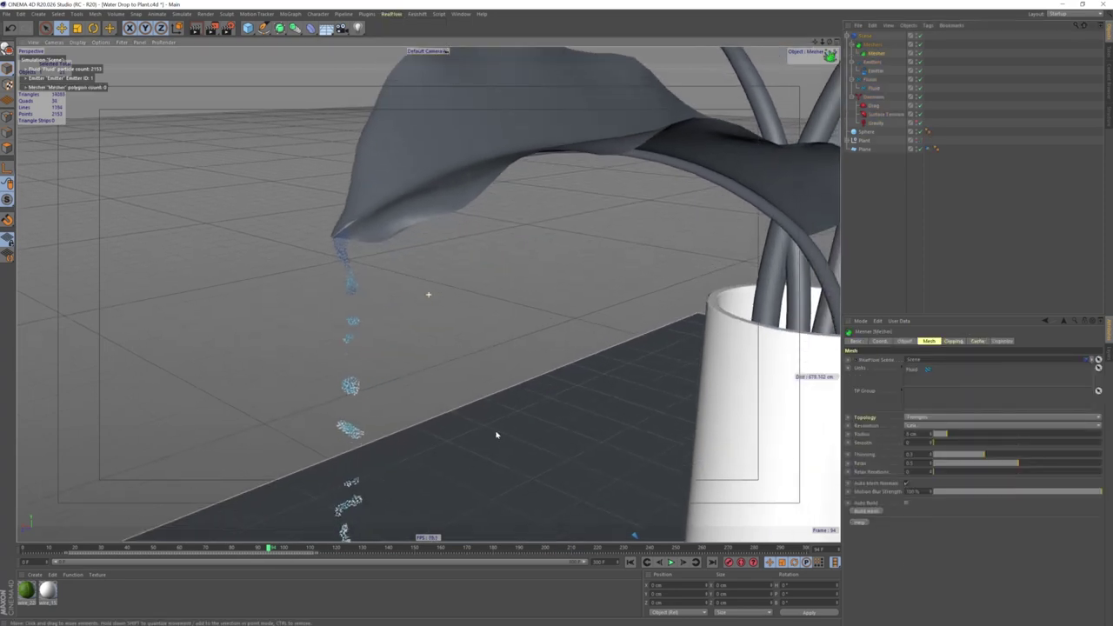
click(871, 513)
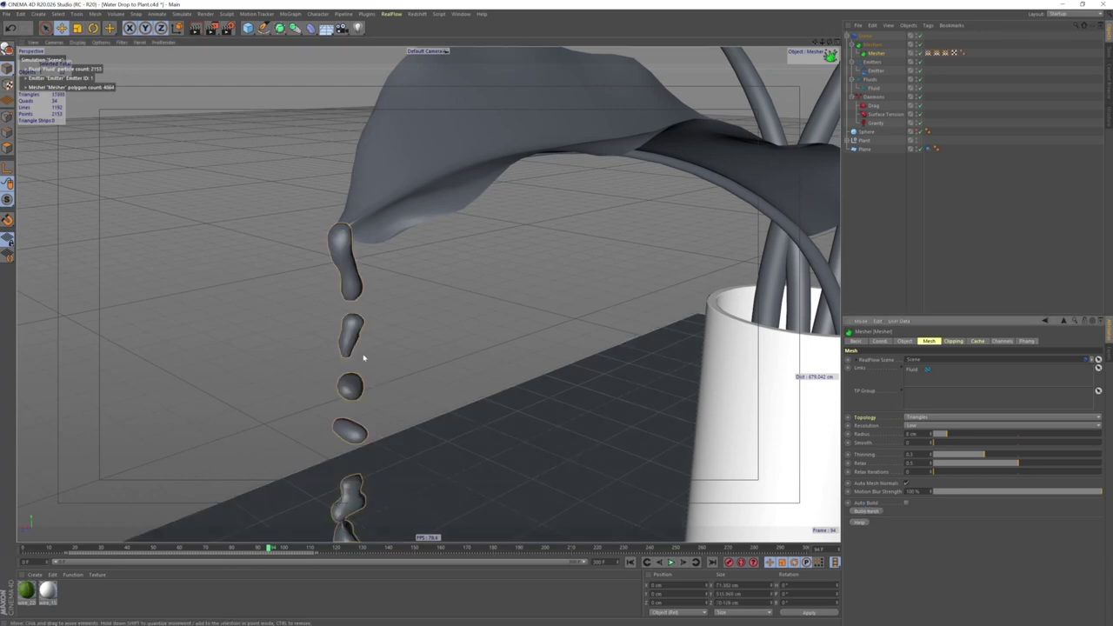
alt+middle_drag(362, 360, 439, 355)
alt+drag(440, 355, 408, 356)
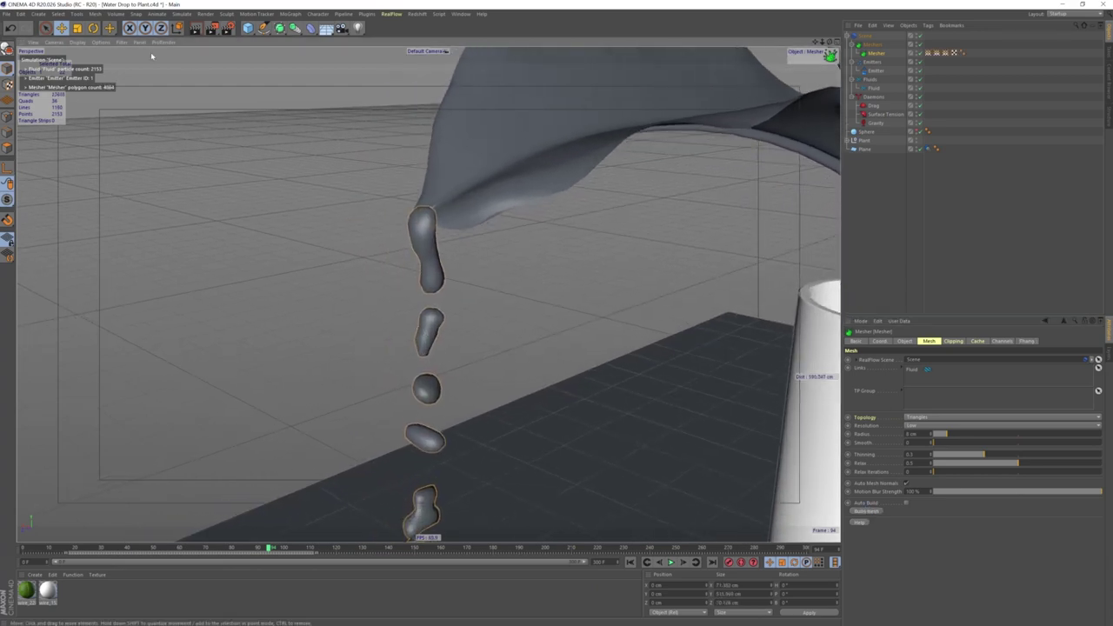
click(80, 44)
click(96, 63)
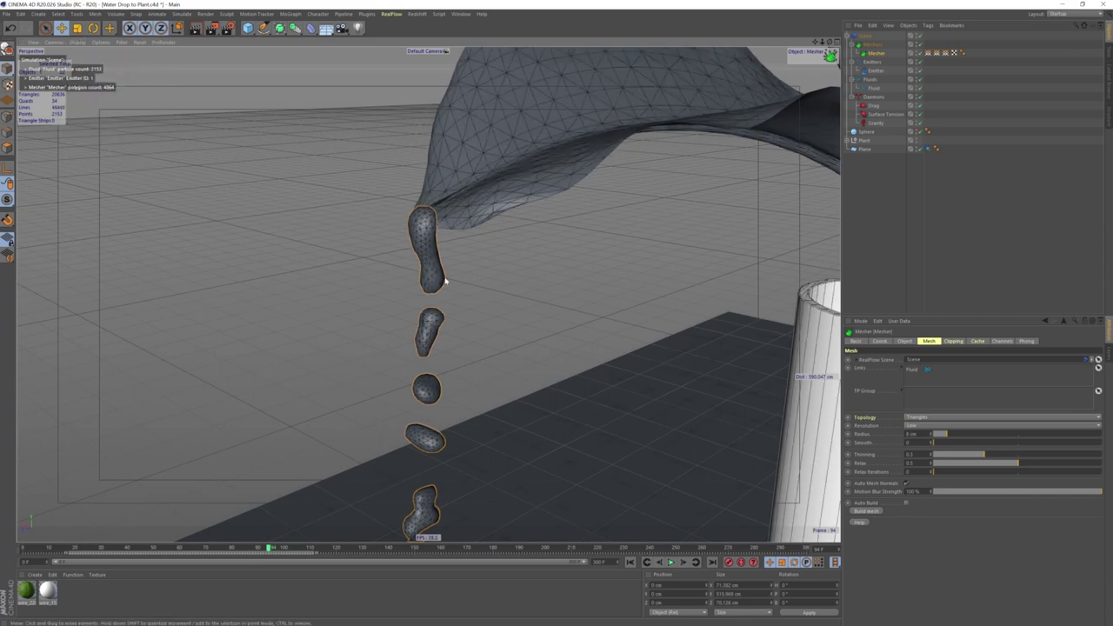
Raise the Mesher's Smooth to 2, adjust its Radius, and rebuild the droplet mesh.
click(905, 441)
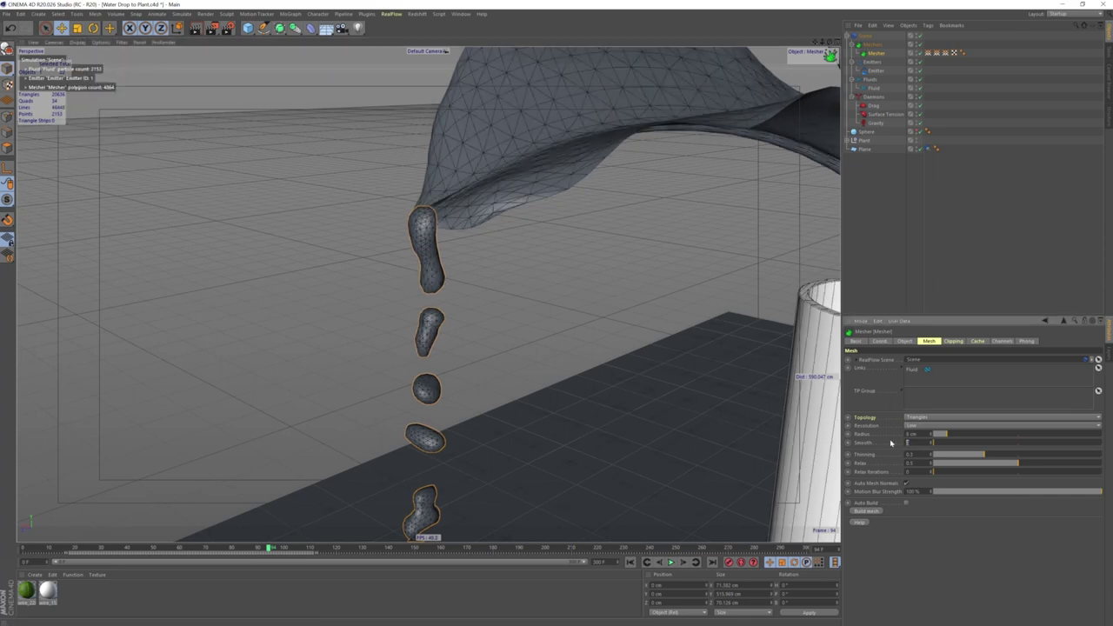
key(Return)
click(907, 503)
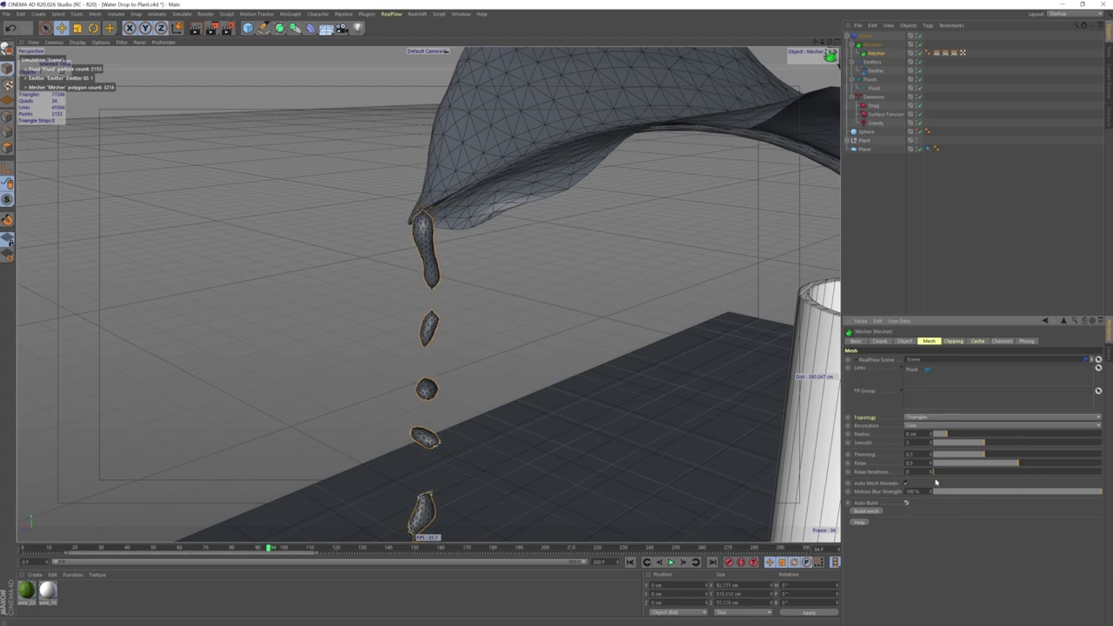
key(ctrl+z)
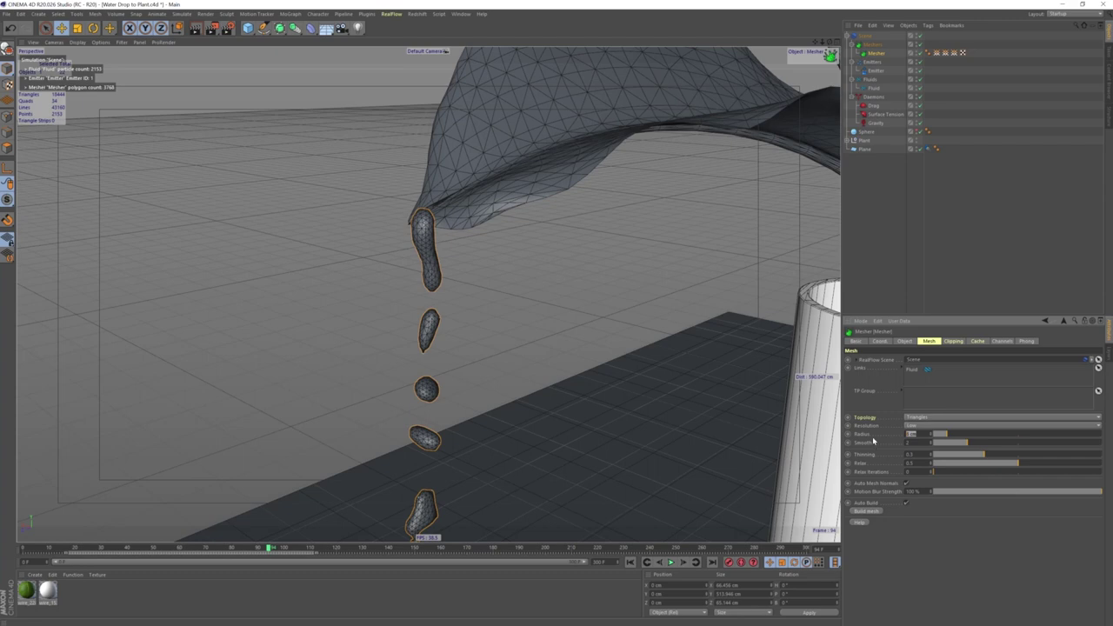
key(ctrl+z)
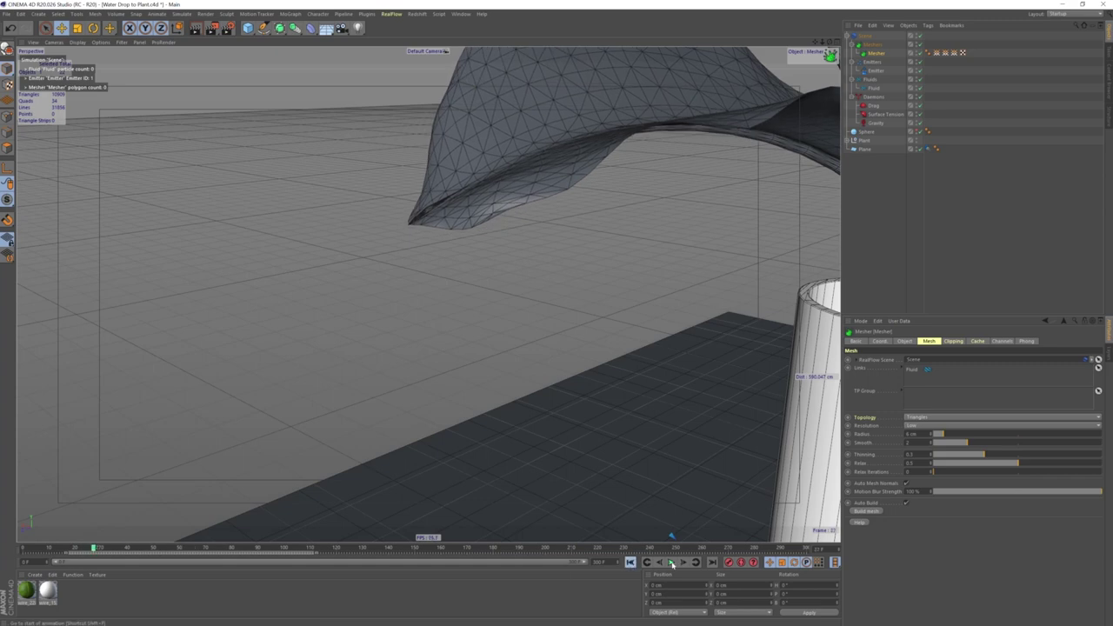
click(629, 562)
click(670, 562)
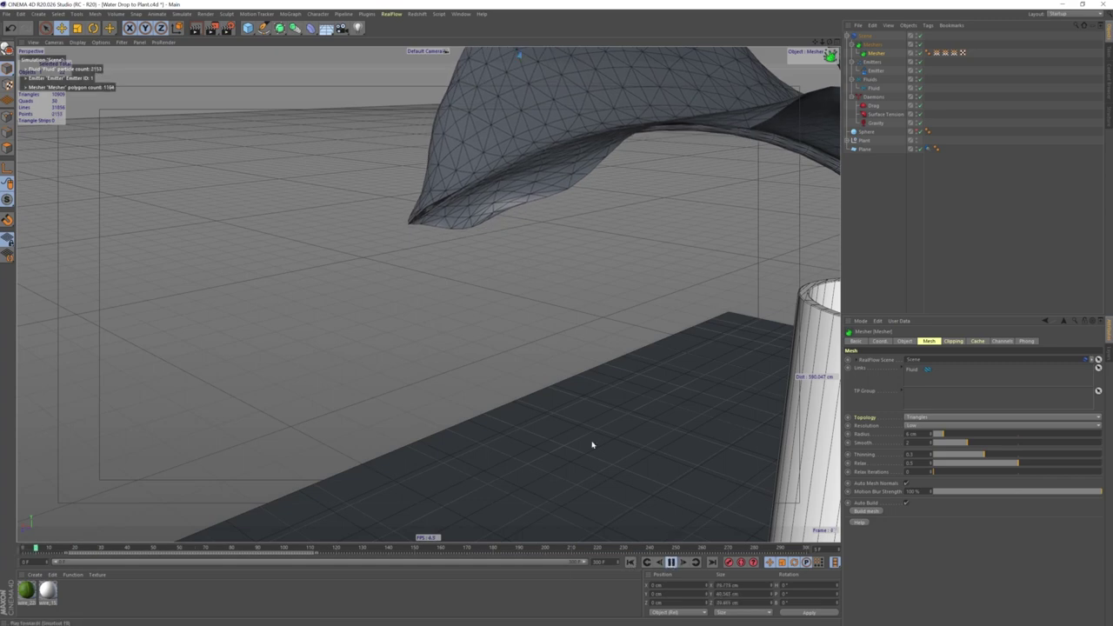
alt+drag(525, 342, 501, 372)
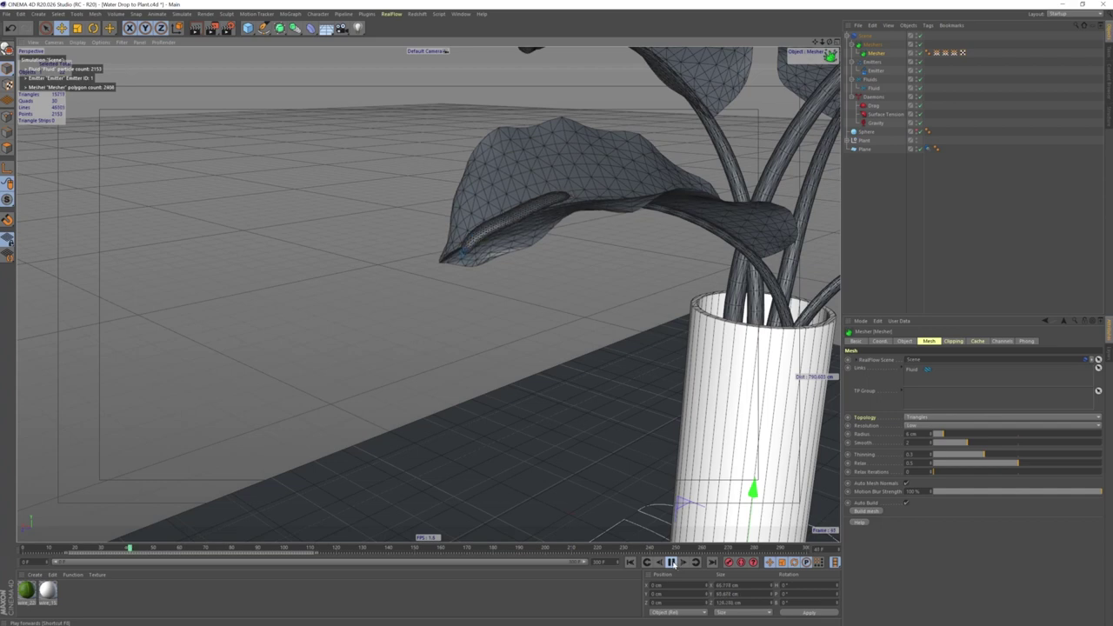
click(671, 562)
mouse_move(504, 261)
alt+mouse_down()
mouse_move(654, 210)
mouse_move(551, 216)
mouse_move(551, 238)
mouse_move(591, 243)
mouse_move(584, 261)
mouse_move(536, 245)
alt+mouse_up()
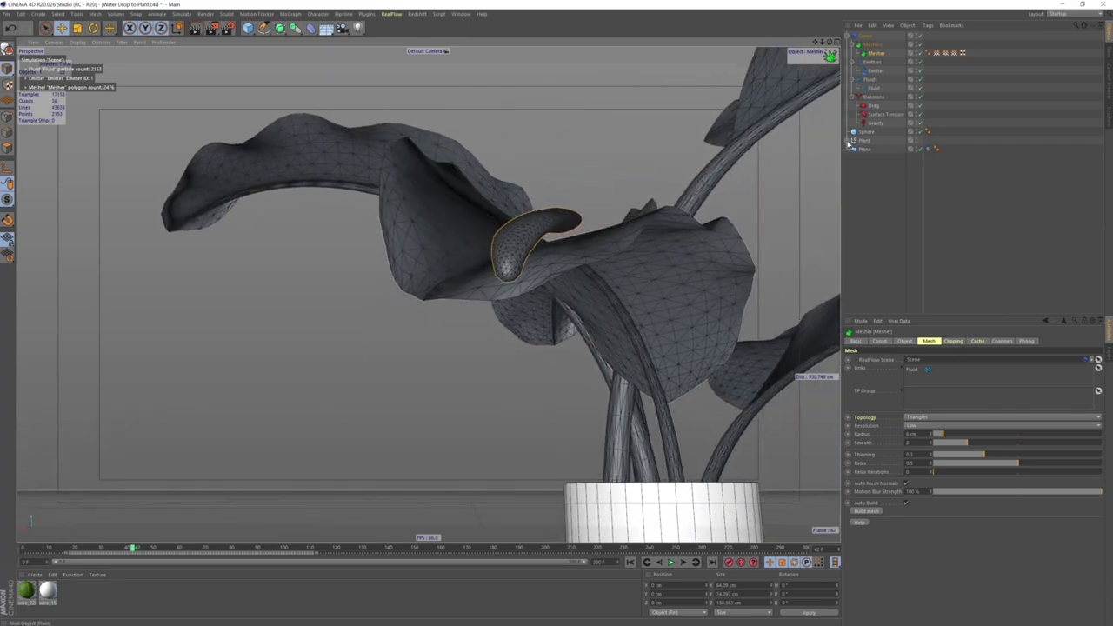
Set the leaf's RF Collider Collision Distance to 0.1 cm.
click(851, 141)
click(932, 201)
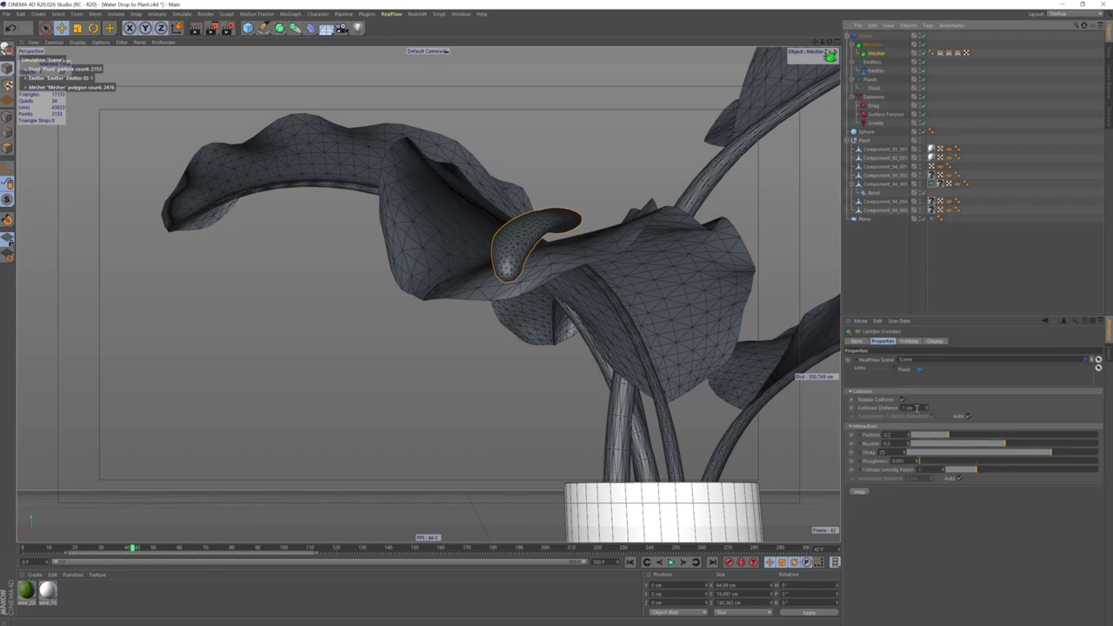
click(917, 408)
text(0.1)
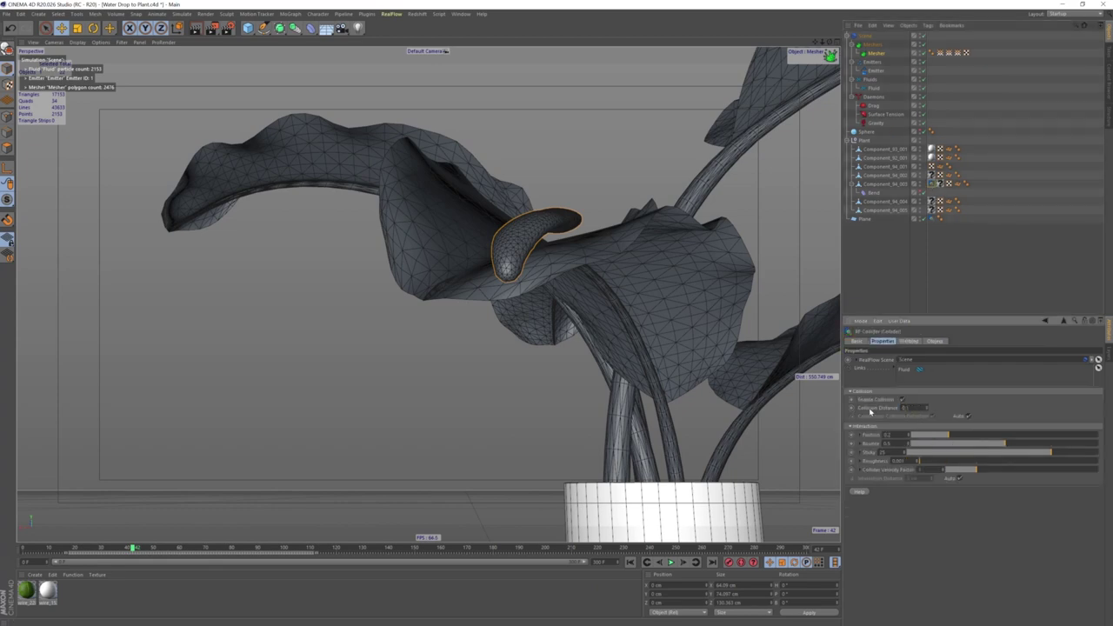
Replay the simulation from the start and orbit around the drop resting on the leaf.
click(630, 562)
click(670, 563)
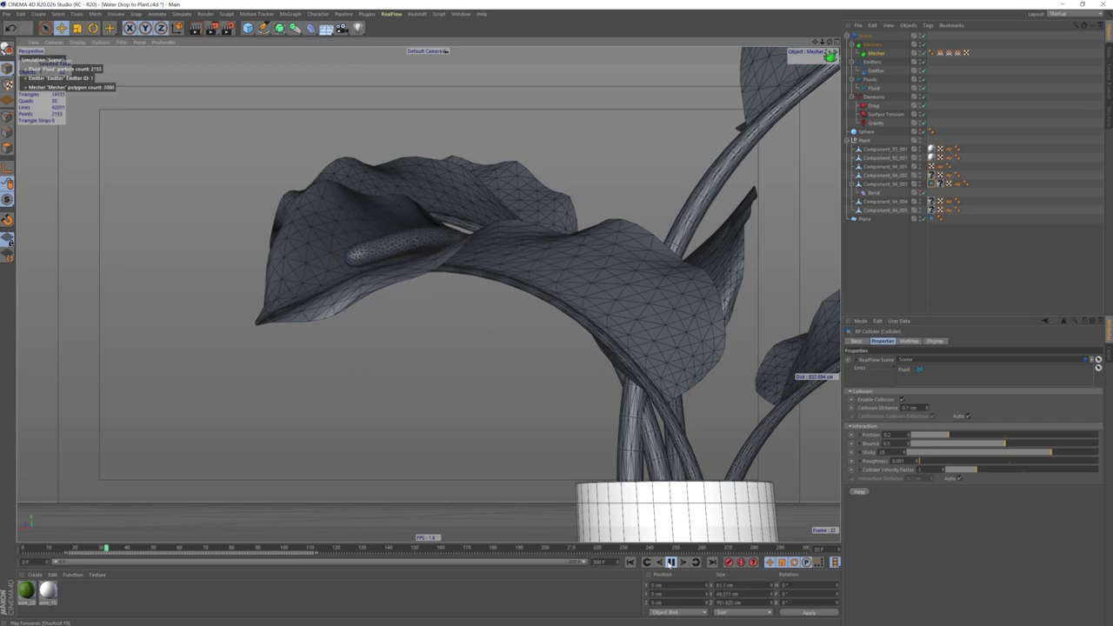
click(671, 562)
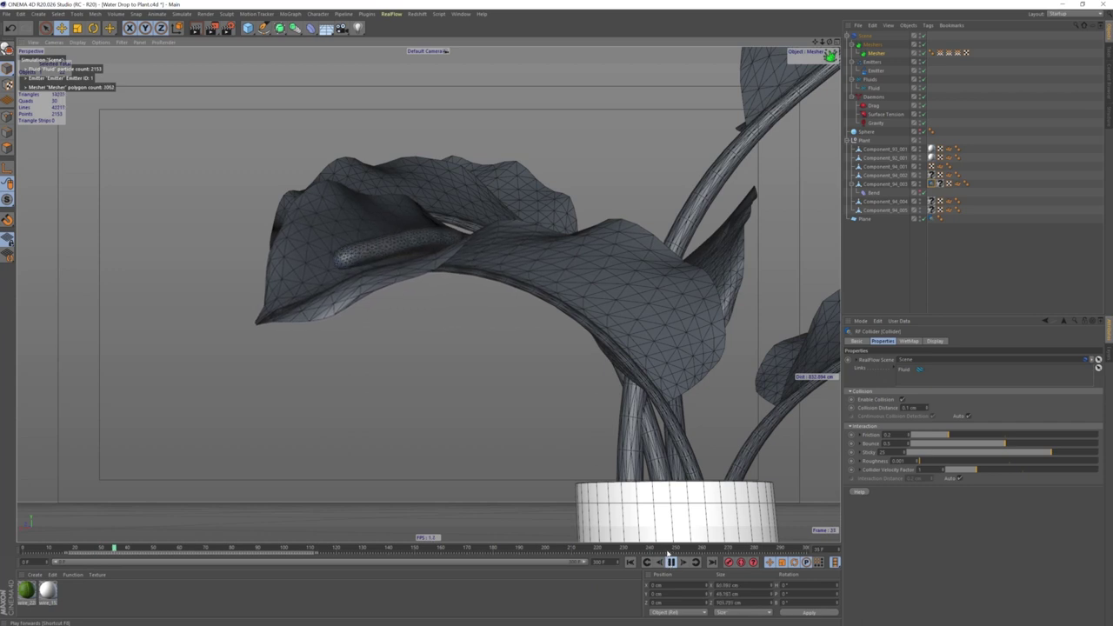
click(374, 251)
alt+drag(374, 250, 476, 268)
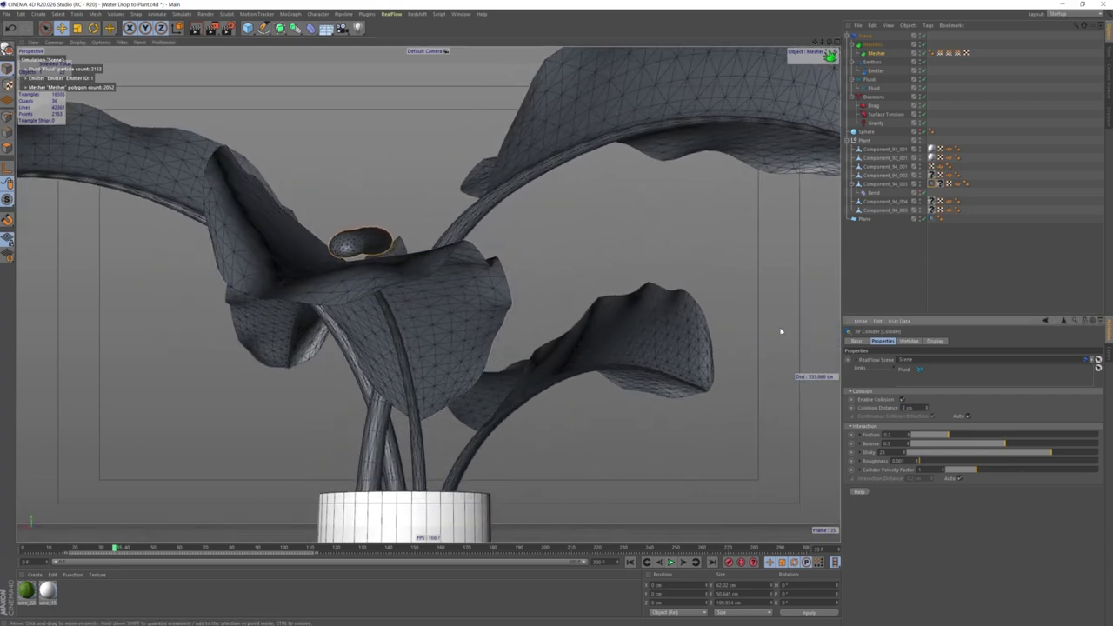
Replay the drop from frame 0, tilt the view, and select Component_94_003.
click(630, 561)
click(671, 562)
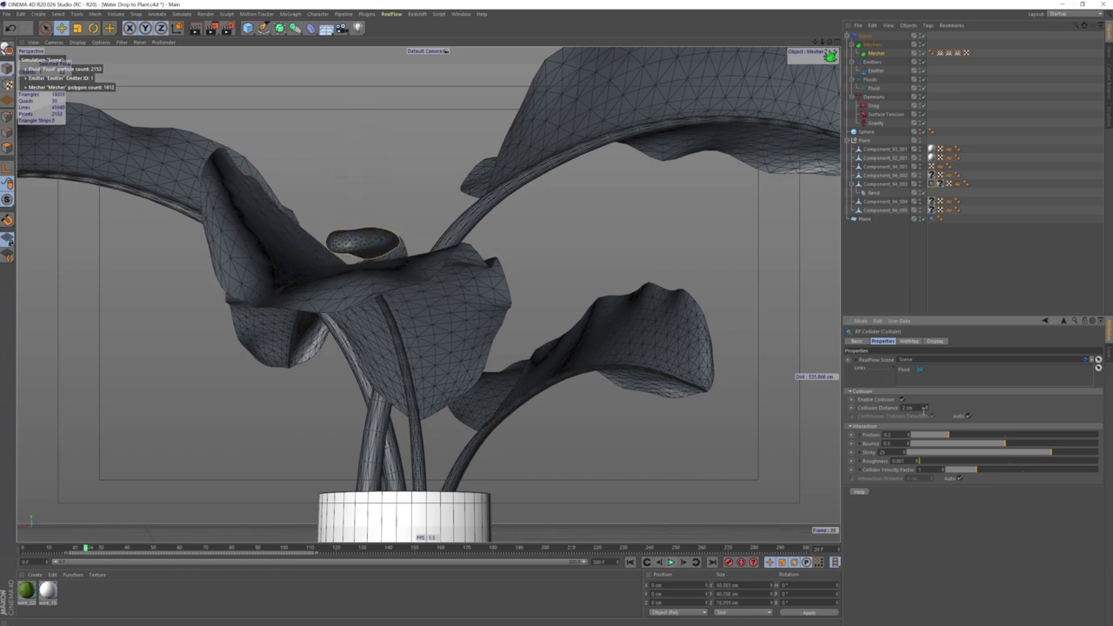
click(631, 562)
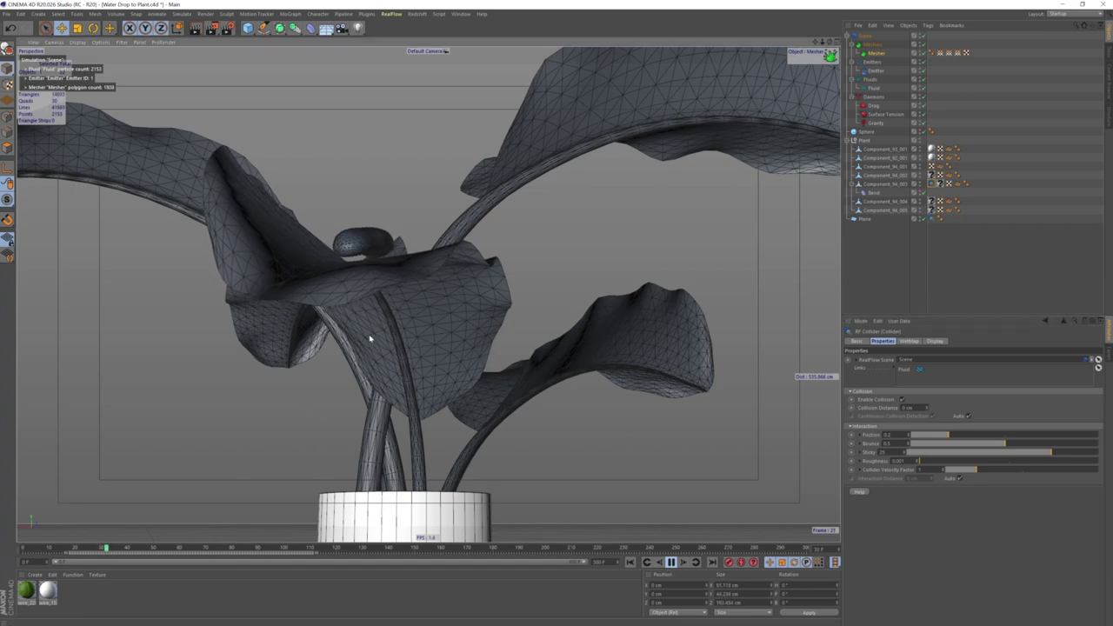
alt+drag(372, 323, 374, 348)
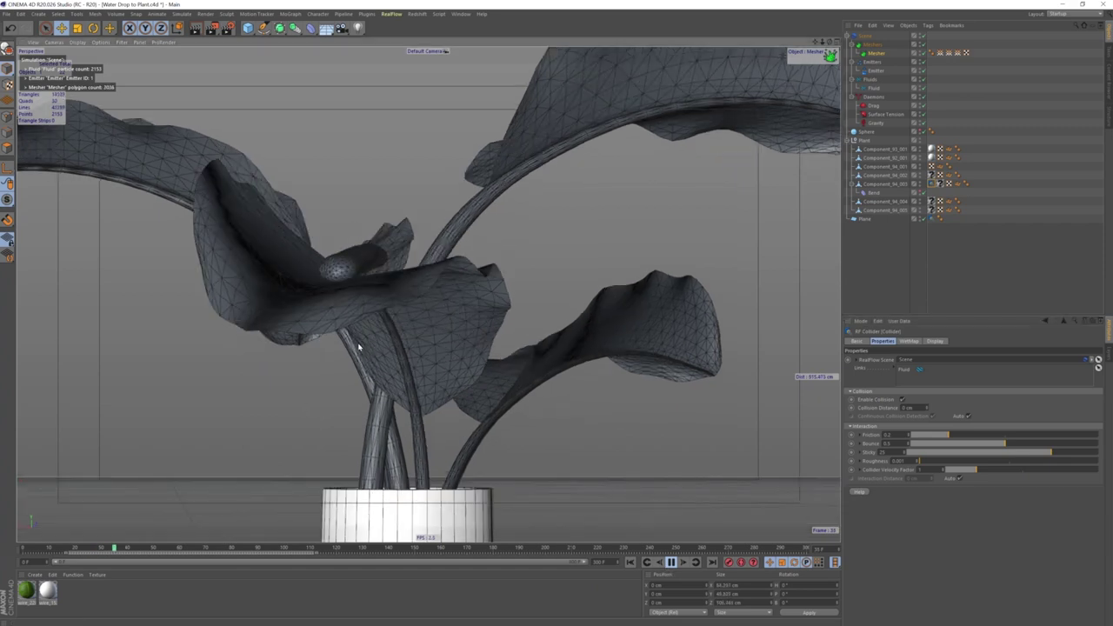
click(360, 347)
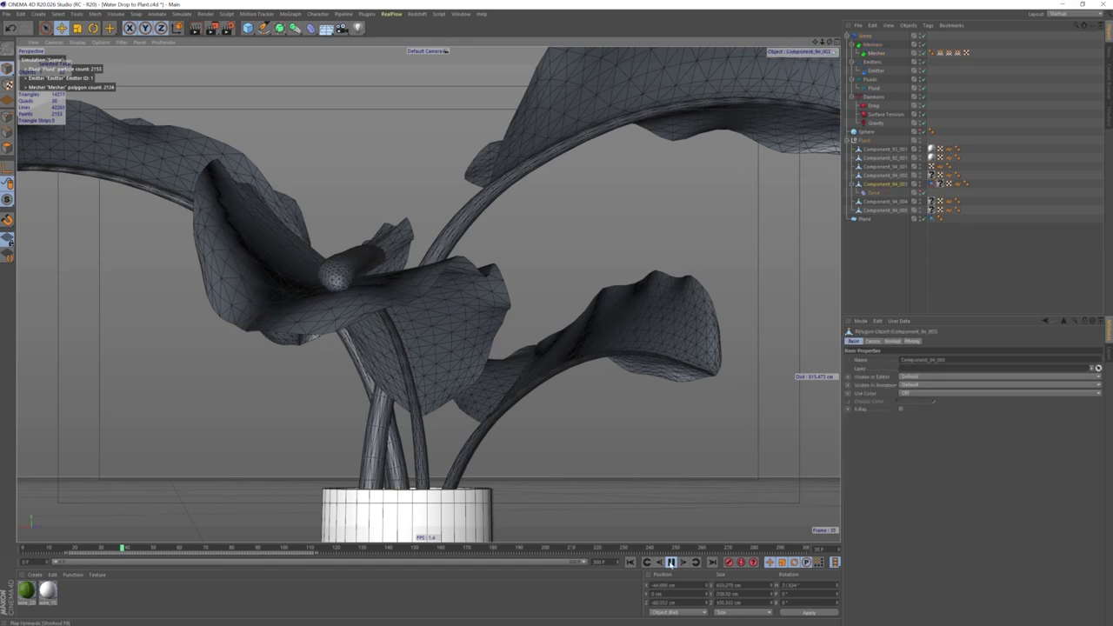
Stop playback and set the leaf's RF Collider Collision Distance back to 1 cm.
key(F8)
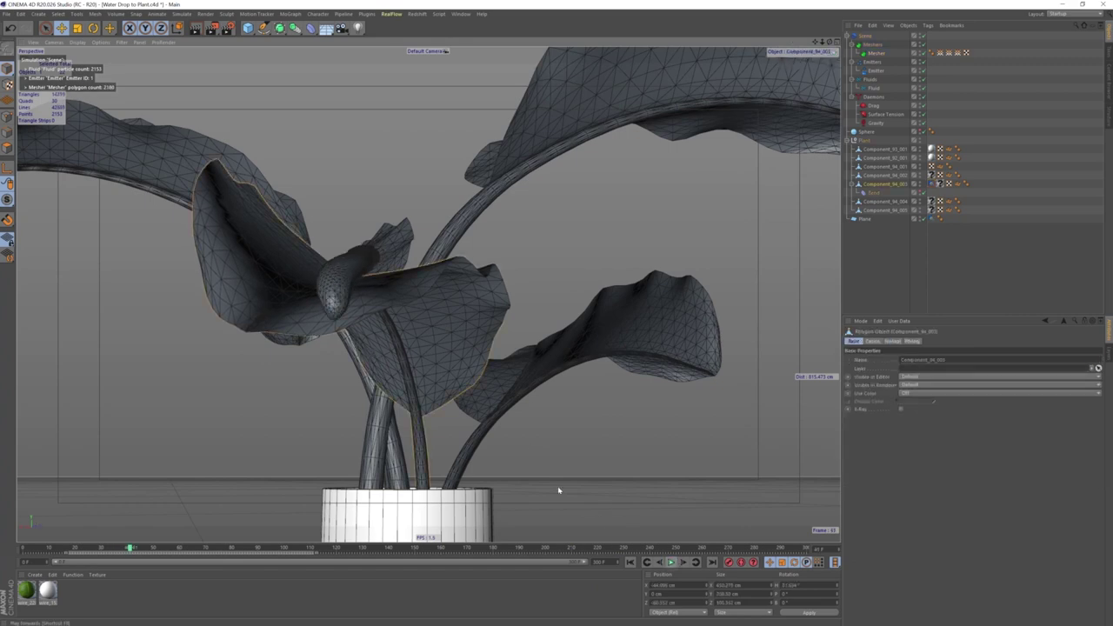
mouse_move(557, 483)
alt+mouse_down()
mouse_move(389, 384)
mouse_move(532, 416)
mouse_move(840, 257)
alt+mouse_up()
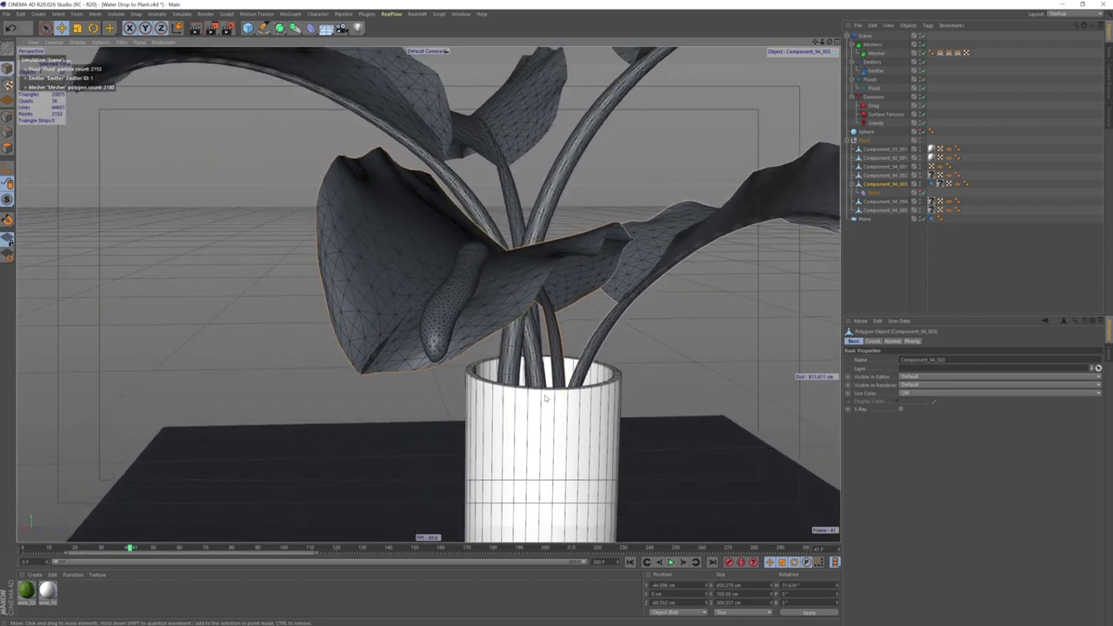
click(932, 186)
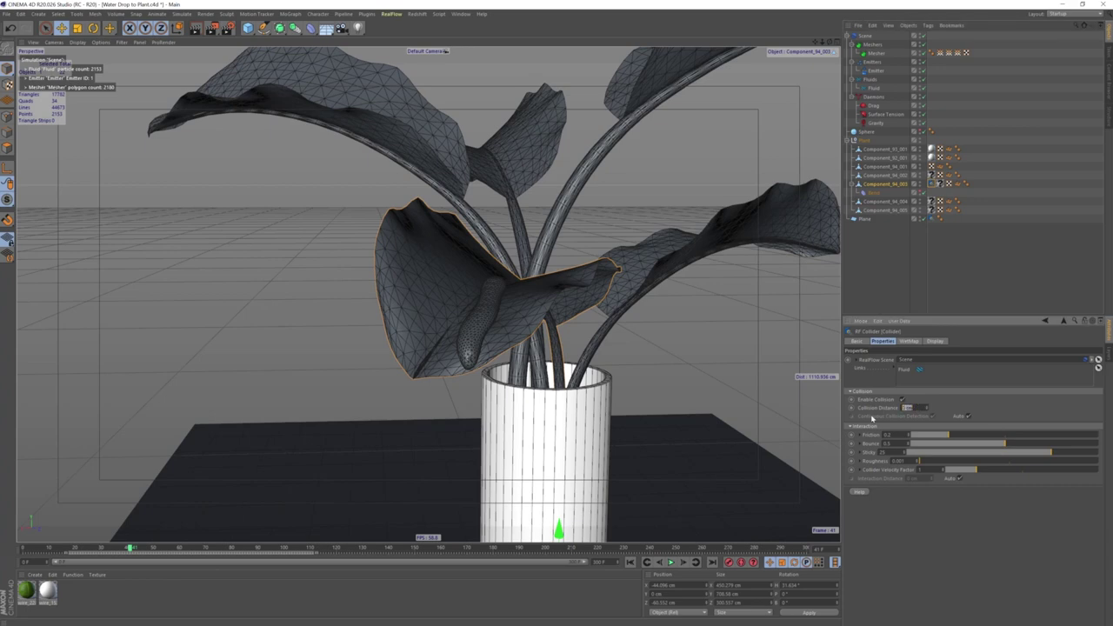
mouse_move(427, 293)
alt+mouse_down()
mouse_move(549, 378)
mouse_move(269, 320)
alt+mouse_up()
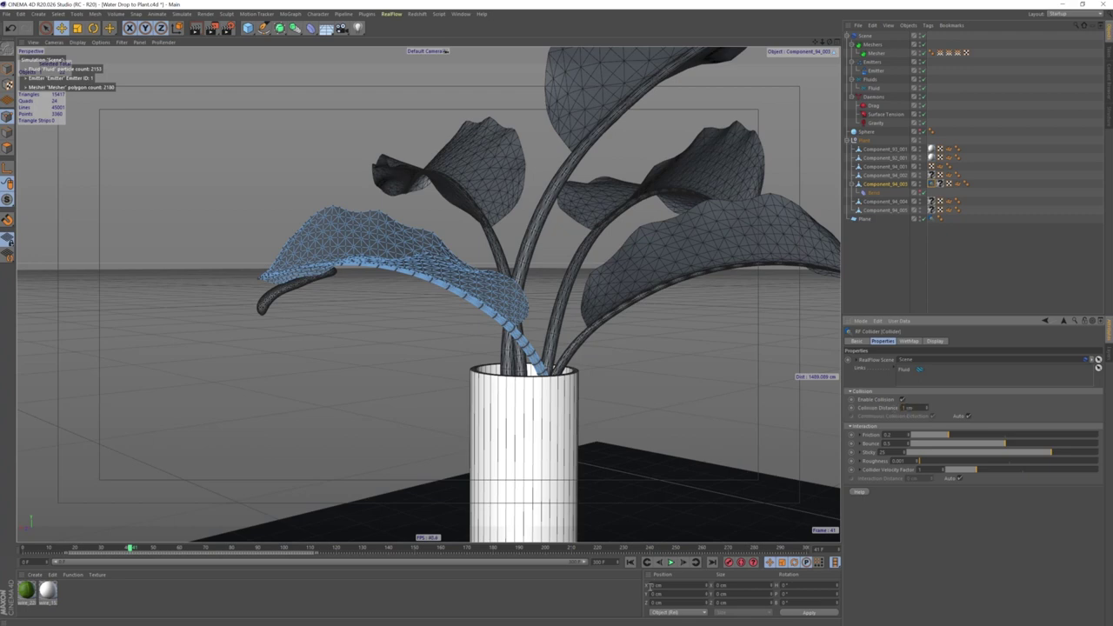
Rewind to frame 0, raise the drop Sphere higher along Y, and play the simulation.
click(630, 562)
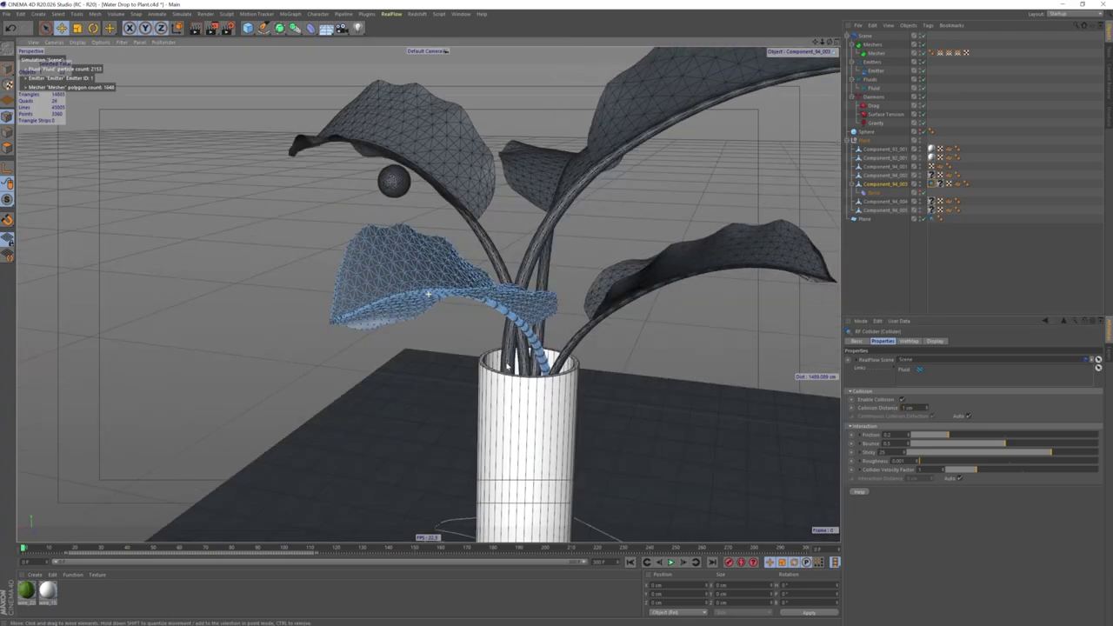
alt+drag(455, 343, 486, 287)
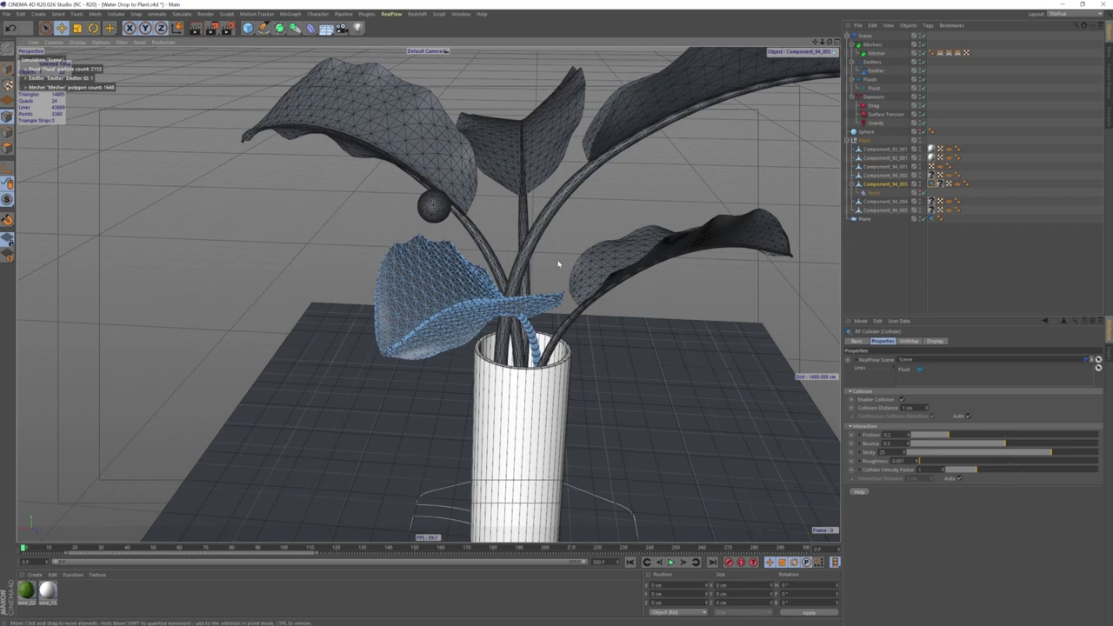
alt+drag(567, 261, 482, 258)
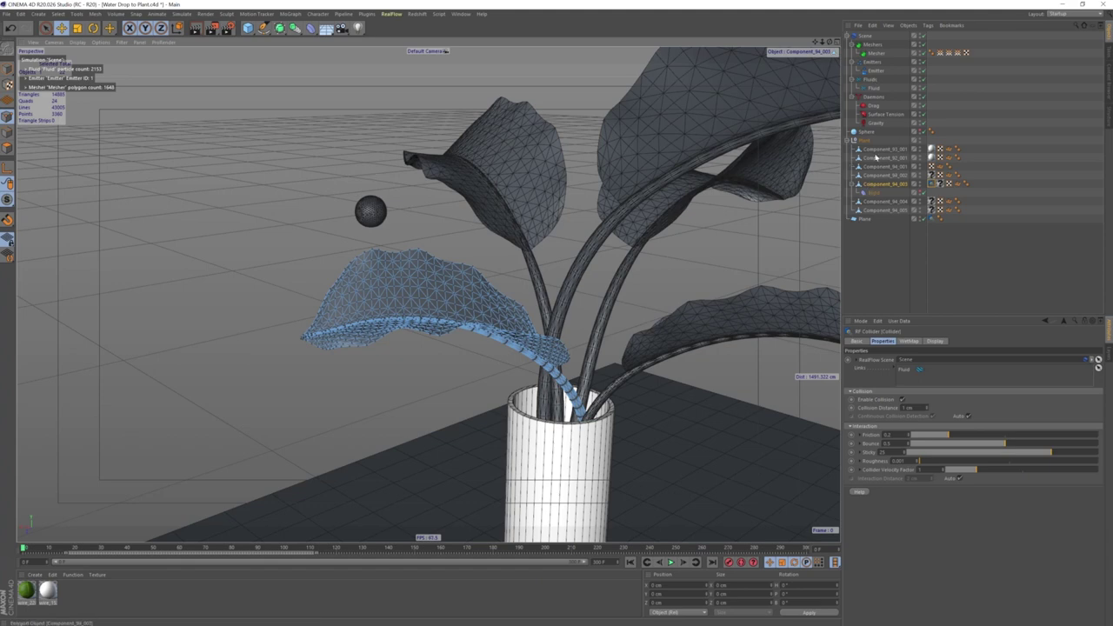
click(867, 130)
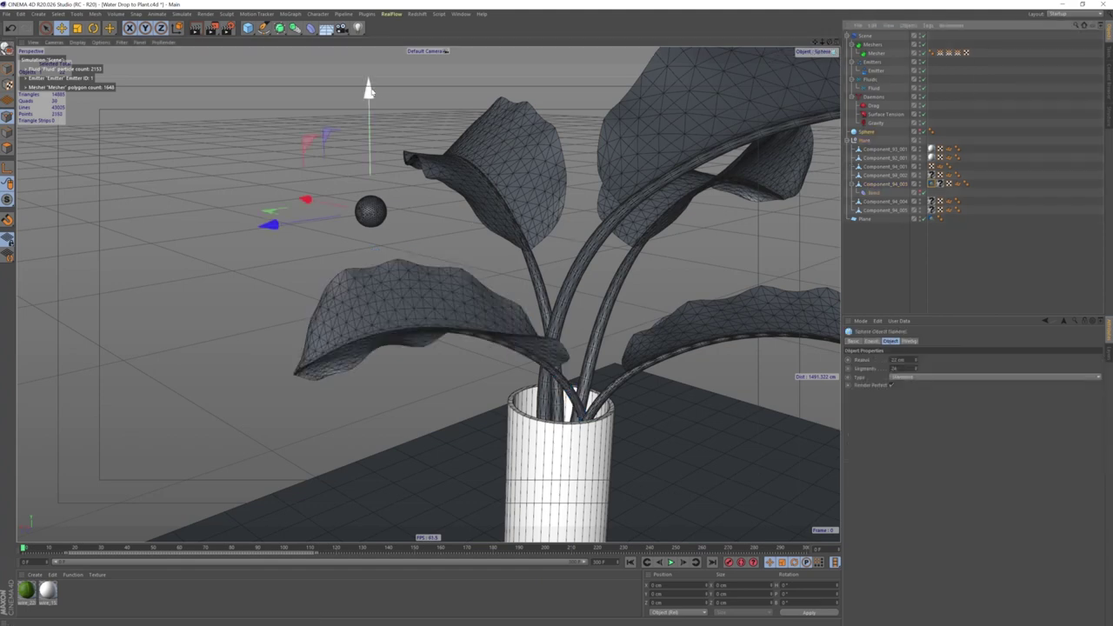
drag(368, 87, 369, 45)
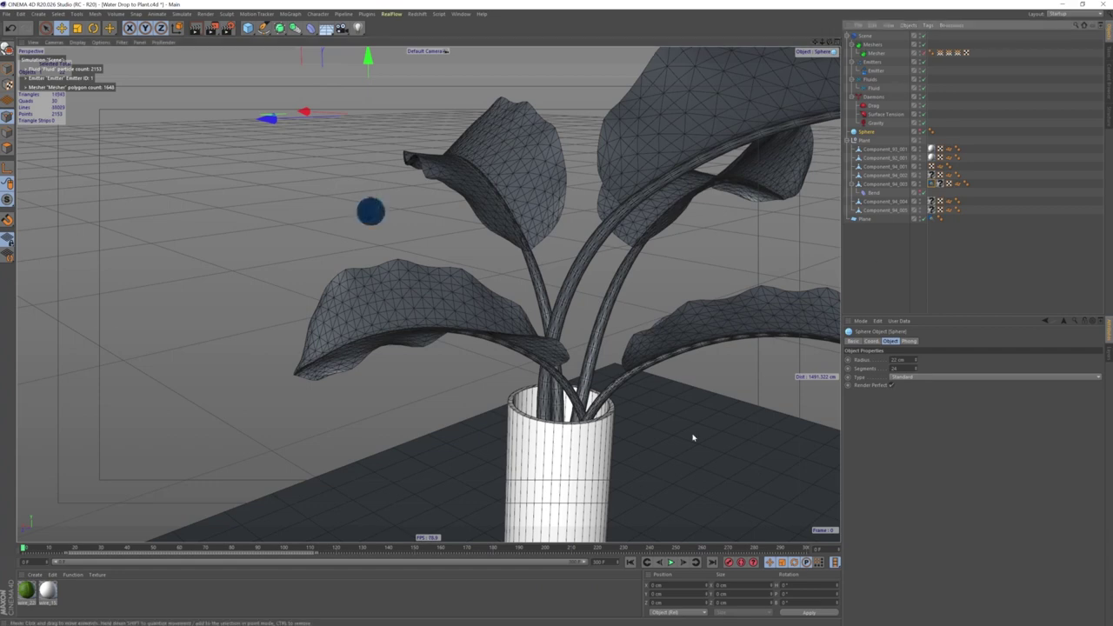
click(670, 562)
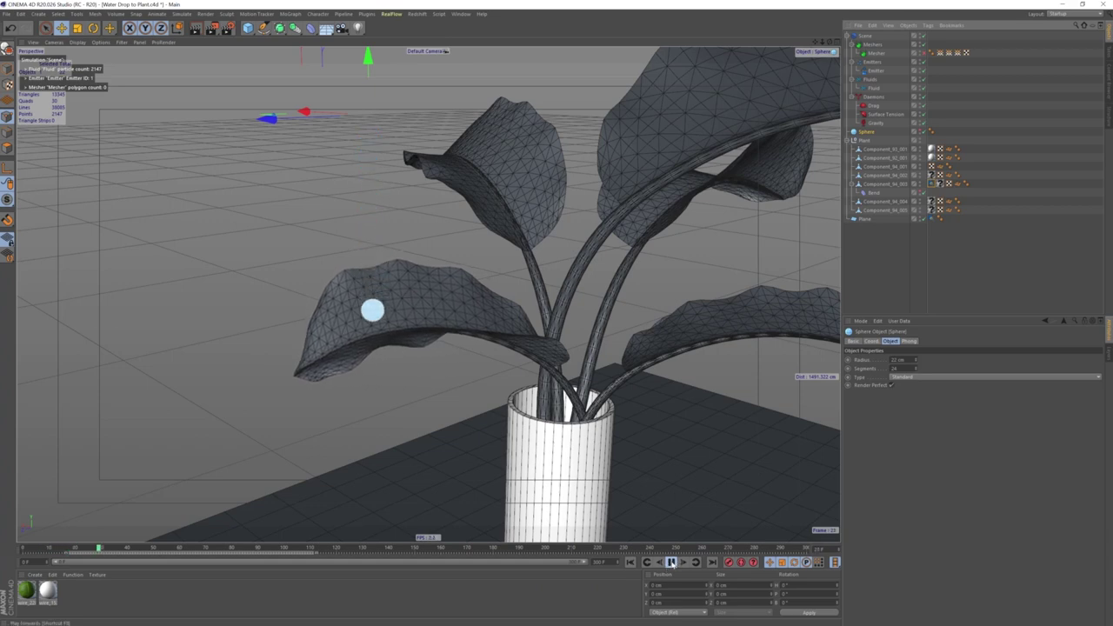
Stop playback and select the Bend deformer's animation keys in the timeline.
click(671, 562)
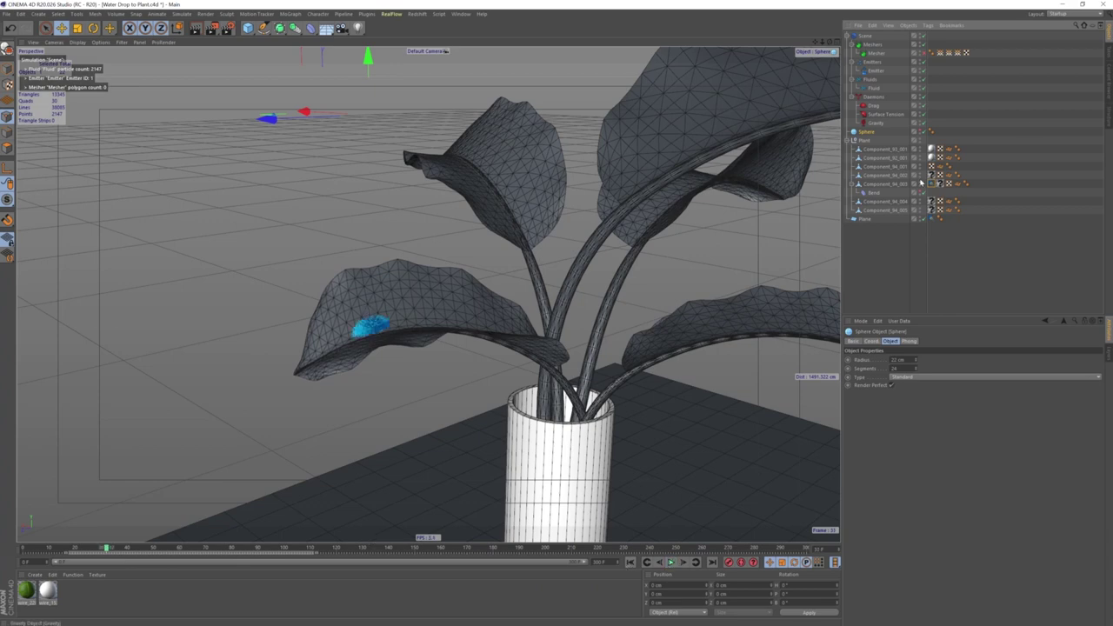
click(874, 192)
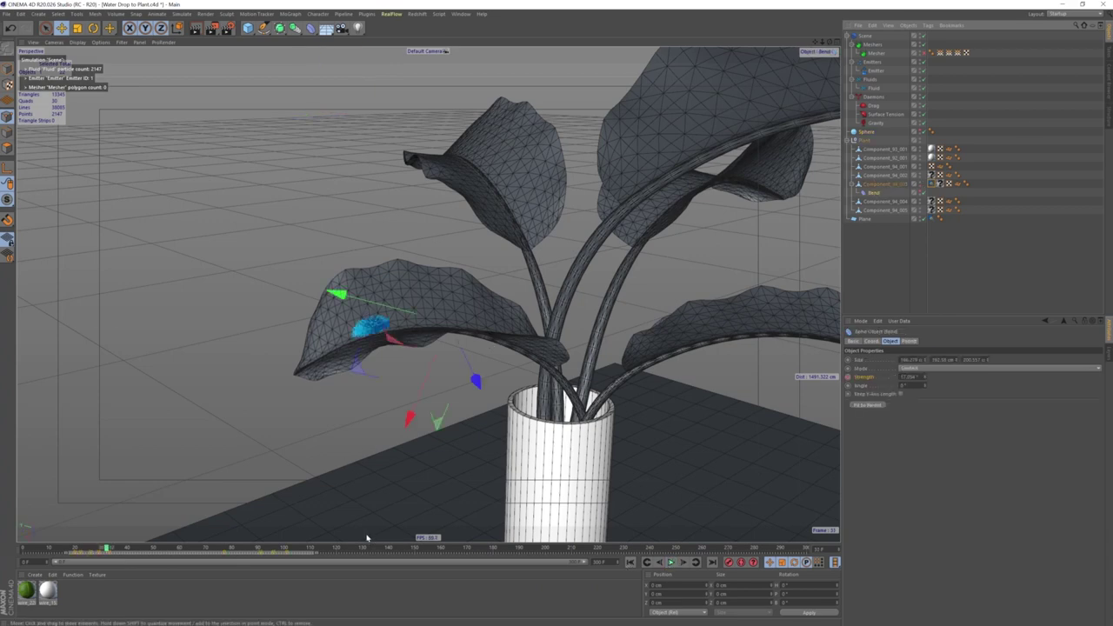
mouse_move(170, 551)
mouse_down()
mouse_move(67, 555)
mouse_move(106, 558)
mouse_up()
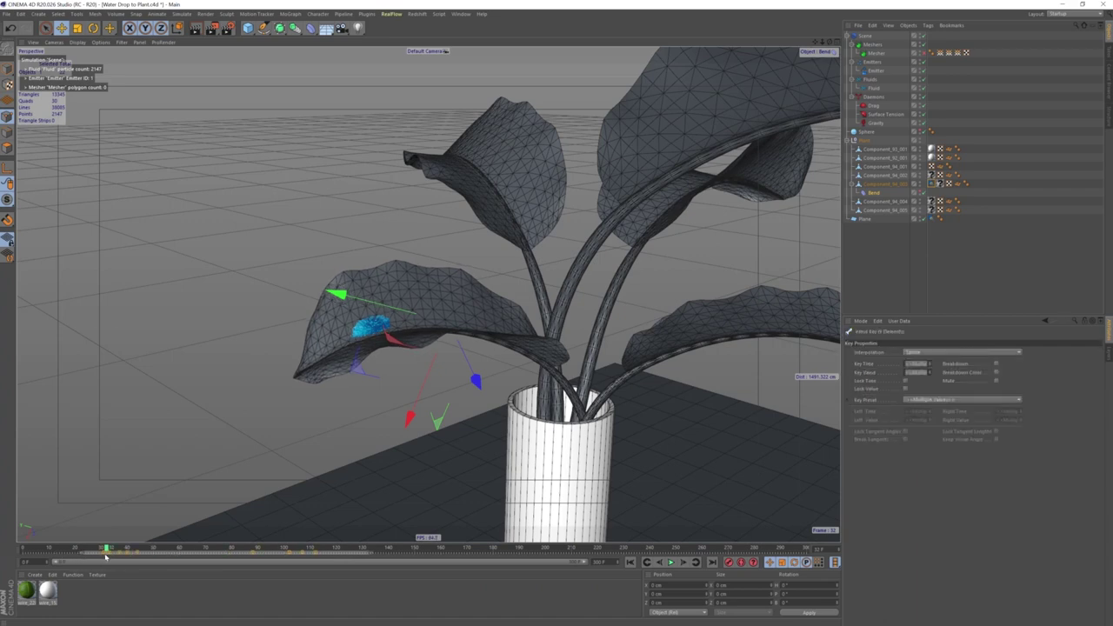
Replay the simulation several times, scrubbing through the frames around the splash.
click(670, 562)
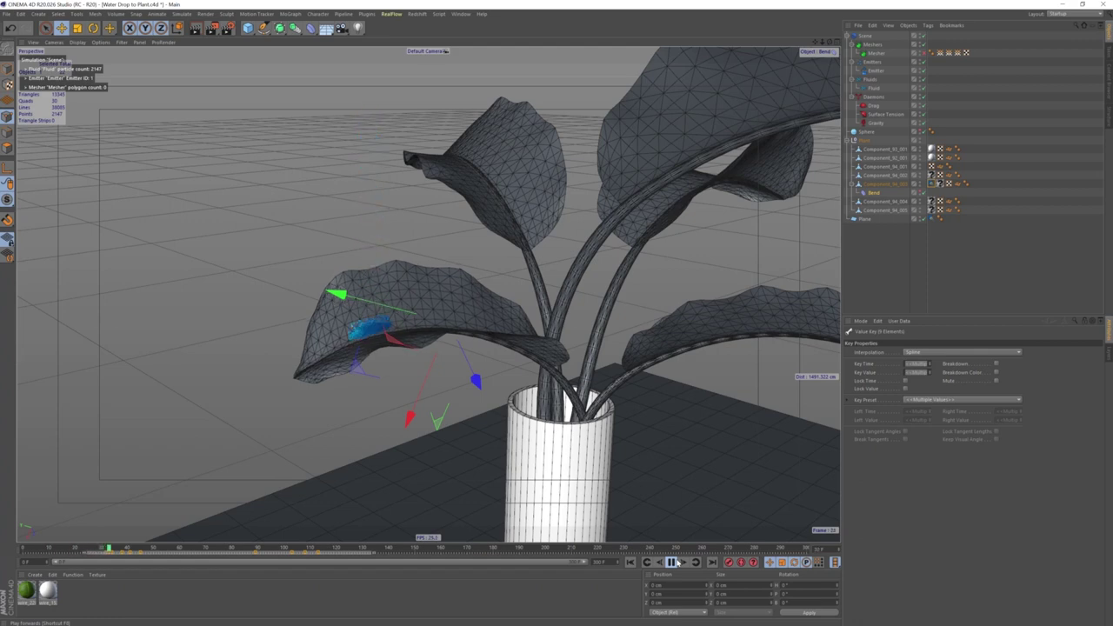
click(670, 562)
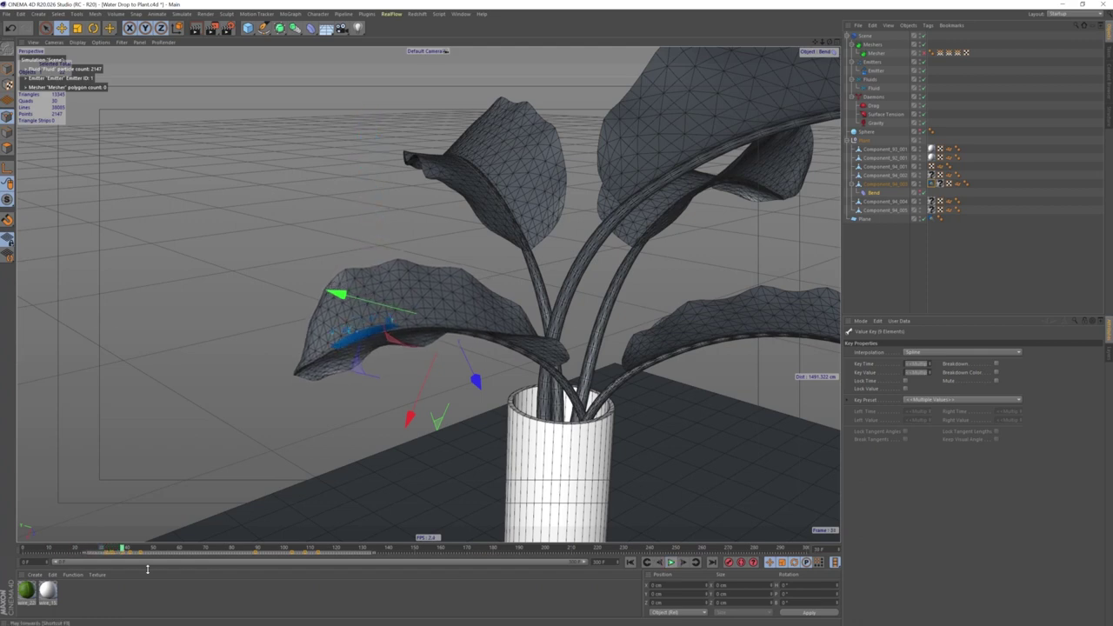
drag(116, 549, 75, 550)
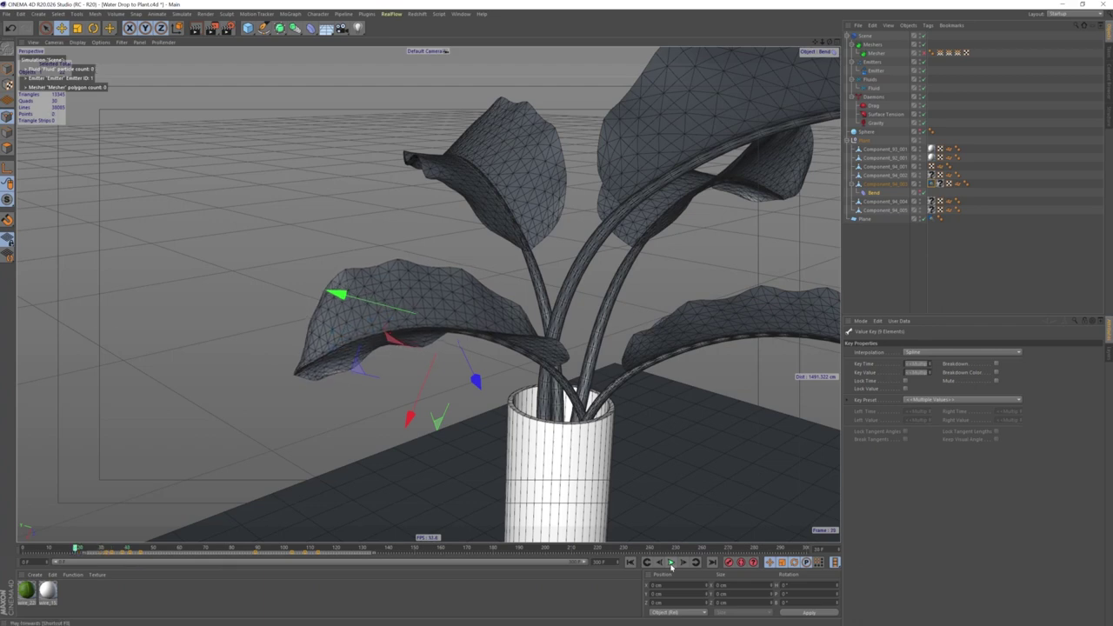
click(630, 563)
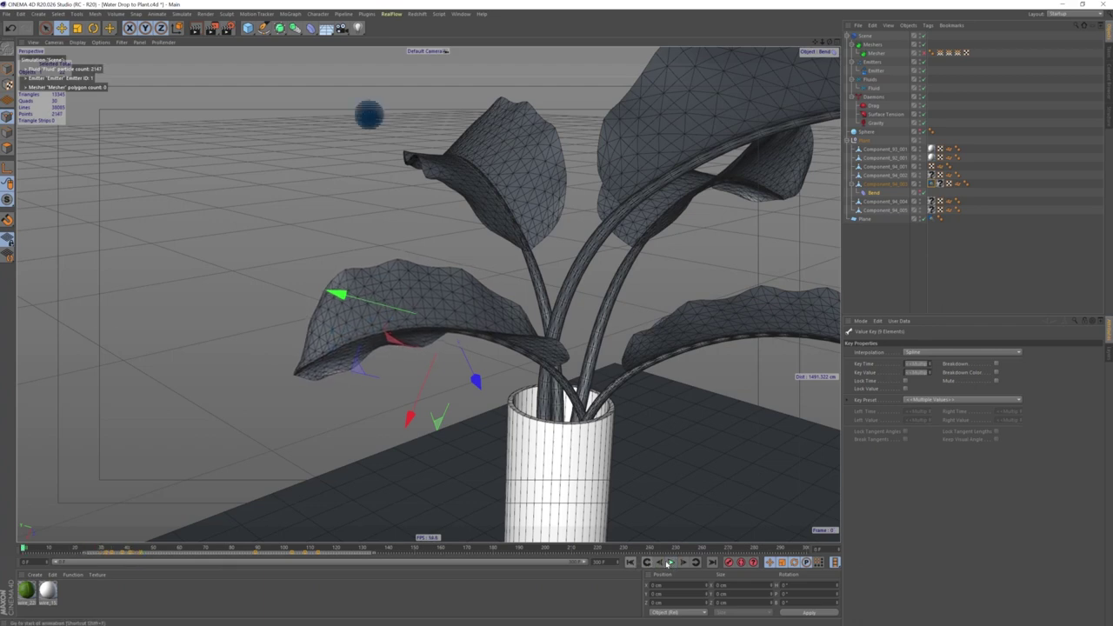
click(670, 562)
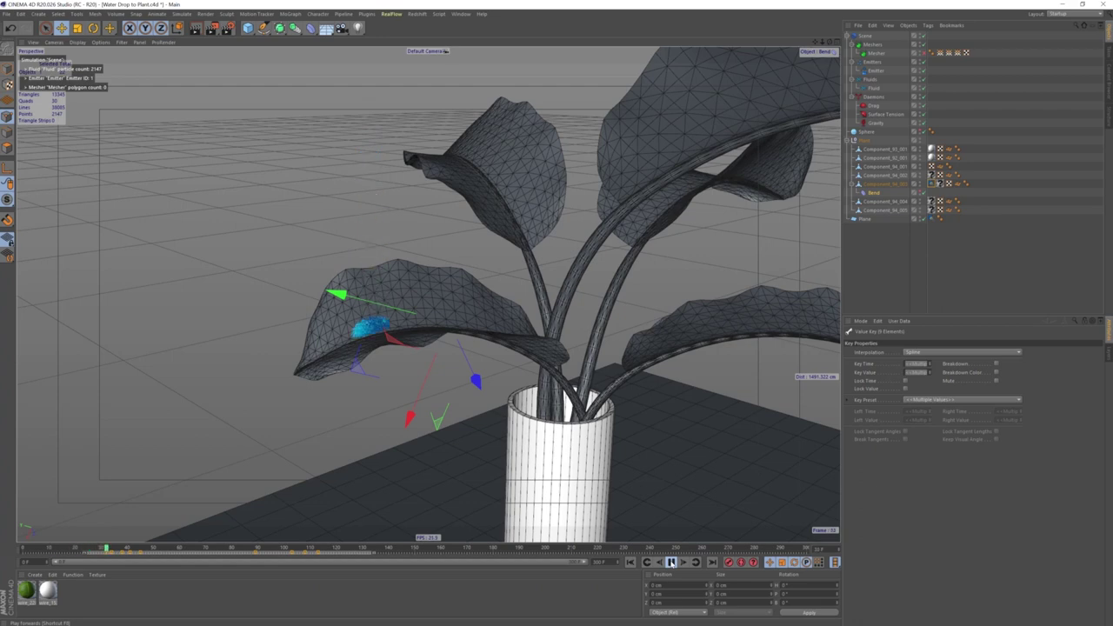
click(670, 562)
drag(113, 554, 112, 554)
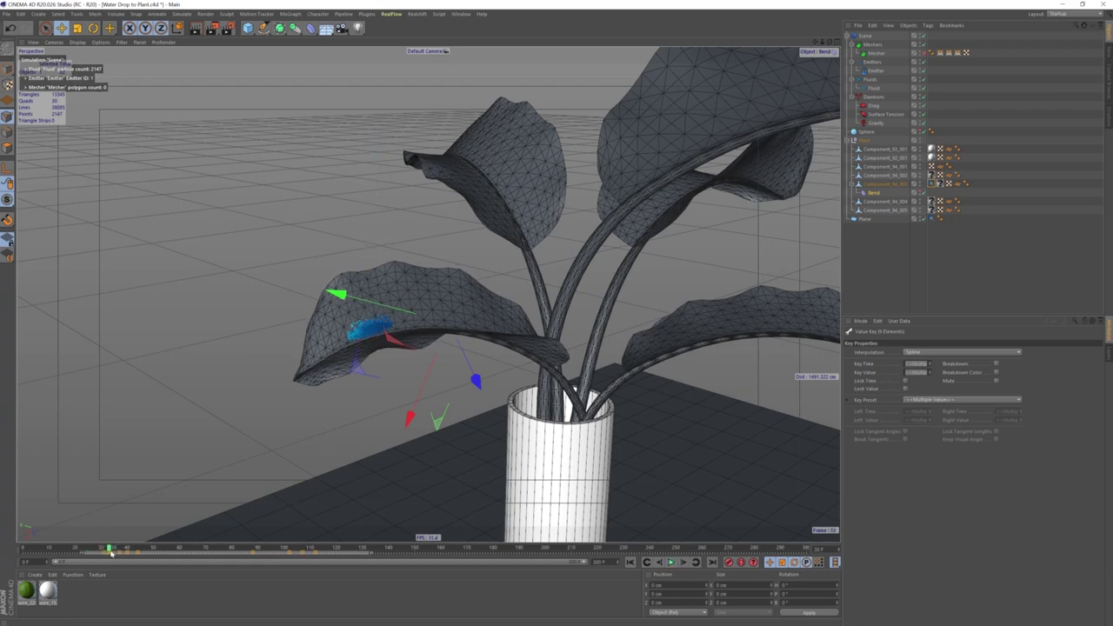
click(630, 563)
click(671, 563)
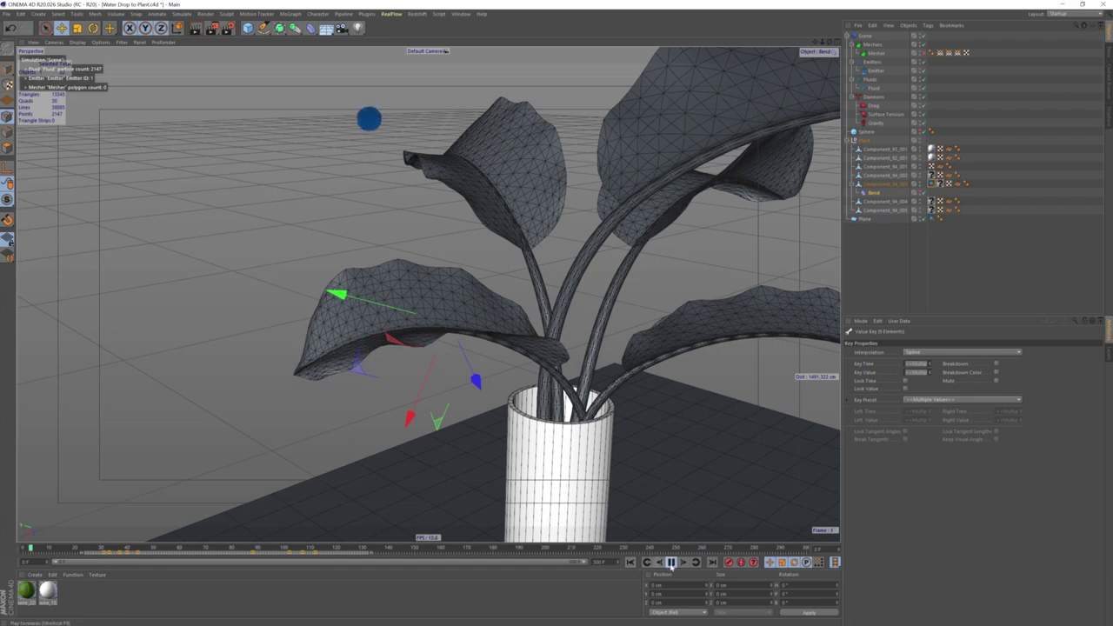
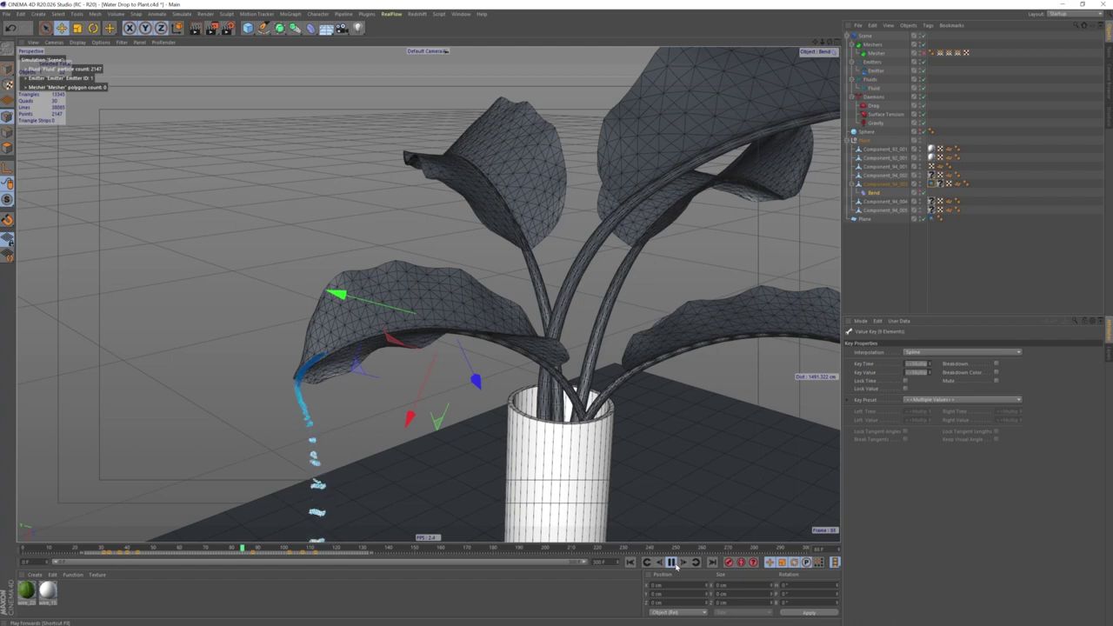
Build the RealFlow Mesher's mesh from the falling particles and lower its Thinning to 0.2.
click(673, 563)
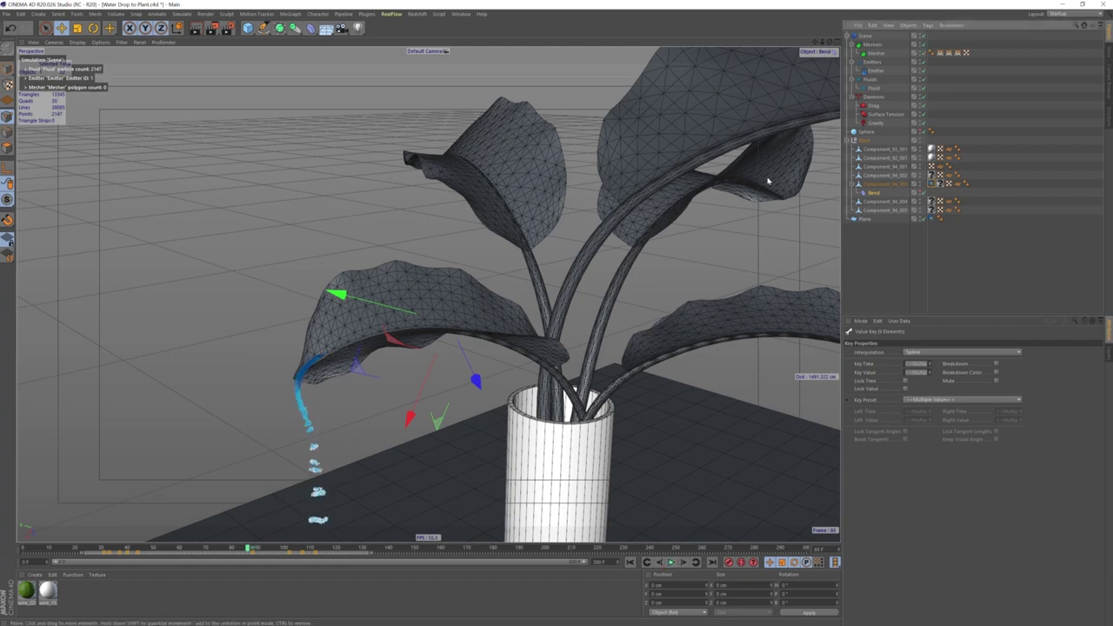
click(878, 53)
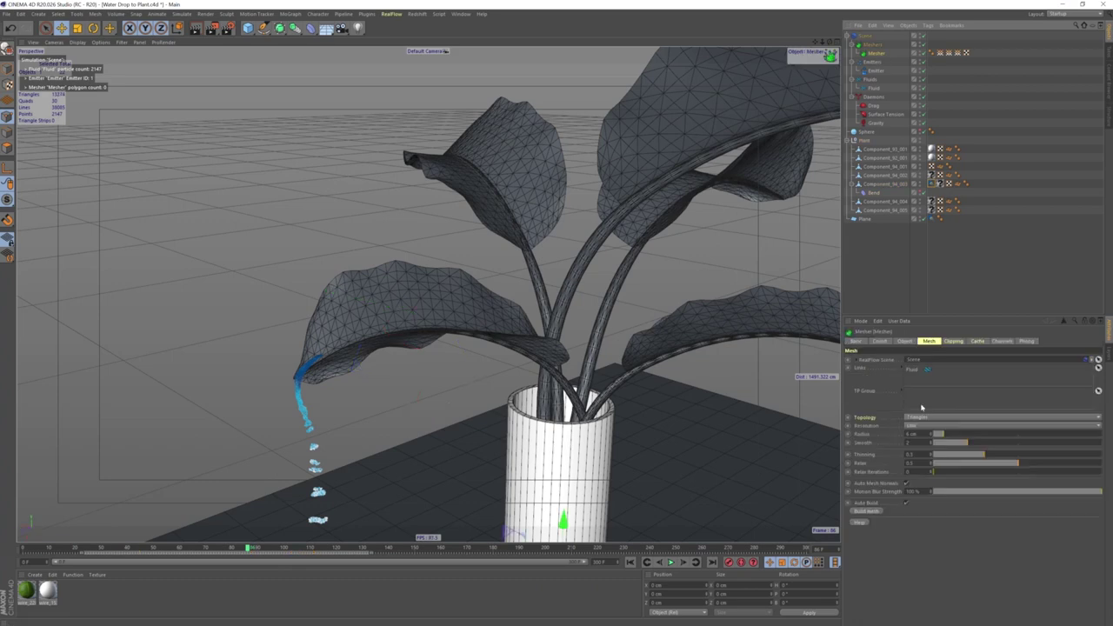
click(872, 512)
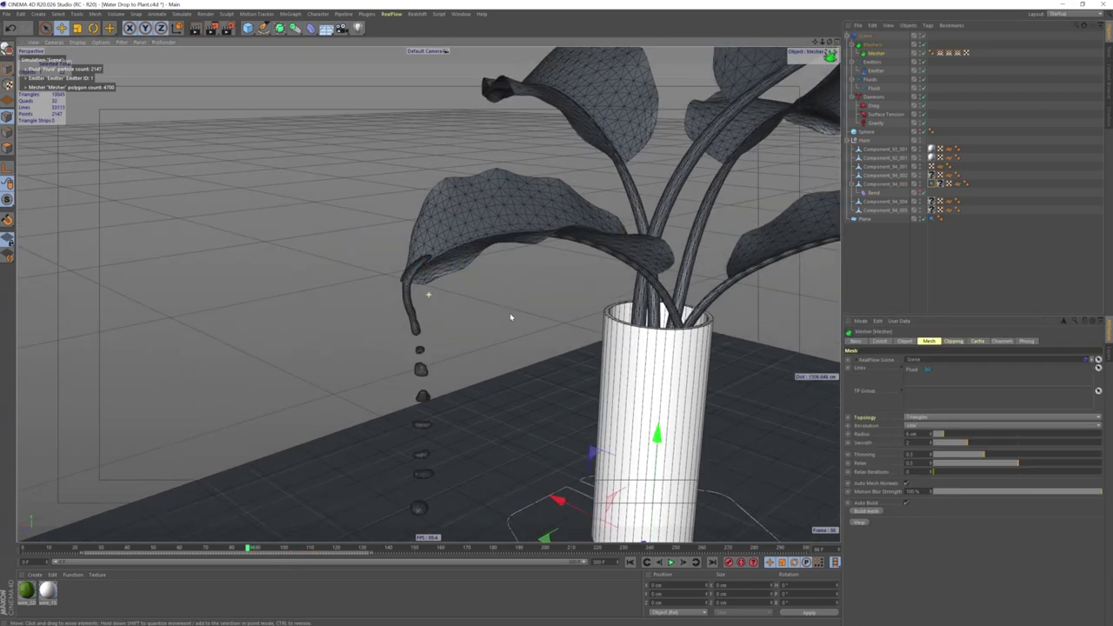
alt+drag(414, 411, 507, 348)
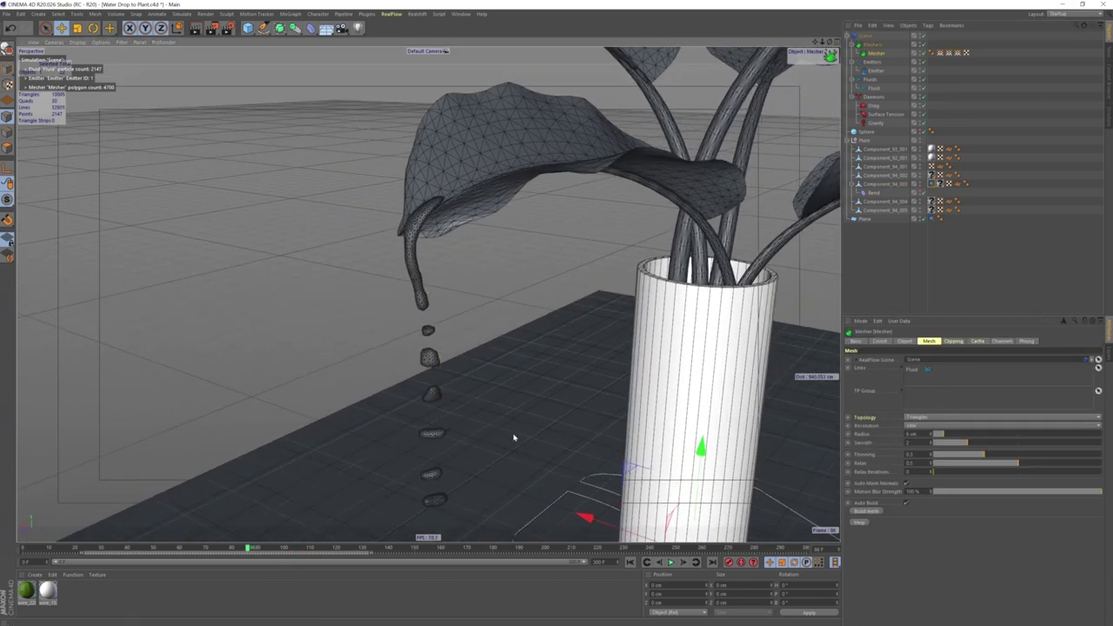
mouse_move(513, 437)
alt+mouse_down()
mouse_move(541, 379)
mouse_move(534, 416)
alt+mouse_up()
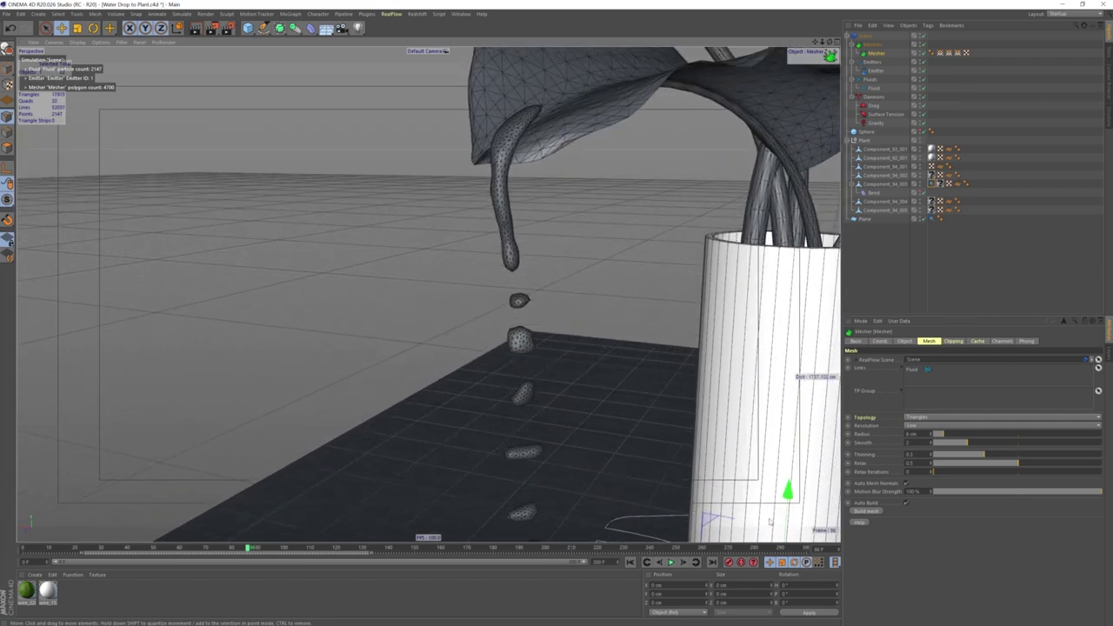
click(912, 453)
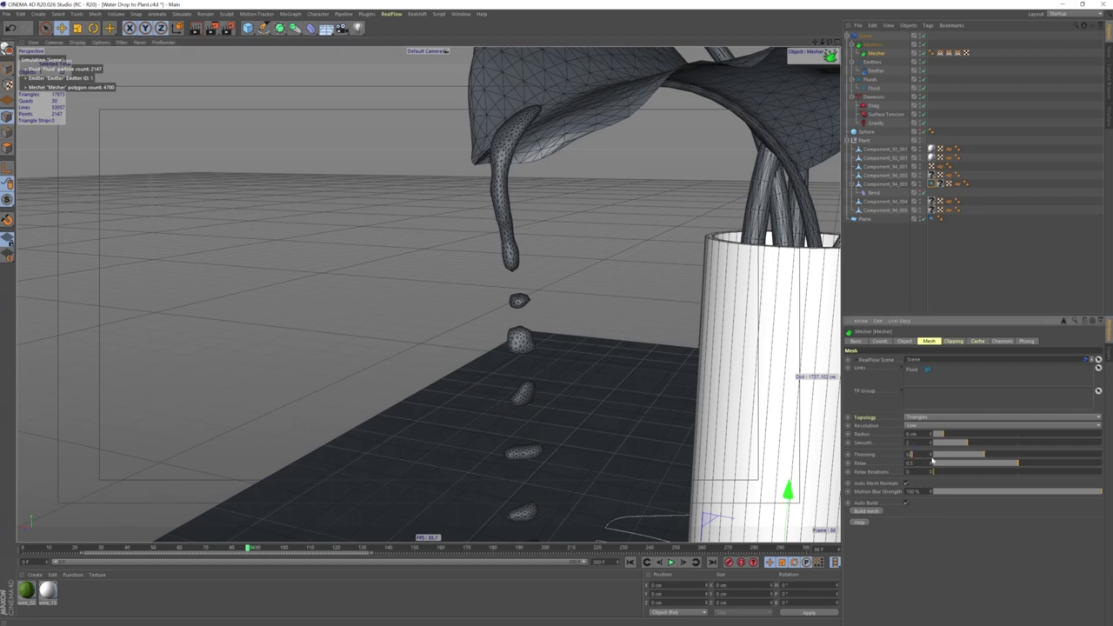
drag(931, 457, 912, 459)
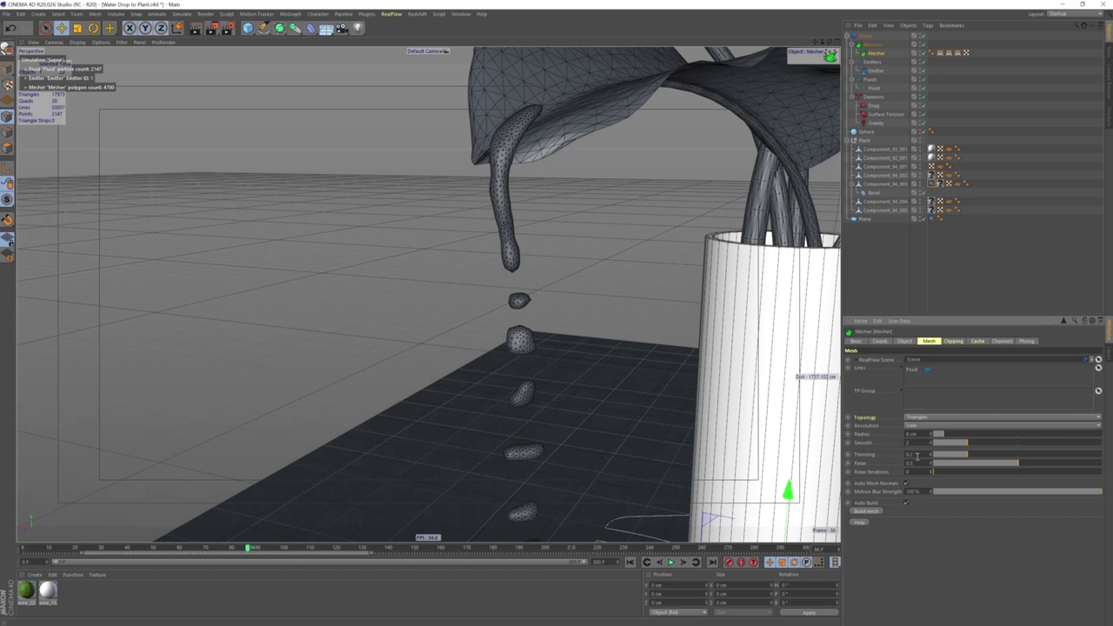
Replay the cached drop animation from the start and orbit to view the leaf.
click(630, 562)
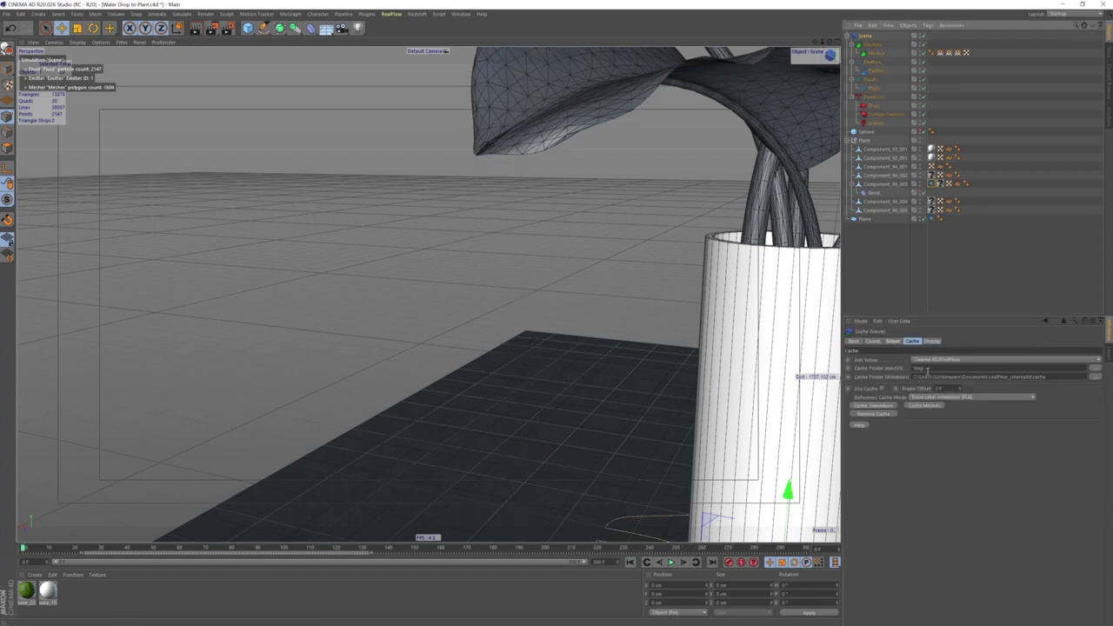
key(F8)
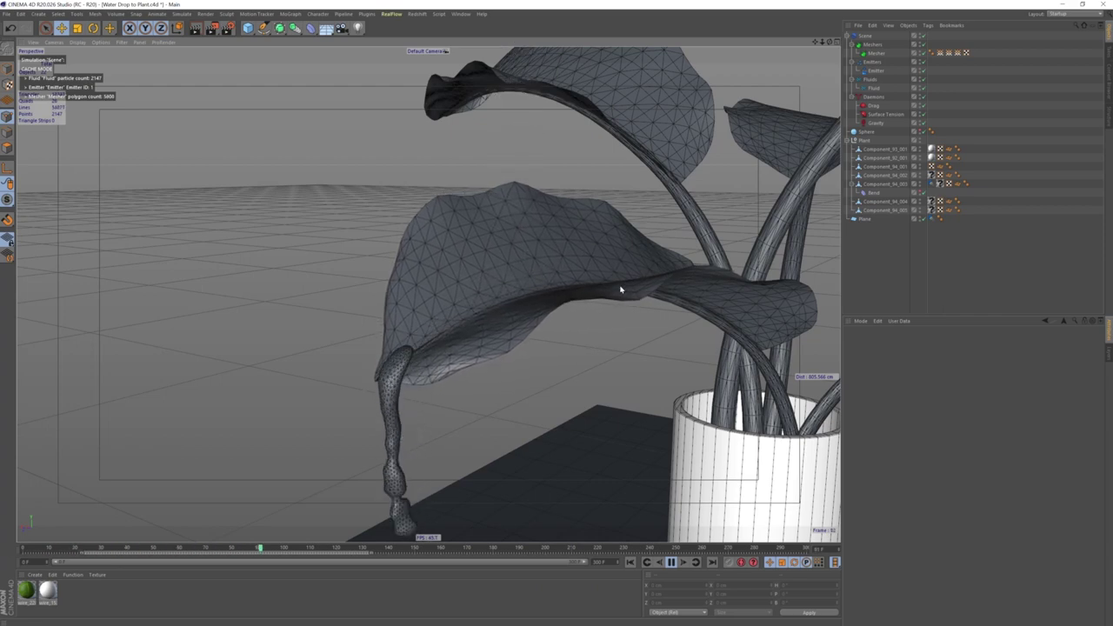
click(630, 563)
click(671, 562)
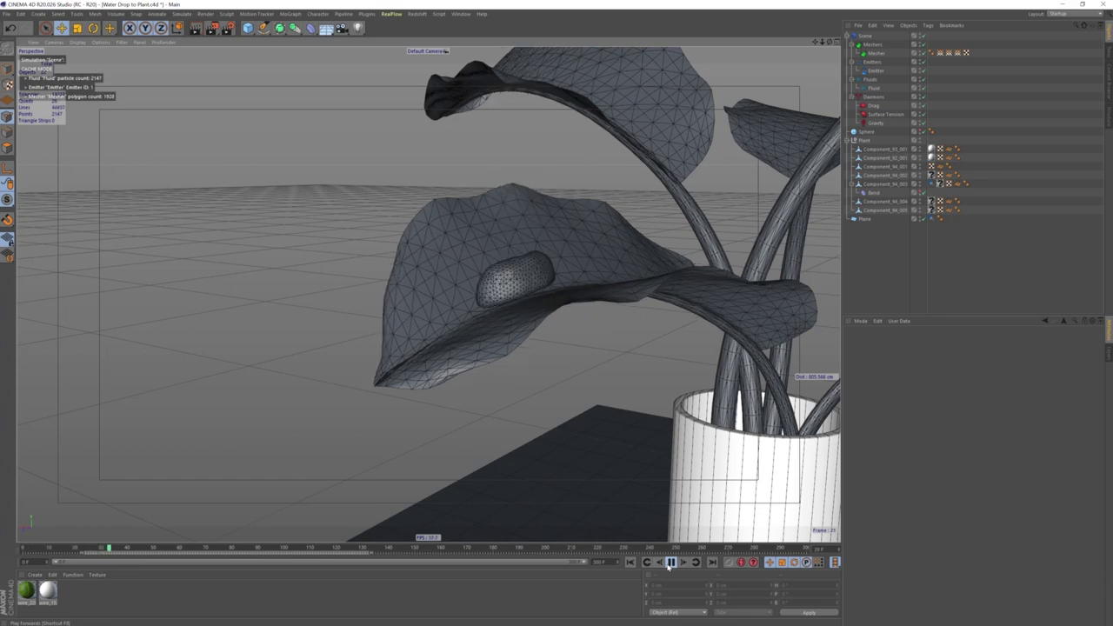
mouse_move(650, 479)
alt+mouse_down()
mouse_move(634, 415)
mouse_move(651, 235)
mouse_move(617, 283)
mouse_move(635, 261)
mouse_move(620, 258)
mouse_move(779, 265)
alt+mouse_up()
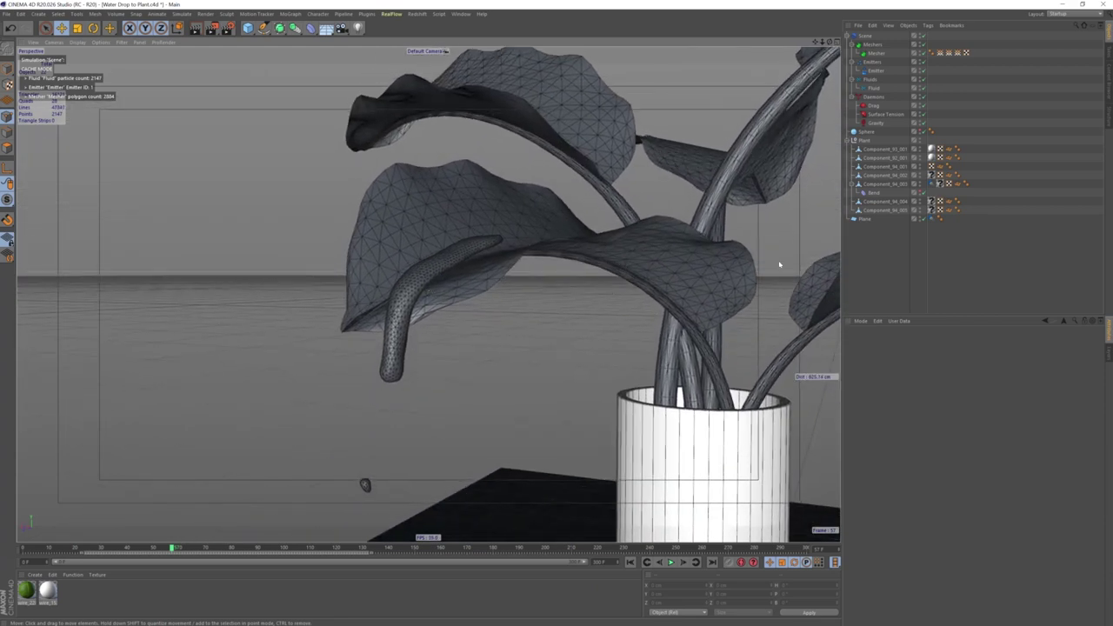
Collapse the Scene object's children, select it to check its cache settings, and rewind to frame 0.
click(849, 35)
click(865, 35)
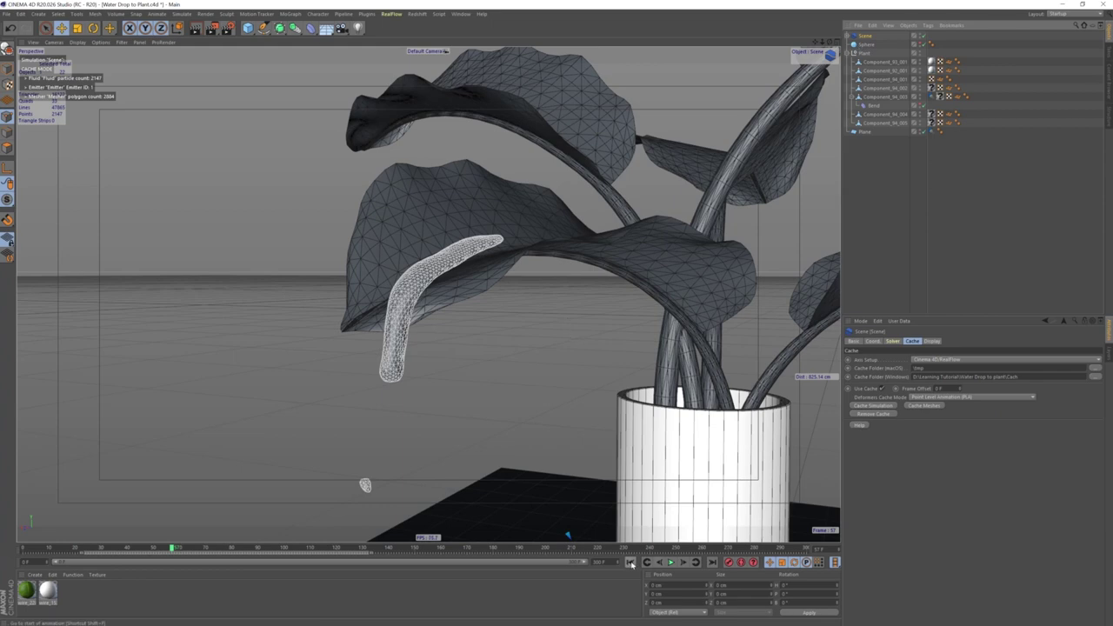
click(631, 563)
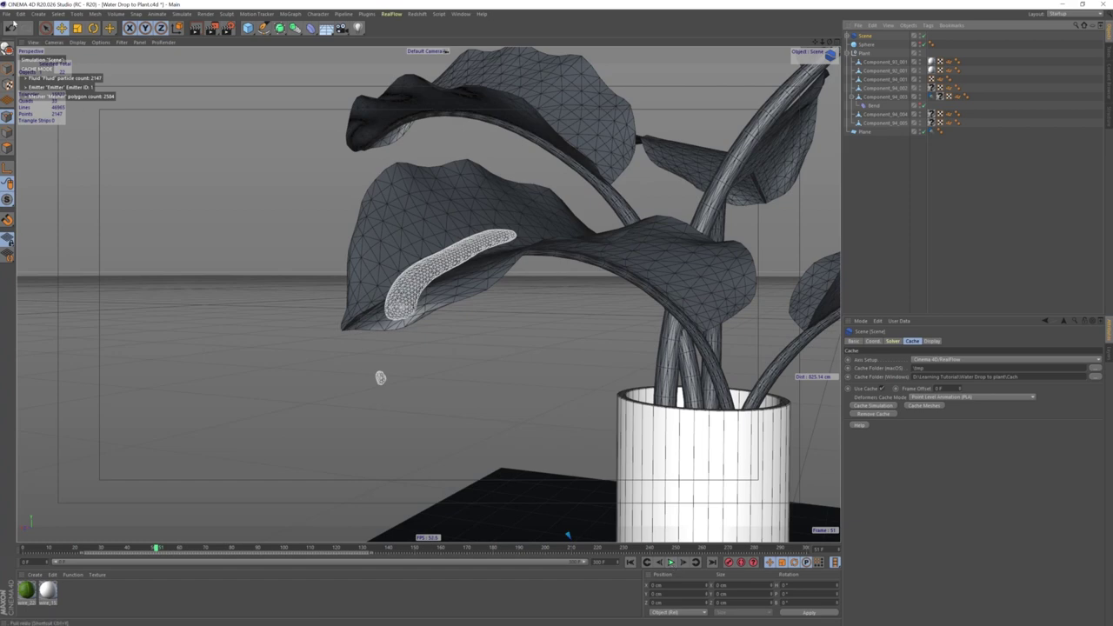
click(7, 14)
Save the scene under the new name Water Drop to Plant_Cach.c4d.
click(177, 420)
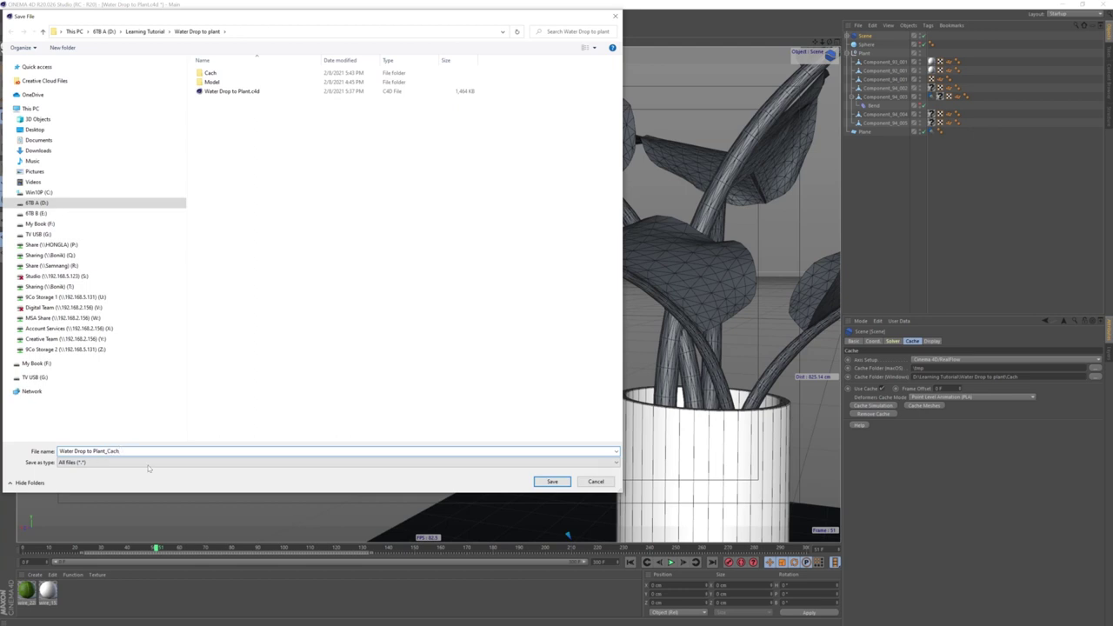
click(552, 482)
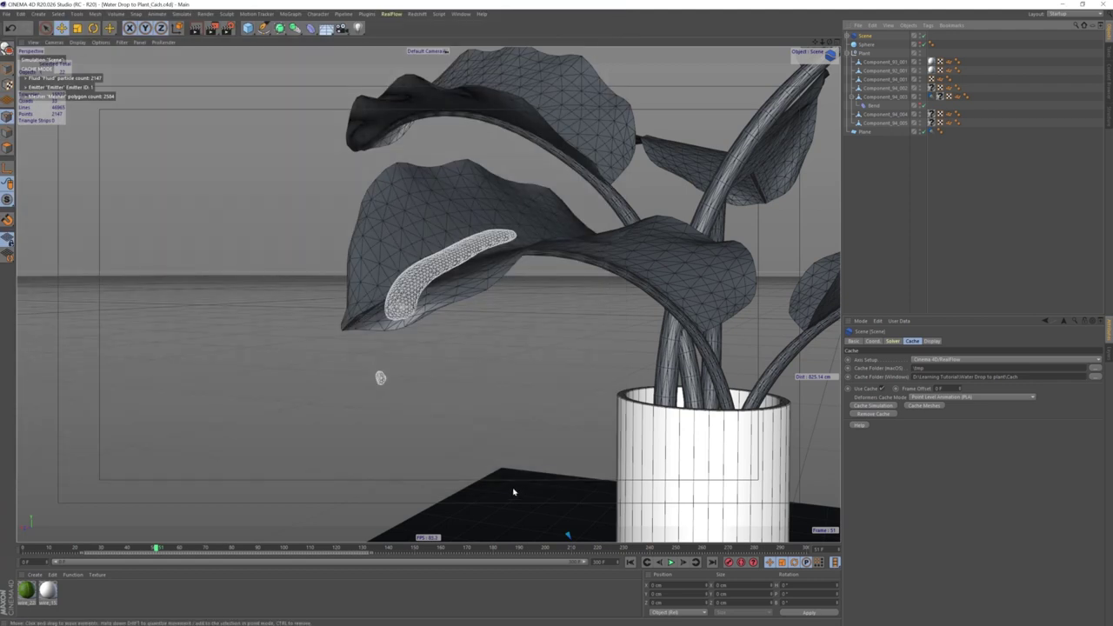
click(668, 563)
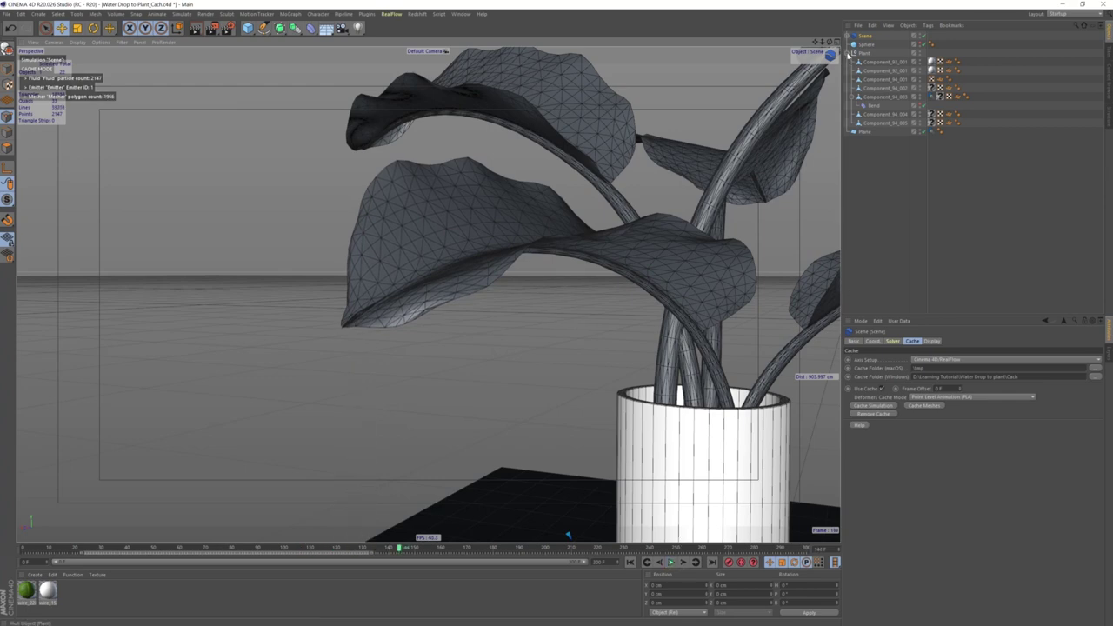
Add a Redshift RS Camera to the scene and look through it.
click(851, 53)
click(417, 13)
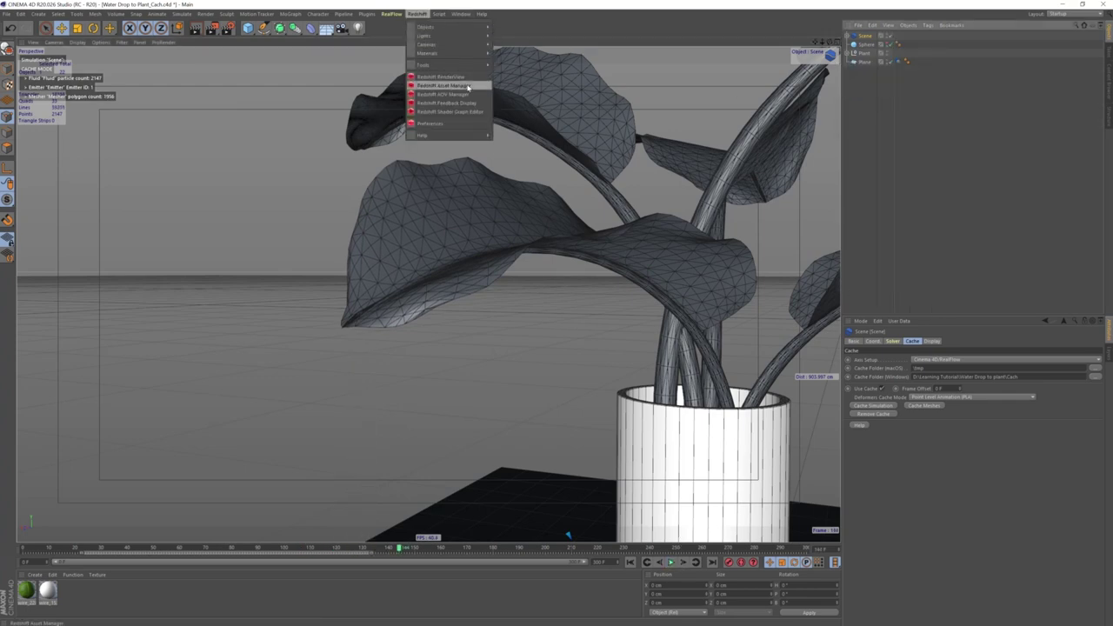
click(518, 48)
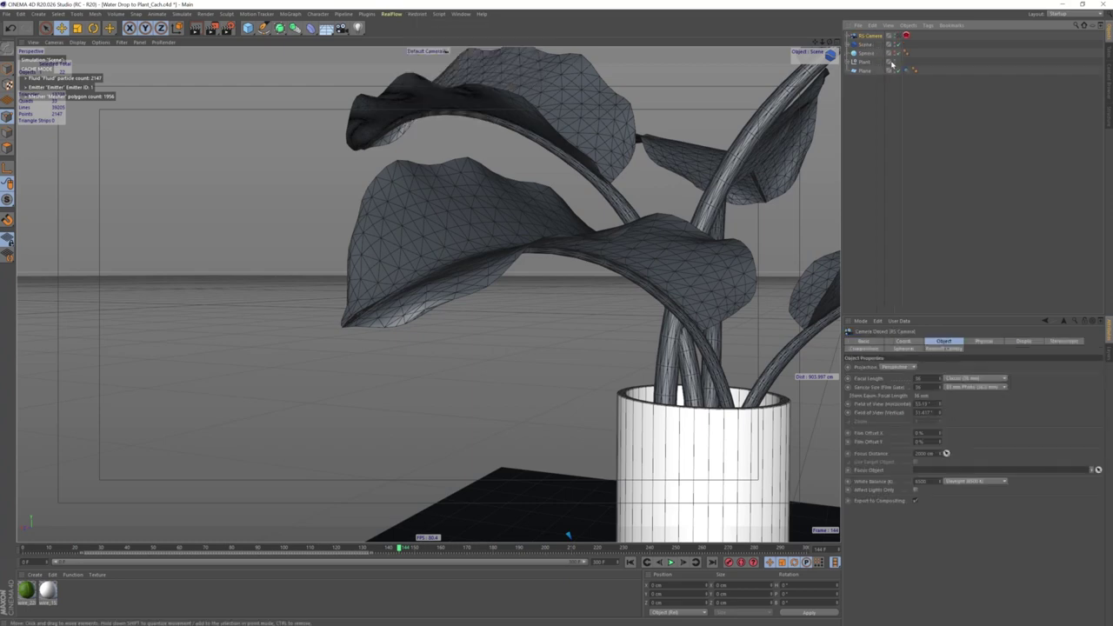
click(901, 38)
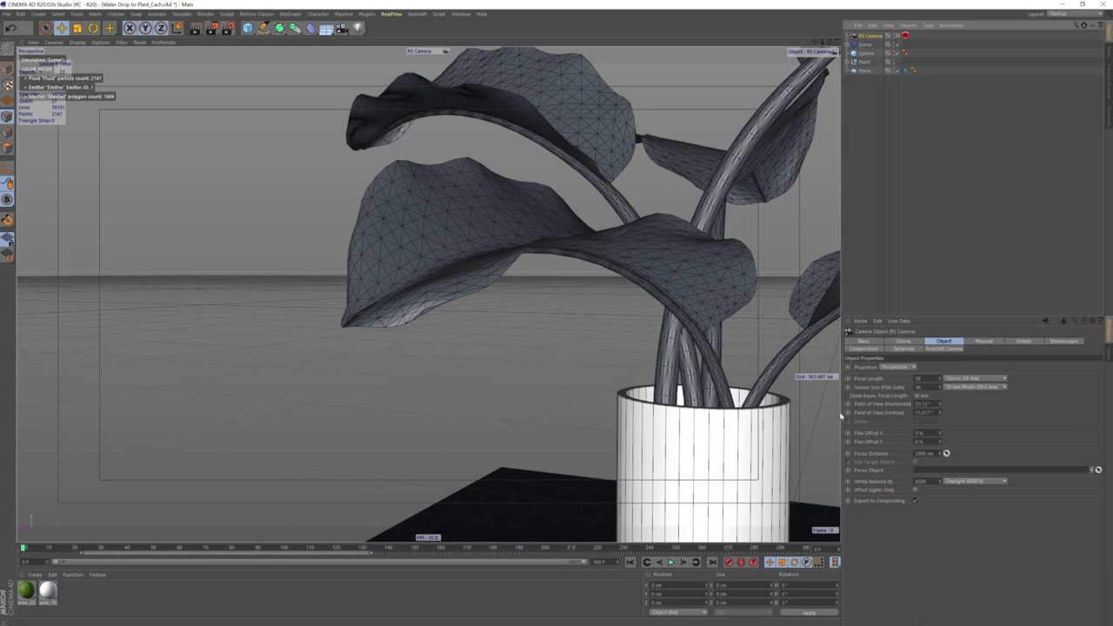
Reframe the RS Camera on the plant at the last frame, play back, and select its keyframe near frame 200.
click(805, 549)
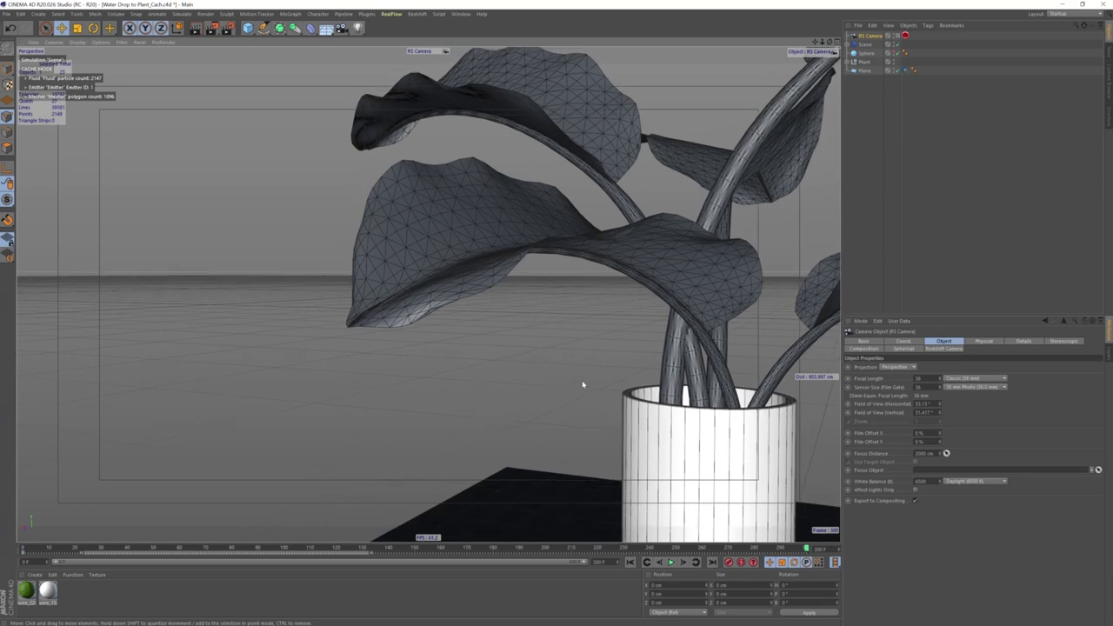
alt+drag(584, 383, 650, 383)
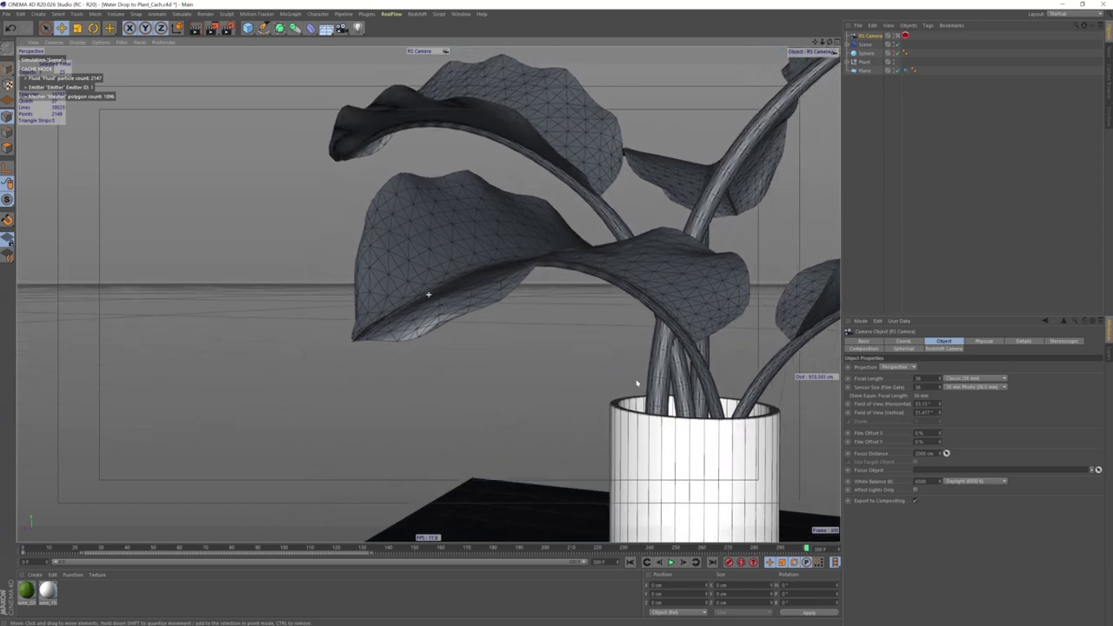
alt+drag(649, 383, 658, 378)
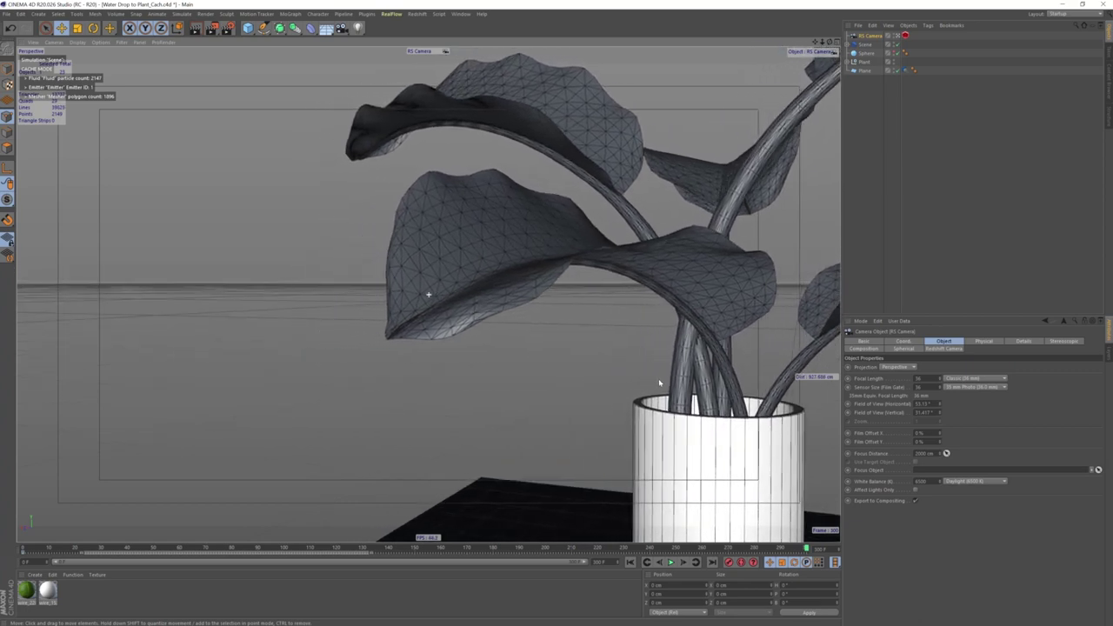
click(647, 564)
click(671, 562)
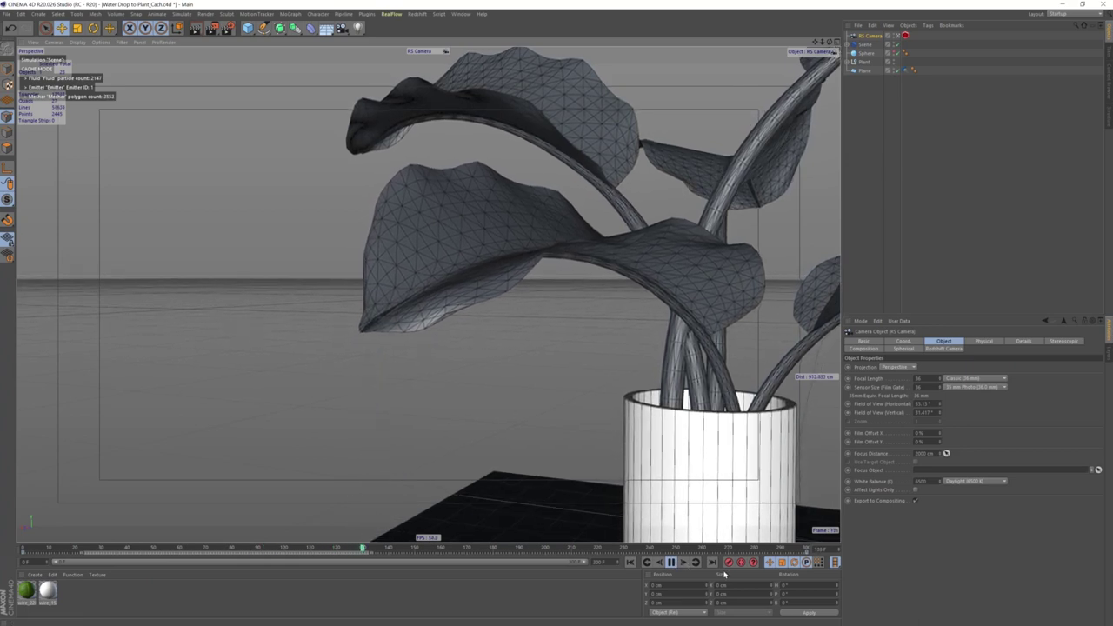
click(671, 562)
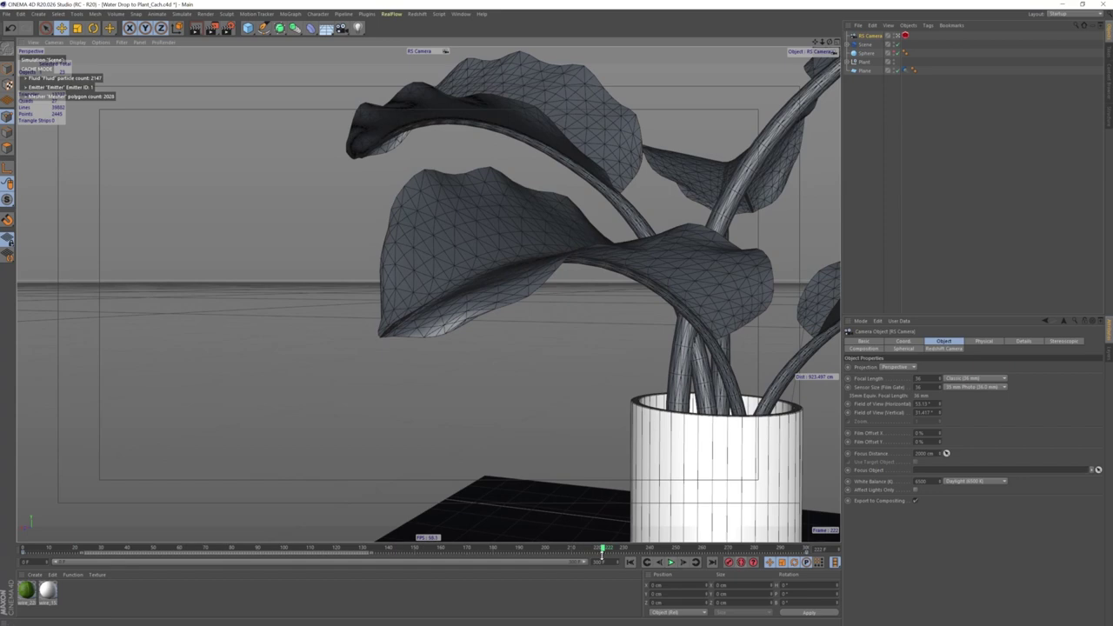
click(553, 551)
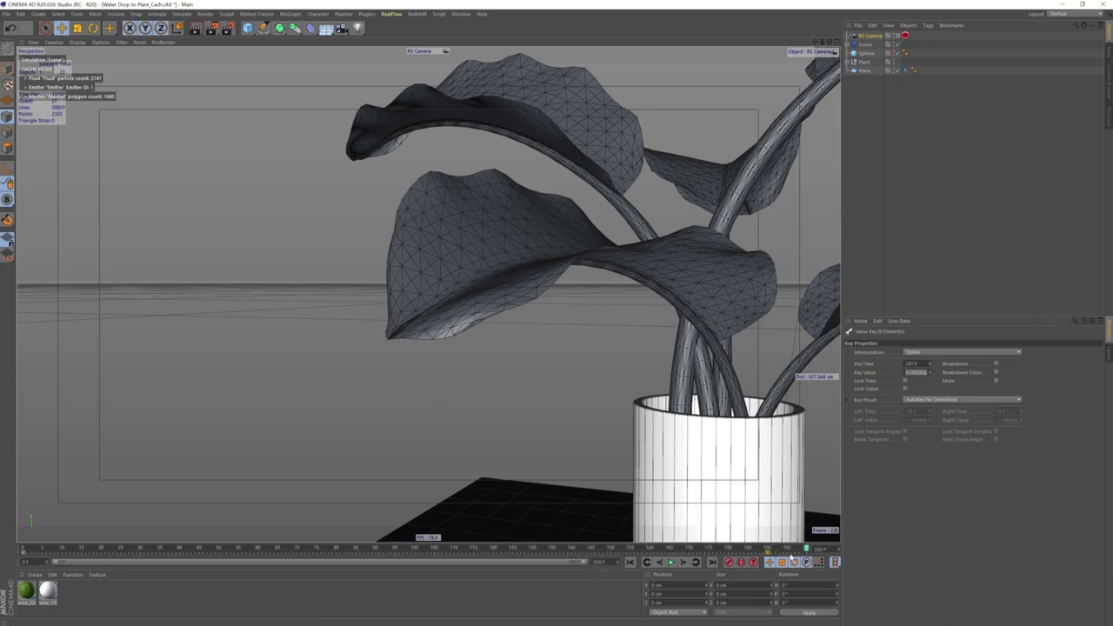
click(630, 562)
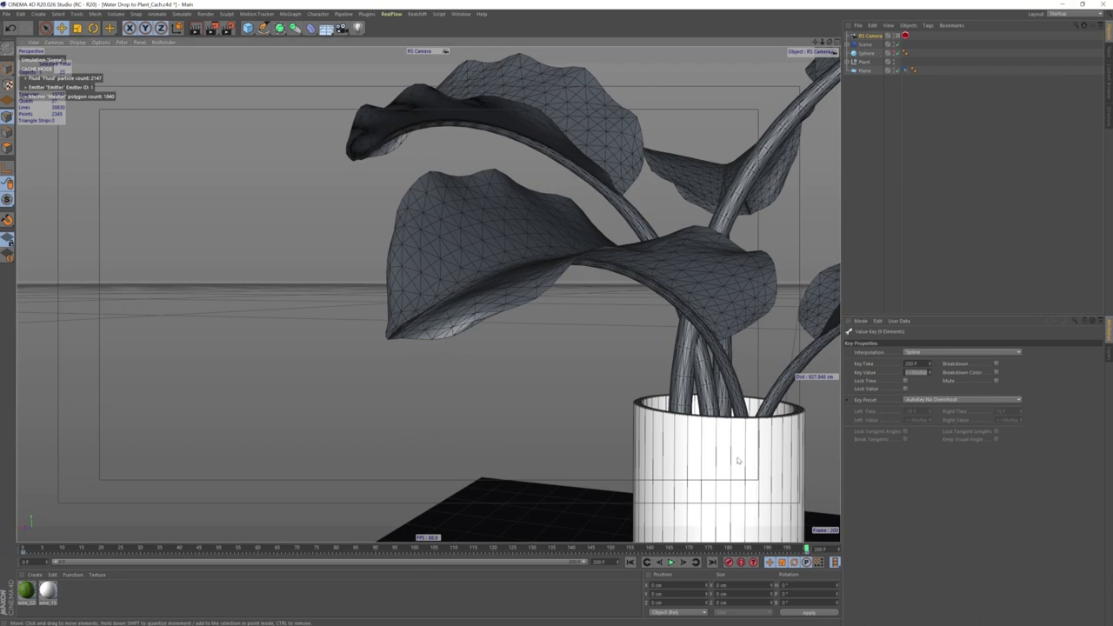
click(729, 563)
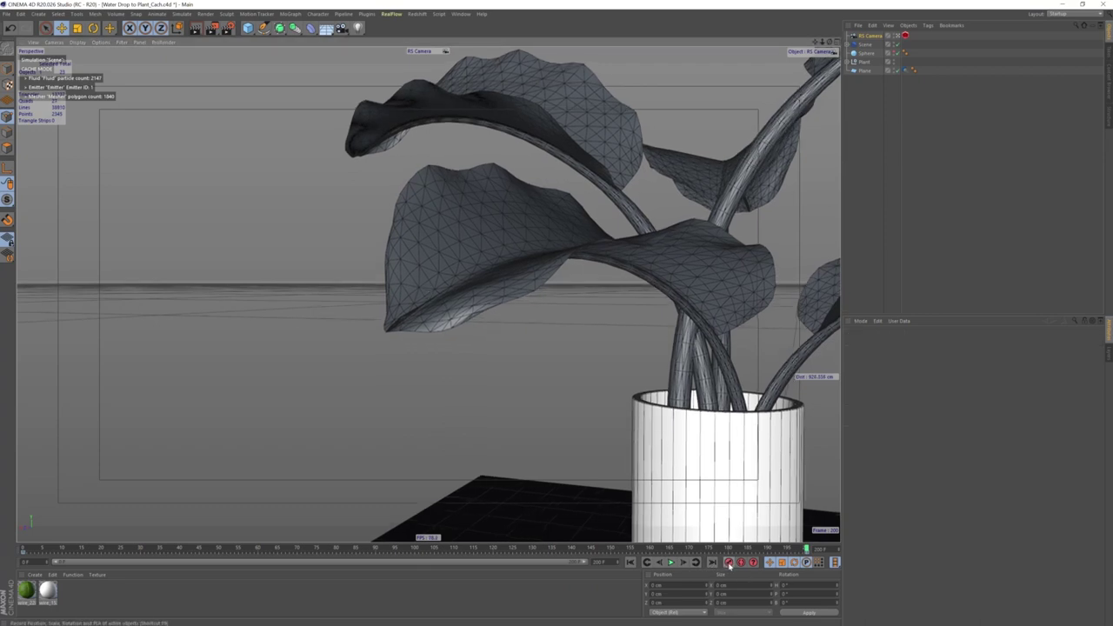
click(671, 563)
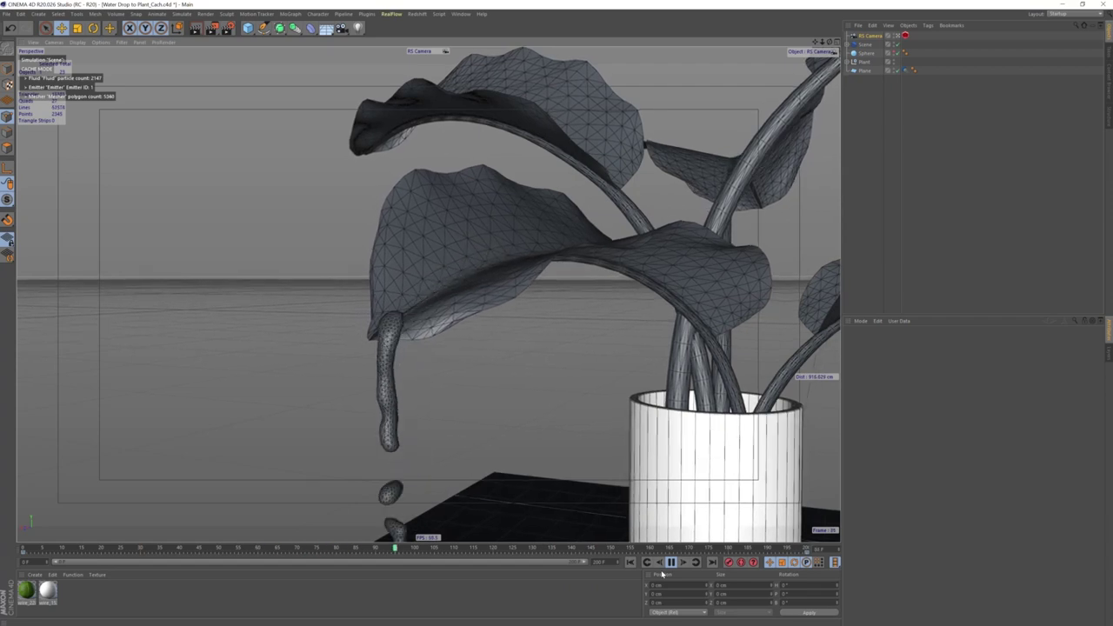
click(670, 562)
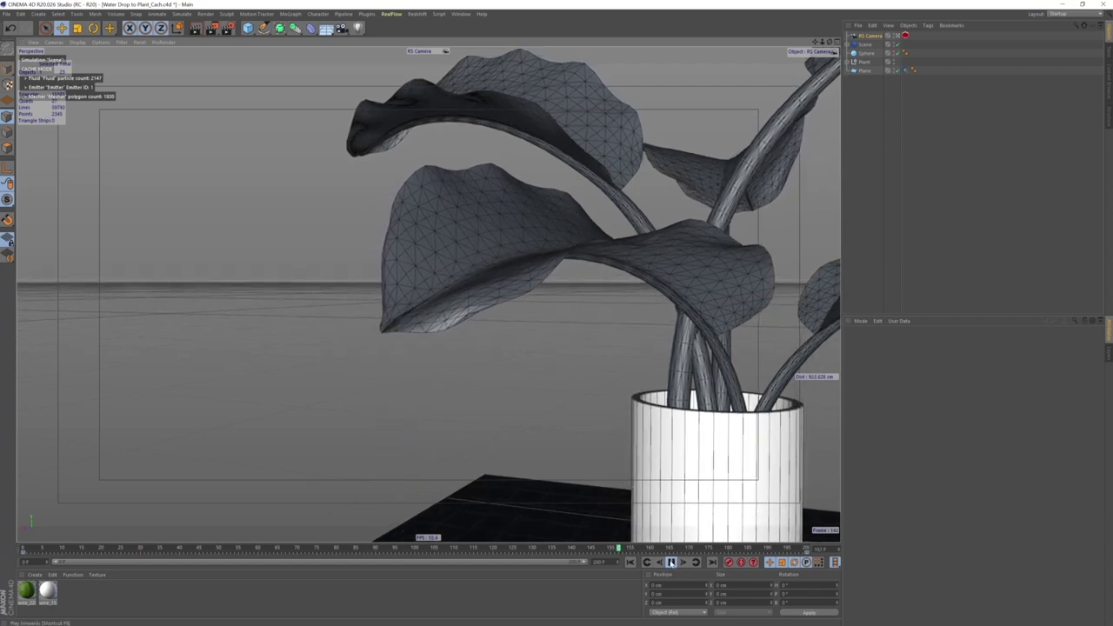
click(670, 563)
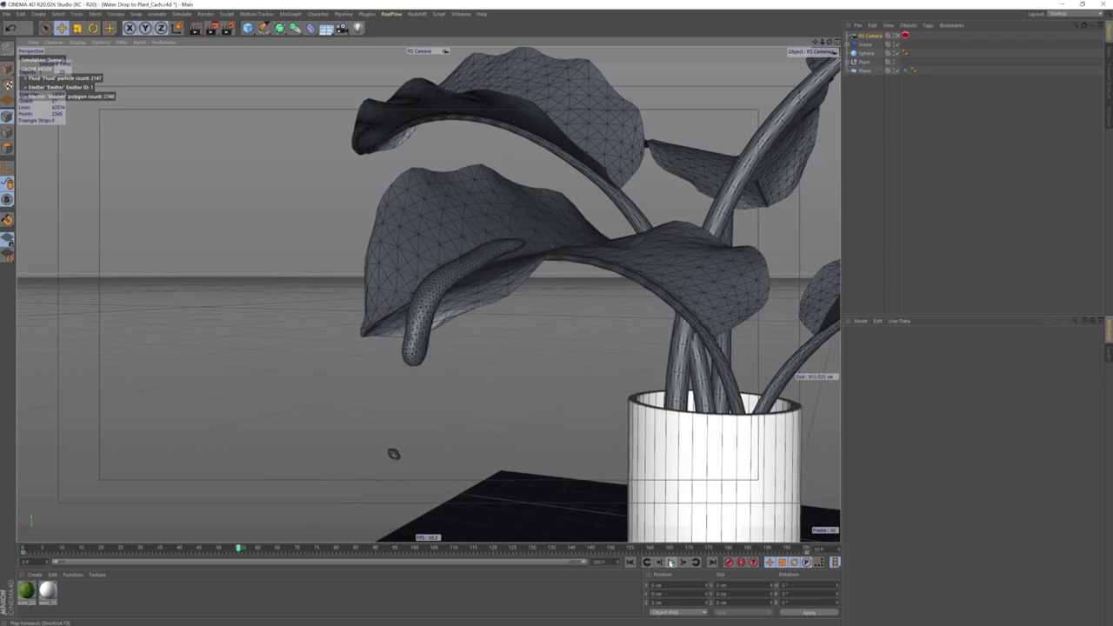
click(671, 562)
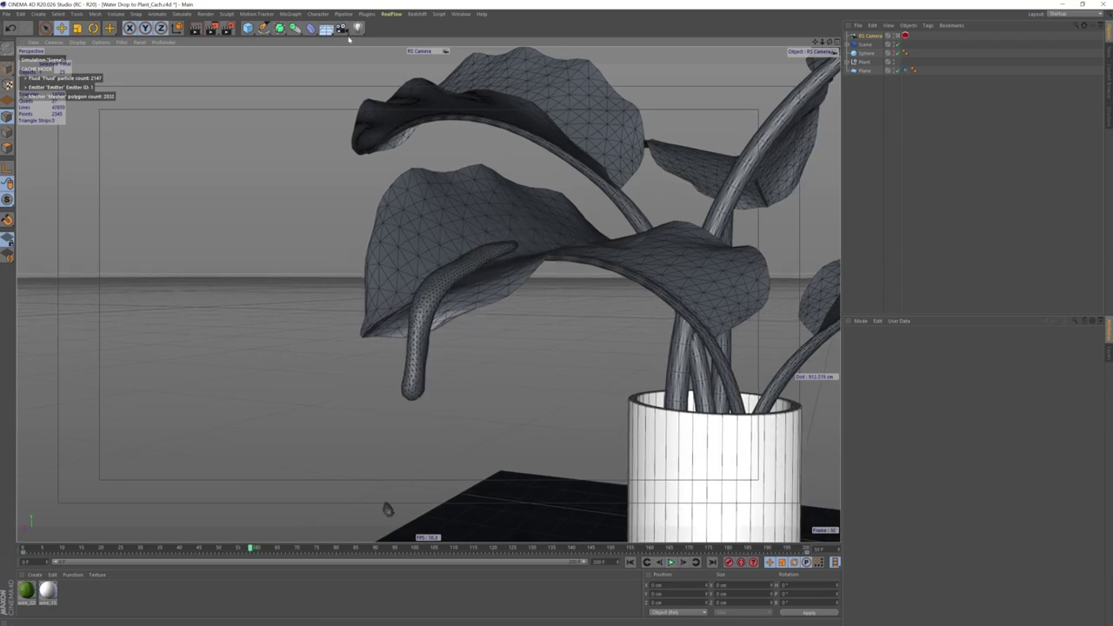
click(342, 29)
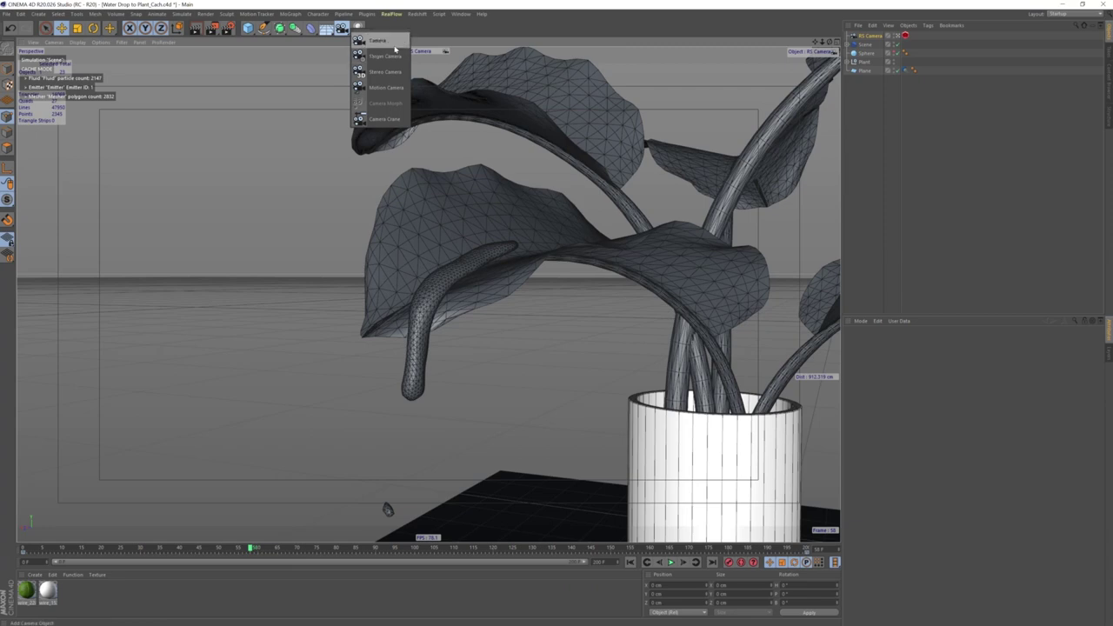
click(395, 43)
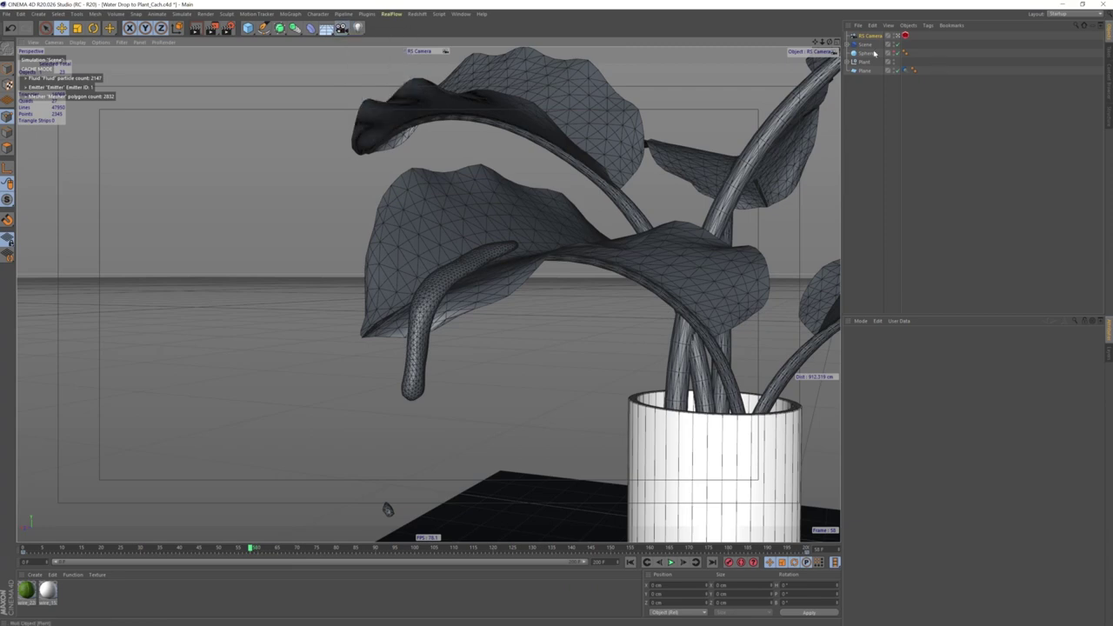
Add a second RS Camera and orbit around the drop above the leaf.
click(417, 14)
mouse_move(447, 27)
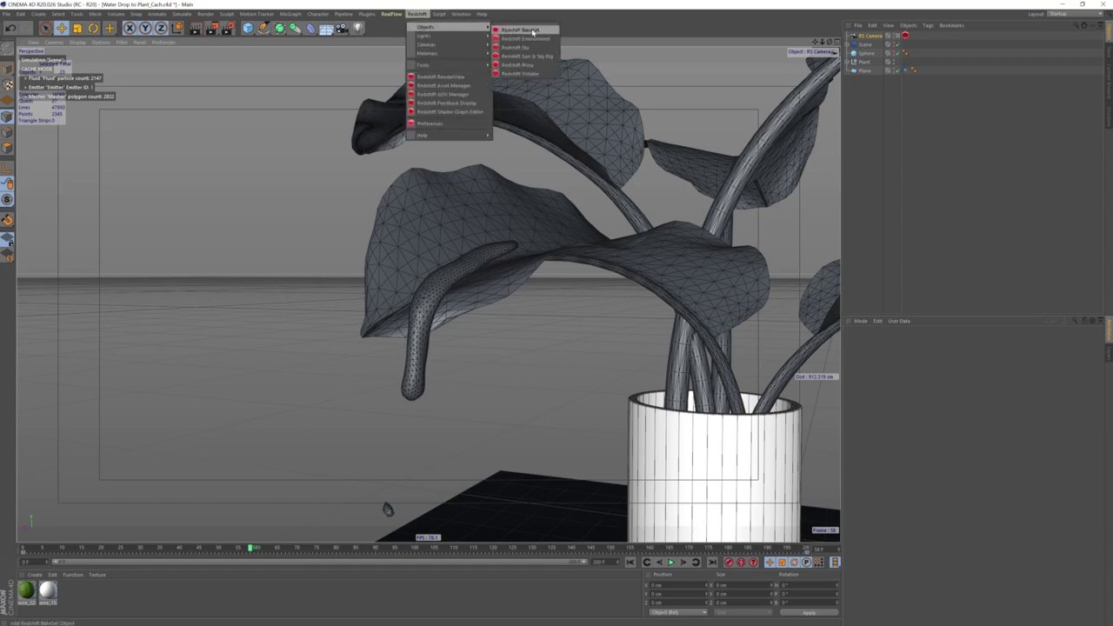
click(520, 47)
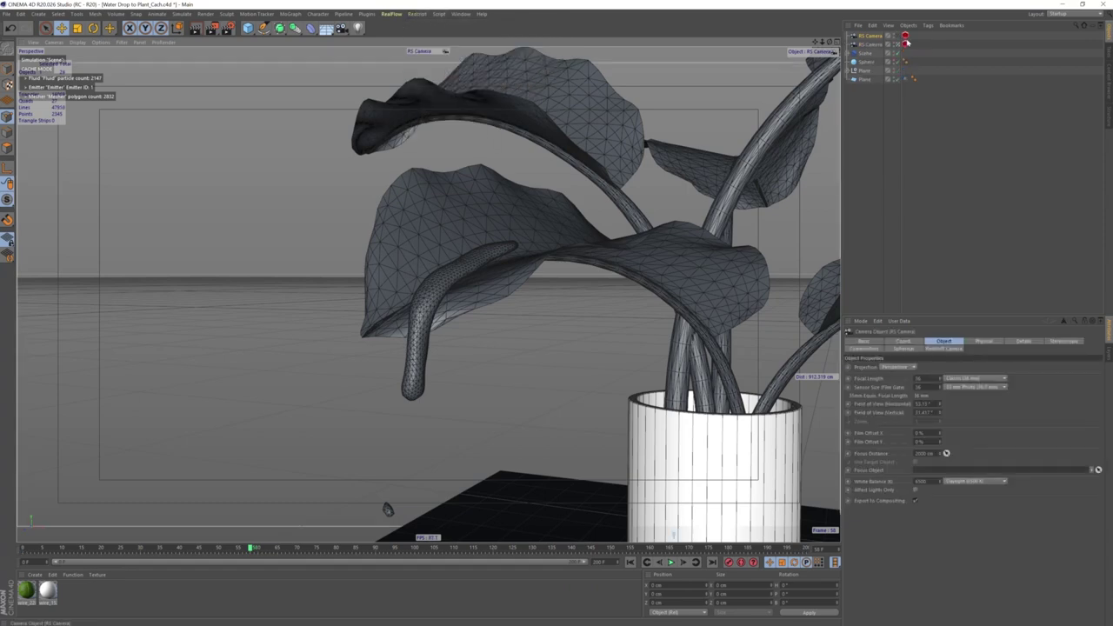
click(630, 562)
mouse_move(482, 311)
alt+mouse_down()
mouse_move(479, 320)
mouse_move(527, 341)
alt+mouse_up()
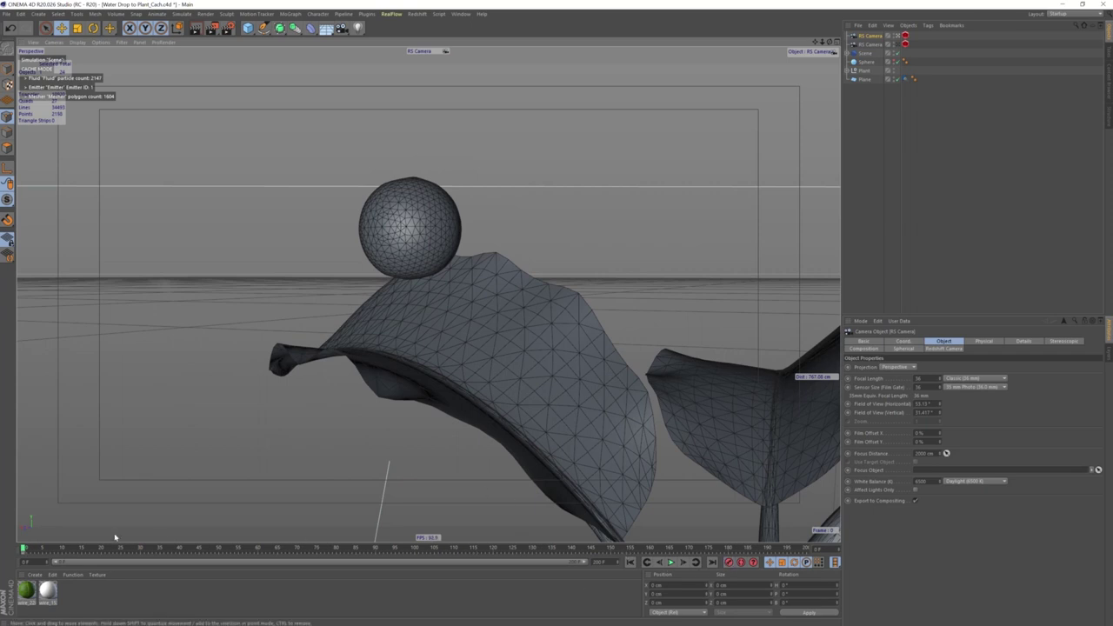
Scrub through the drop landing and drag the camera keyframe earlier in time.
drag(115, 546, 202, 547)
mouse_move(427, 294)
alt+mouse_down()
mouse_move(482, 294)
mouse_move(470, 302)
mouse_move(510, 291)
mouse_move(516, 275)
alt+mouse_up()
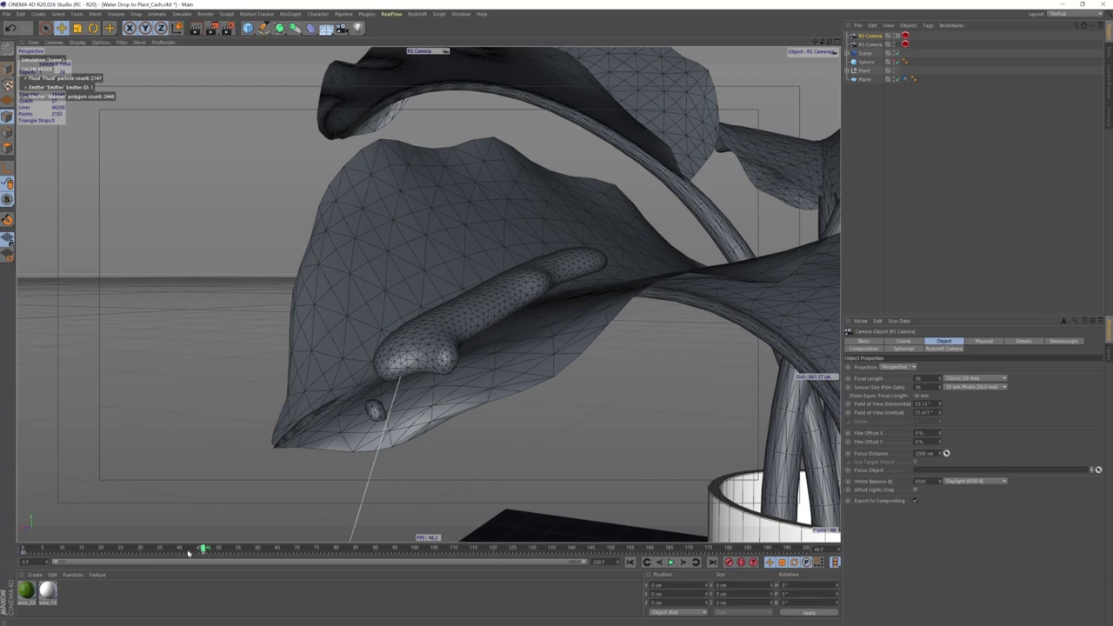
drag(203, 549, 2, 547)
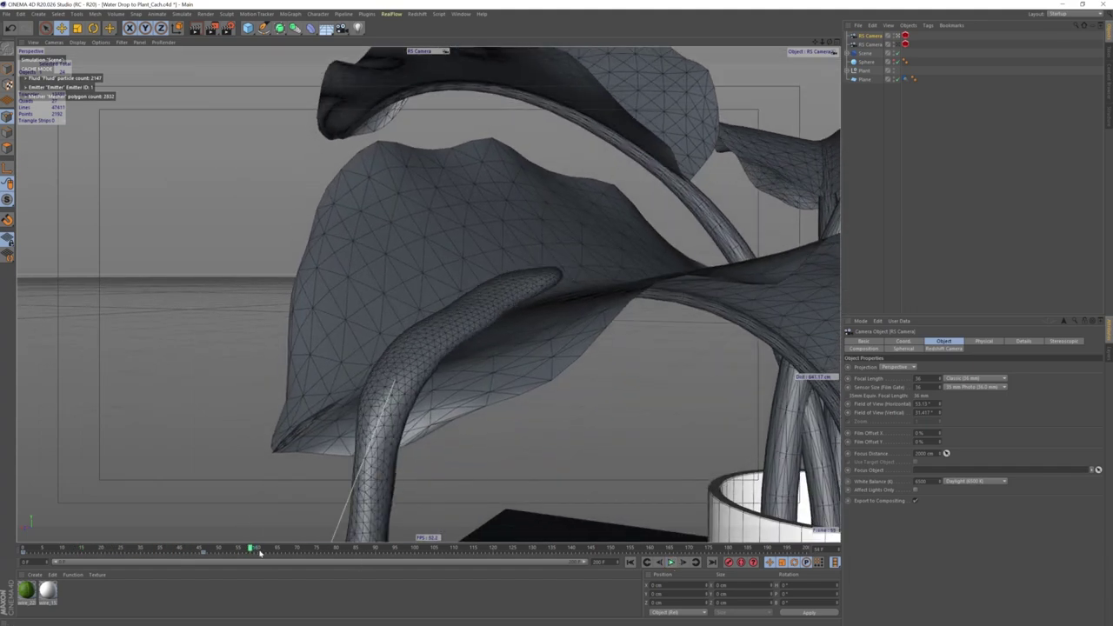
drag(260, 550, 130, 548)
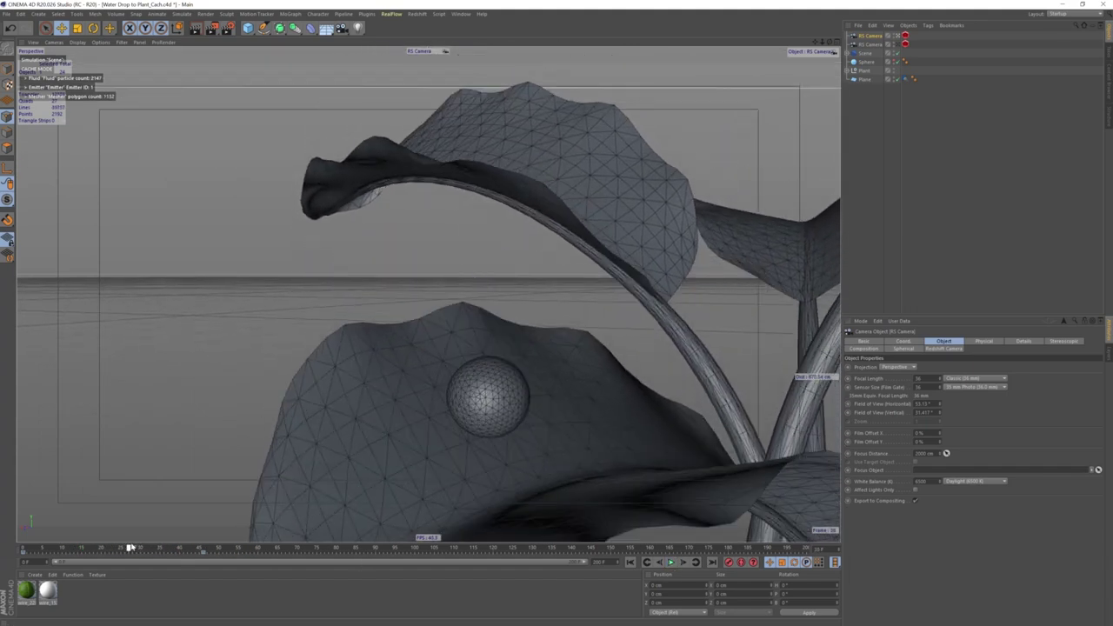
mouse_move(203, 551)
mouse_down()
mouse_move(56, 548)
mouse_move(180, 547)
mouse_up()
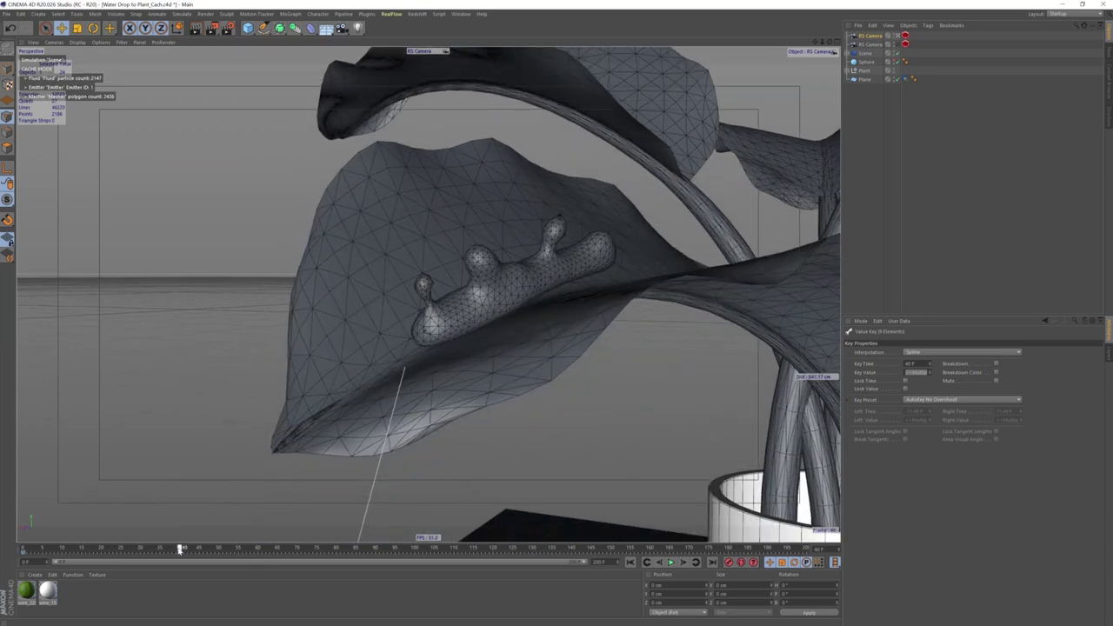
alt+drag(511, 431, 489, 430)
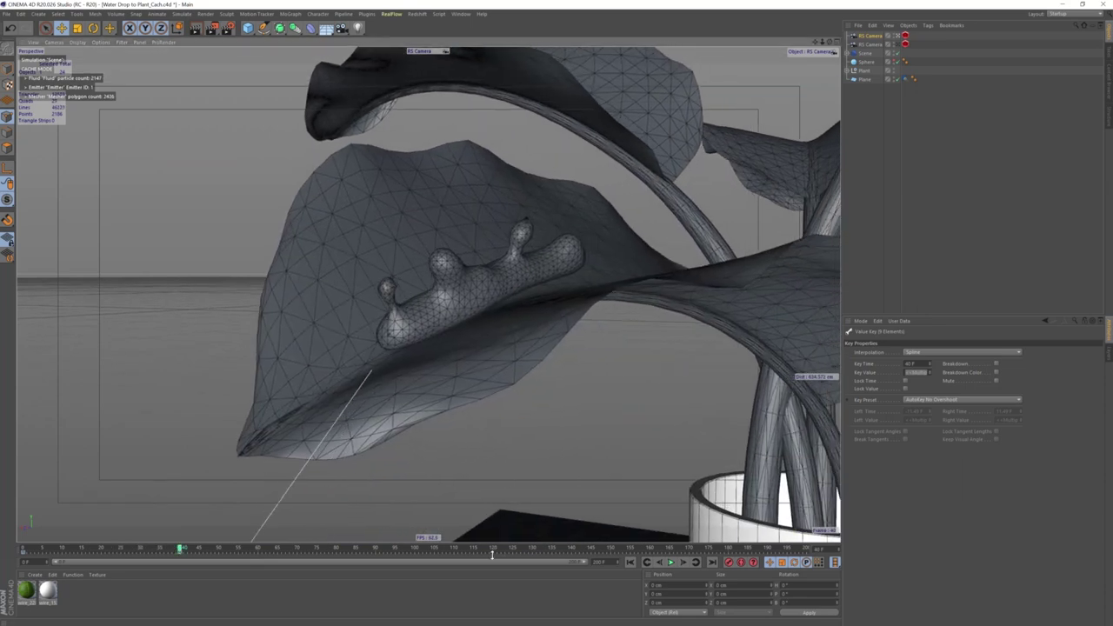
Replay the drop sliding off the leaf through the close-up camera.
mouse_move(185, 546)
mouse_down()
mouse_move(42, 538)
mouse_move(352, 550)
mouse_move(400, 566)
mouse_up()
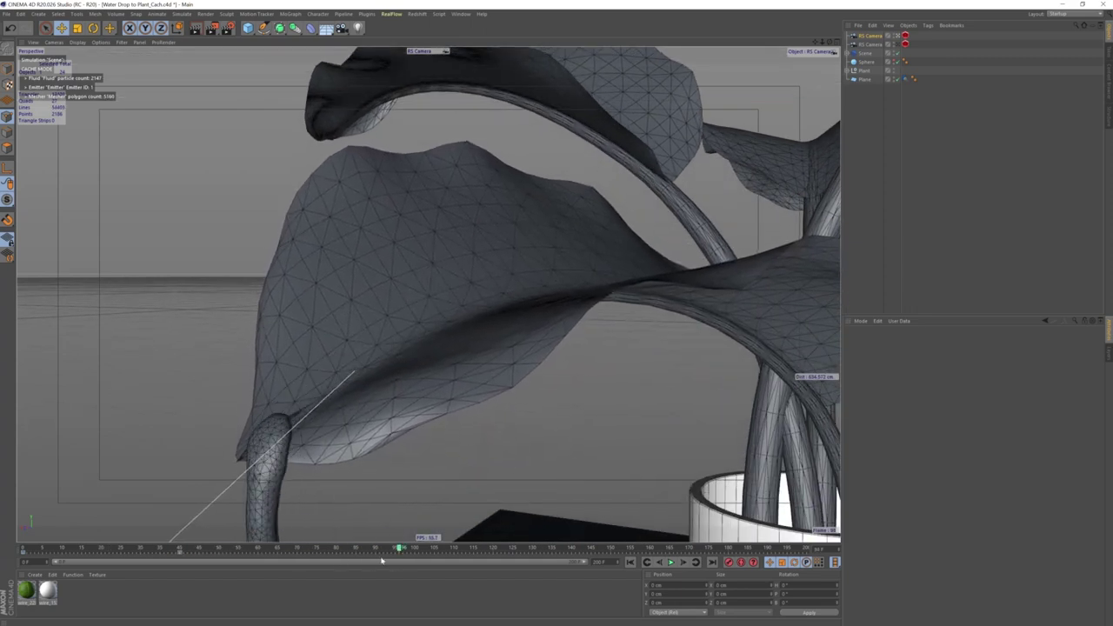
mouse_move(486, 429)
alt+mouse_down()
mouse_move(527, 405)
mouse_move(558, 301)
alt+mouse_up()
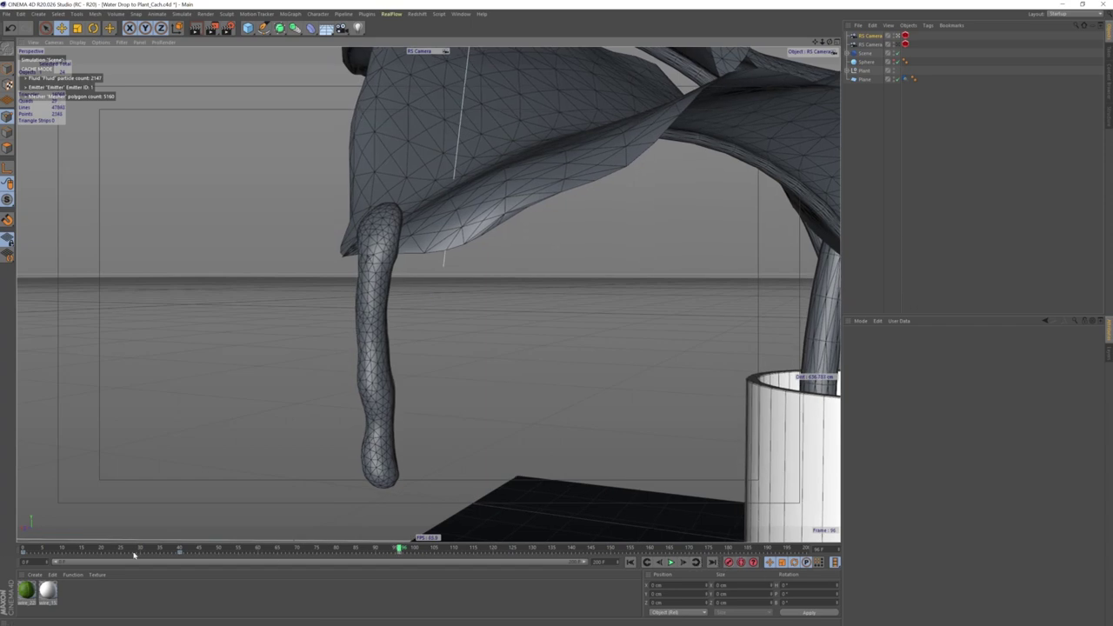
mouse_move(134, 552)
mouse_down()
mouse_move(508, 568)
mouse_move(2, 563)
mouse_up()
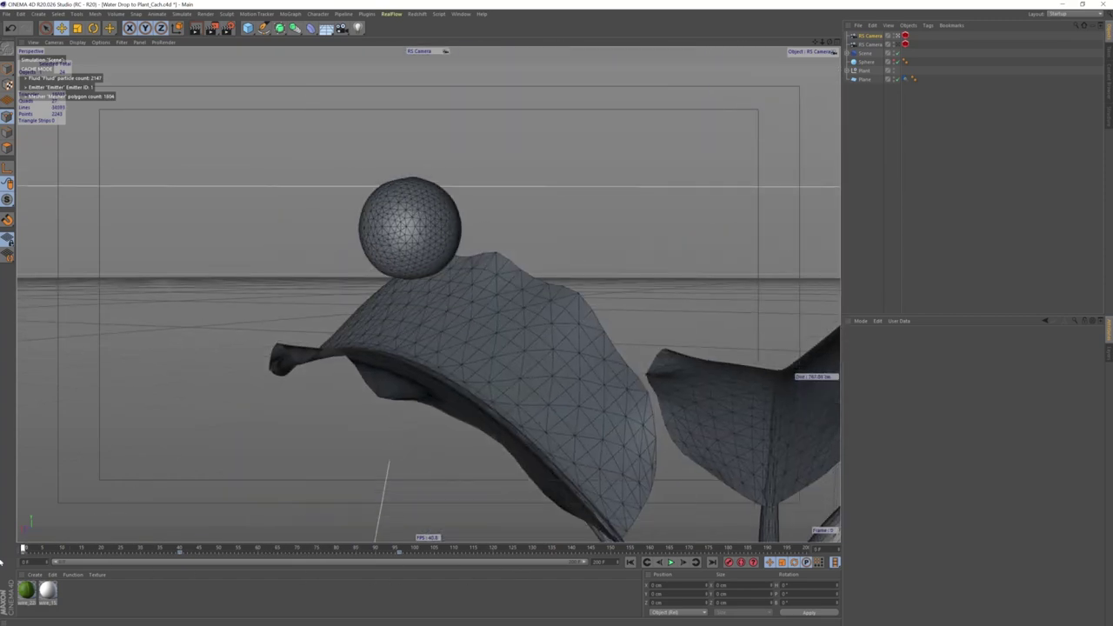
click(671, 563)
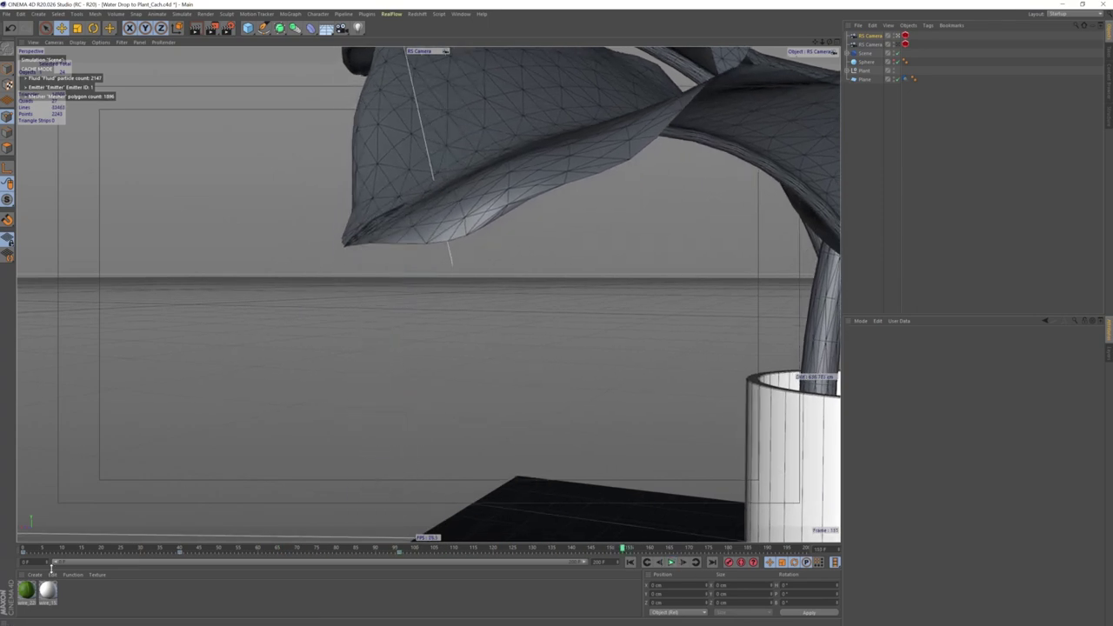
drag(45, 550, 253, 555)
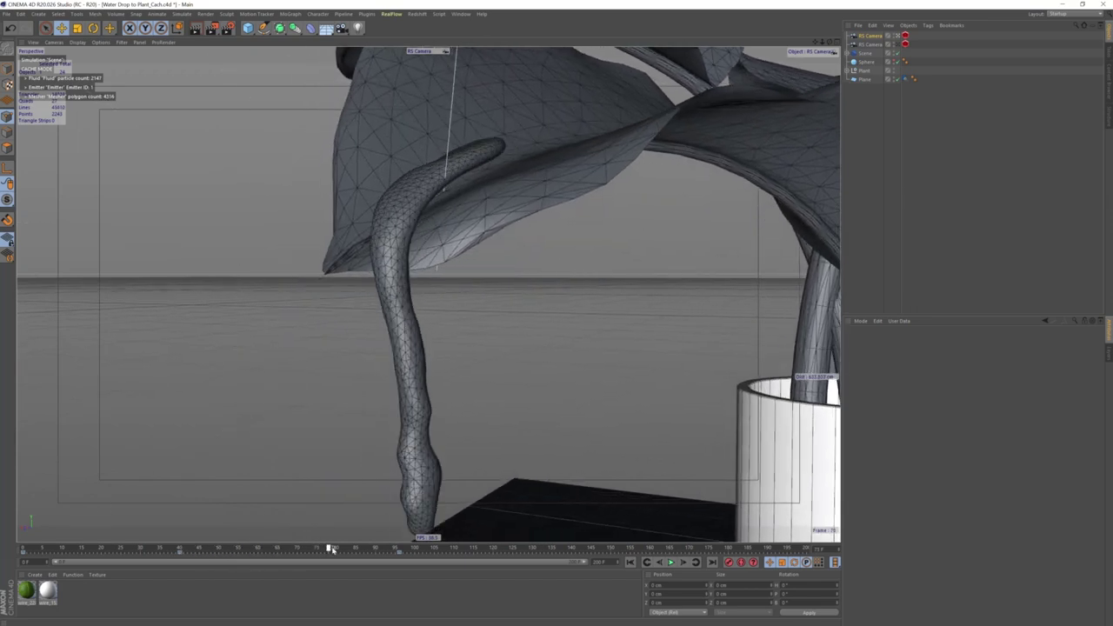
drag(253, 555, 340, 550)
Add a Stage object and assign the two RS Cameras to it.
click(342, 27)
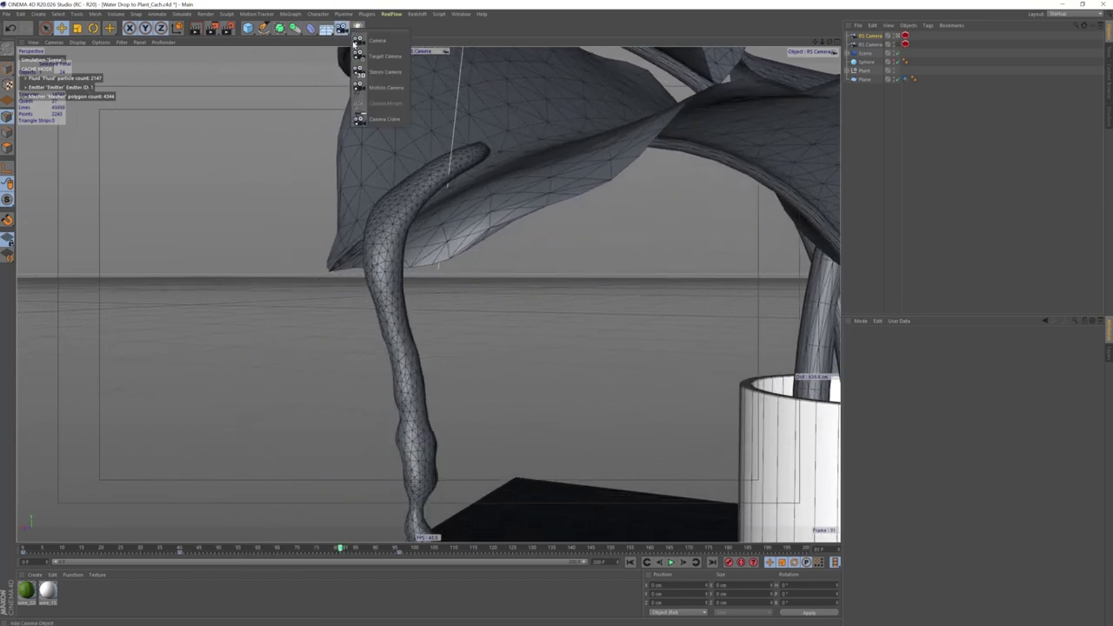
click(376, 127)
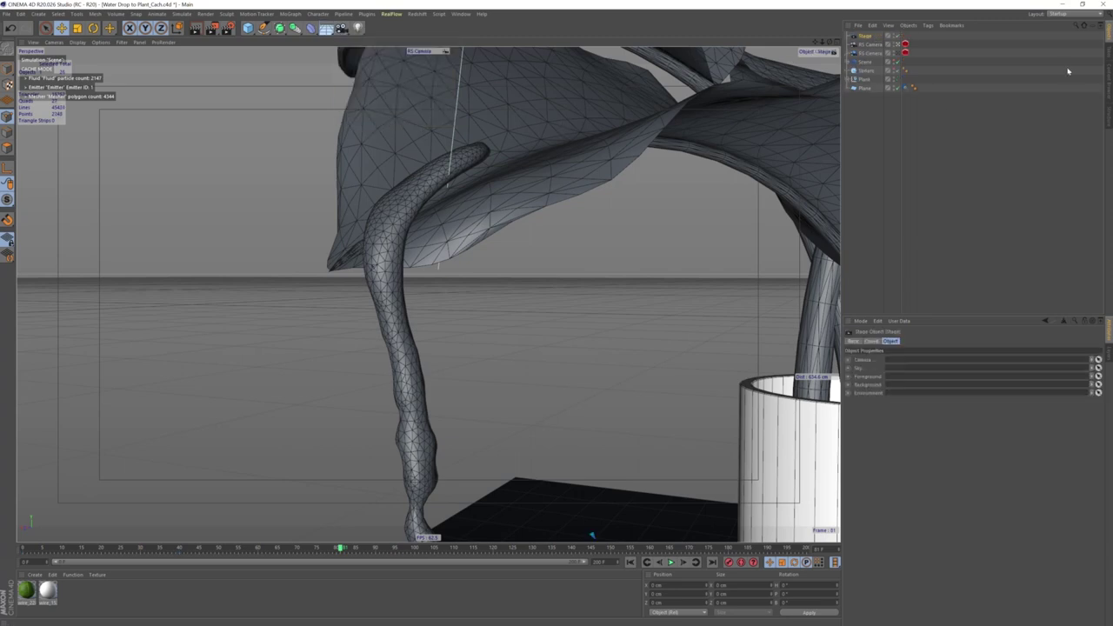
click(876, 48)
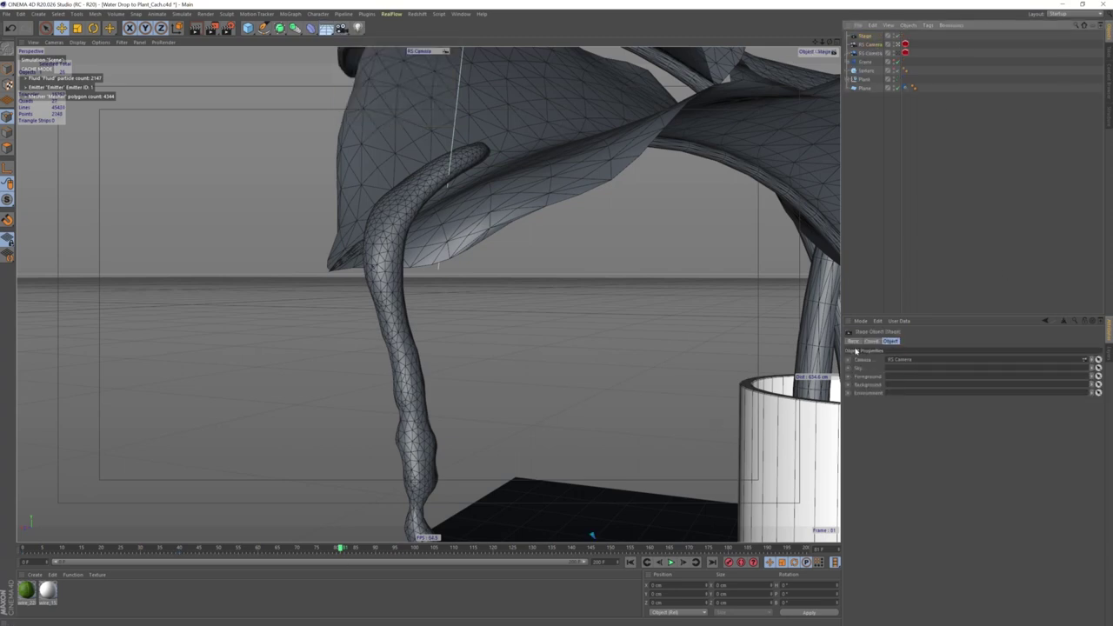
click(24, 548)
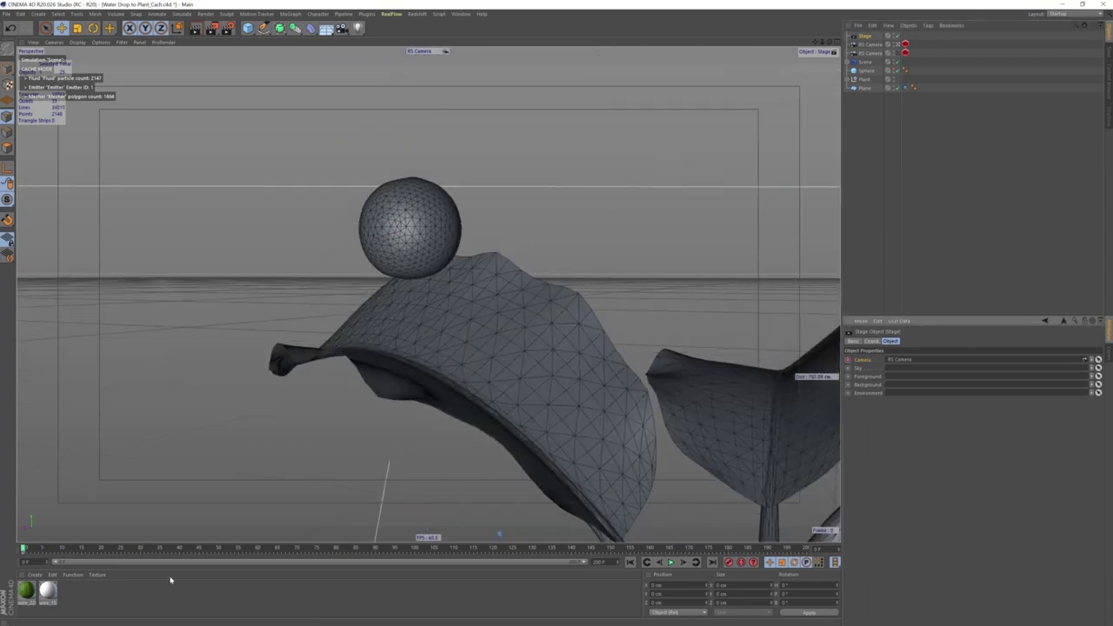
mouse_move(21, 549)
mouse_down()
mouse_move(304, 557)
mouse_move(264, 557)
mouse_move(276, 544)
mouse_up()
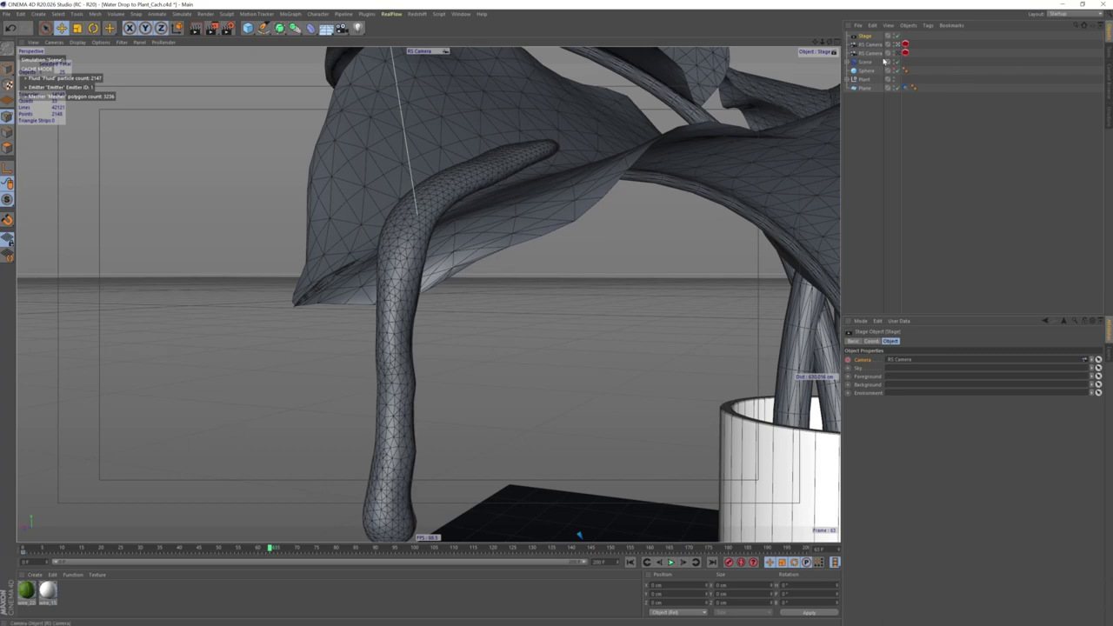
drag(870, 53, 930, 364)
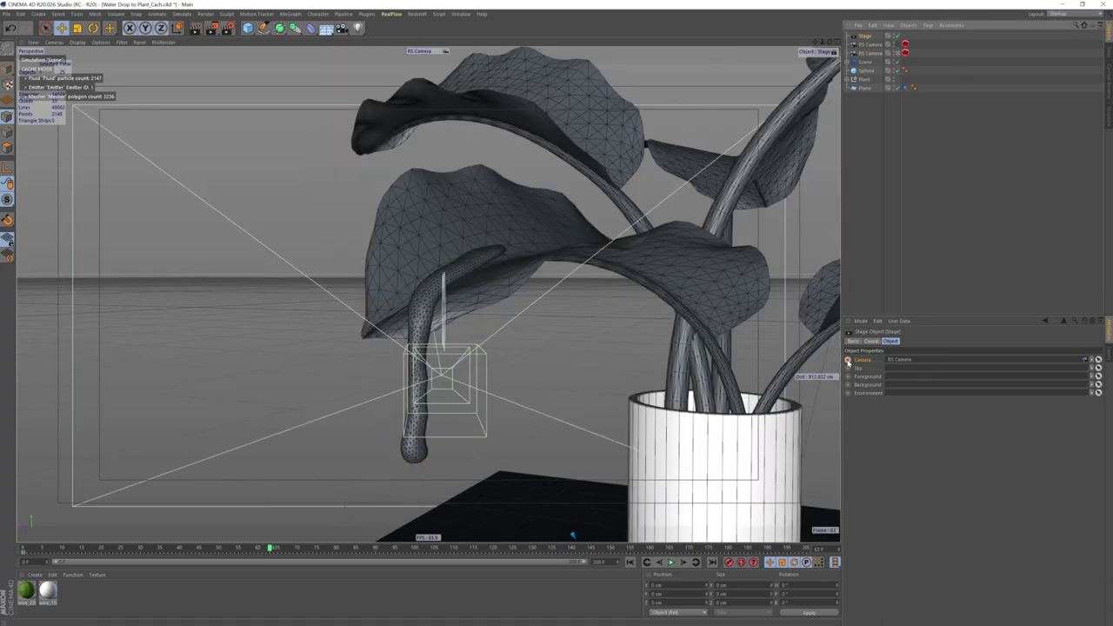
Select the Stage's camera-switch key at frame 60 and replay to check the cut.
click(671, 564)
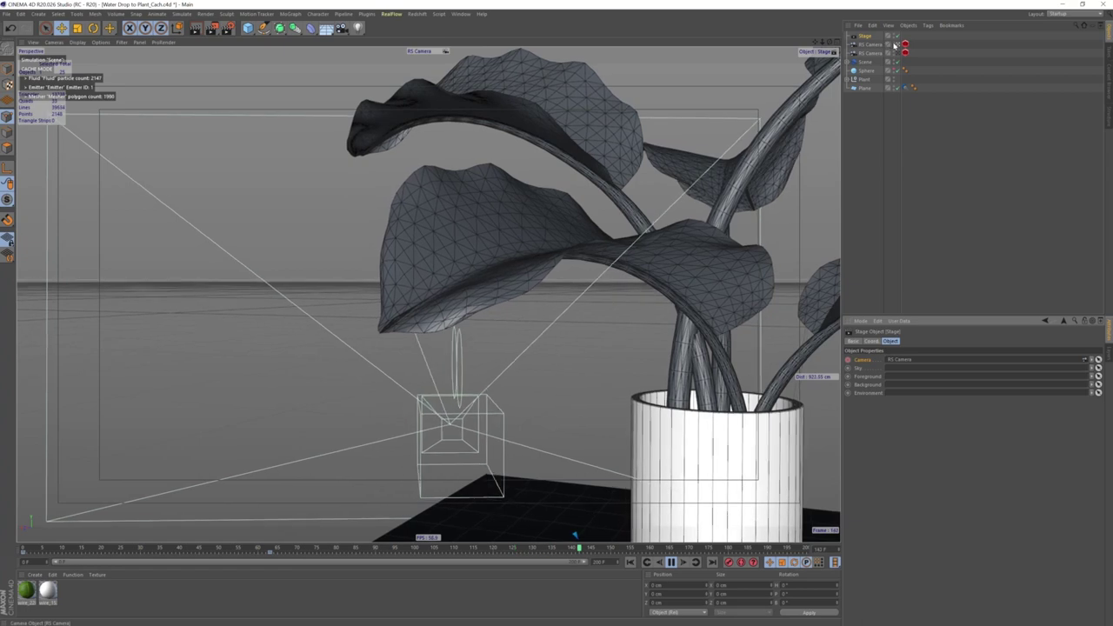
click(1024, 305)
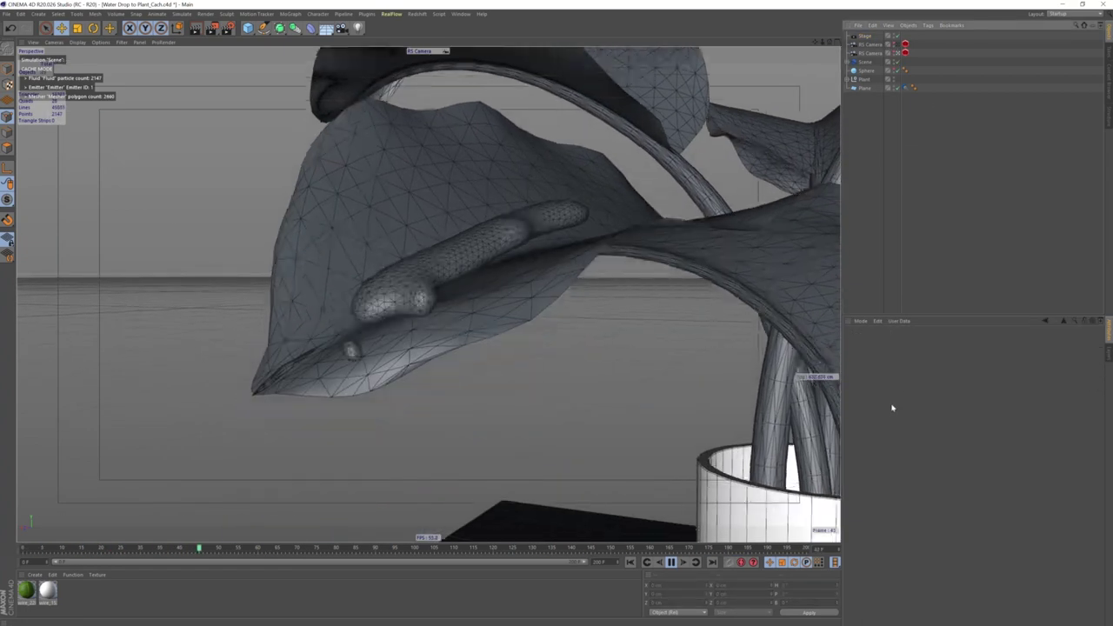
click(671, 562)
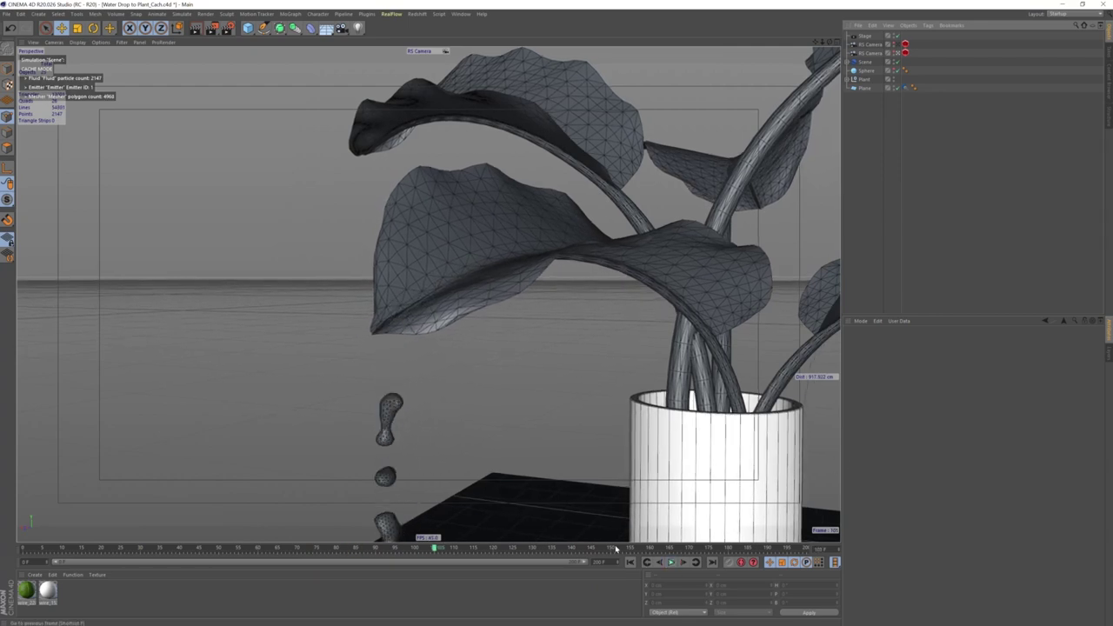
click(863, 37)
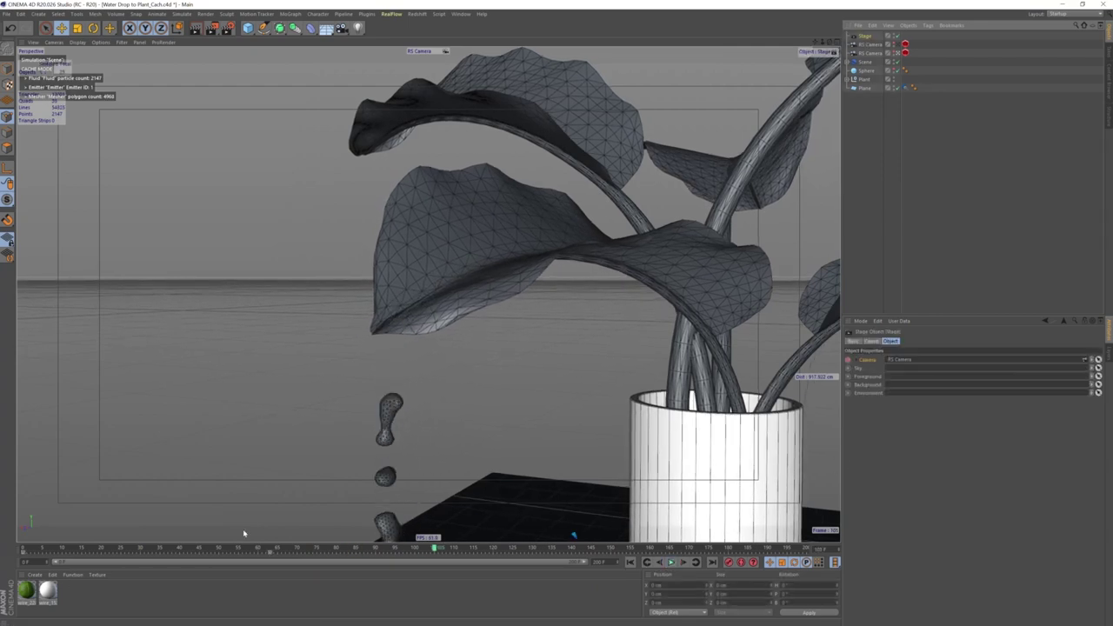
click(258, 553)
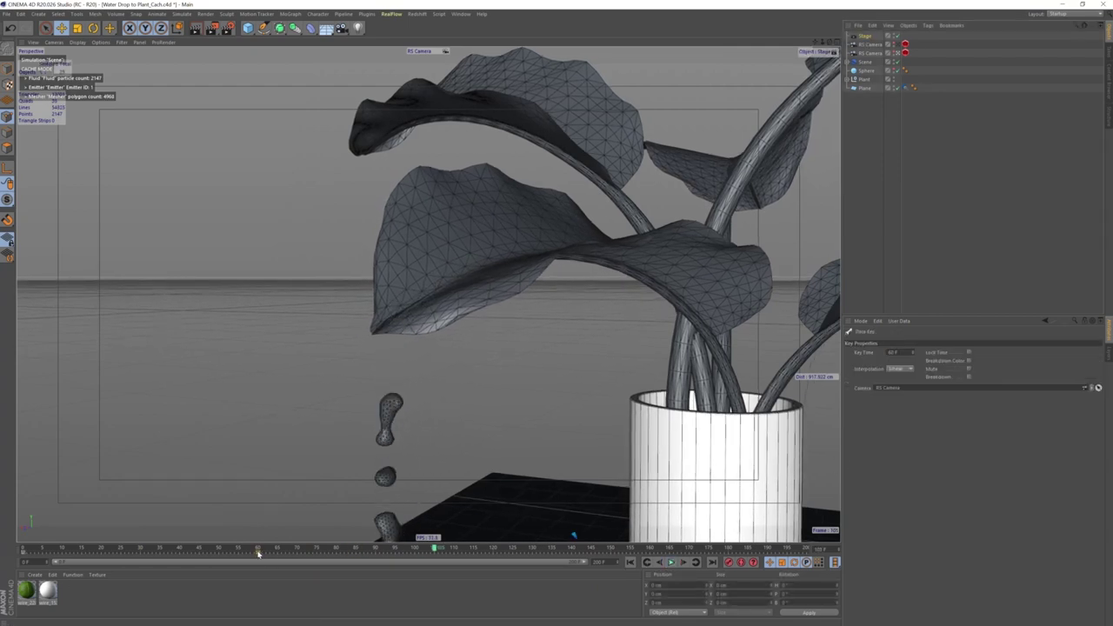
click(629, 562)
click(670, 561)
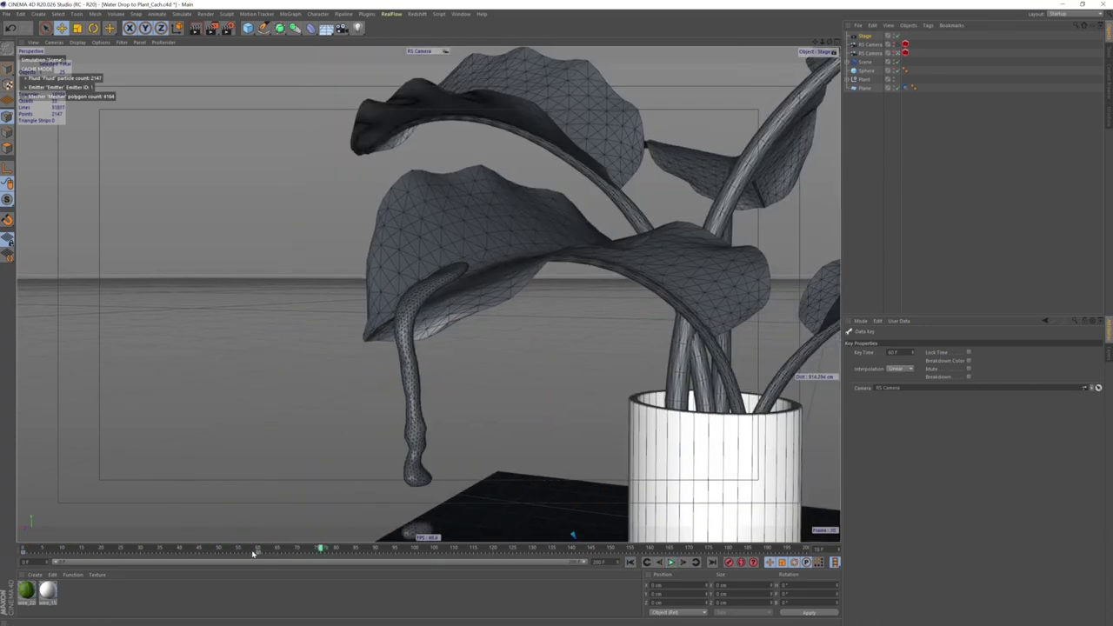
mouse_move(253, 553)
mouse_down()
mouse_move(325, 557)
mouse_move(259, 548)
mouse_up()
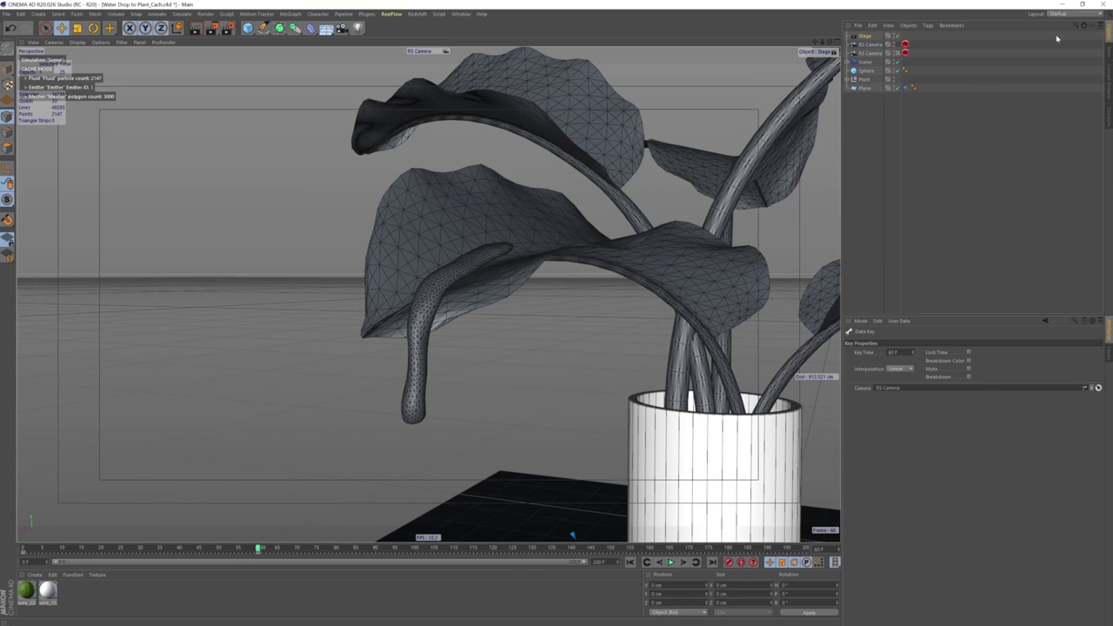
At frame 0, orbit and pan the RS Camera to a wider shot of the plant and vase.
click(895, 54)
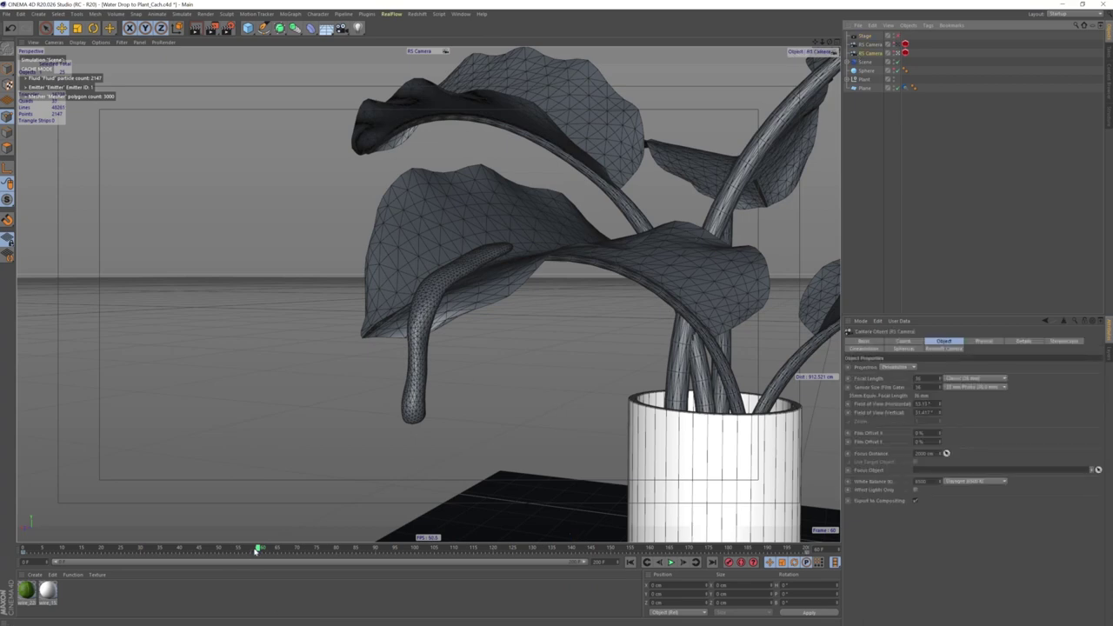
drag(257, 550, 2, 546)
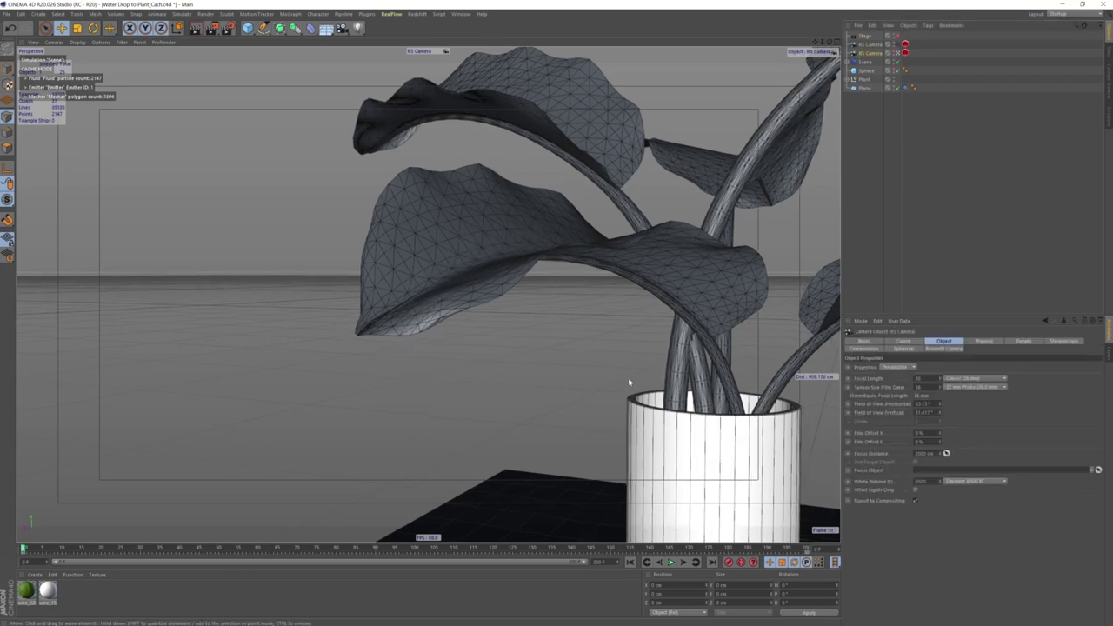
alt+drag(628, 377, 546, 389)
alt+middle_drag(664, 360, 678, 300)
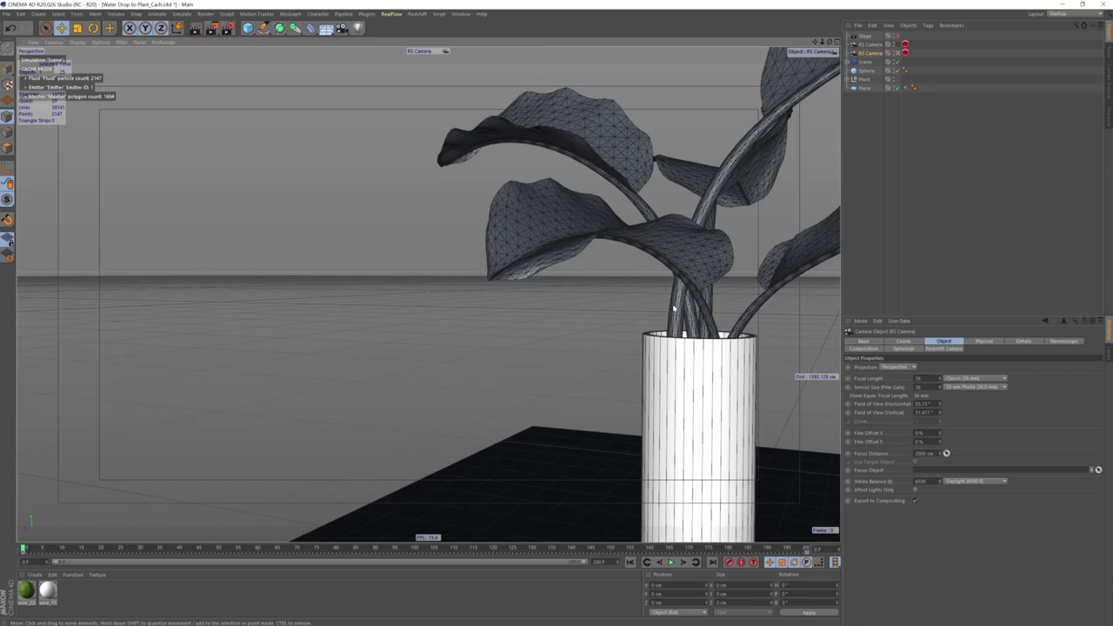
alt+drag(674, 308, 626, 310)
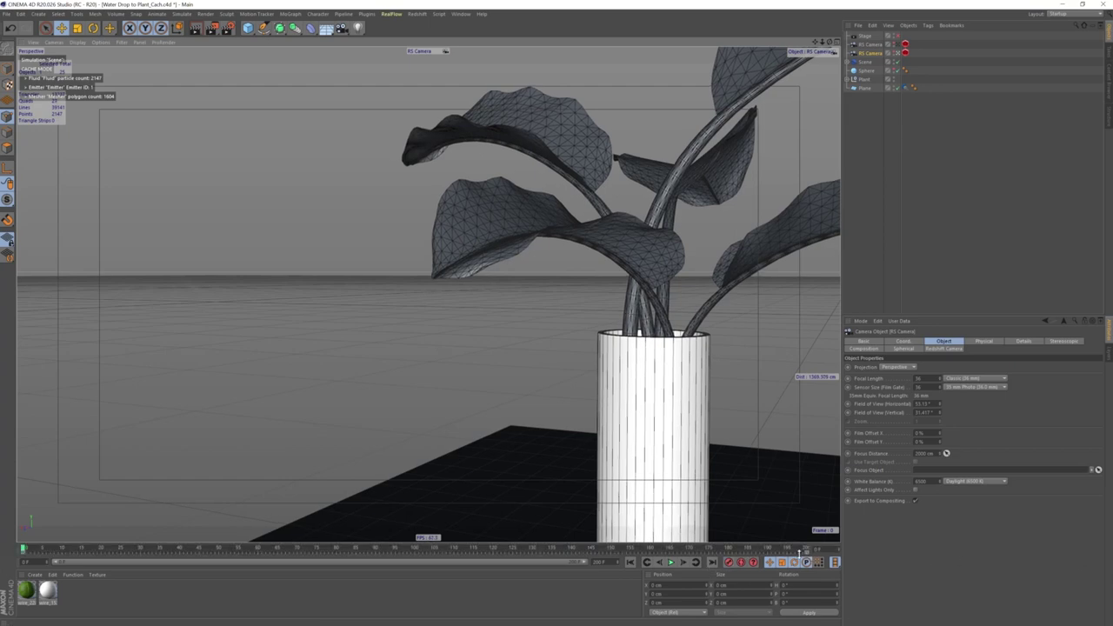
Delete the camera key late in the timeline and tilt the view to reframe the vase.
click(800, 553)
right_click(800, 553)
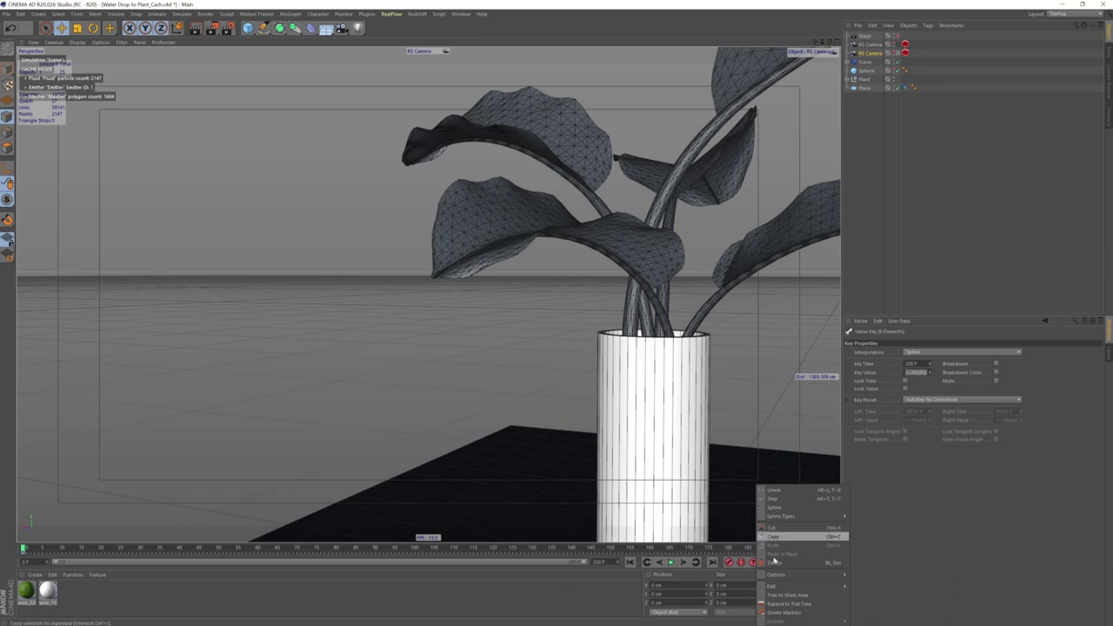
click(776, 562)
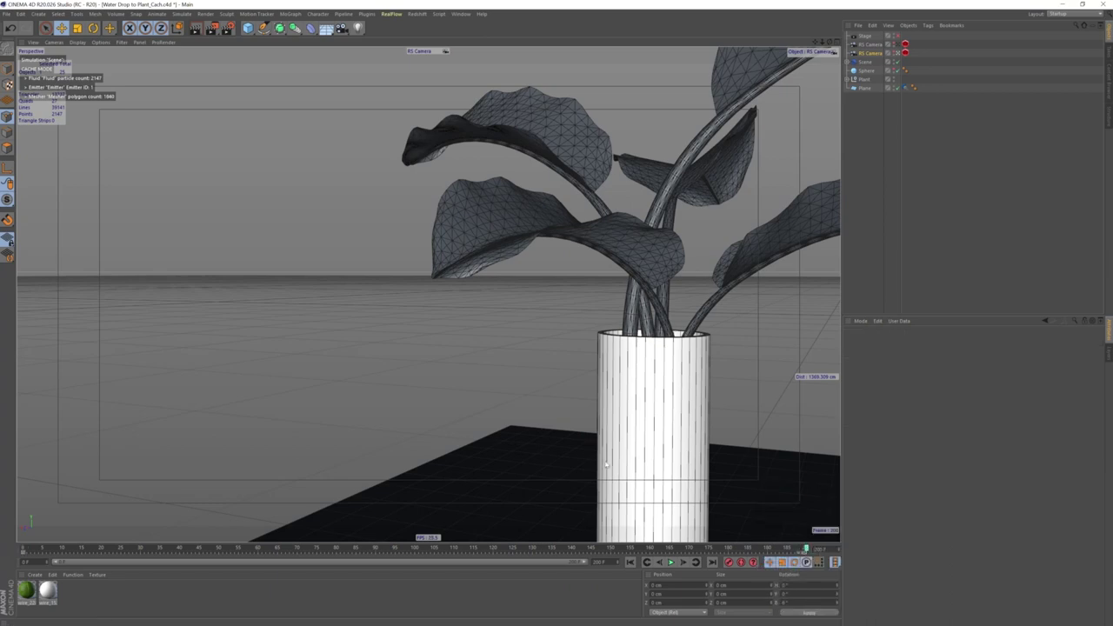
alt+drag(607, 418, 690, 421)
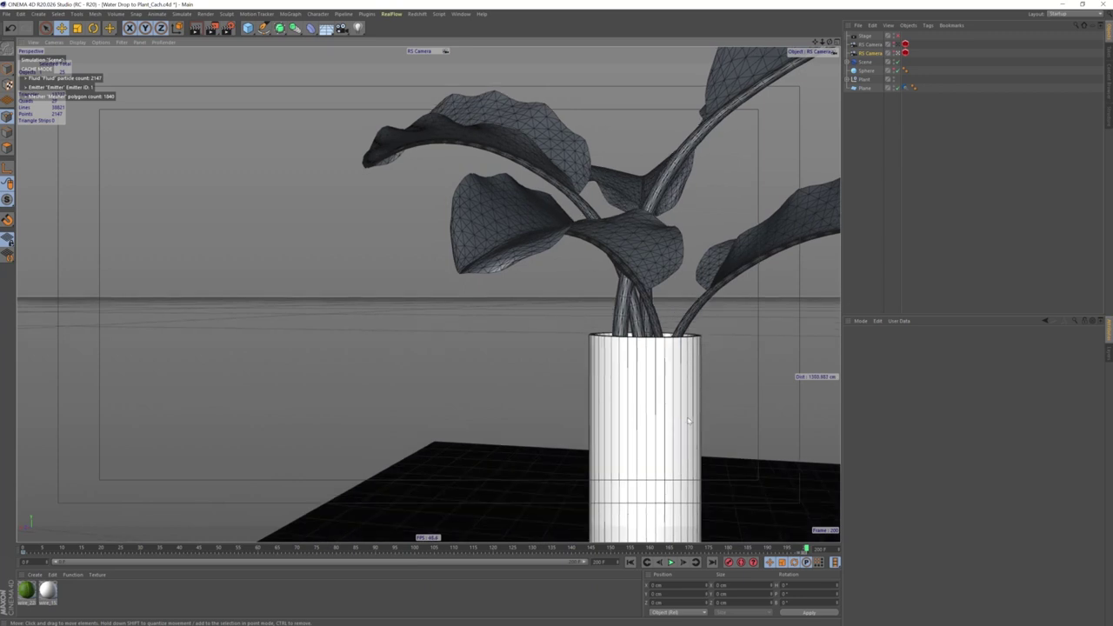
Play the animation back through the close-up camera.
click(671, 564)
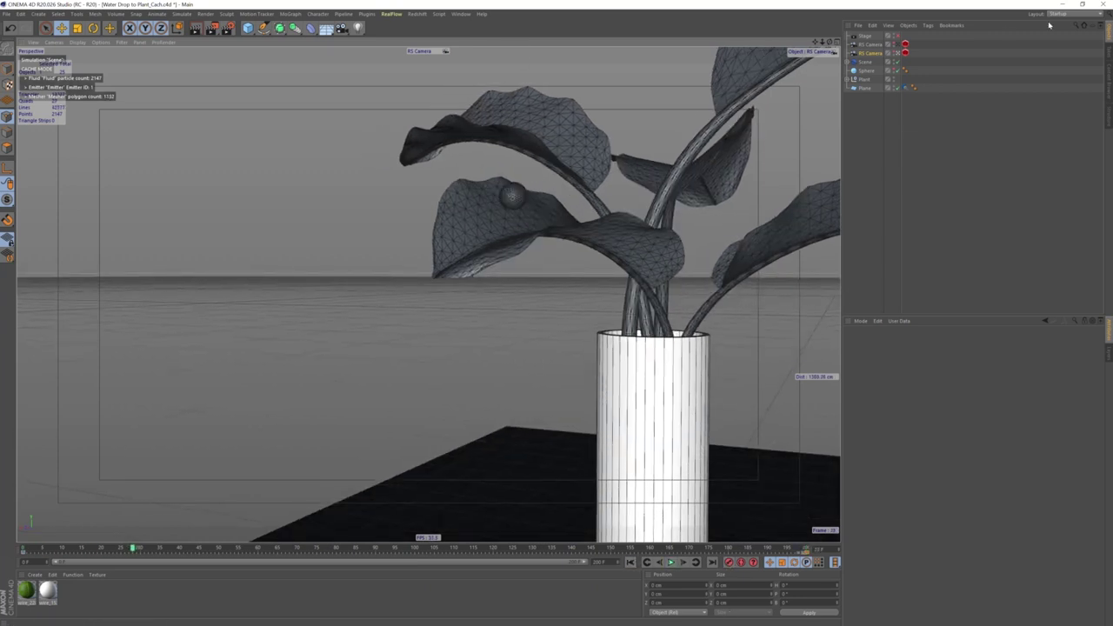
click(904, 43)
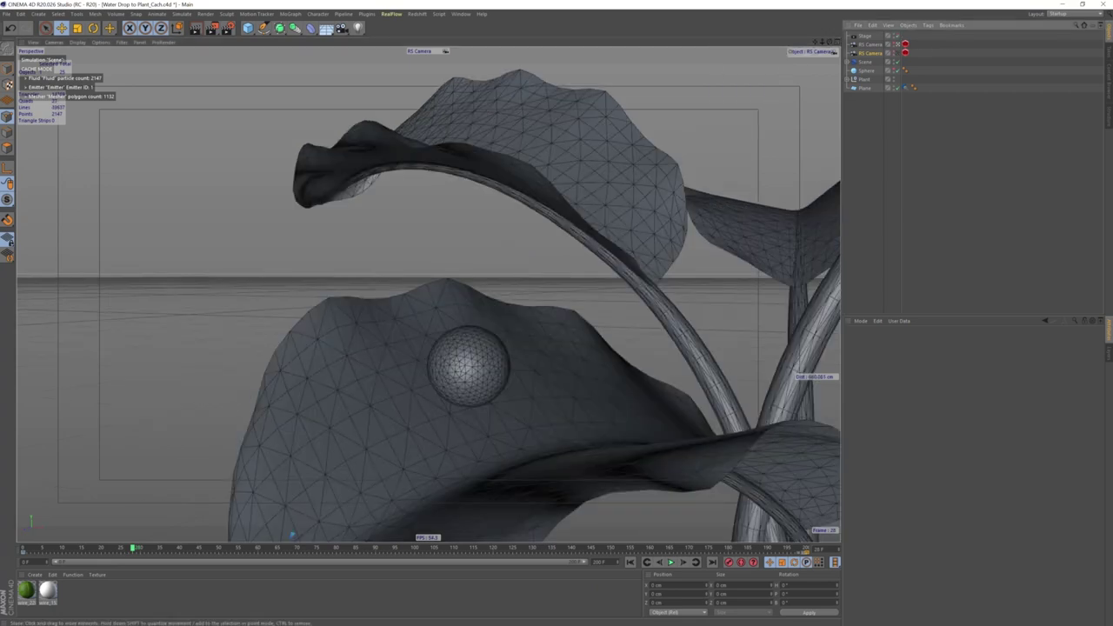
click(671, 564)
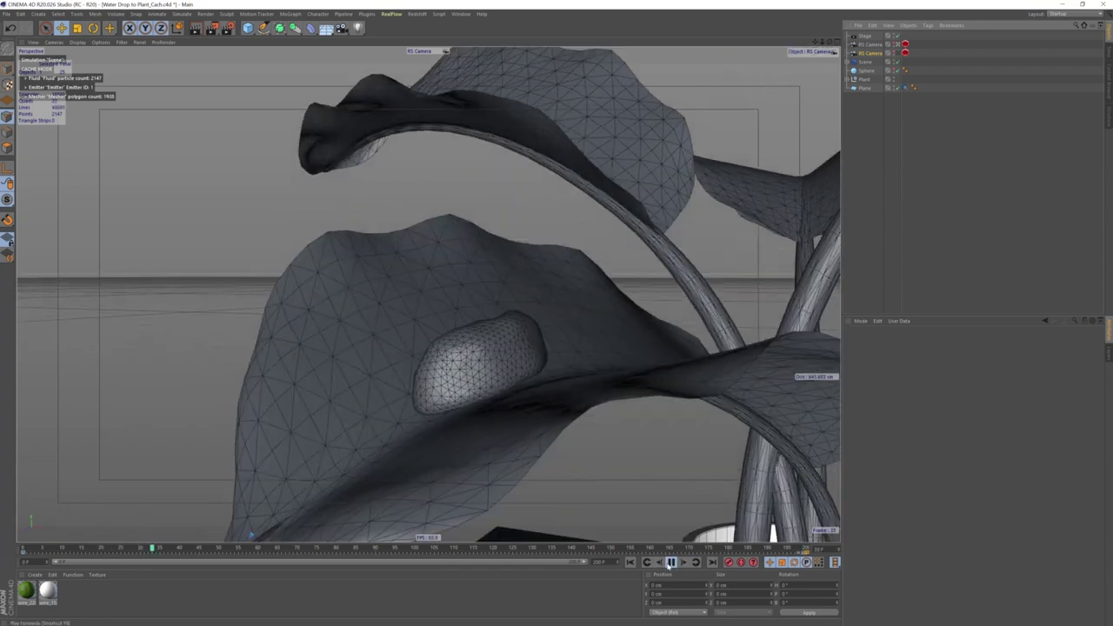
click(670, 563)
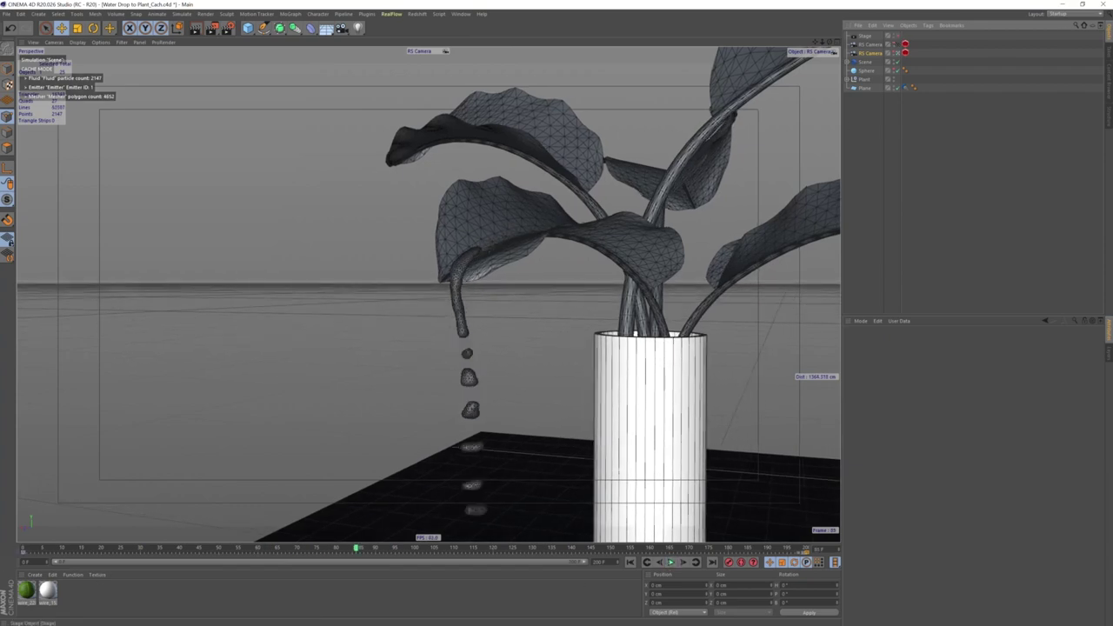
At frame 0, orbit the wide camera to reframe the plant and vase.
click(18, 551)
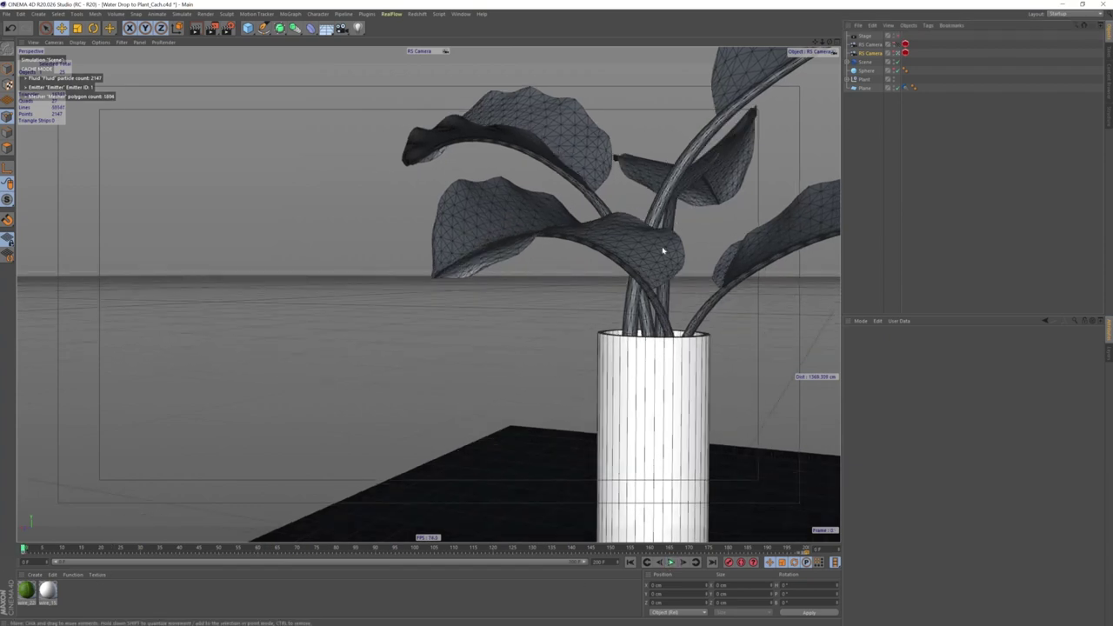
alt+drag(546, 339, 543, 339)
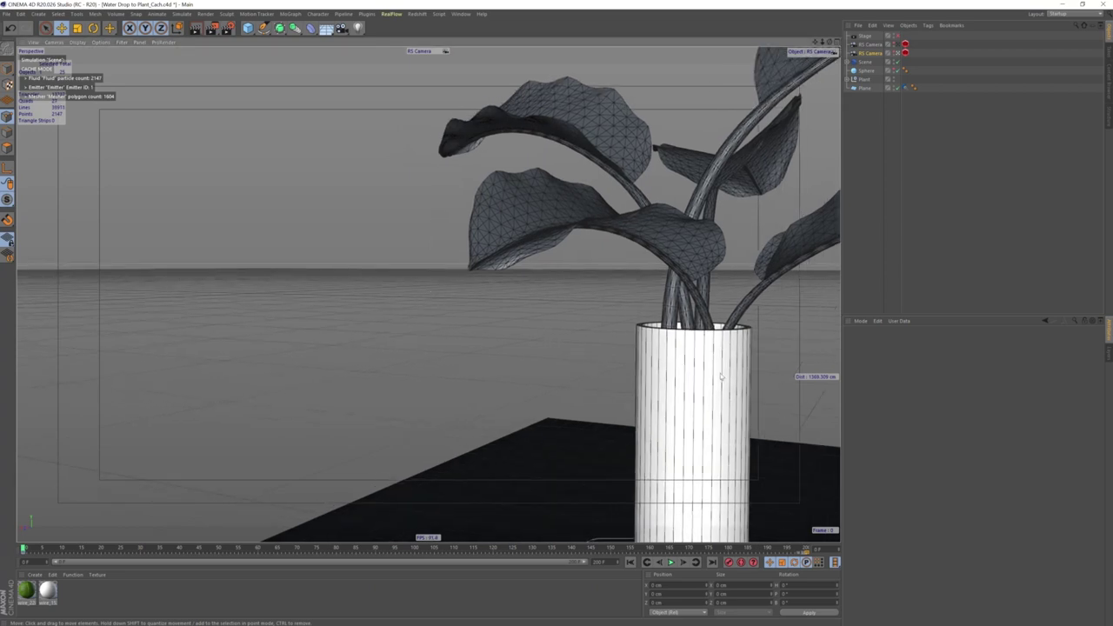
alt+drag(625, 402, 494, 376)
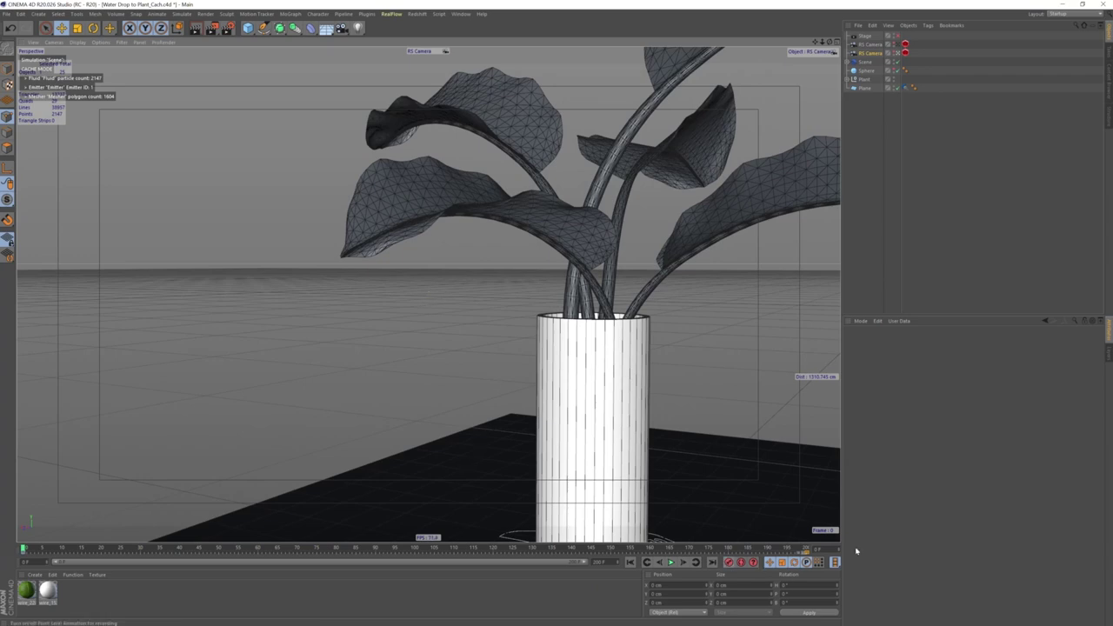
Delete the remaining camera keys and move the wide shot closer to the vase.
click(798, 554)
right_click(797, 554)
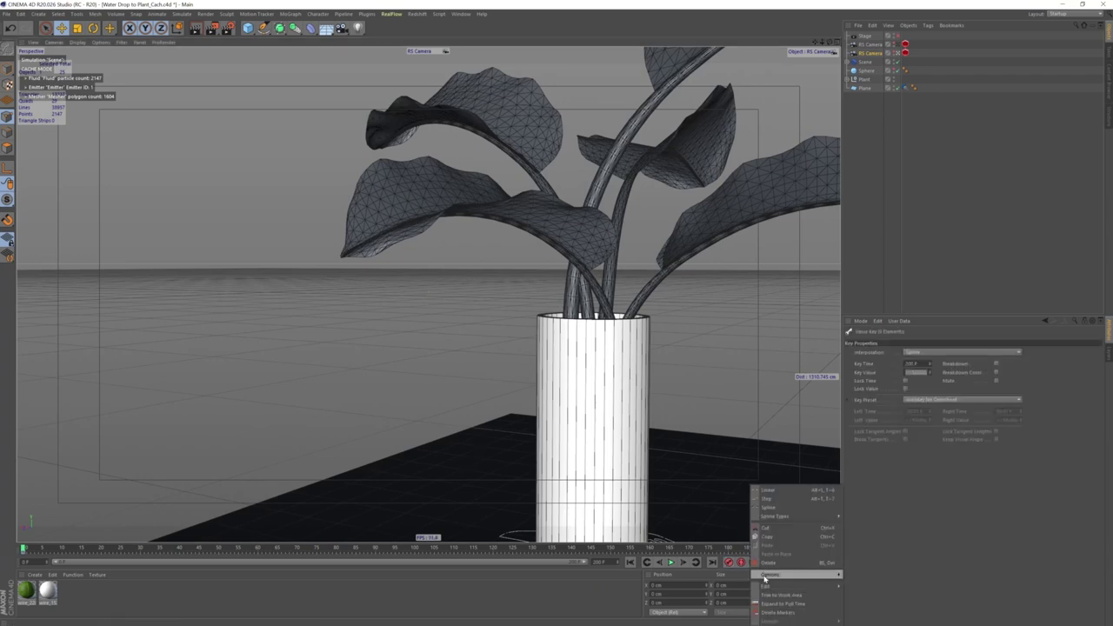
click(765, 574)
key(Delete)
alt+middle_drag(491, 306, 523, 308)
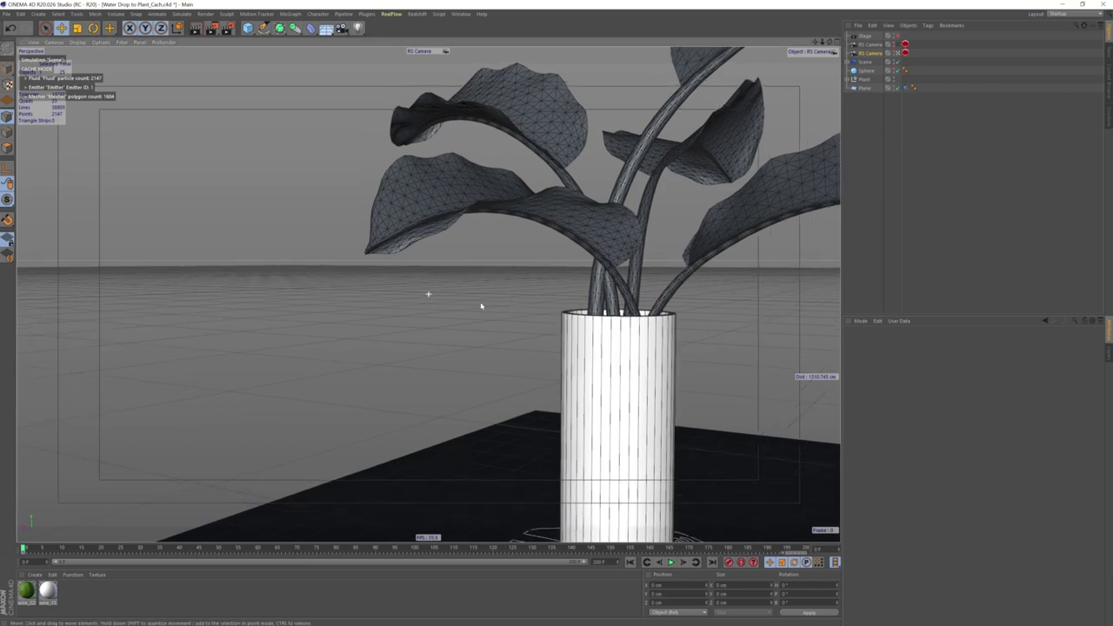
alt+drag(524, 308, 516, 334)
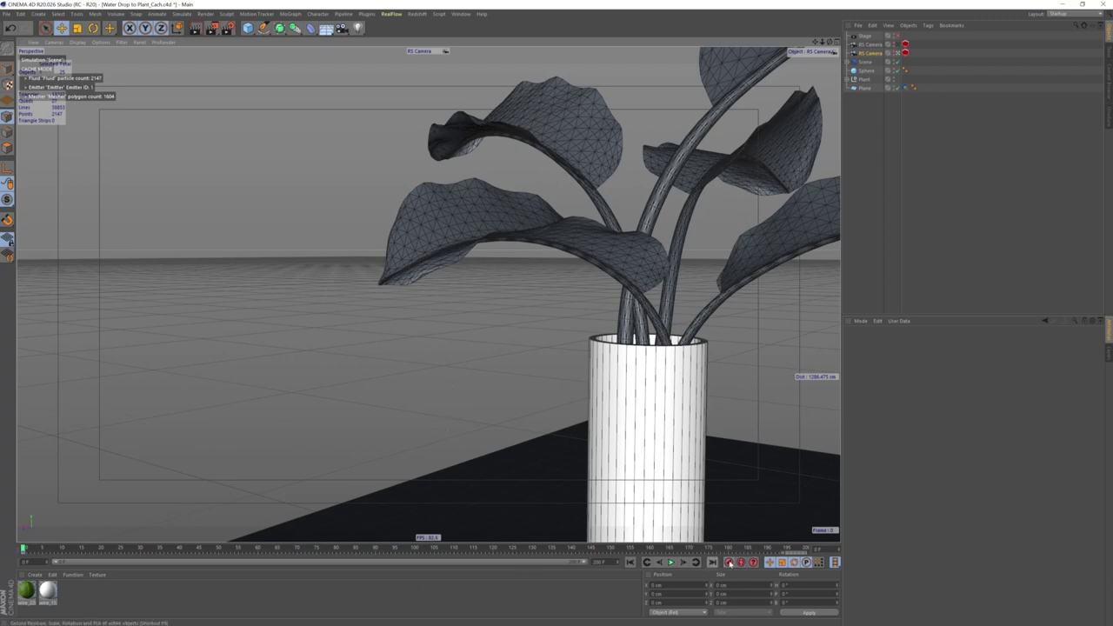
At the last frame, adjust the framing and look through the close-up camera.
click(807, 548)
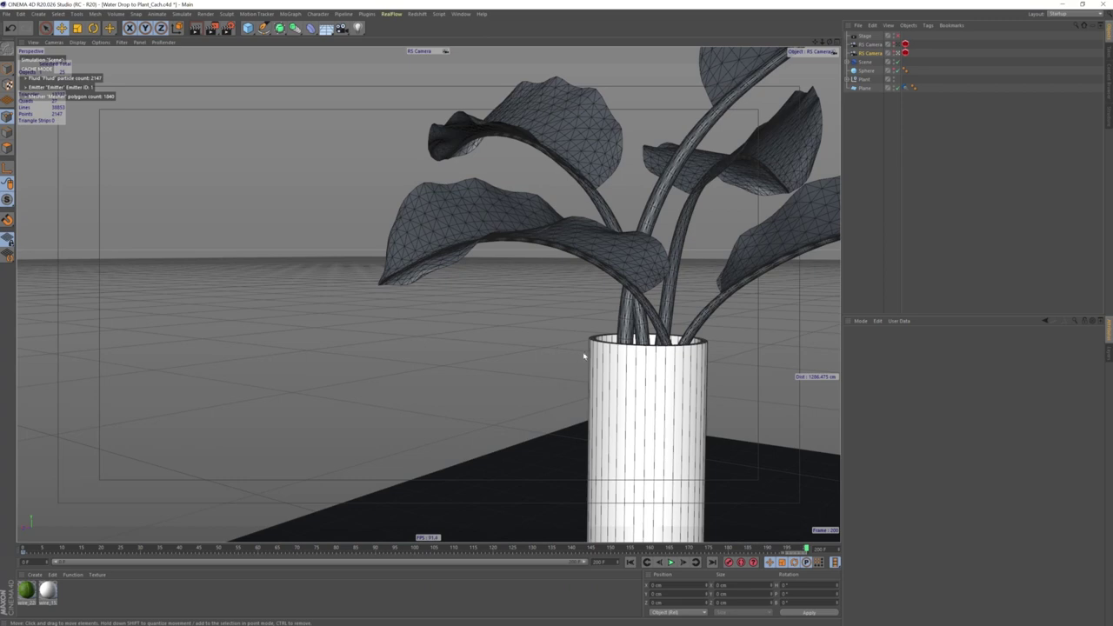
alt+drag(584, 355, 600, 353)
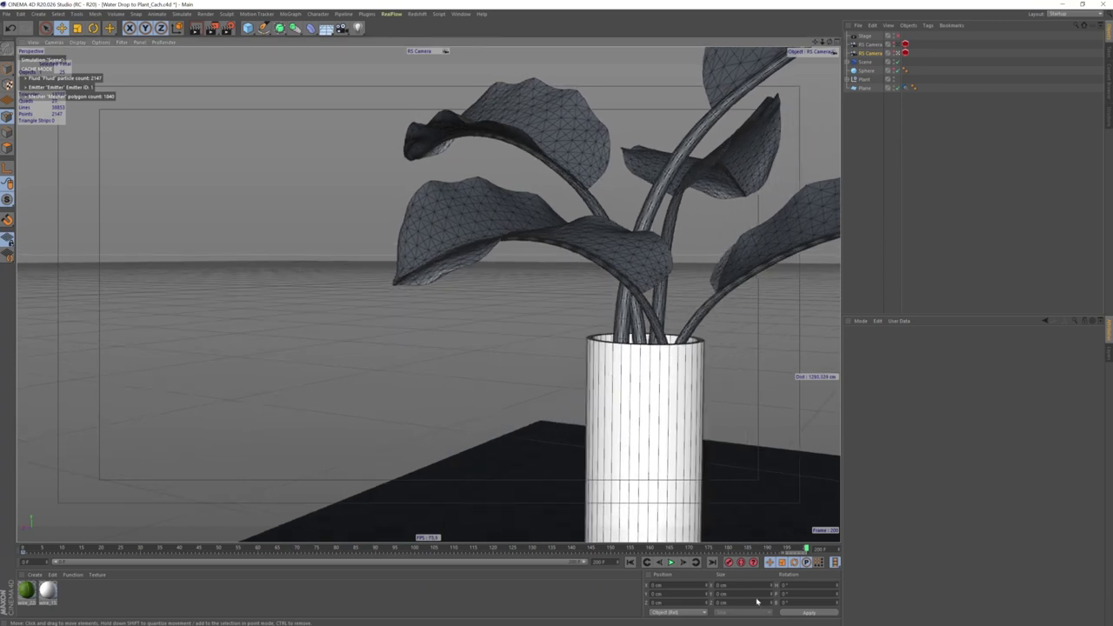
click(903, 53)
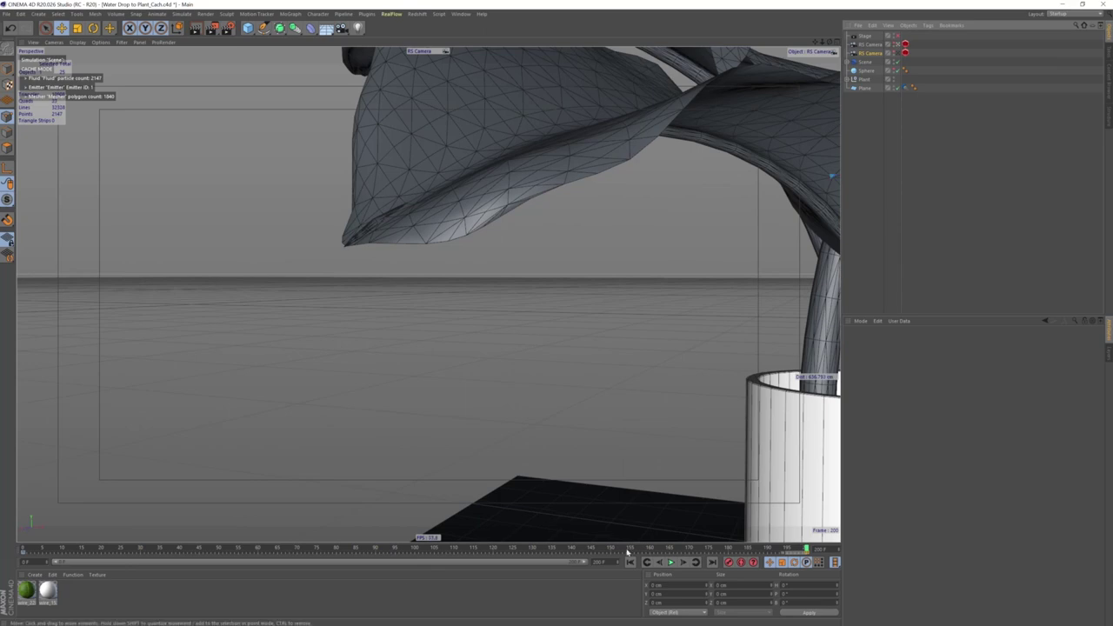